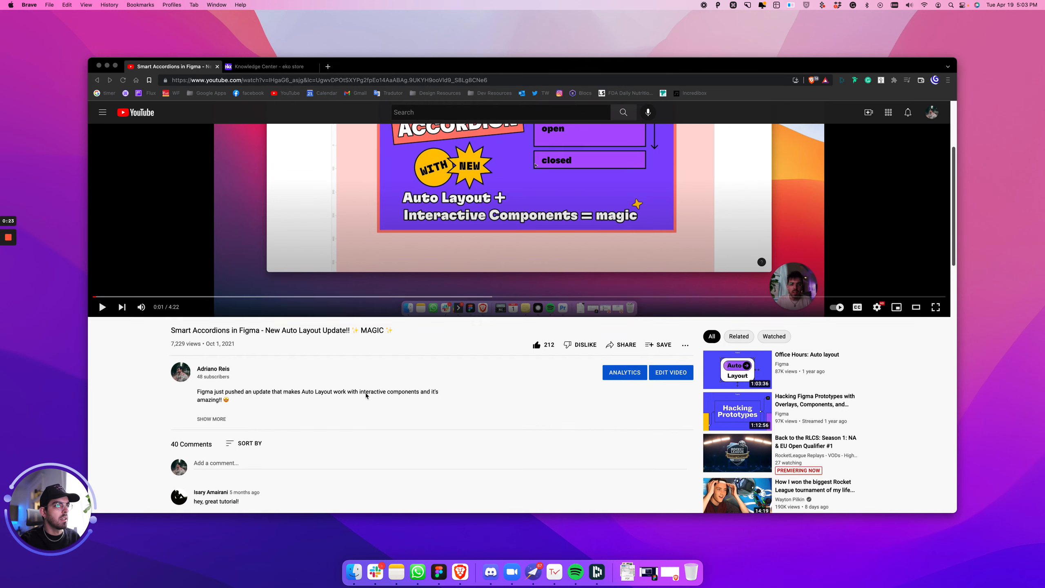
Step: Read through the viewer comments under the Smart Accordions in Figma video and return to the video
scroll(354, 389, down, 10)
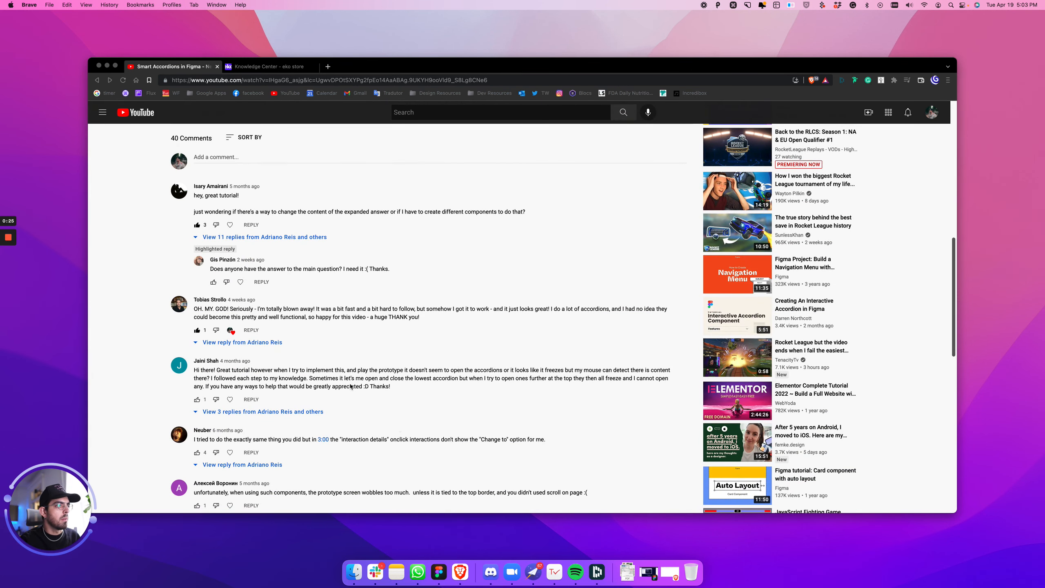
scroll(399, 429, down, 2)
scroll(350, 346, down, 15)
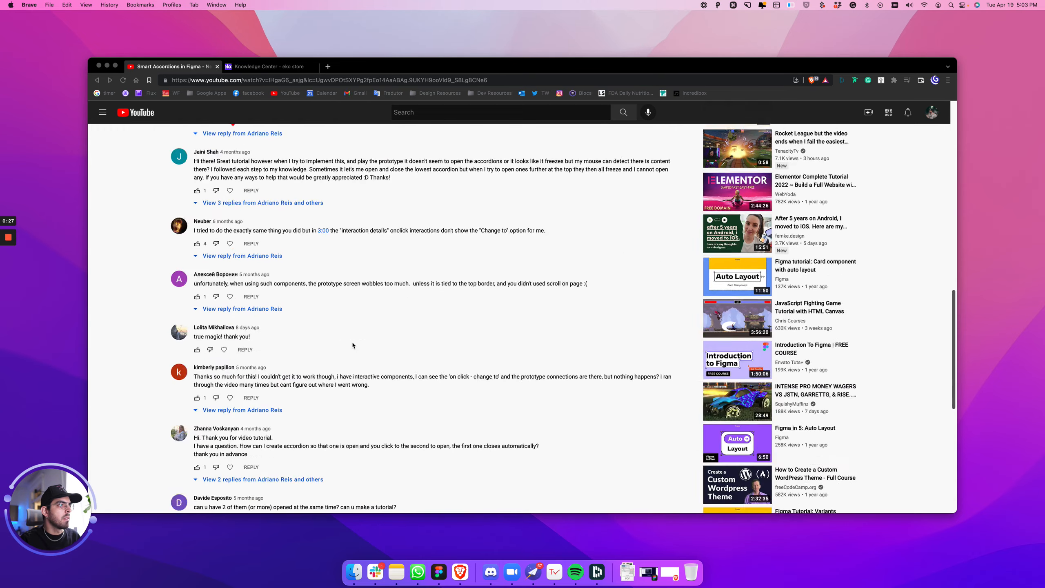
scroll(350, 365, up, 15)
scroll(350, 365, up, 15)
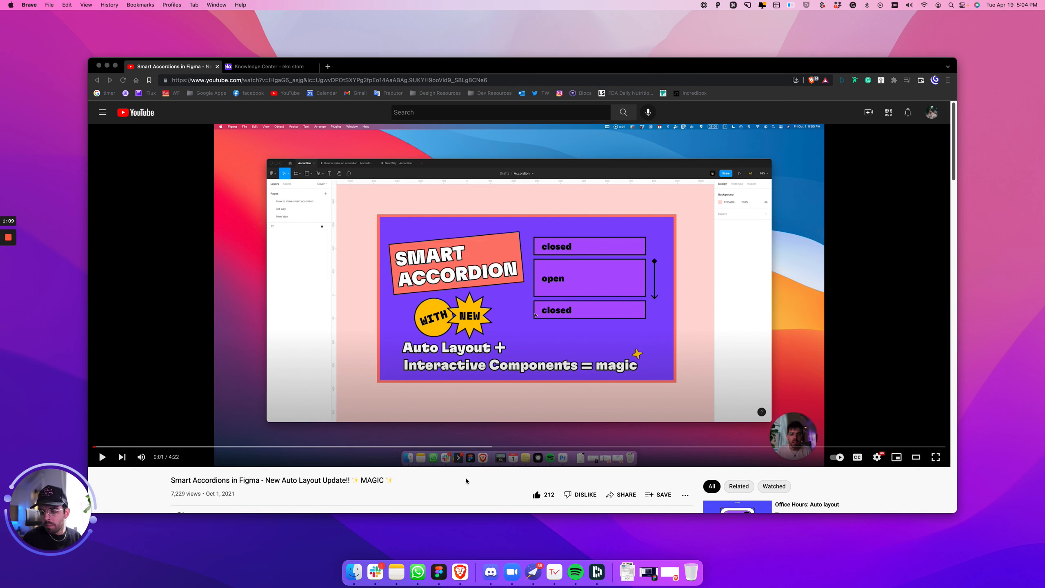
Step: Switch to the eko store Knowledge Center page and look over its FAQ section
click(256, 67)
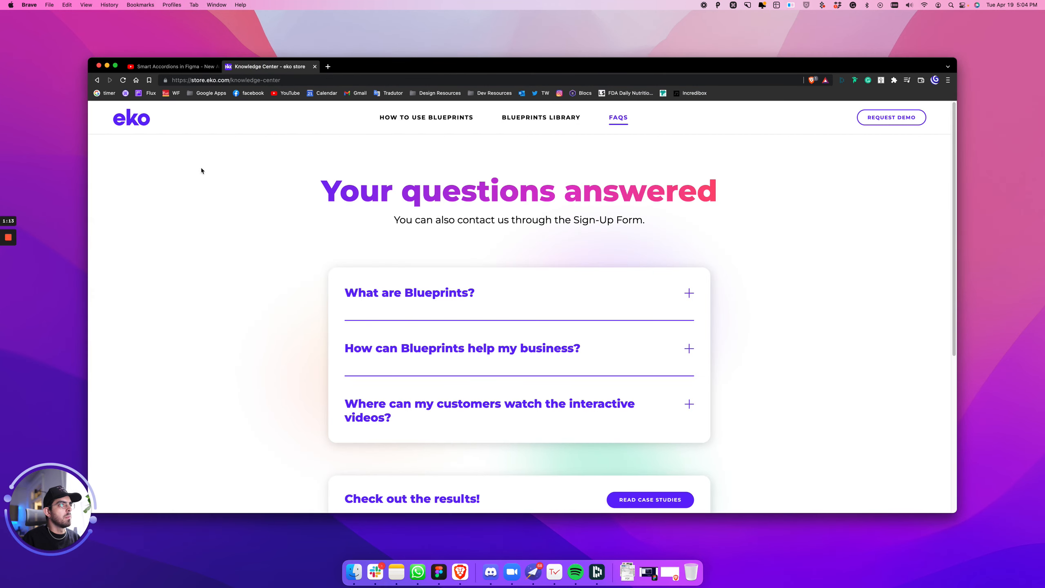
scroll(797, 303, down, 1)
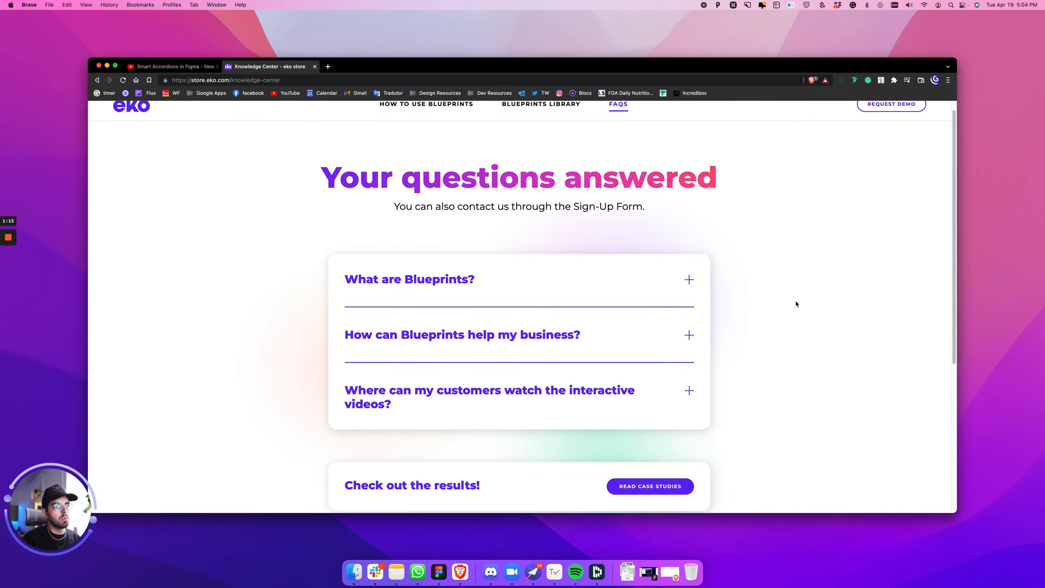
scroll(790, 326, down, 5)
scroll(782, 346, up, 6)
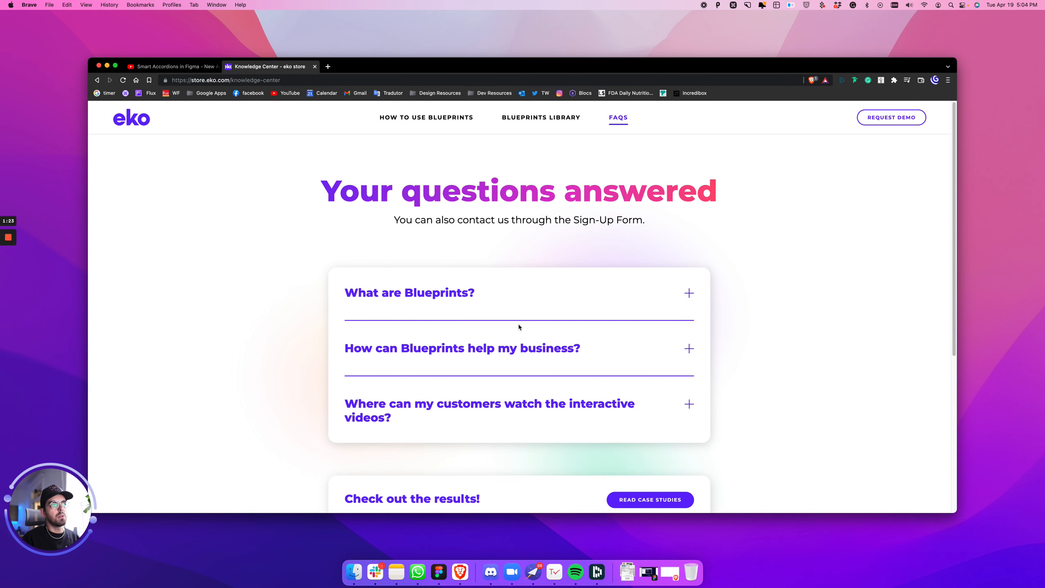
Step: Expand and collapse each of the three FAQ questions to examine how the page's accordion behaves
click(584, 298)
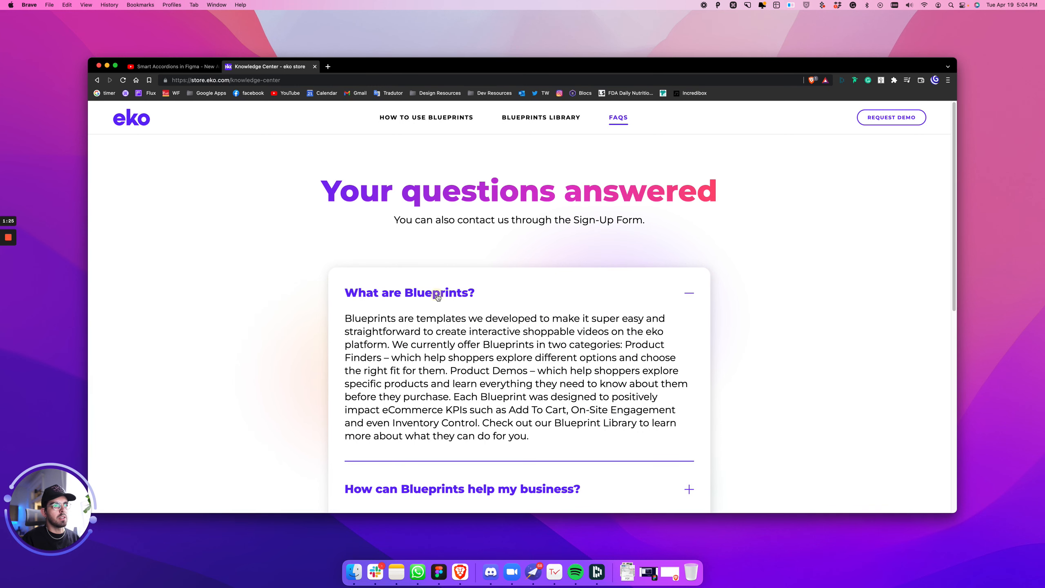
click(566, 290)
scroll(564, 328, down, 2)
click(550, 310)
click(563, 315)
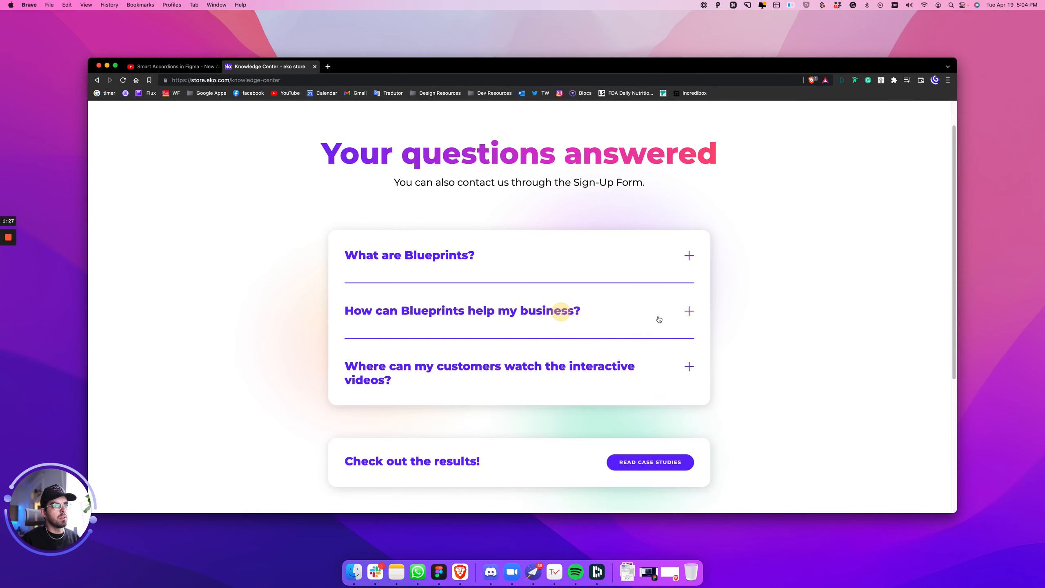
scroll(617, 320, down, 2)
click(623, 316)
click(597, 317)
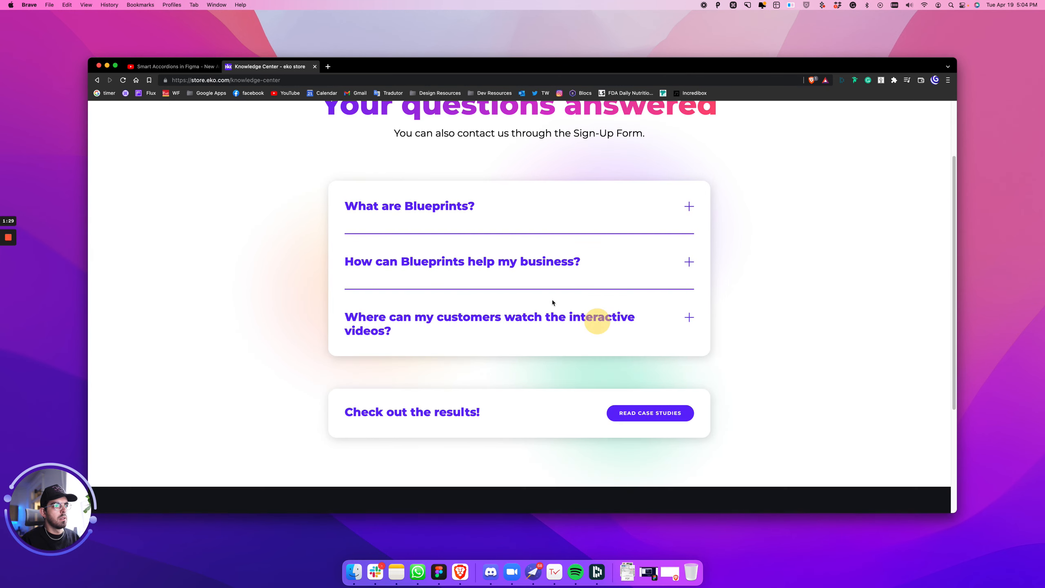
scroll(735, 327, up, 1)
scroll(735, 327, up, 3)
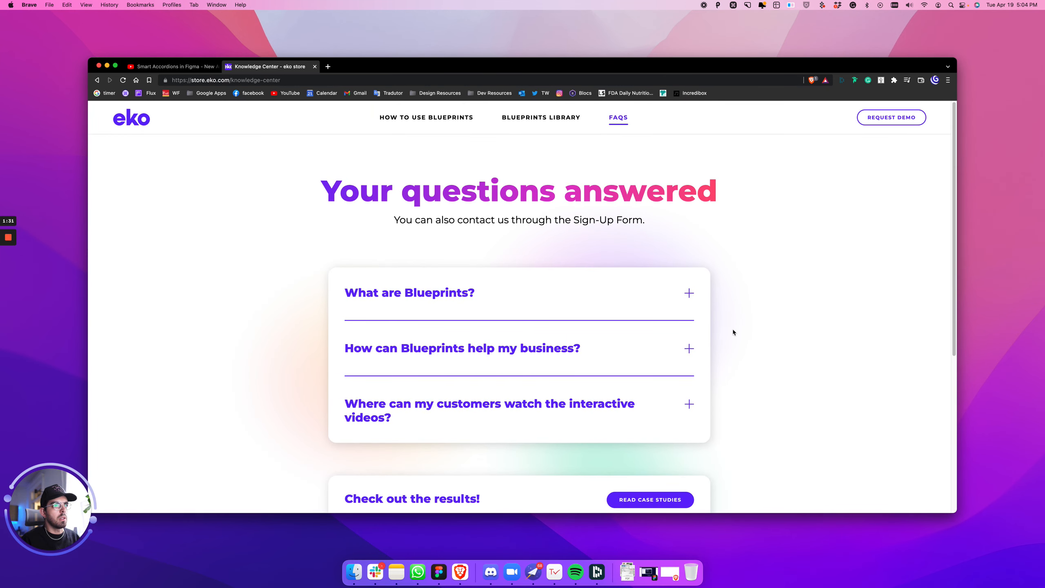
Step: Switch to Figma and bring up the FAQ panel of the Knowledge Center design
key(super)
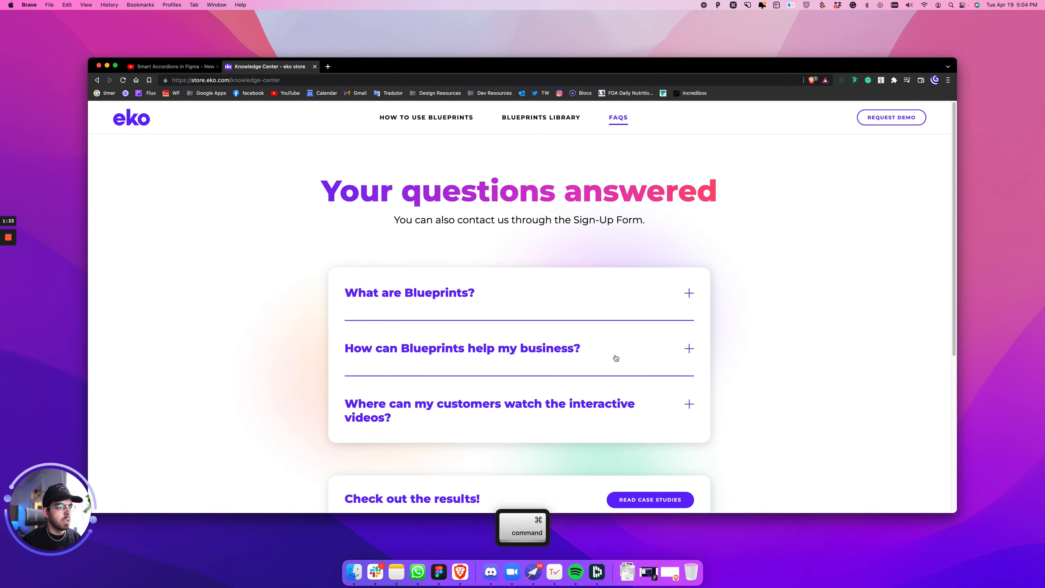
click(439, 572)
key(space)
drag(678, 314, 732, 245)
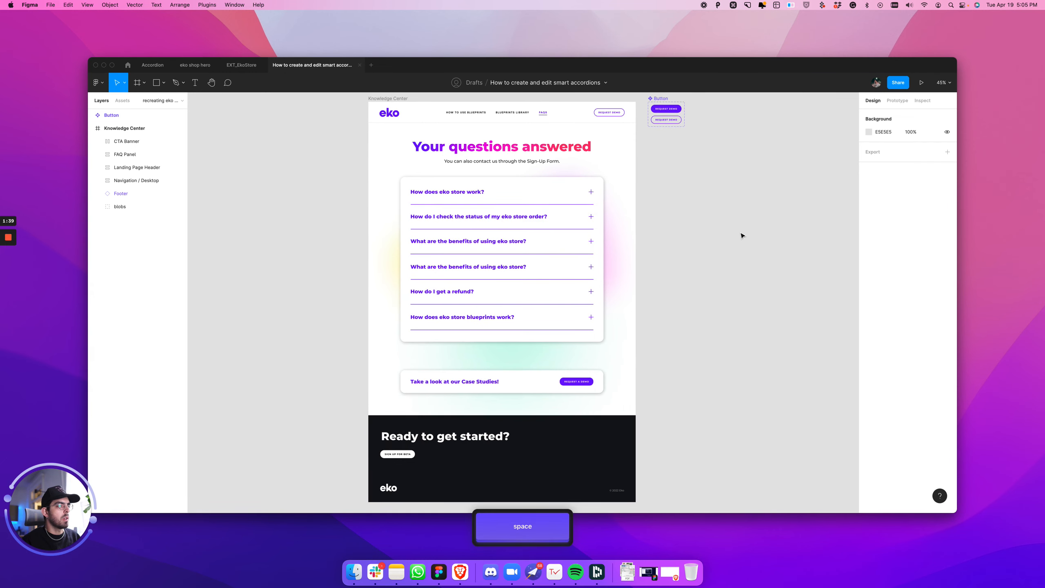
drag(697, 182, 694, 223)
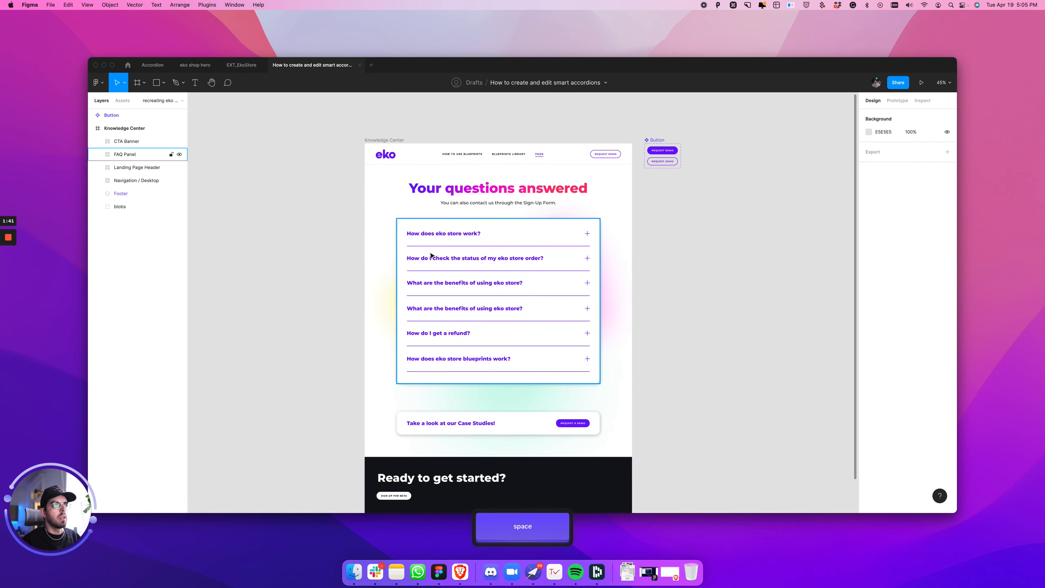
scroll(450, 226, up, 5)
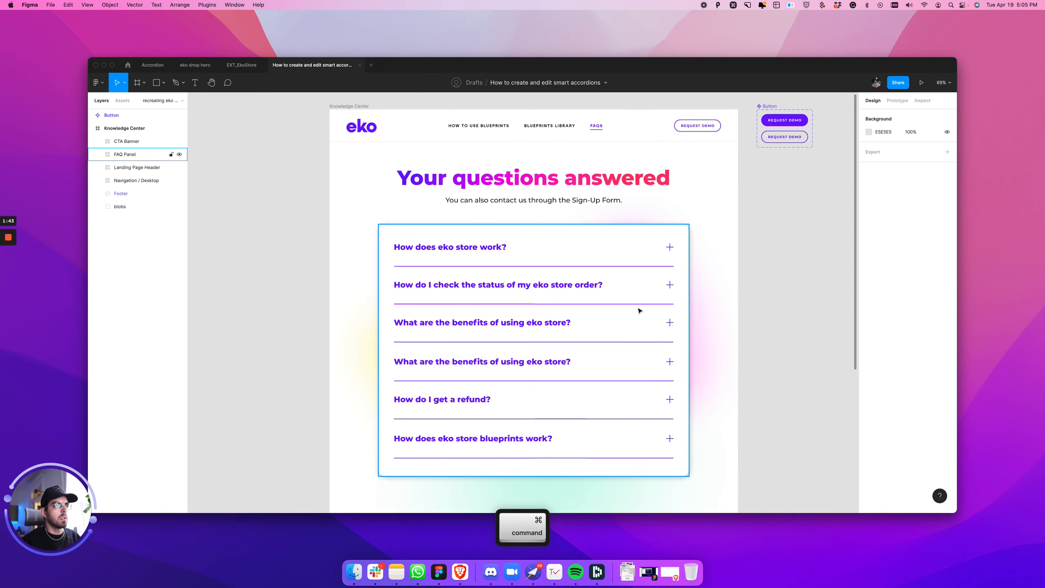
Step: Delete the last three questions and their divider lines from the FAQ panel, keeping the first three questions
double_click(425, 403)
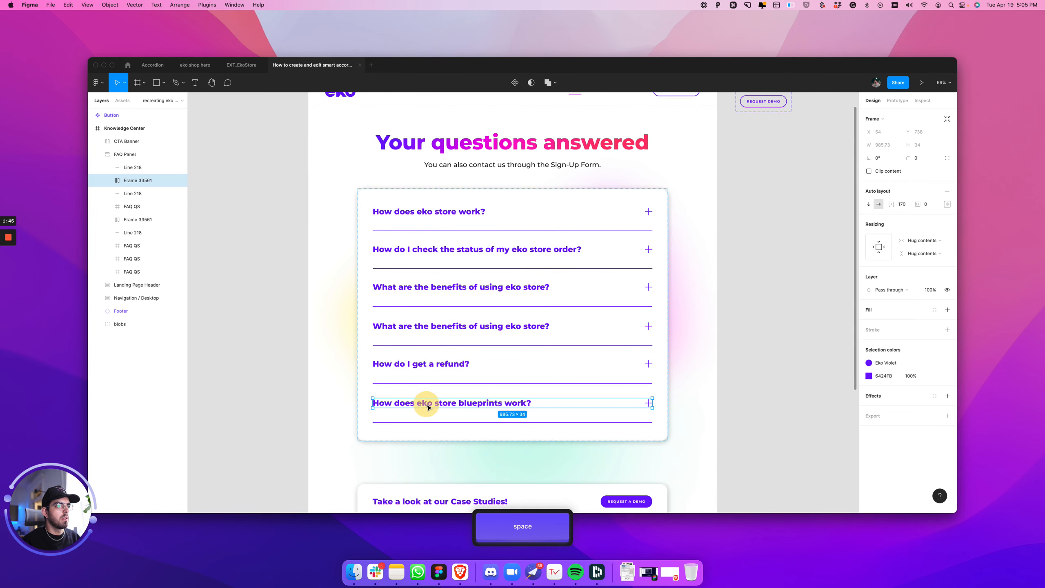
shift+click(445, 421)
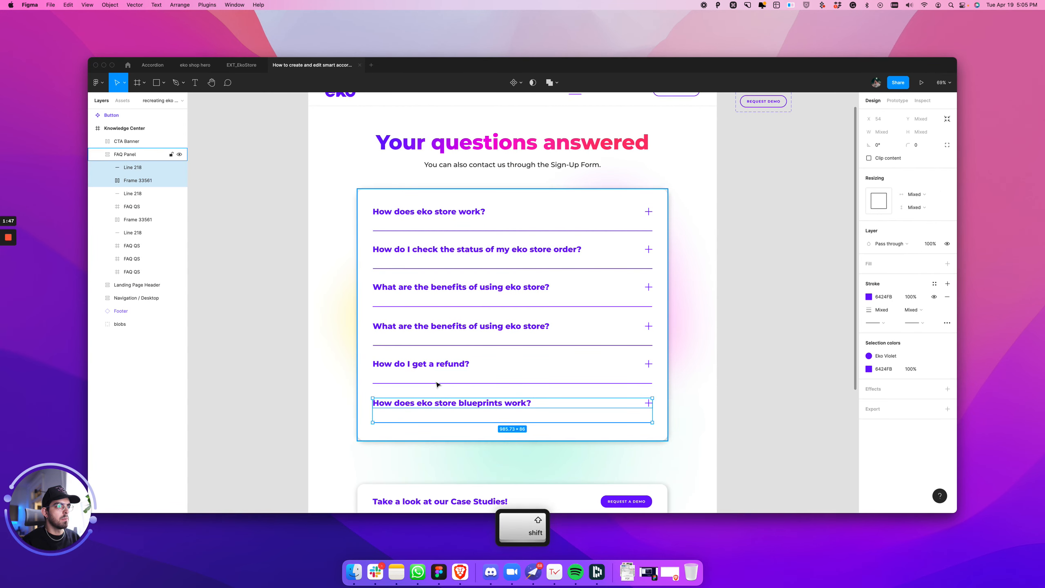
click(436, 384)
click(433, 408)
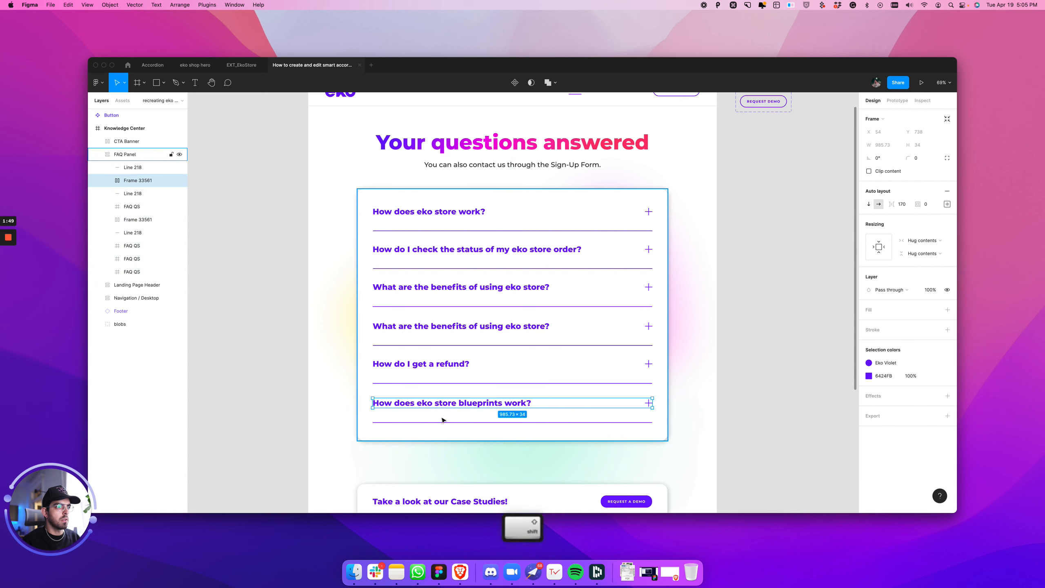
shift+click(445, 422)
shift+click(443, 385)
shift+click(424, 366)
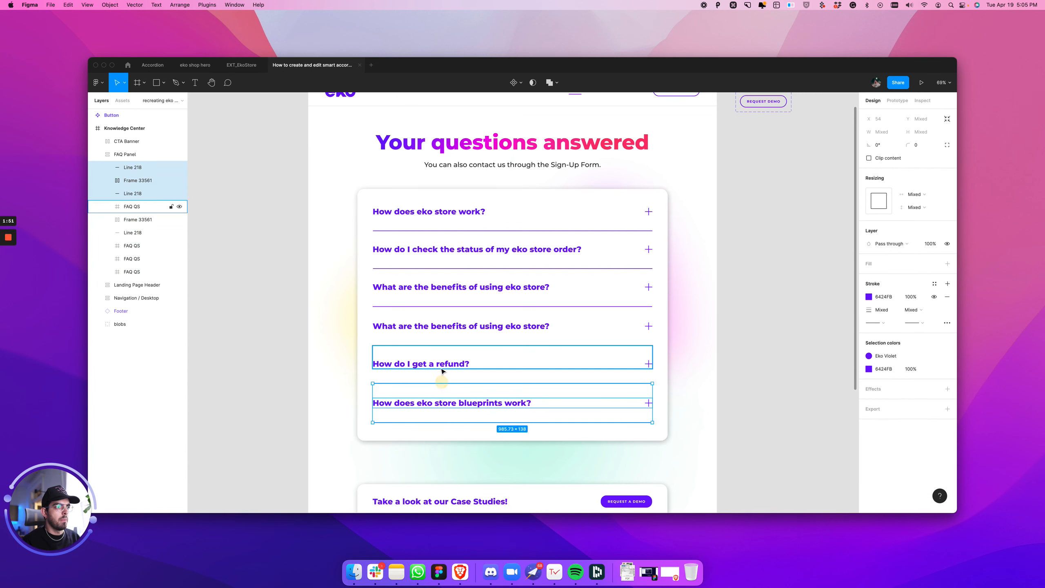
shift+click(450, 327)
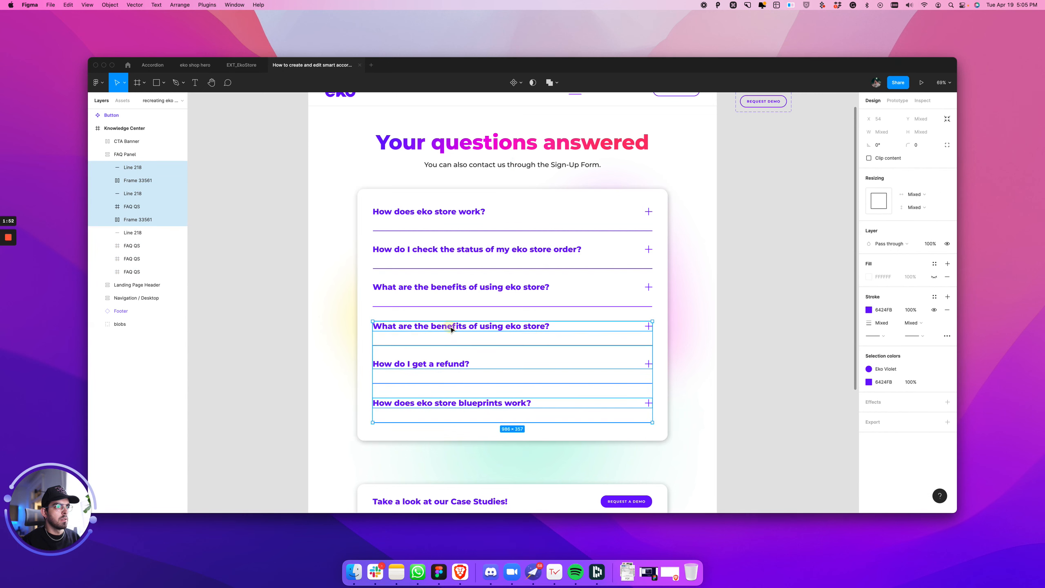
shift+click(452, 307)
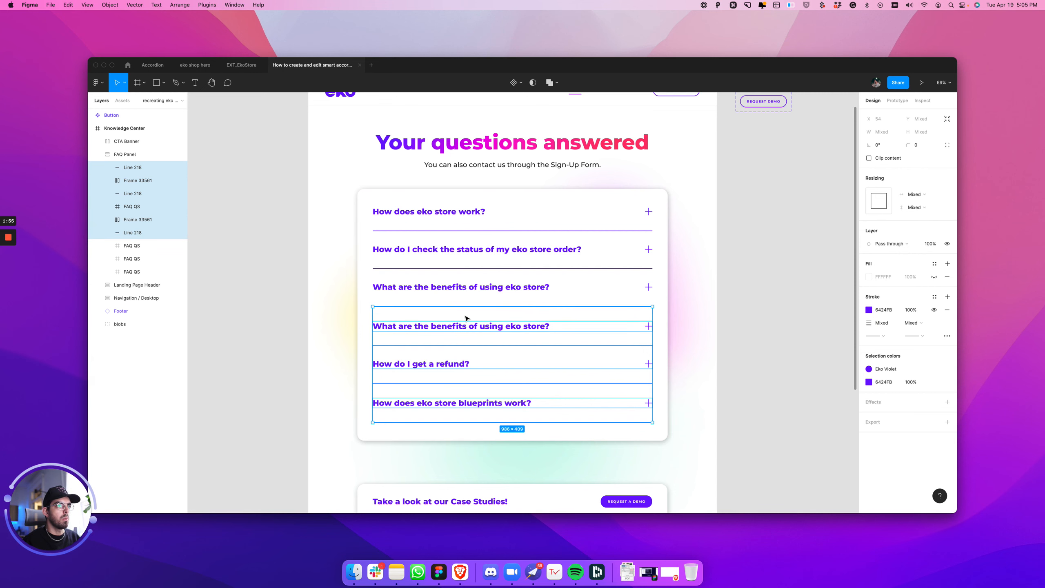
key(Delete)
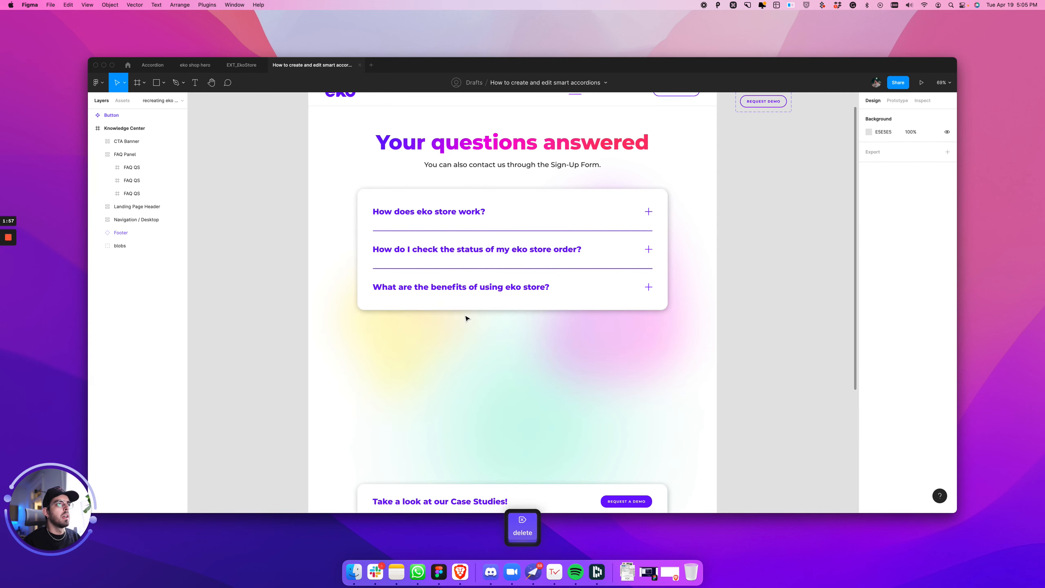
Step: Try deleting the second and third question rows from the FAQ panel together
click(487, 288)
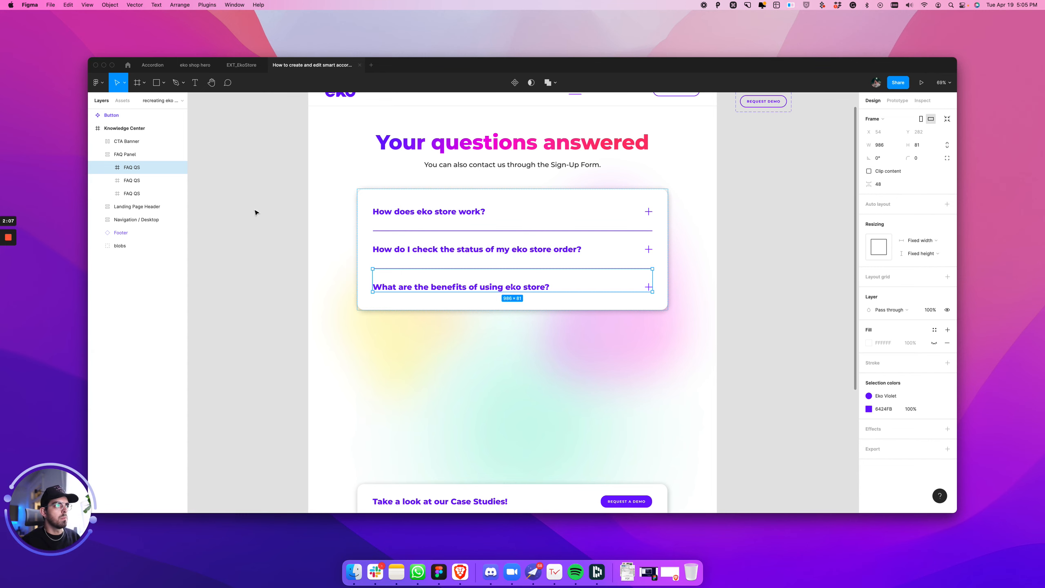
click(141, 182)
shift+click(139, 167)
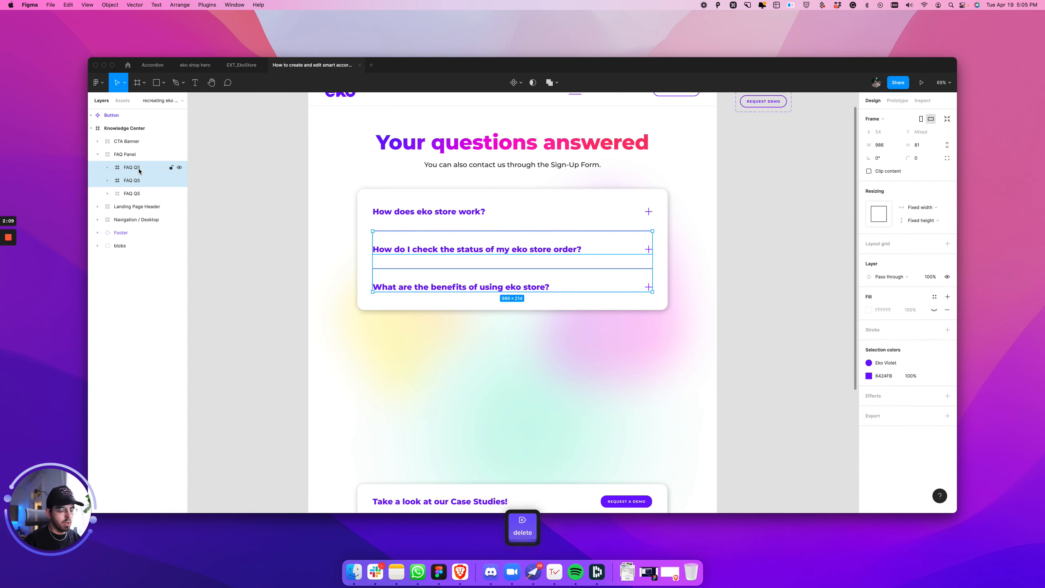
key(BackSpace)
key(cmd+z)
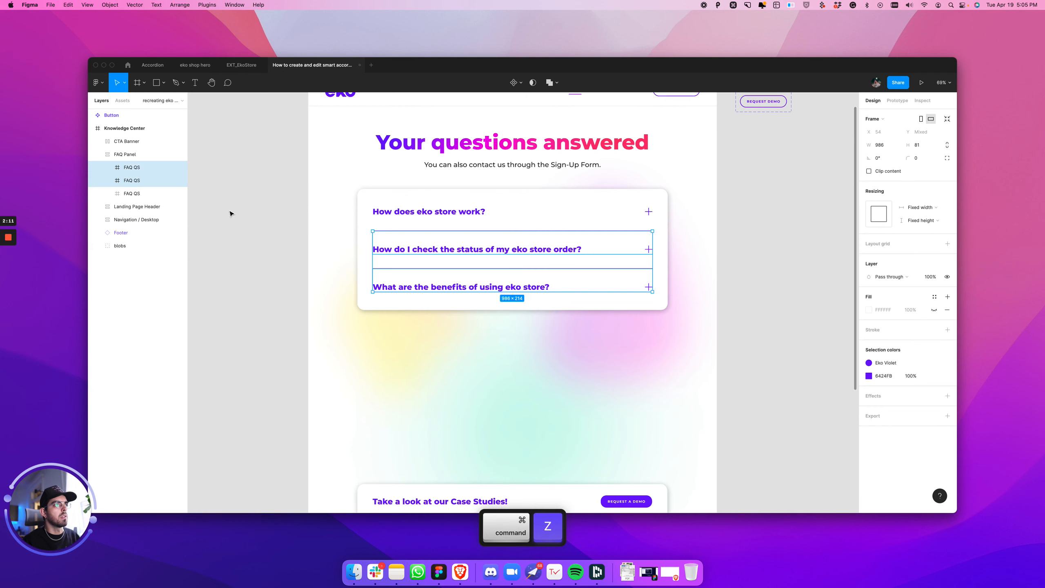
Step: Delete the "How do I check the status of my eko store order?" and "How does eko store work?" rows from the FAQ panel
click(394, 251)
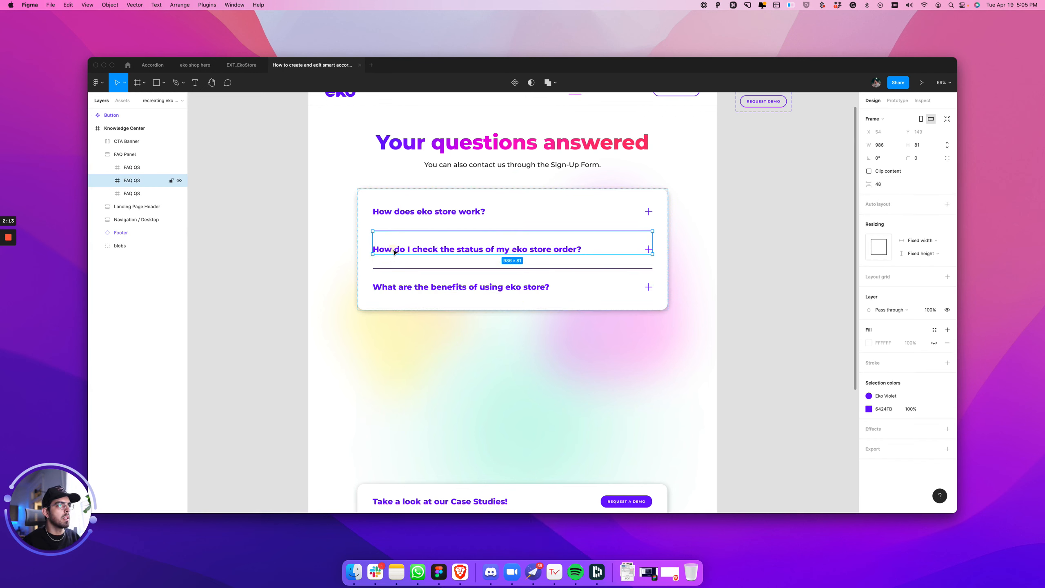
key(BackSpace)
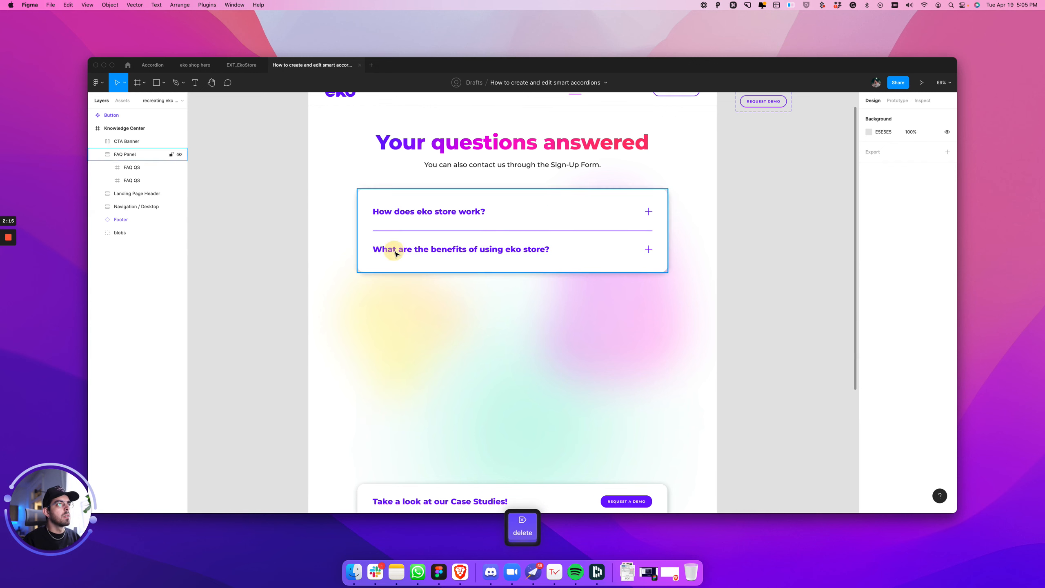
click(382, 249)
click(395, 212)
key(BackSpace)
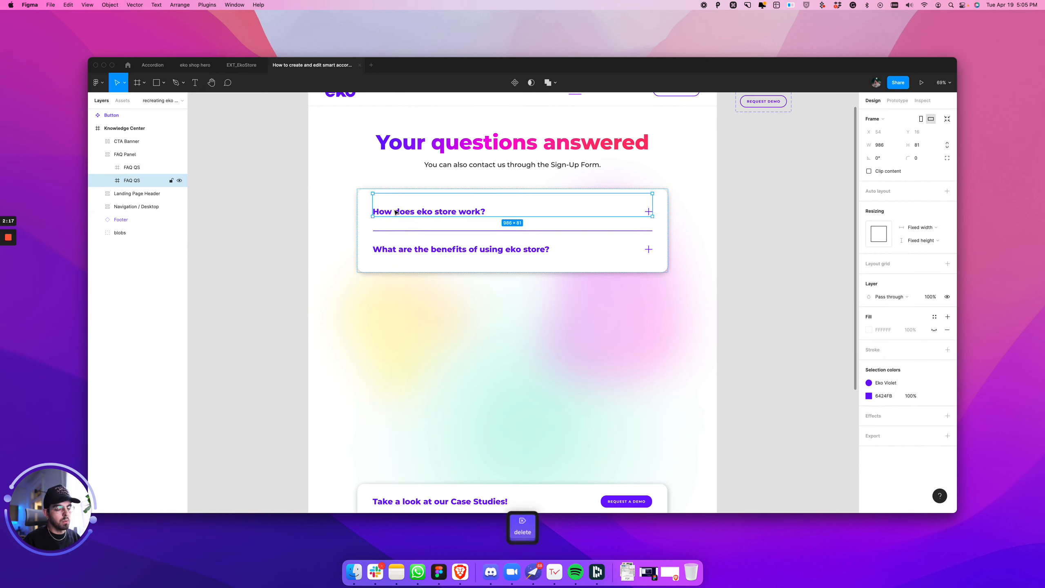
Step: Expand the layers of the remaining "What are the benefits of using eko store?" row and select its Frame 33561
click(475, 207)
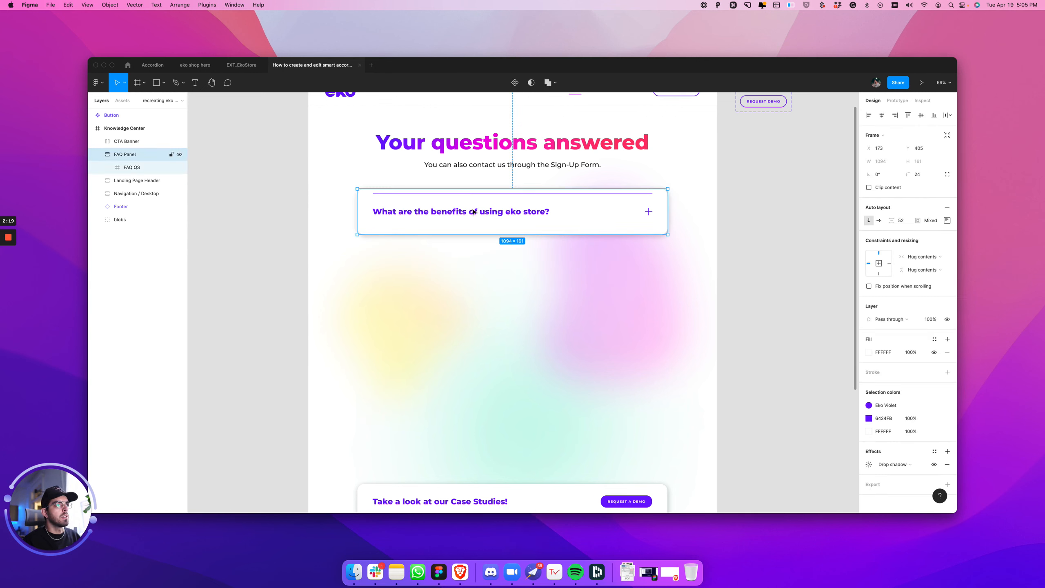
click(474, 209)
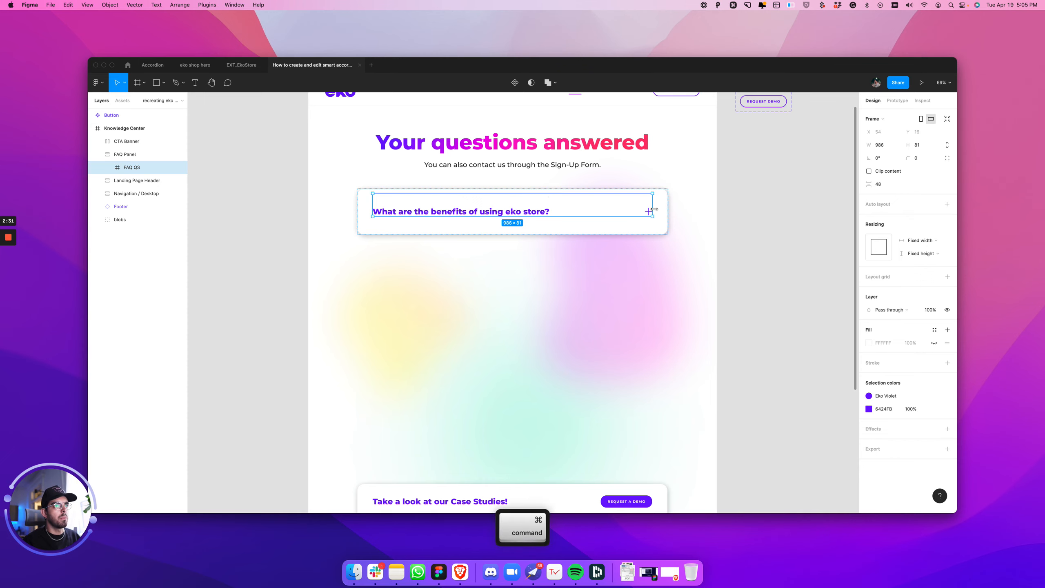
scroll(645, 209, up, 5)
scroll(321, 201, left, 5)
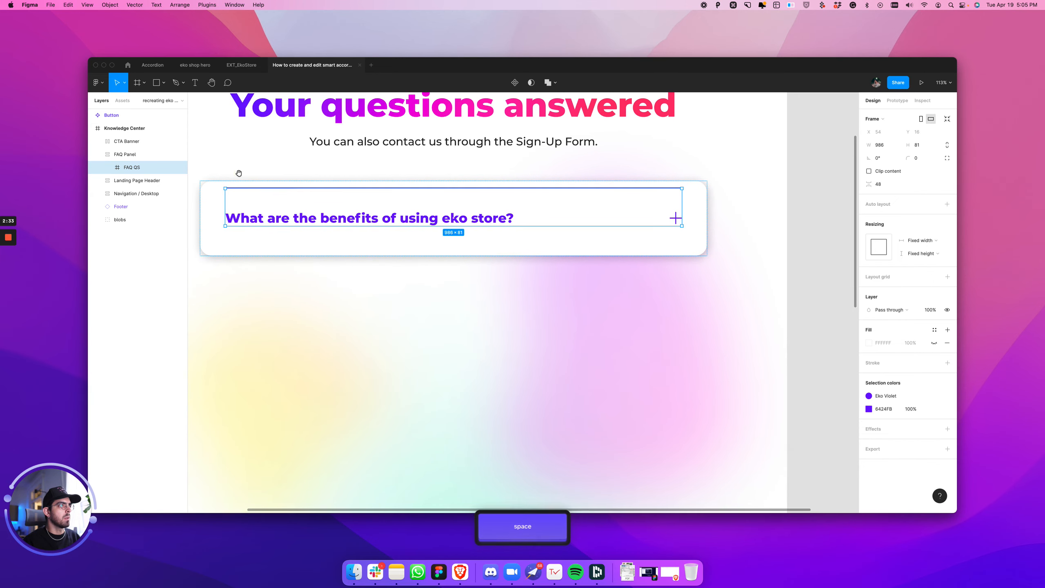
scroll(269, 202, down, 2)
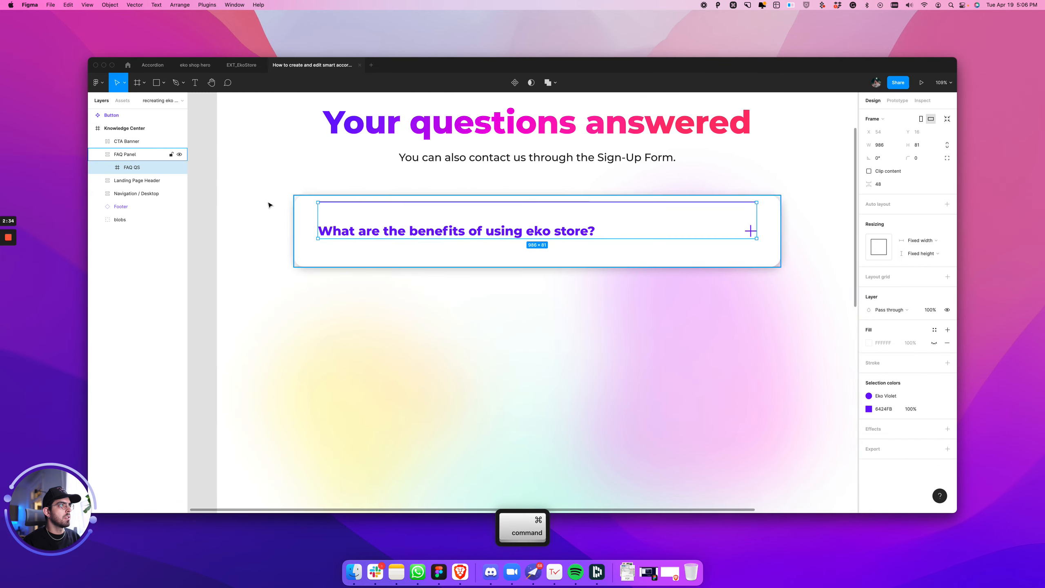
click(107, 167)
click(146, 181)
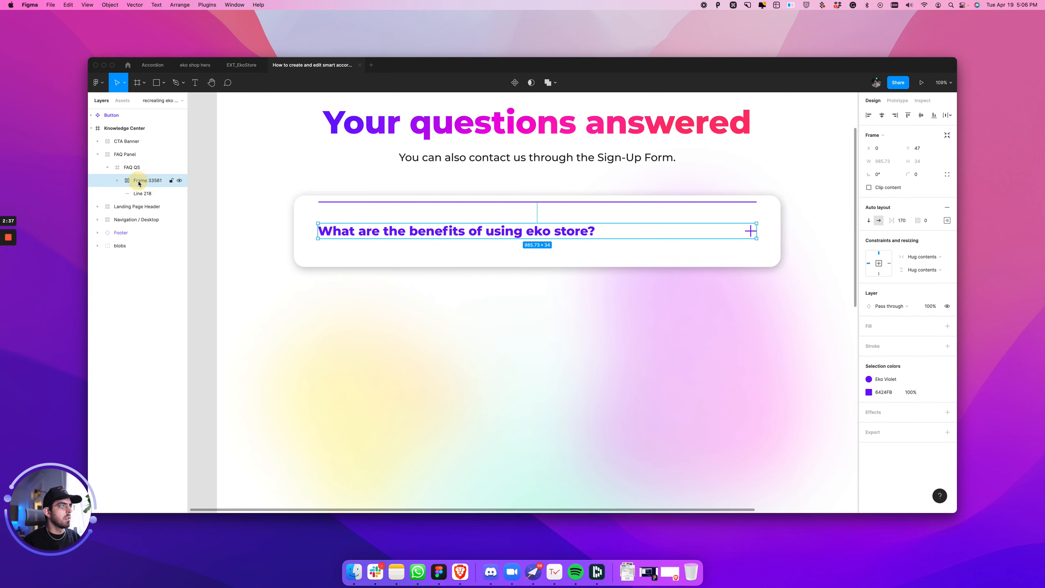
Step: Rename the question row's Frame 33561 as Header
double_click(146, 181)
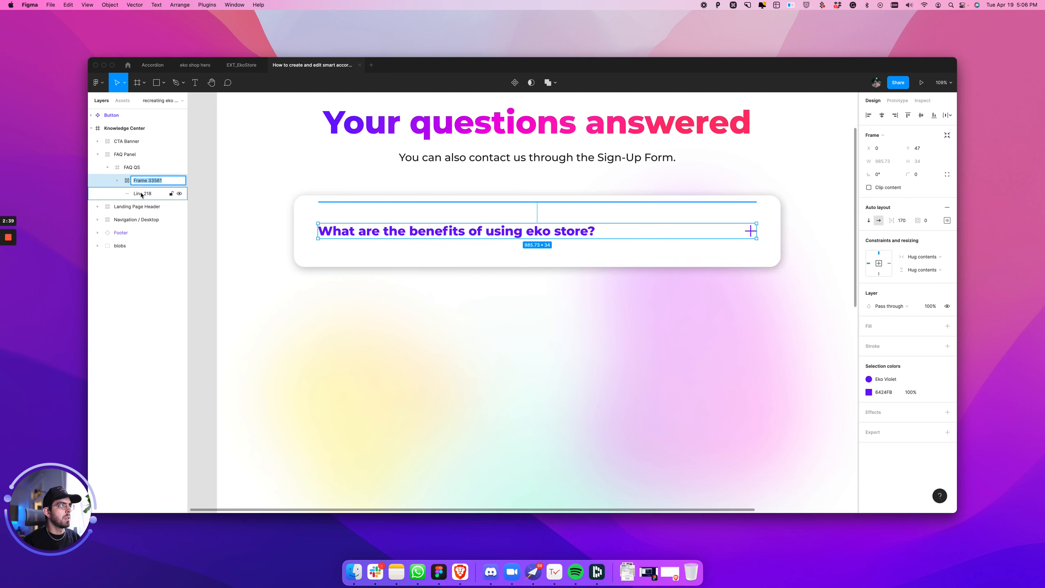
text(Header)
key(Return)
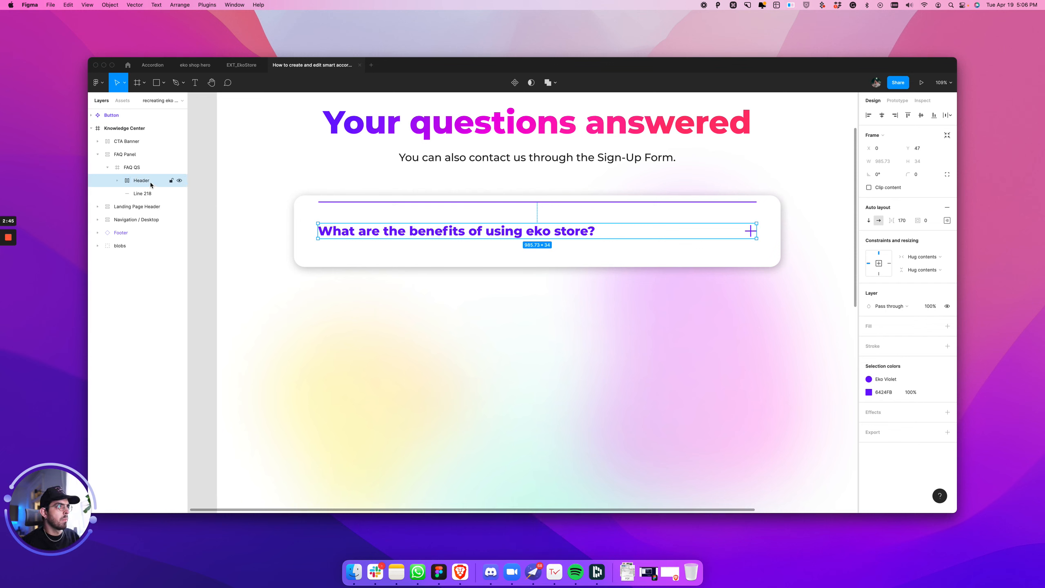
Step: Rename the question row's Header layer as Trigger
double_click(141, 181)
text(Trig)
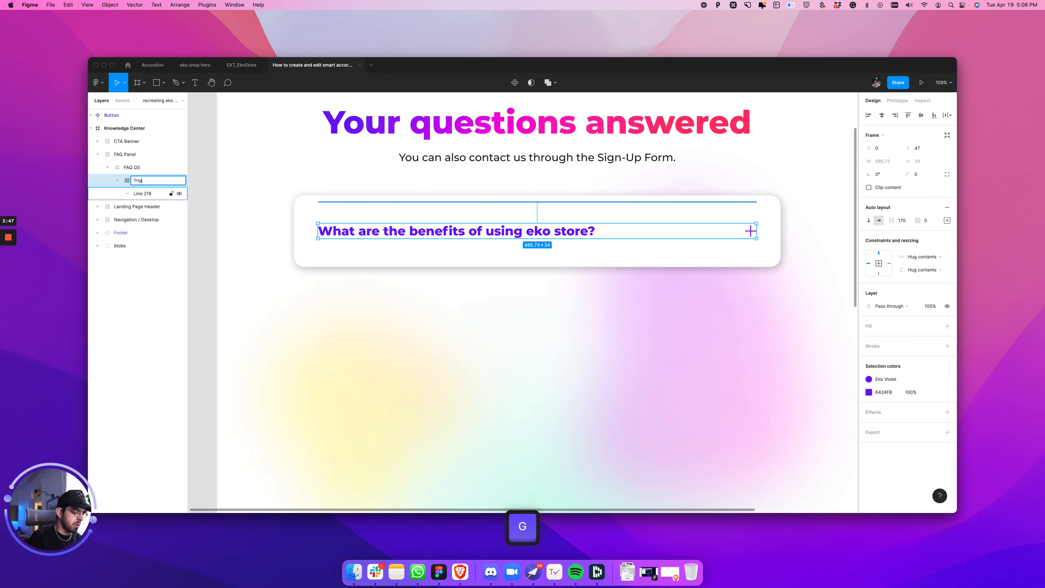
key(Return)
Step: Switch to the eko store Knowledge Center page in Brave and examine how its first two FAQ questions expand and collapse
key(cmd+Tab)
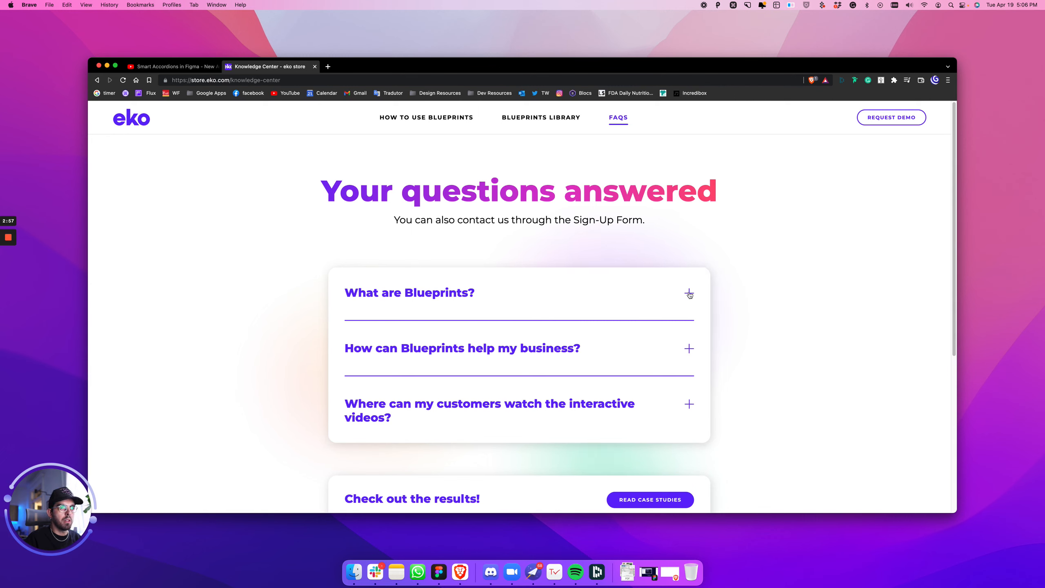
click(453, 297)
drag(436, 331, 646, 428)
click(511, 431)
drag(543, 434, 318, 330)
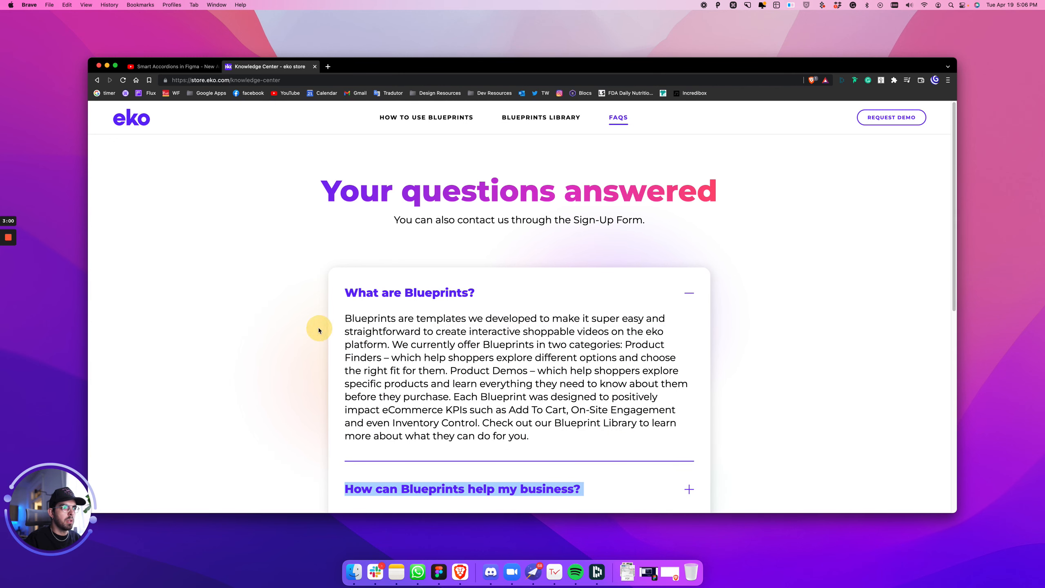
click(408, 327)
scroll(411, 350, down, 3)
click(436, 394)
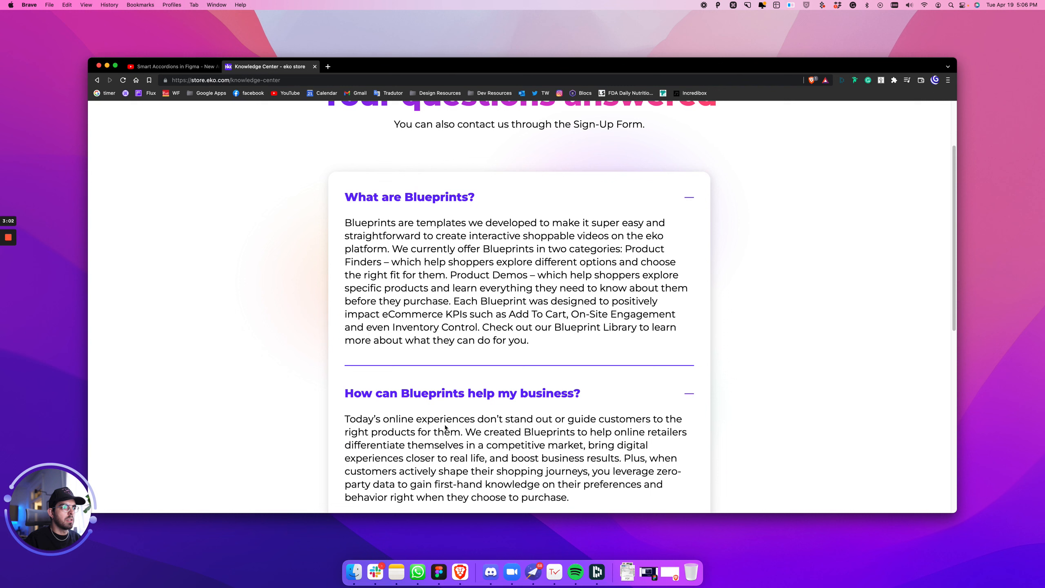
click(432, 395)
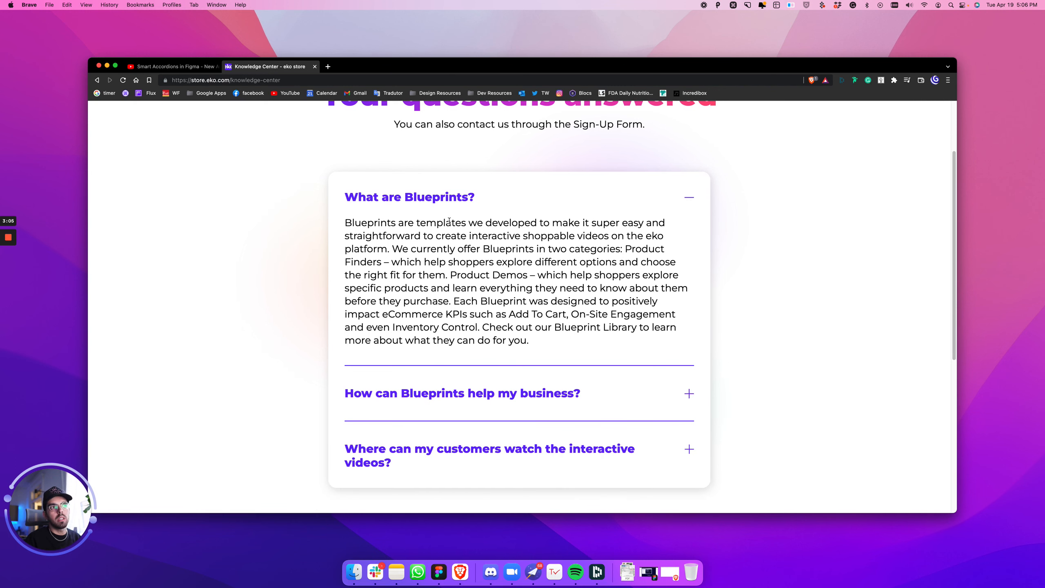
scroll(566, 248, up, 1)
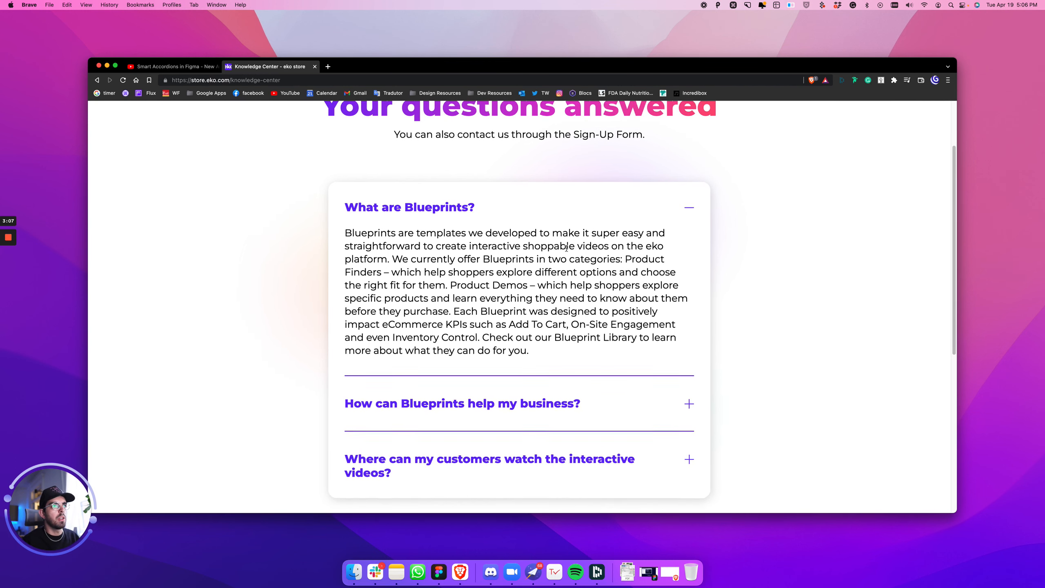
scroll(566, 248, up, 2)
click(464, 242)
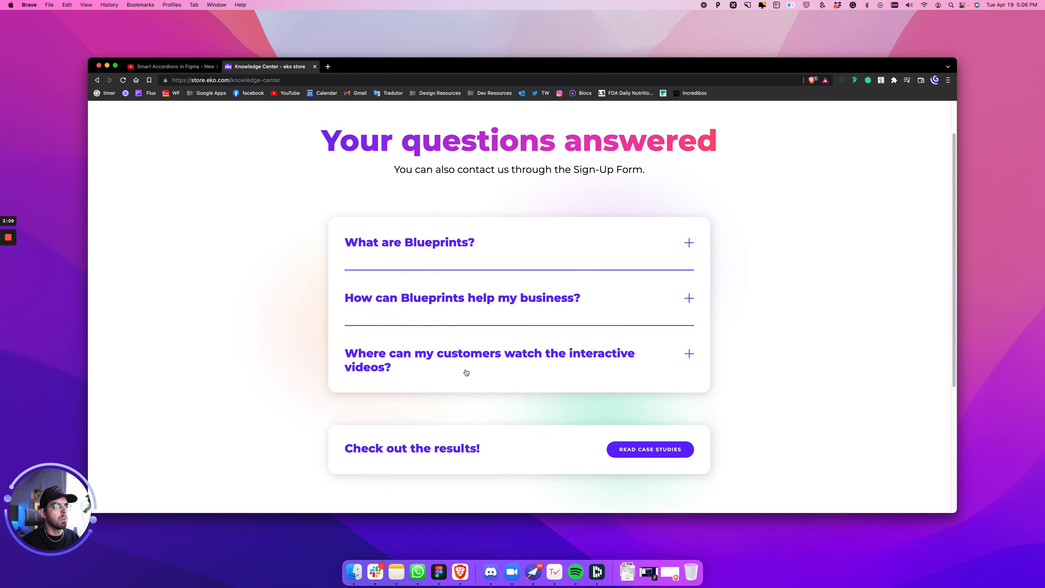
Step: Return to Figma and rename the Line 218 layer above the question as Line
key(super+Tab)
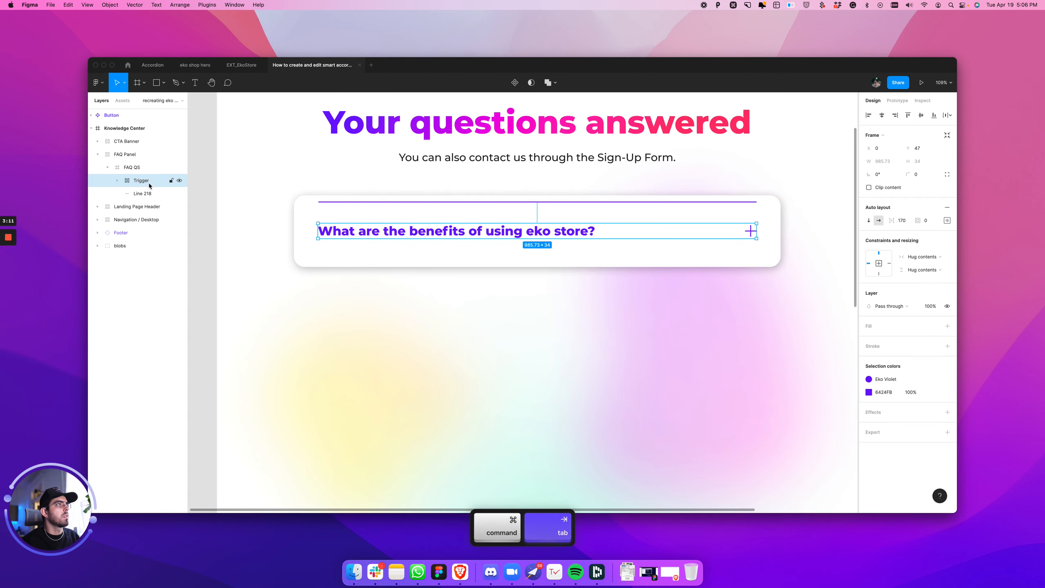
double_click(138, 192)
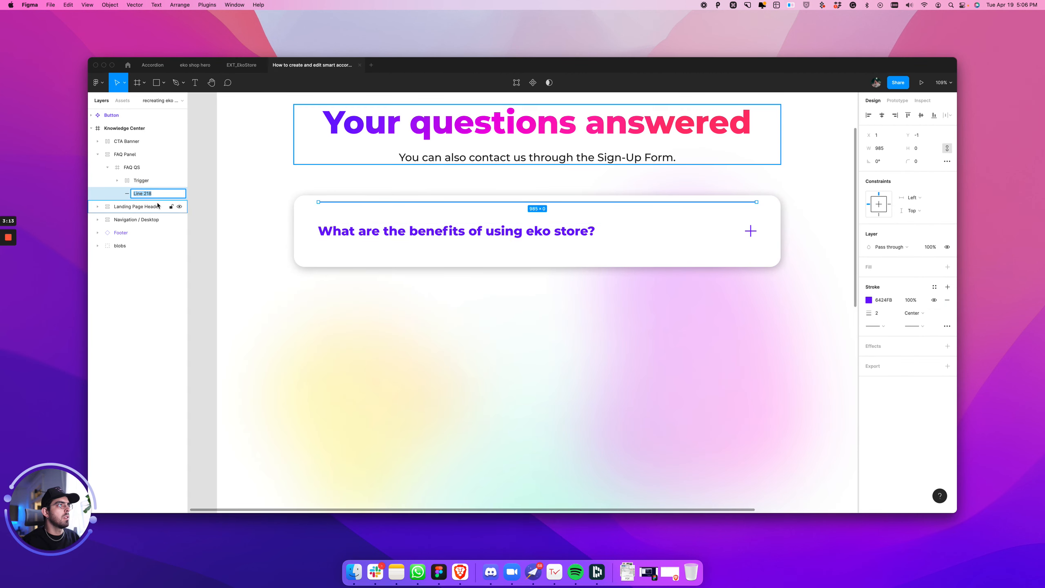
text(Line)
key(Return)
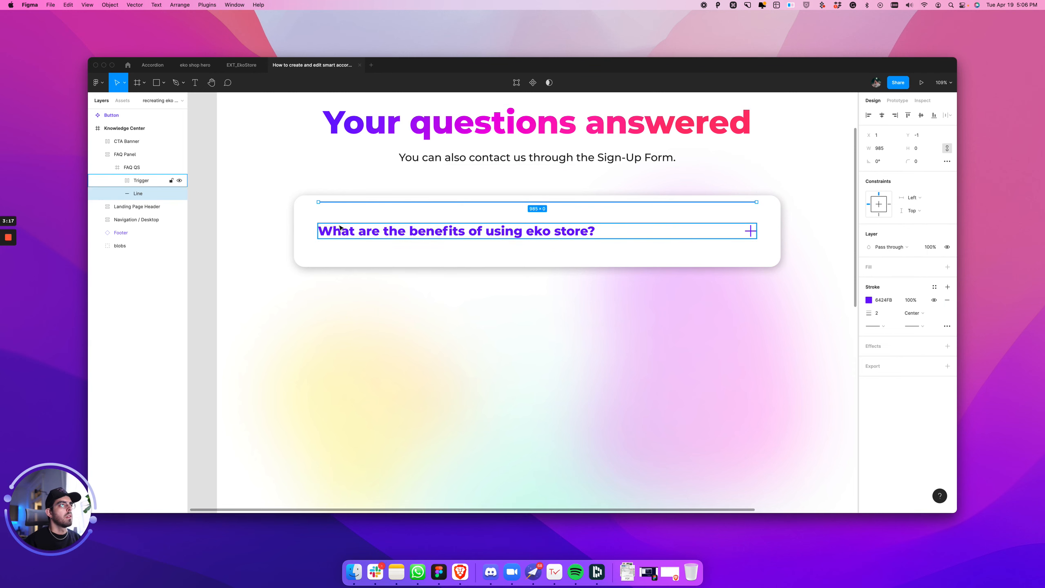
Step: Expand the Trigger layer, select its plus icon group and expand the group's layers
click(324, 225)
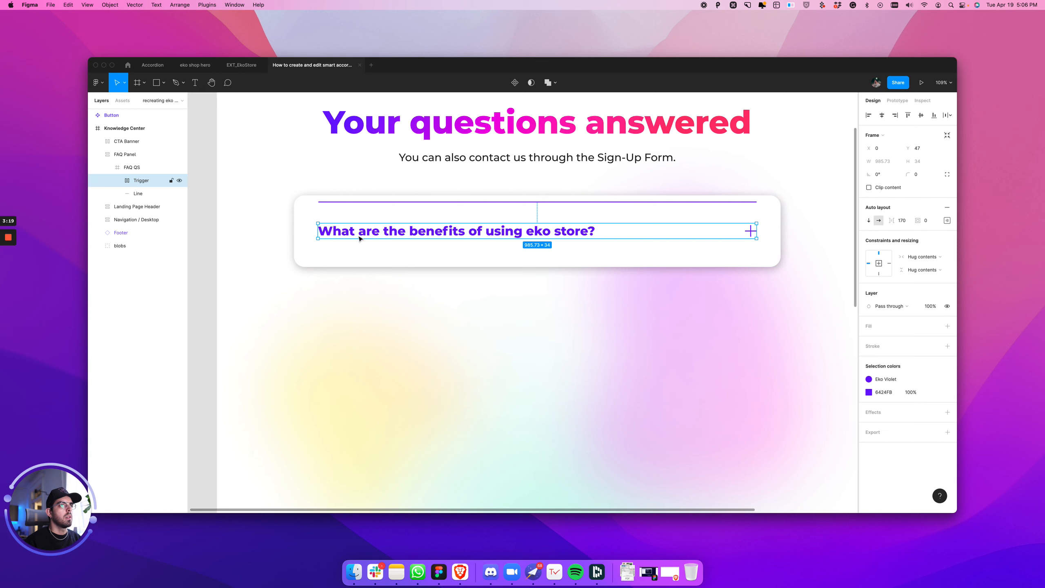
click(118, 181)
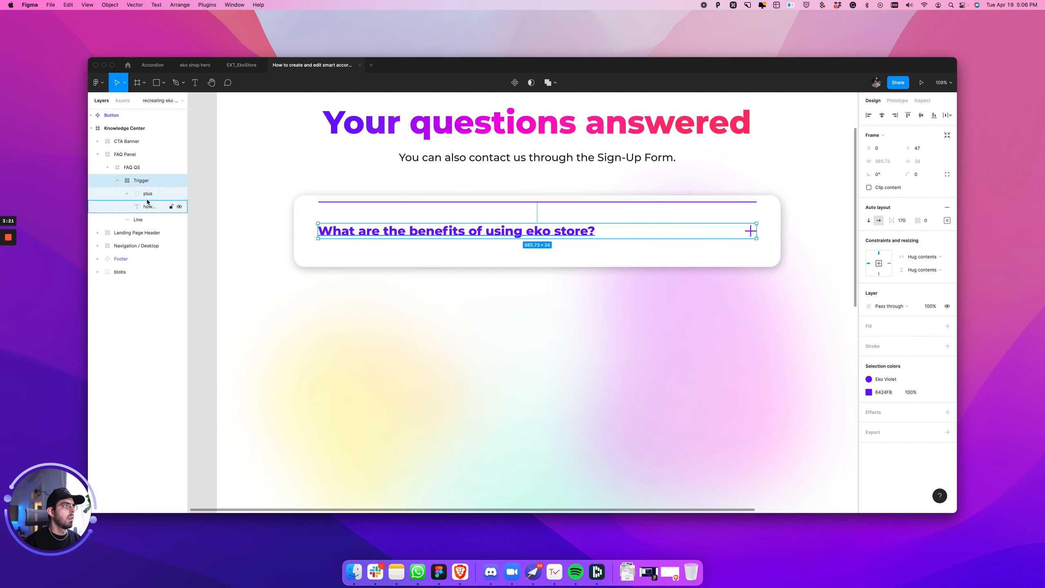
click(147, 197)
click(127, 194)
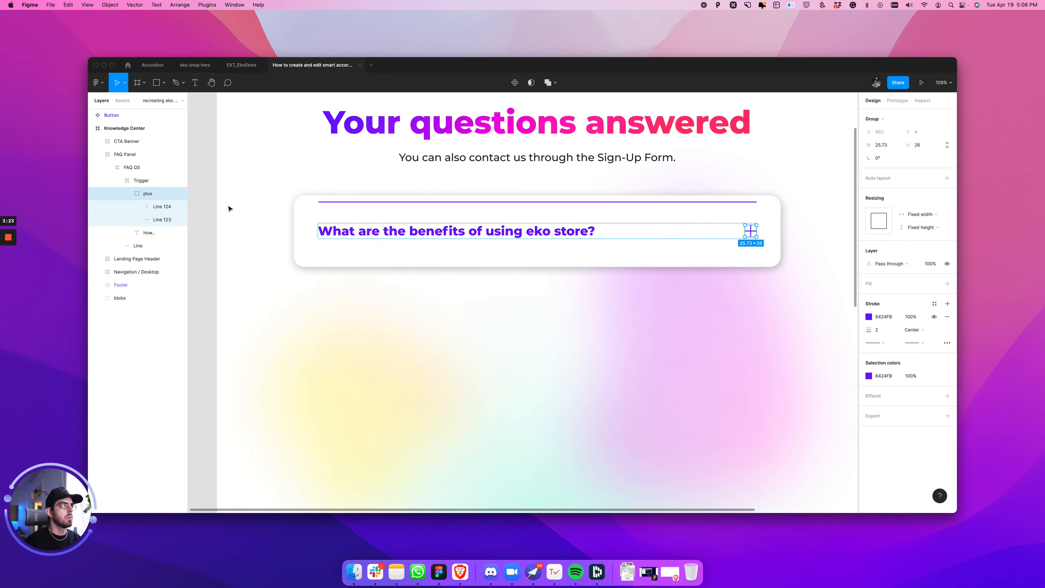
Step: Convert the plus icon group into a frame
scroll(767, 231, up, 5)
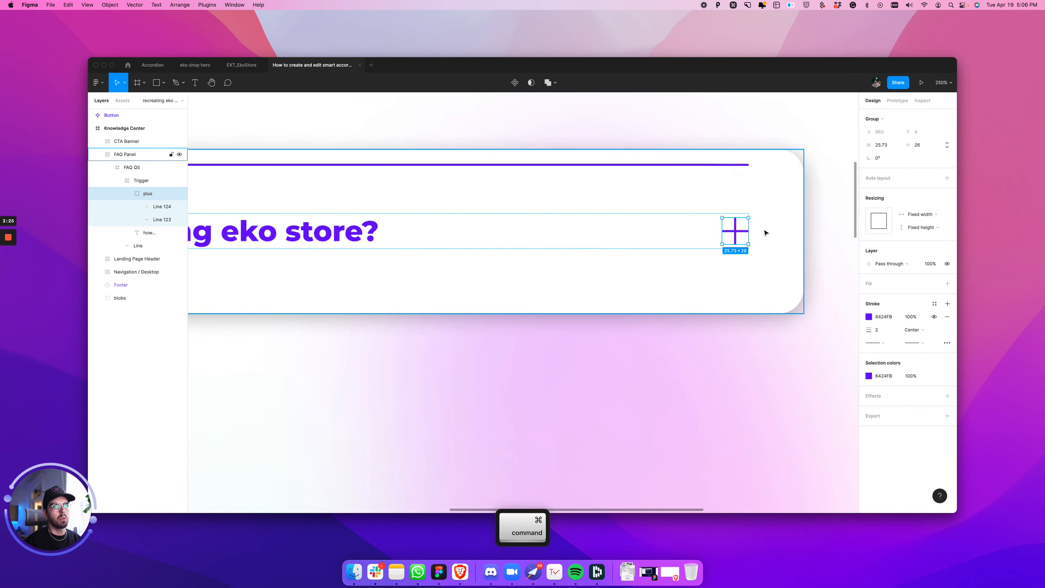
key(space)
drag(782, 224, 666, 268)
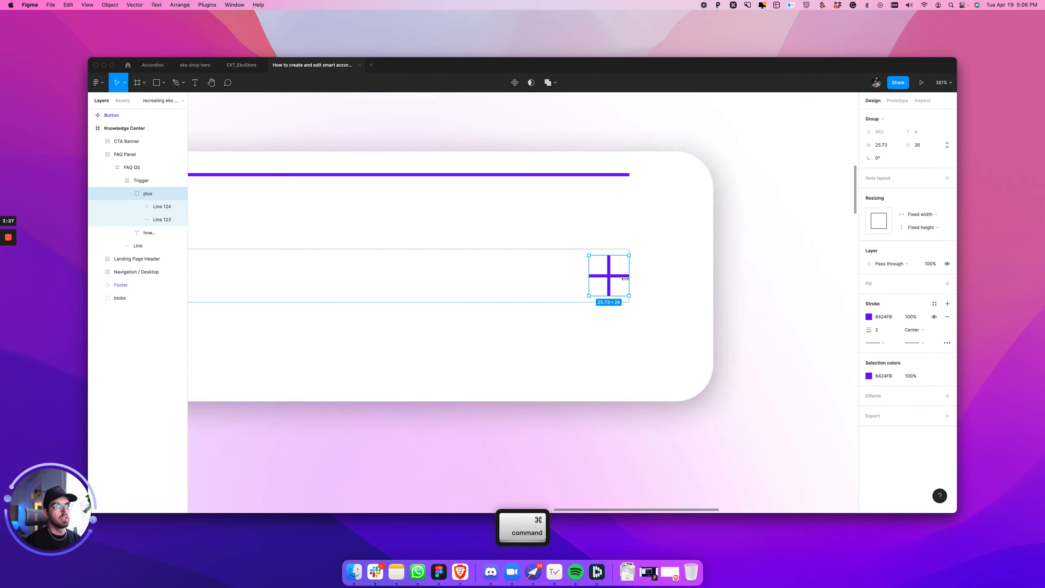
scroll(625, 280, up, 8)
scroll(593, 321, down, 6)
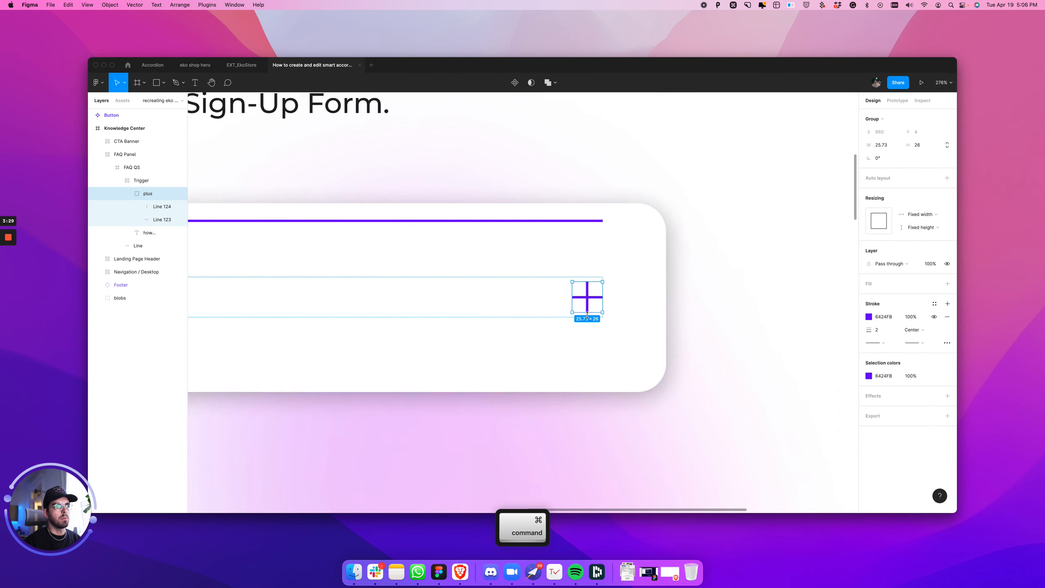
click(874, 118)
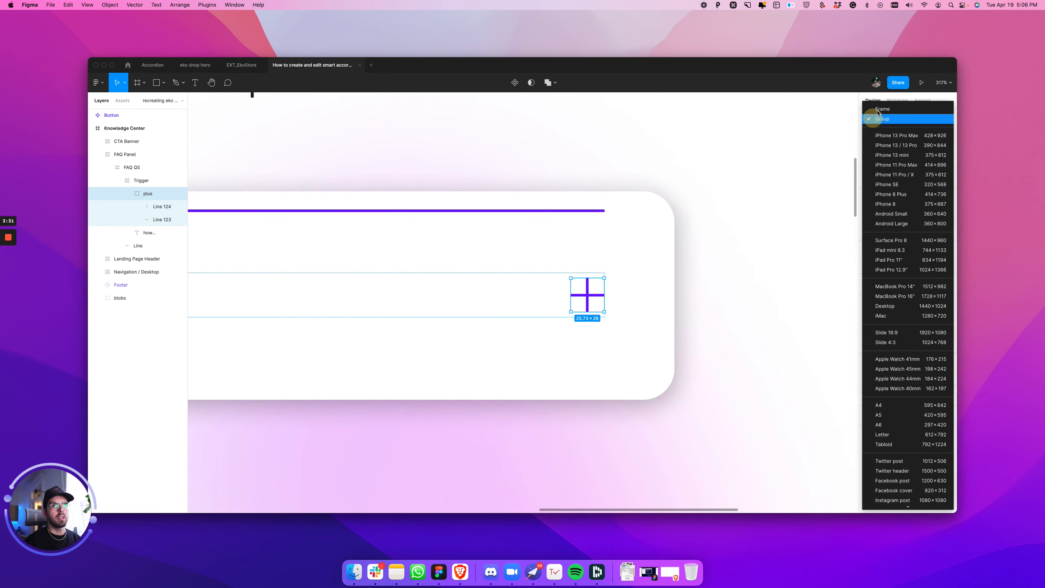
click(877, 108)
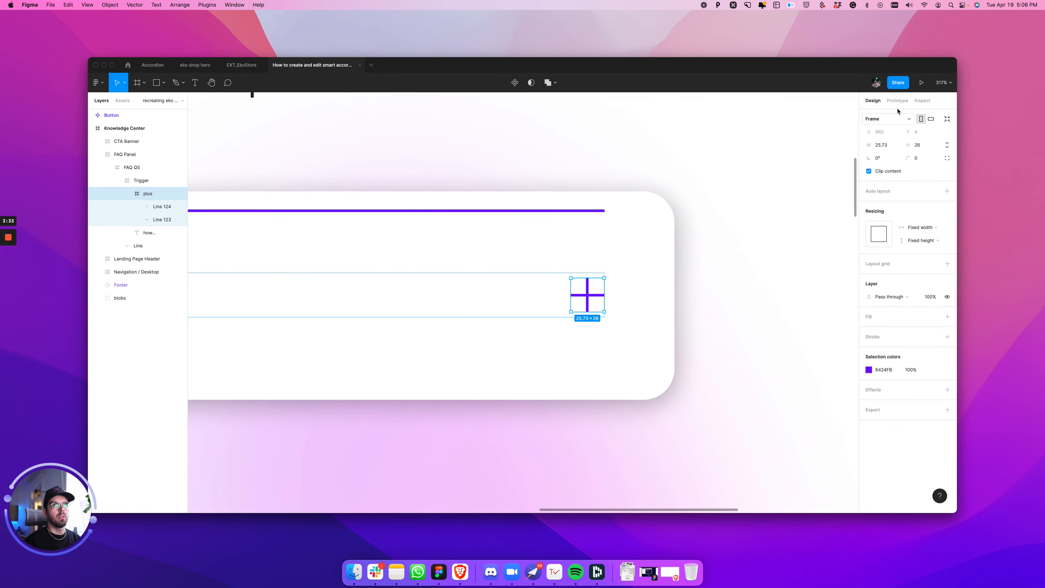
click(890, 119)
click(887, 125)
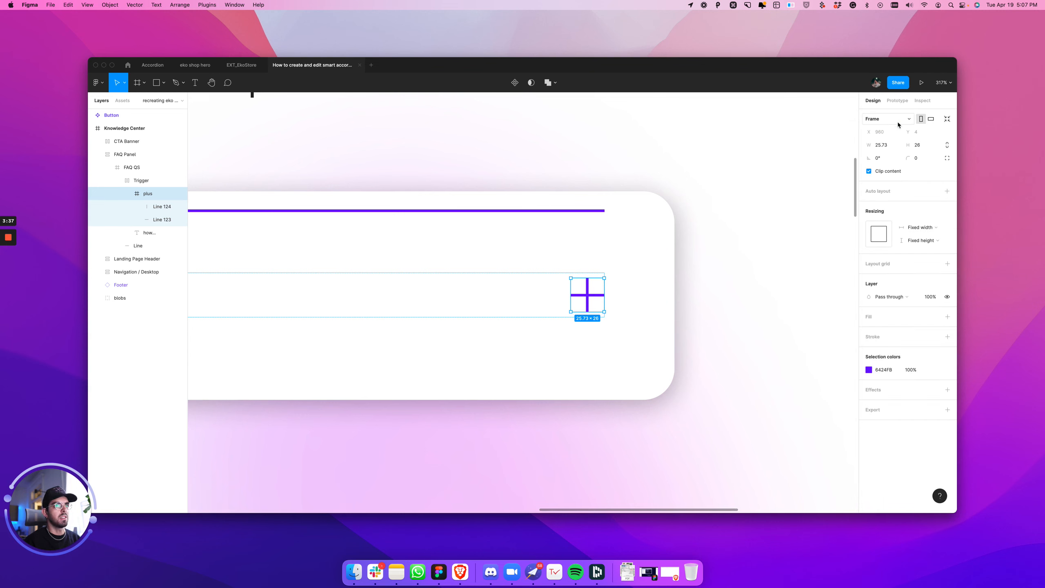
Step: Set the plus frame's width to 26
click(882, 146)
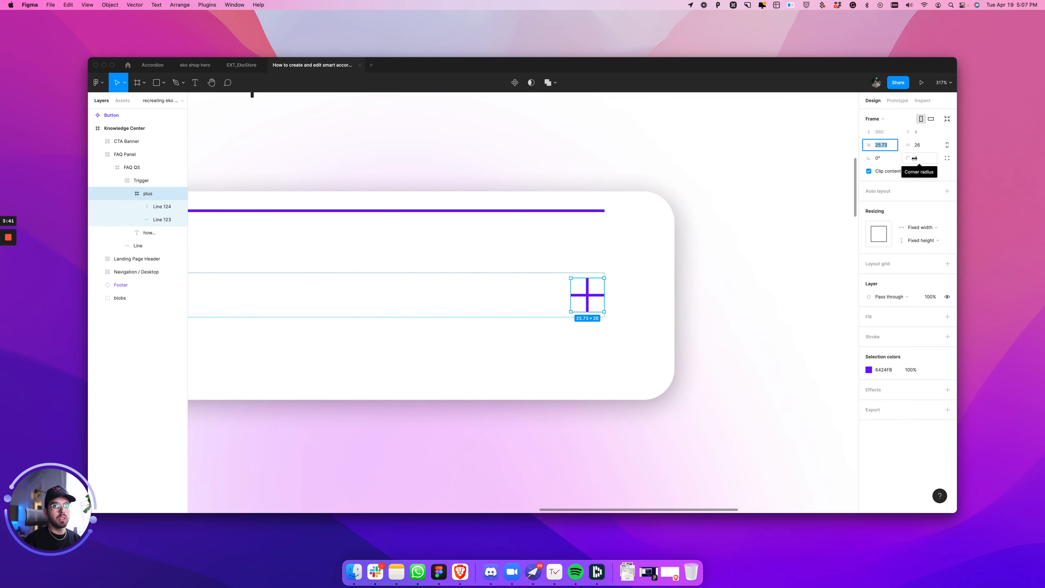
text(26)
key(Return)
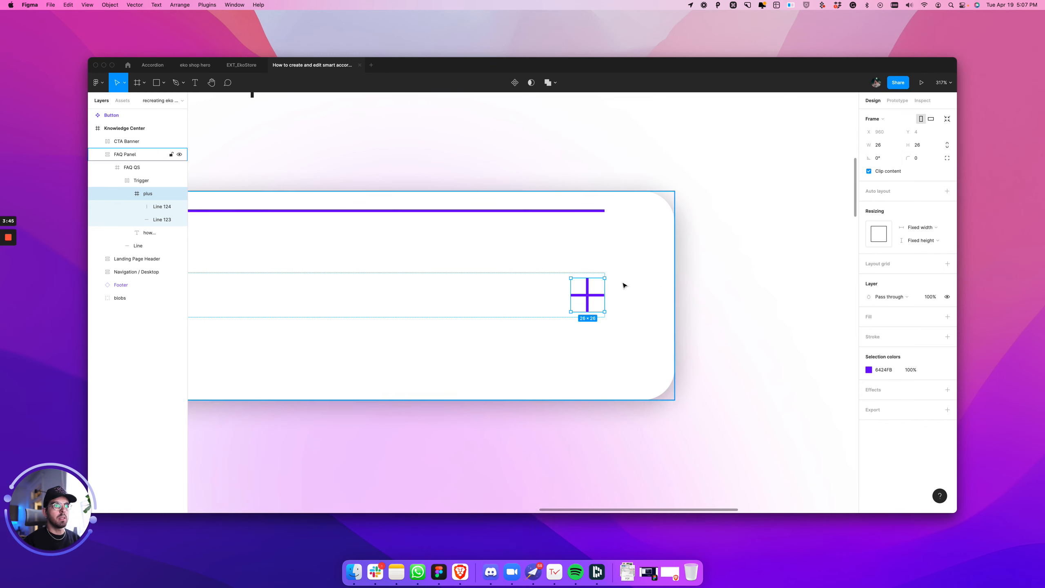
Step: Flatten the plus icon's vertical line, Line 124, and outline its stroke
ctrl+click(588, 295)
scroll(589, 293, up, 5)
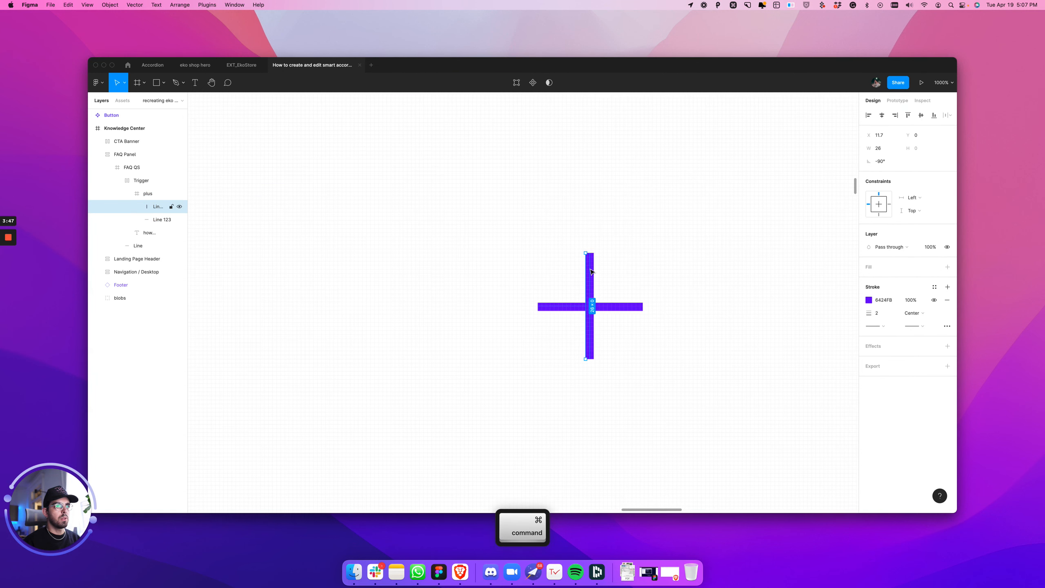
scroll(590, 280, down, 2)
scroll(590, 272, up, 1)
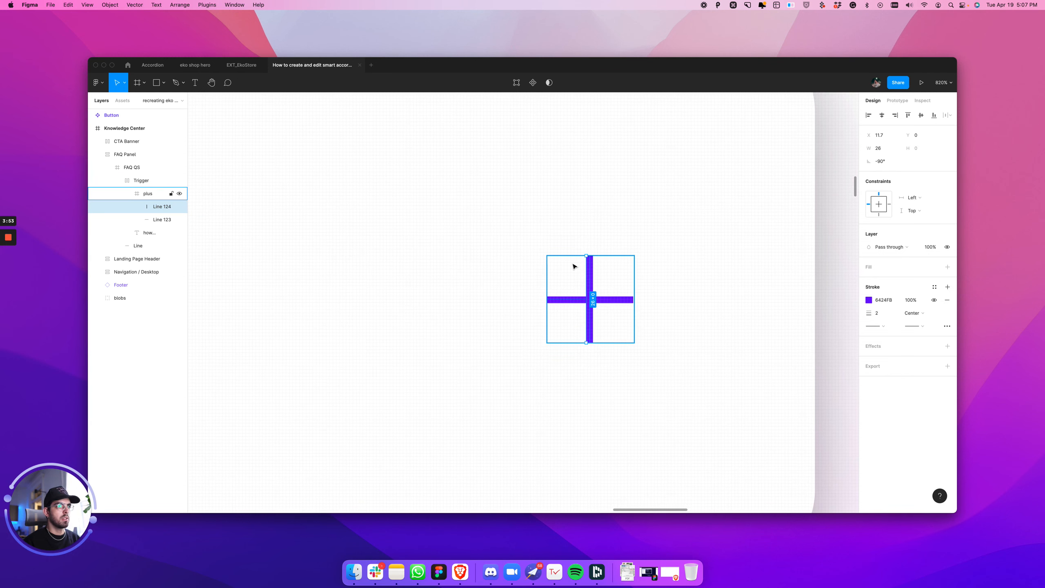
right_click(587, 274)
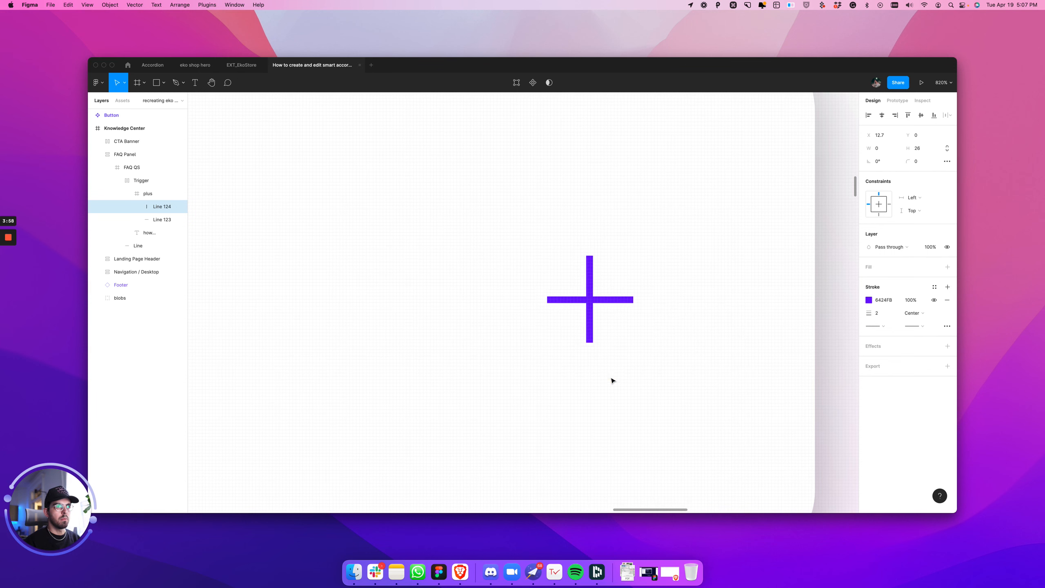
right_click(589, 281)
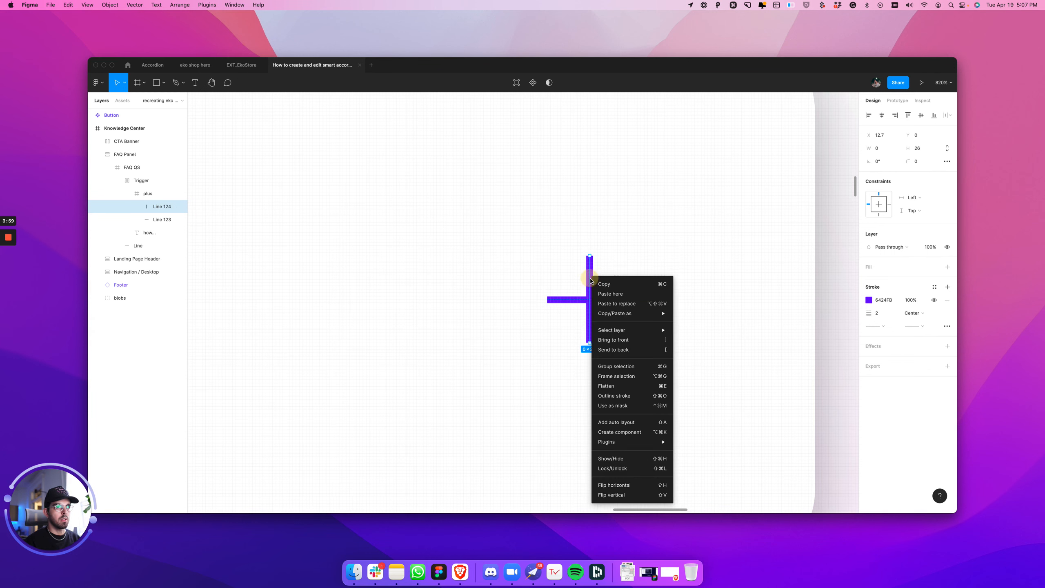
click(627, 395)
Step: Outline the stroke of the plus icon's horizontal line, Line 123
super+click(610, 300)
right_click(610, 300)
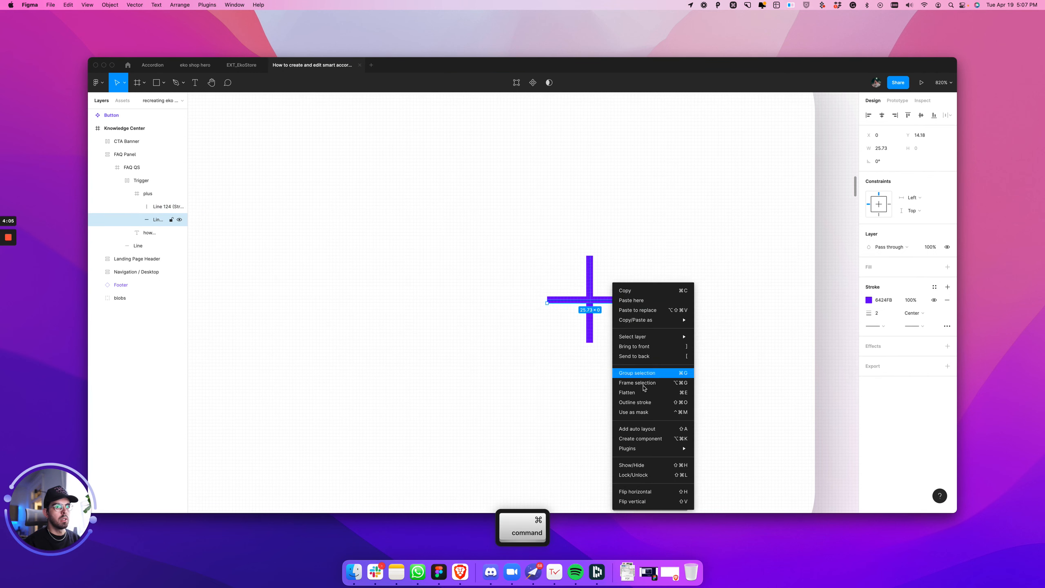
click(646, 402)
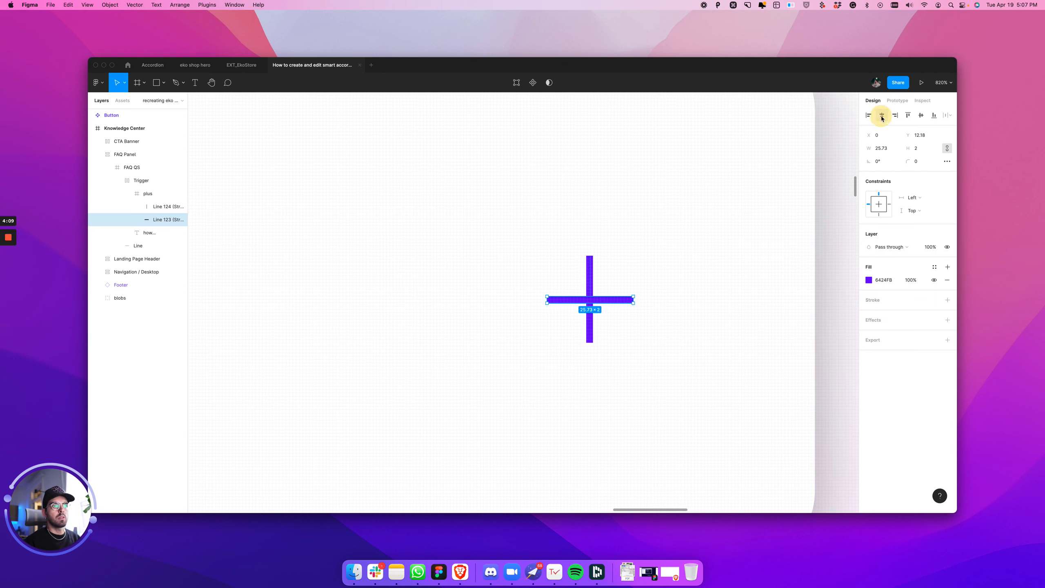
Step: Center the horizontal line vertically and the vertical line horizontally within the plus frame
click(922, 115)
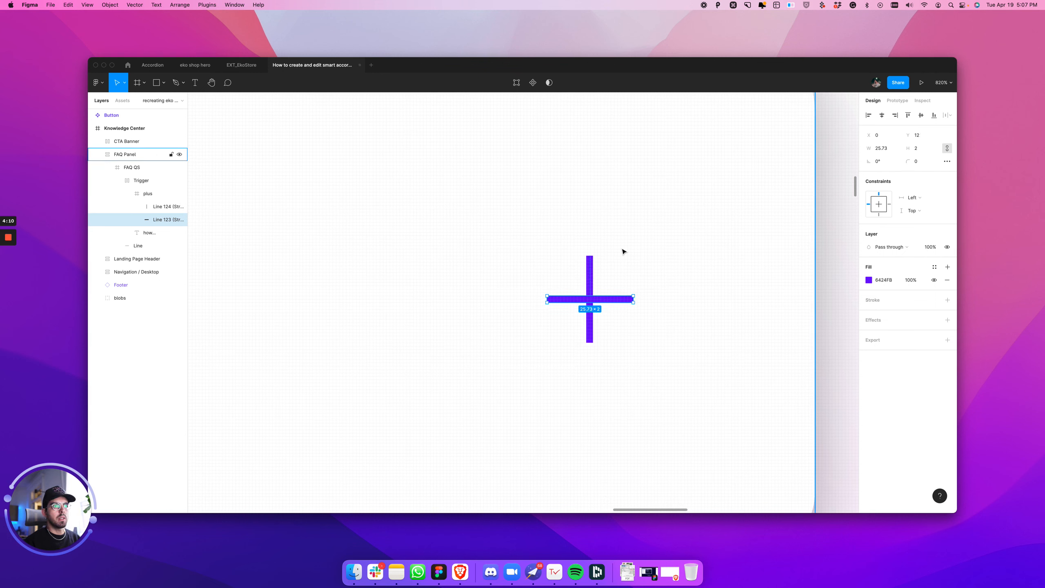
click(590, 279)
click(881, 115)
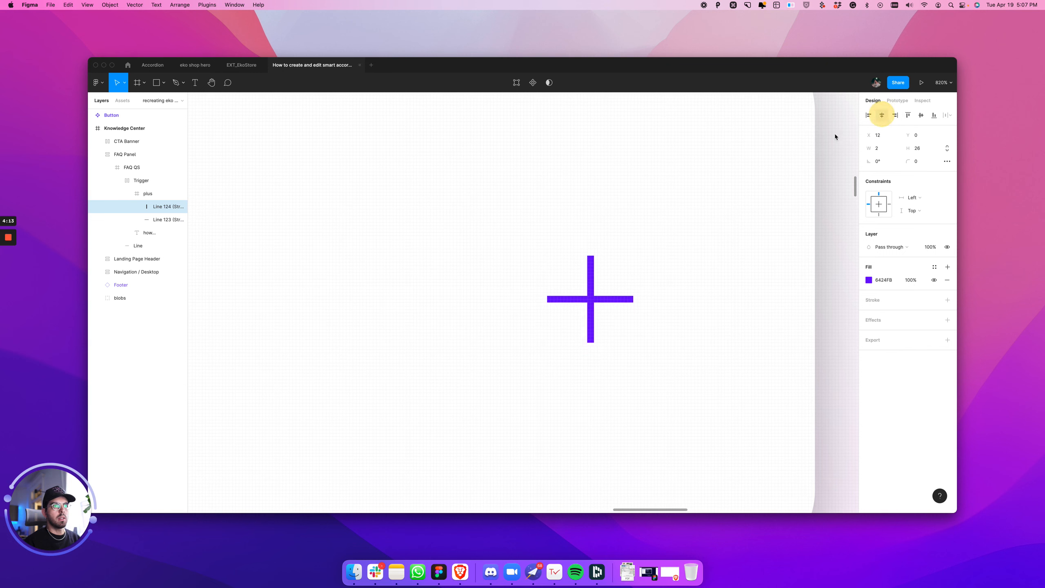
Step: Add a solid fill to the plus frame and change its color to a medium gray
click(151, 196)
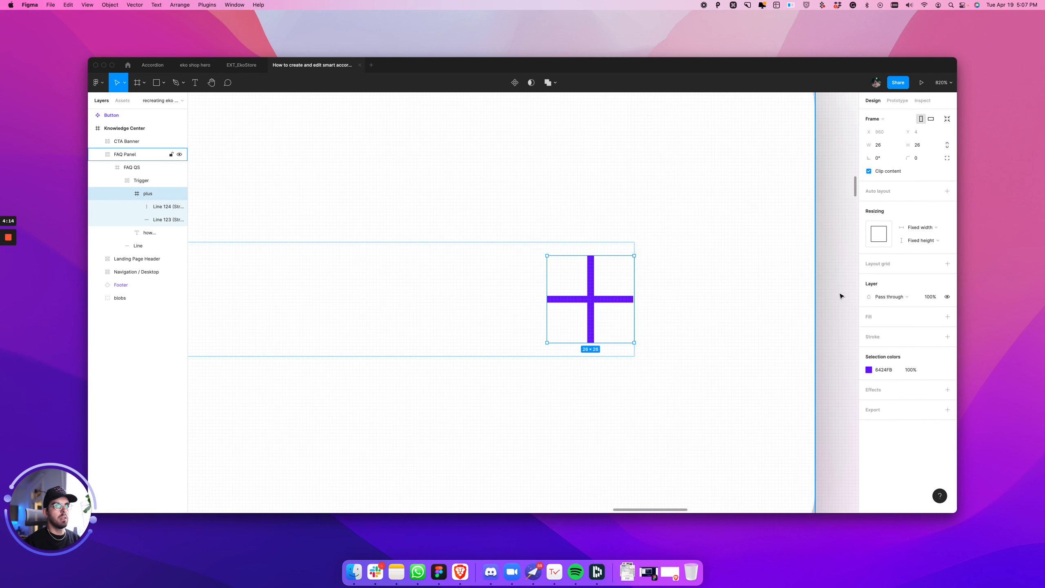
click(948, 317)
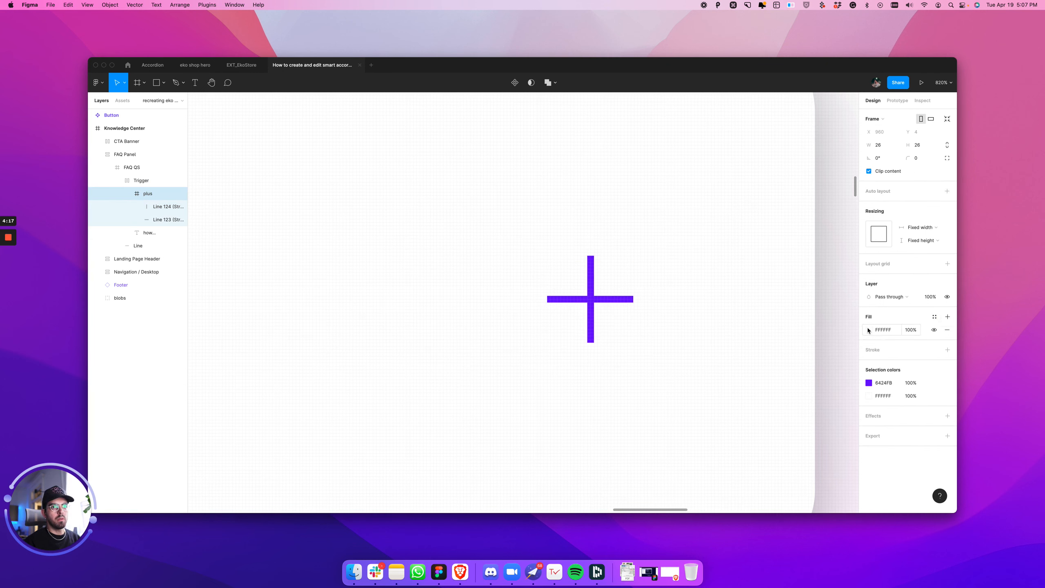
click(869, 330)
drag(773, 330, 754, 334)
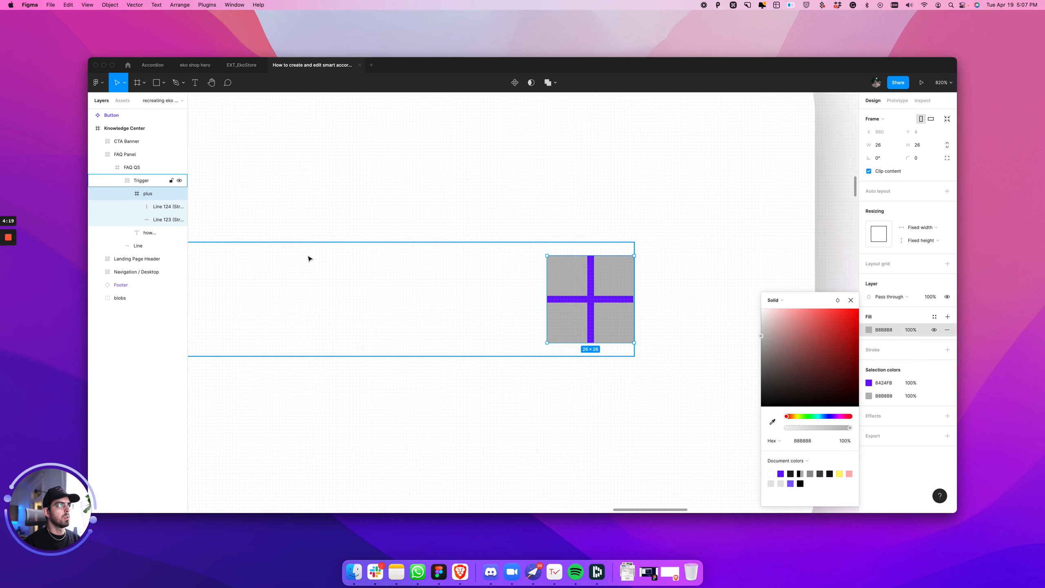
click(851, 300)
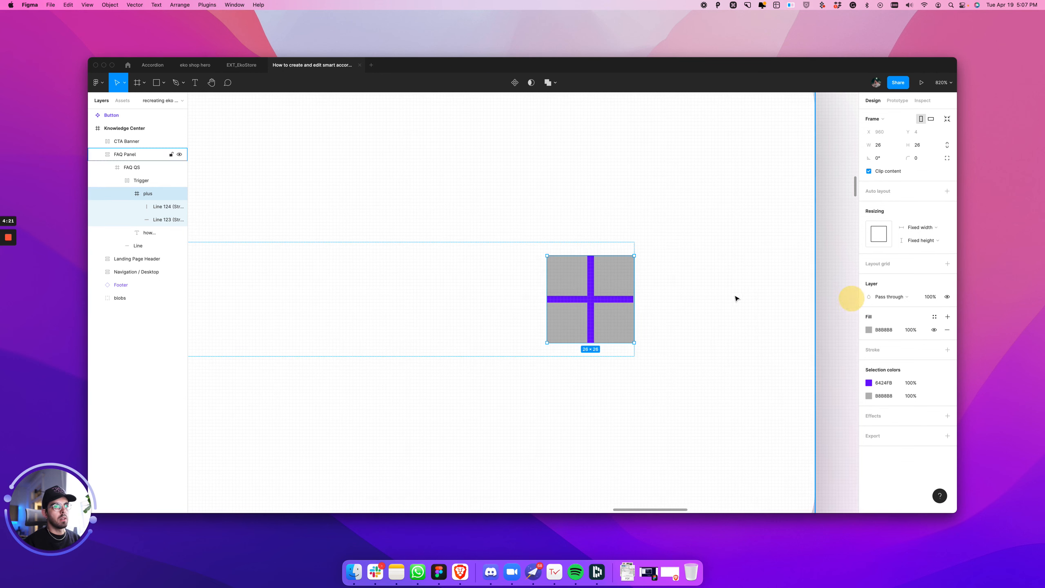
Step: Check the distances from the plus icon's horizontal line to the frame edges, and select the vertical line
click(619, 301)
key(alt)
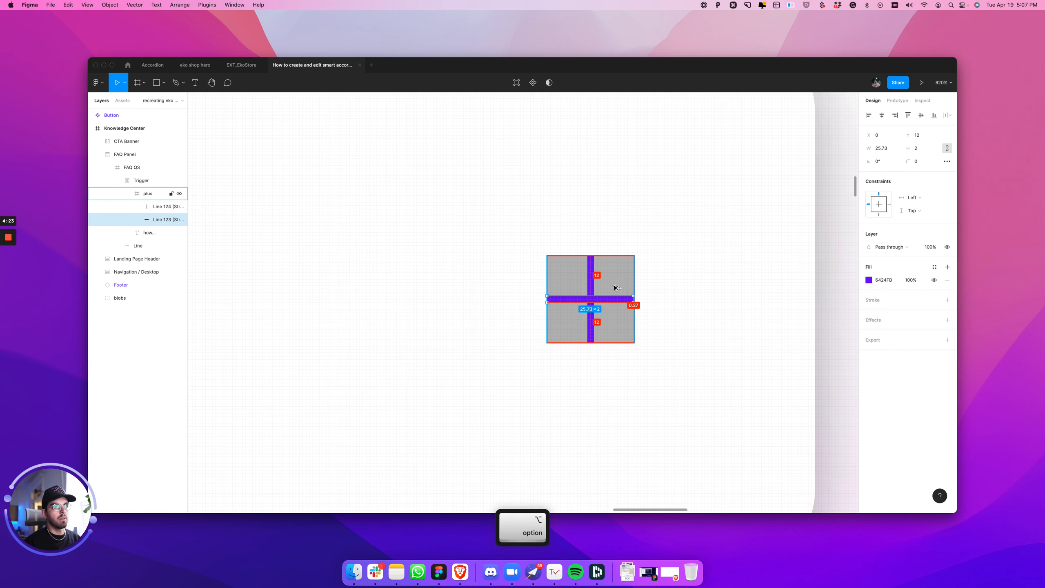
key(shift+Tab)
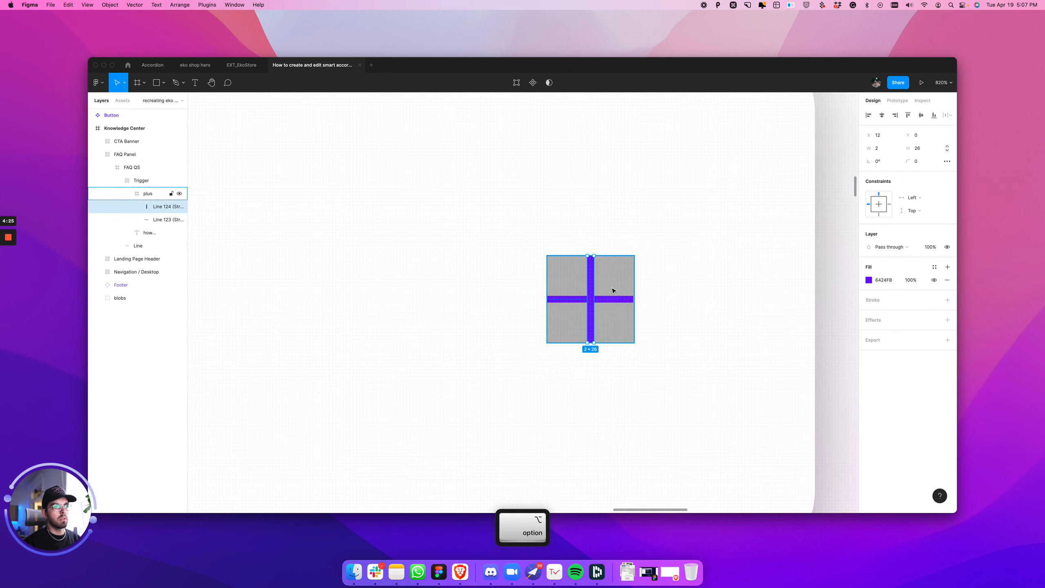
Step: Rename the plus icon's vertical line layer as V Line and the horizontal one as H Line
double_click(162, 207)
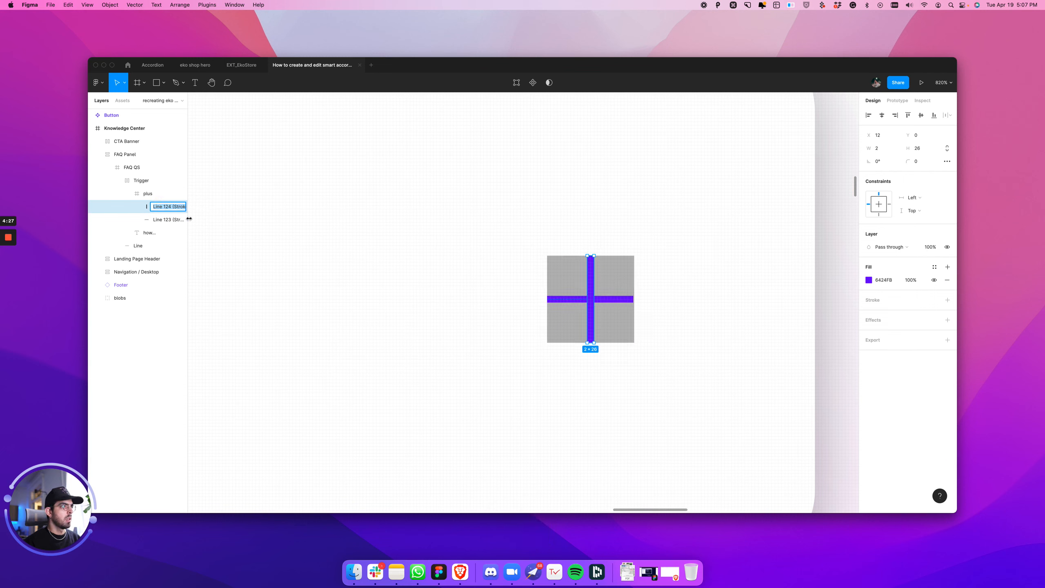
text(V Line)
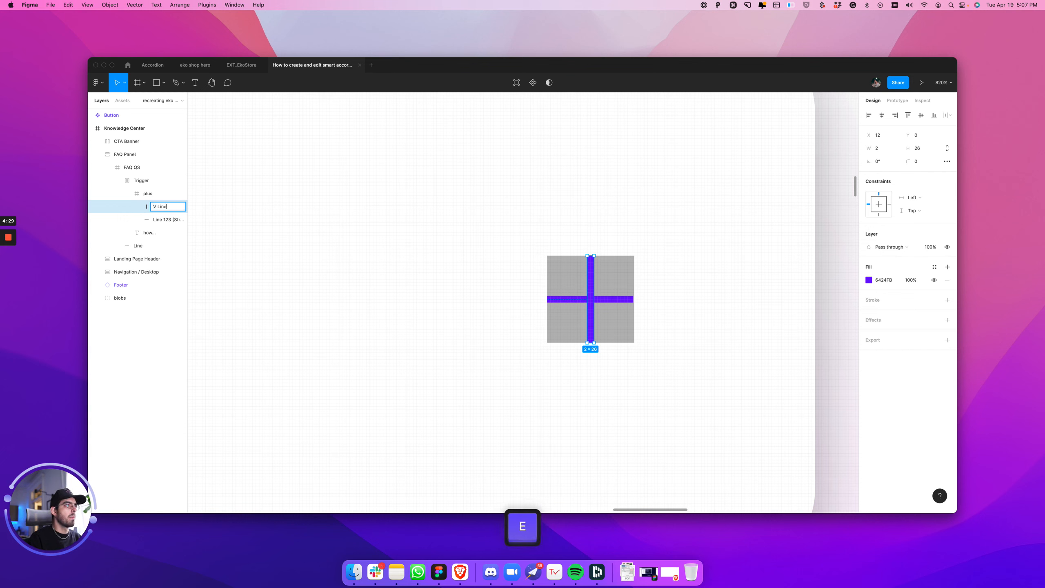
key(Tab)
text(H Line)
key(Return)
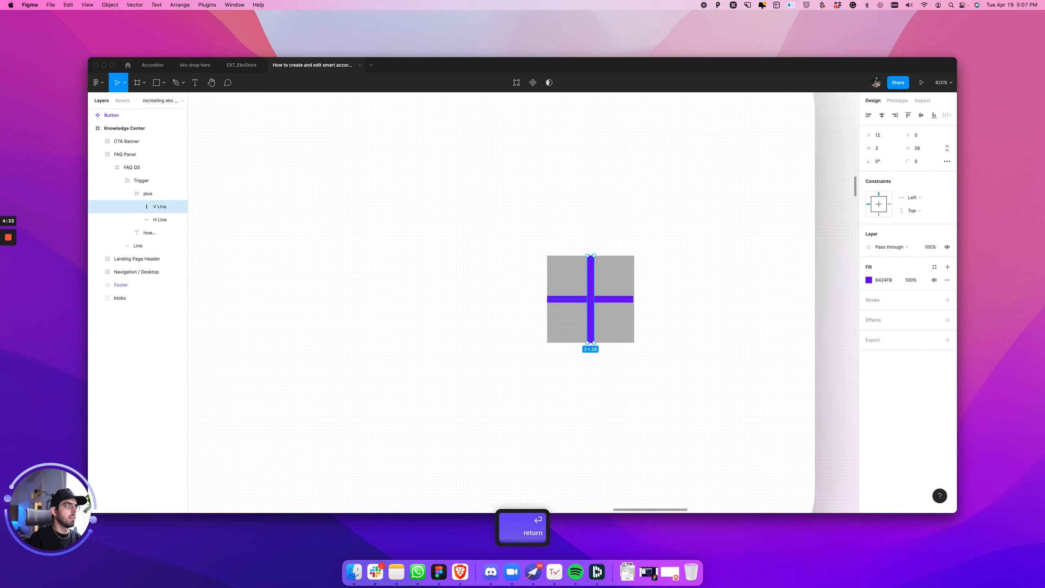
Step: Hide the plus frame's gray fill and round the corners of both V Line and H Line
click(151, 195)
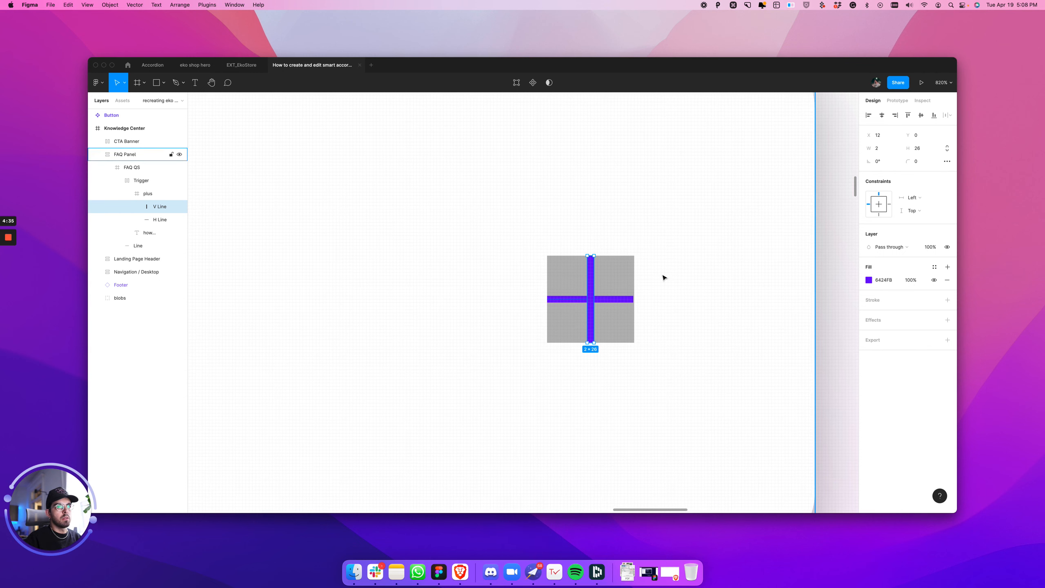
click(934, 330)
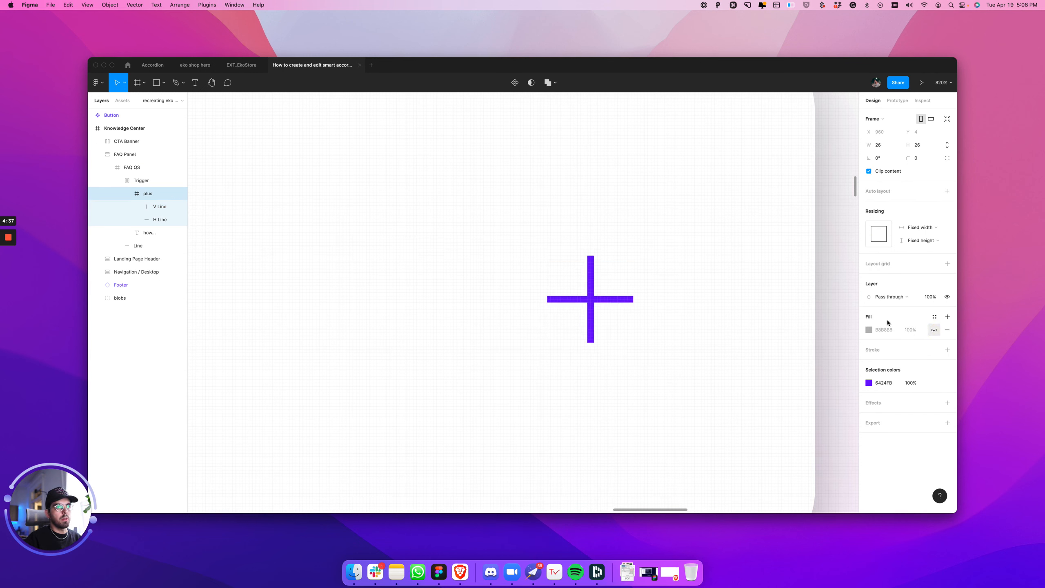
super+click(619, 300)
shift+super+click(590, 283)
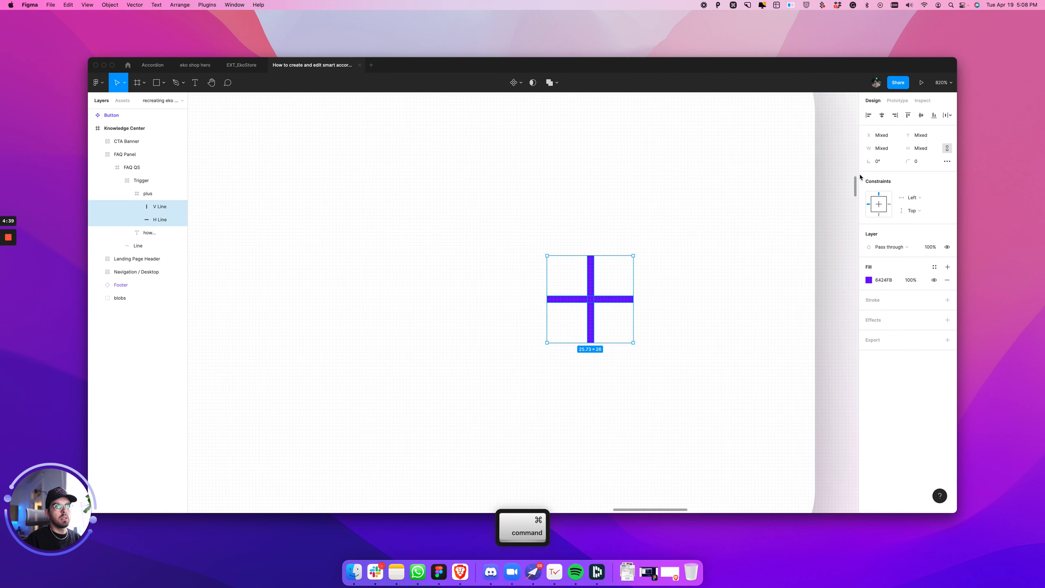
drag(908, 161, 927, 161)
click(850, 210)
scroll(607, 299, down, 10)
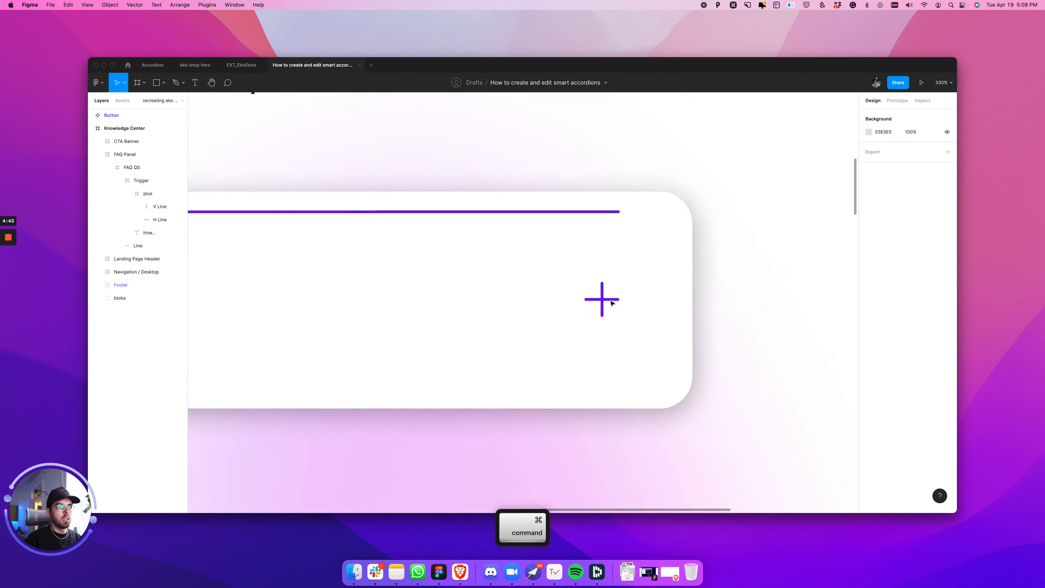
Step: Collapse the Trigger layer inside the FAQ panel and select the FAQ Q5 frame
drag(374, 300, 473, 299)
click(473, 304)
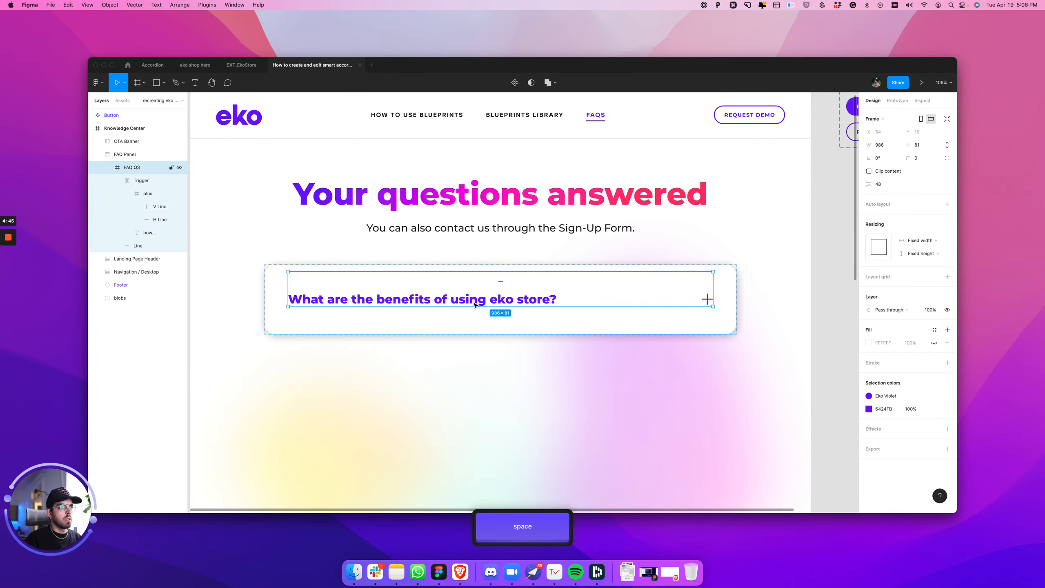
double_click(474, 304)
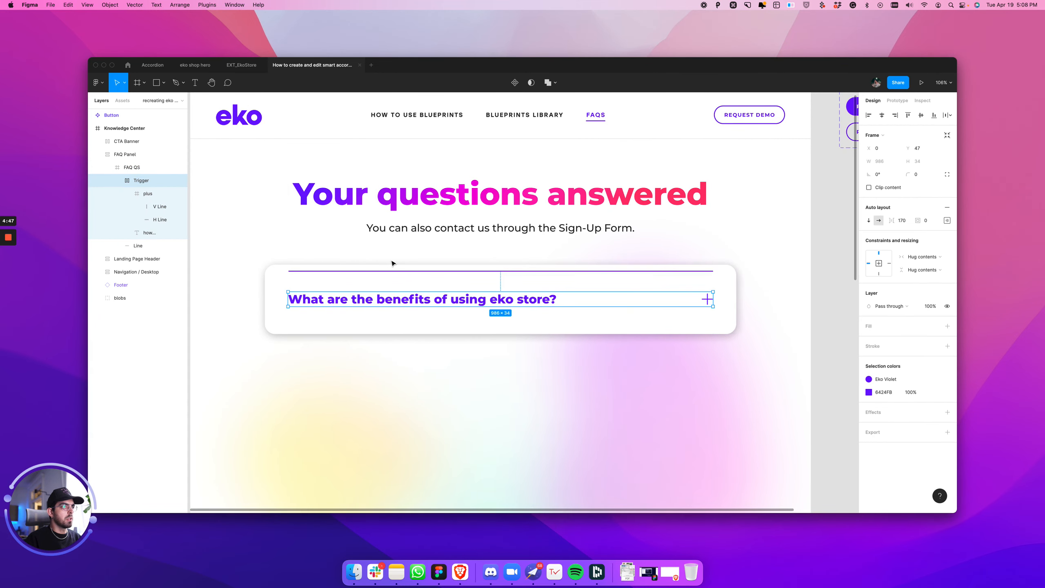
click(356, 271)
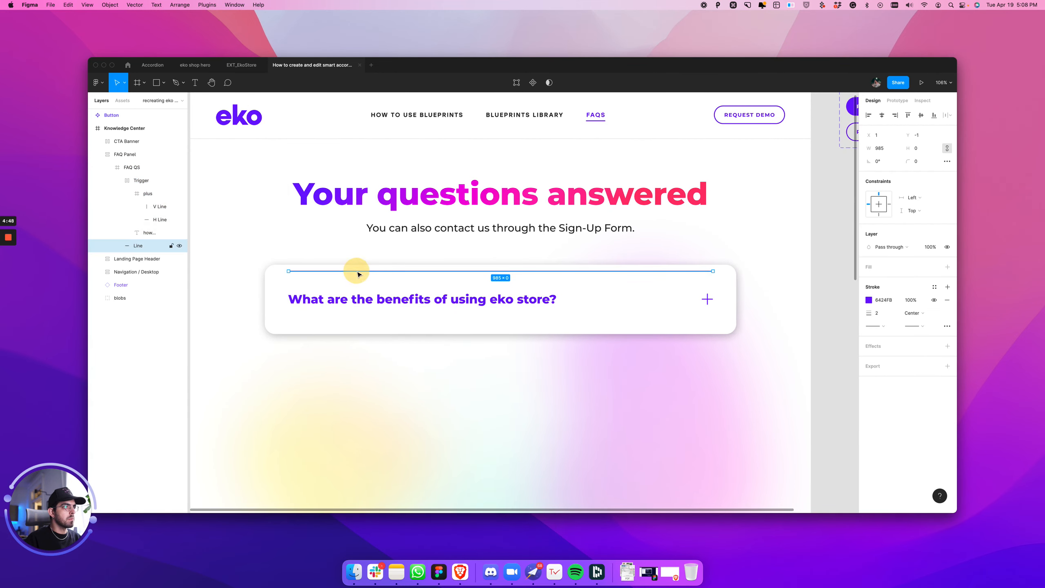
click(126, 193)
click(145, 194)
click(117, 181)
click(131, 167)
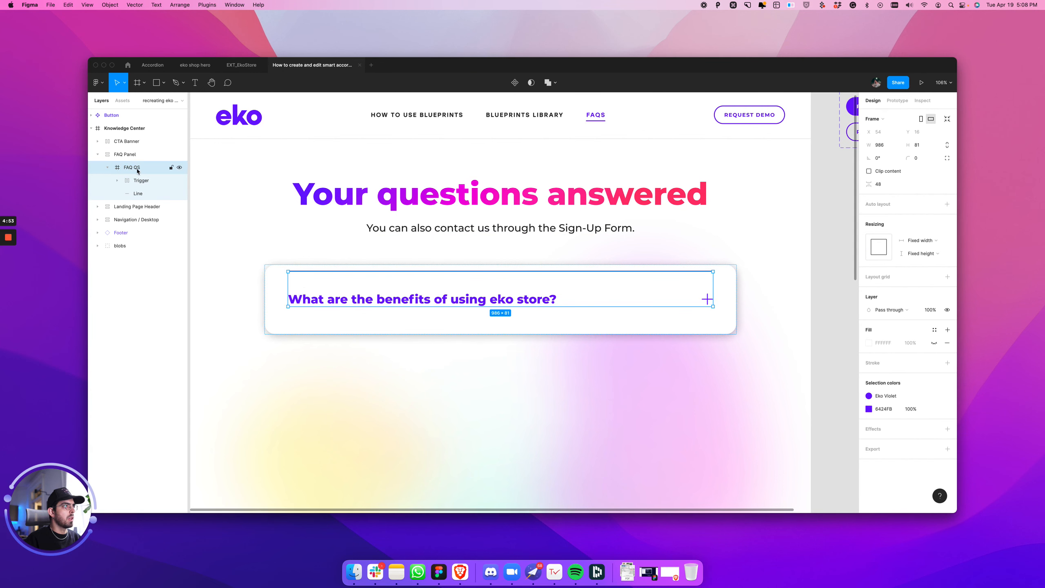
key(shift+a)
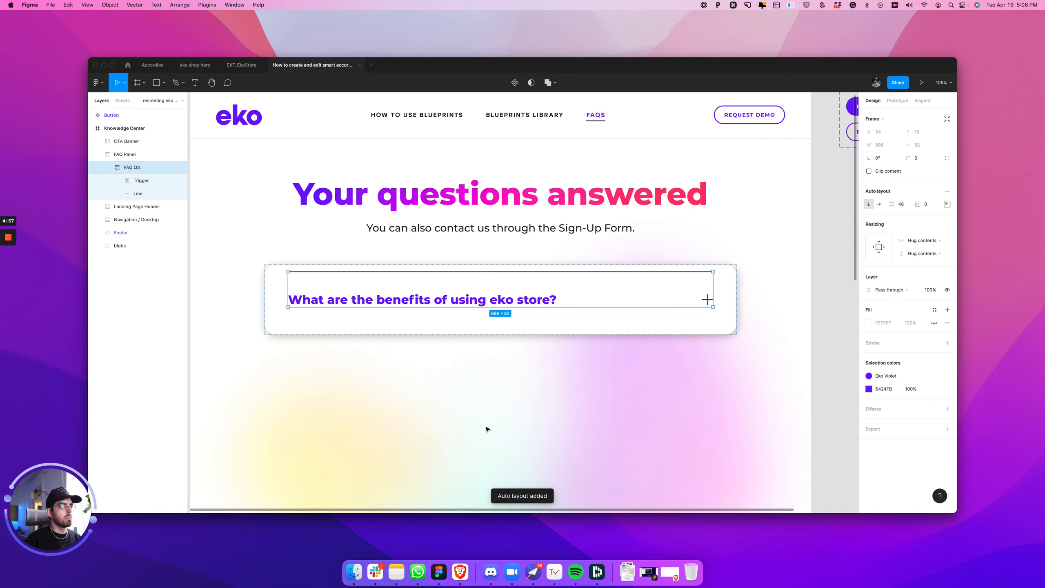
key(super+z)
key(super+z)
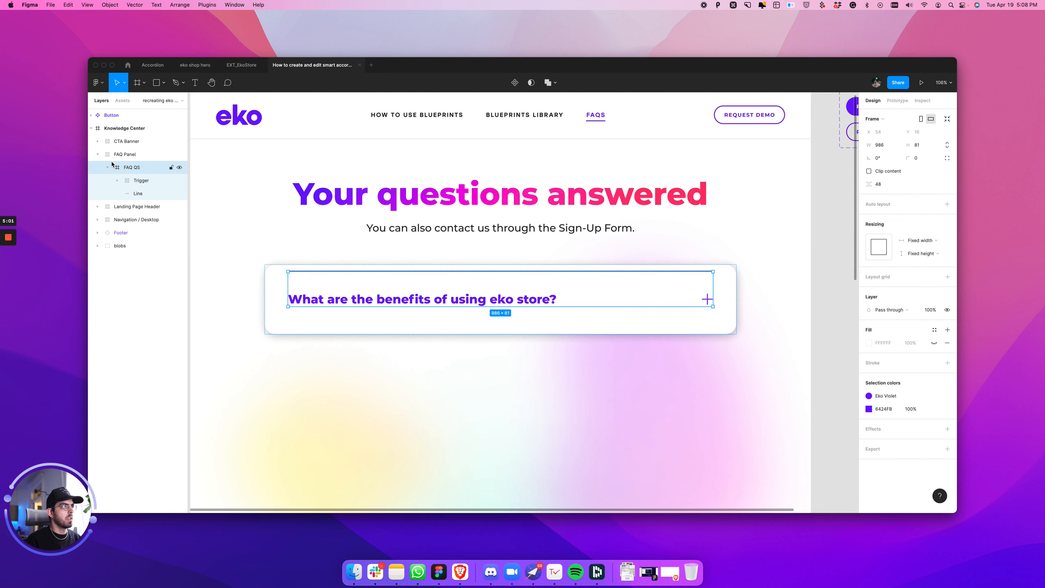
Step: Add auto layout to the FAQ Q5 frame and move its Line below the question's Trigger row
key(shift+a)
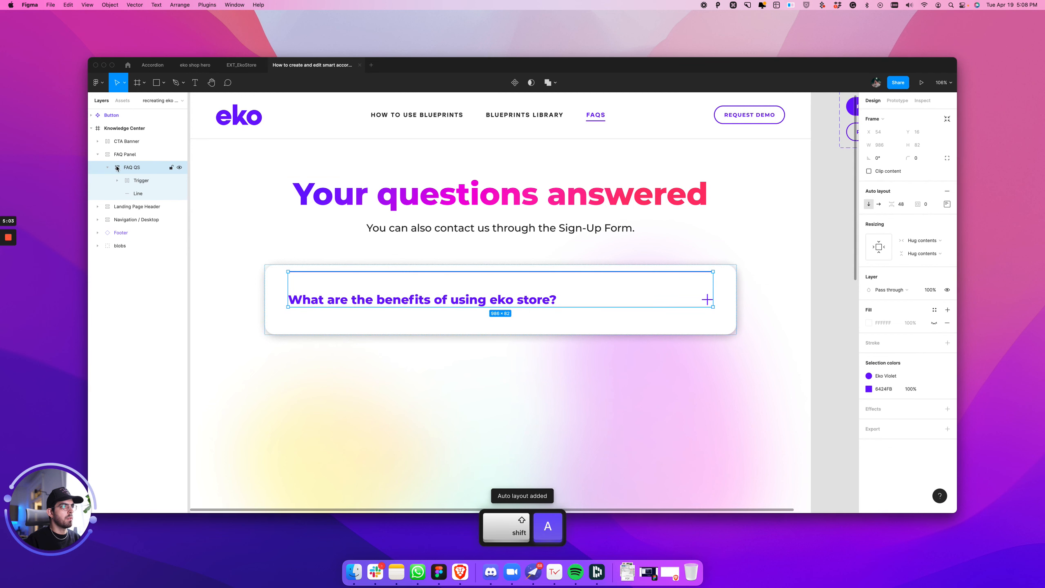
click(140, 194)
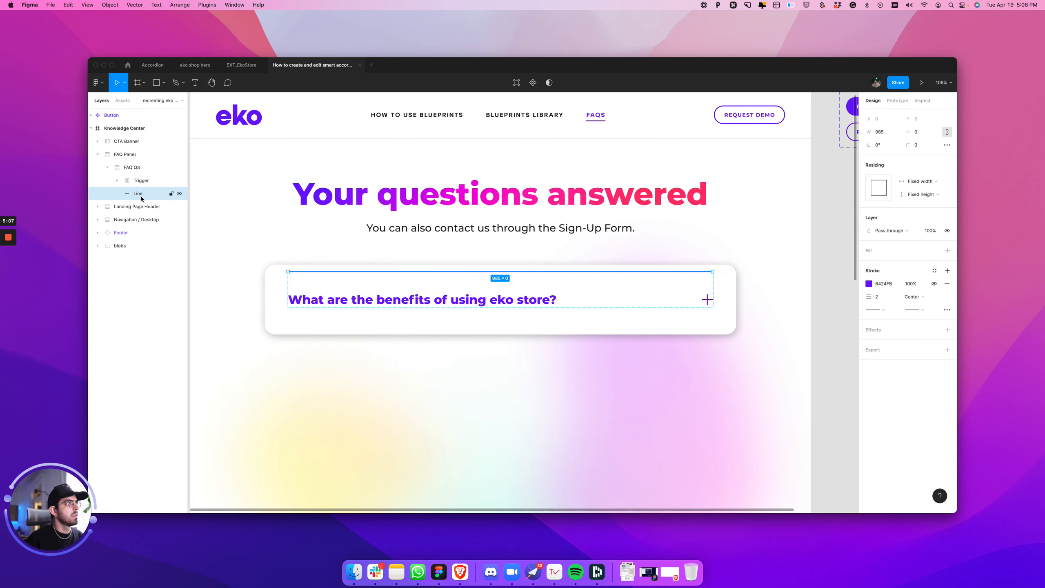
key(Down)
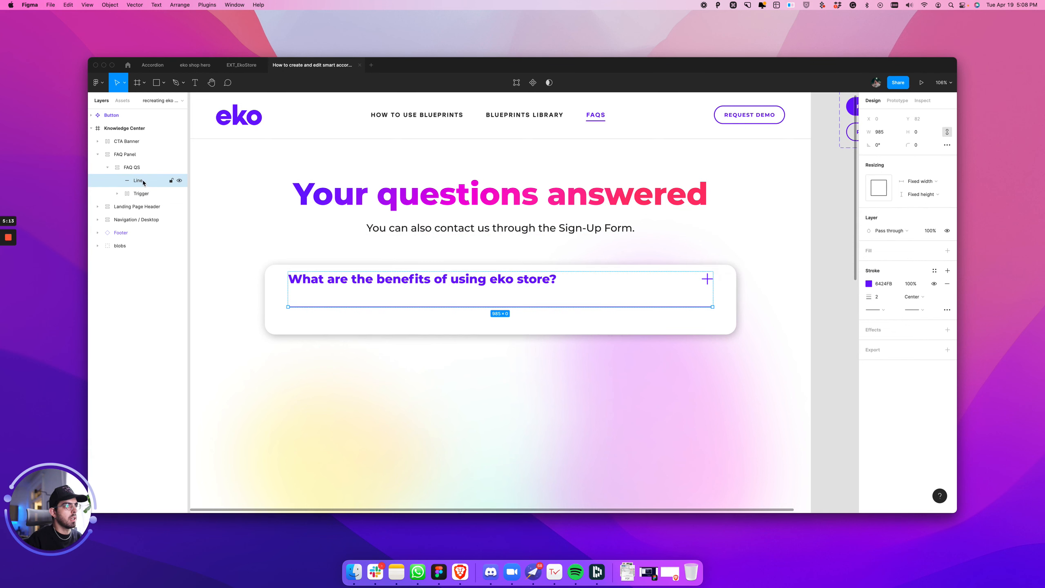
key(Up)
key(Down)
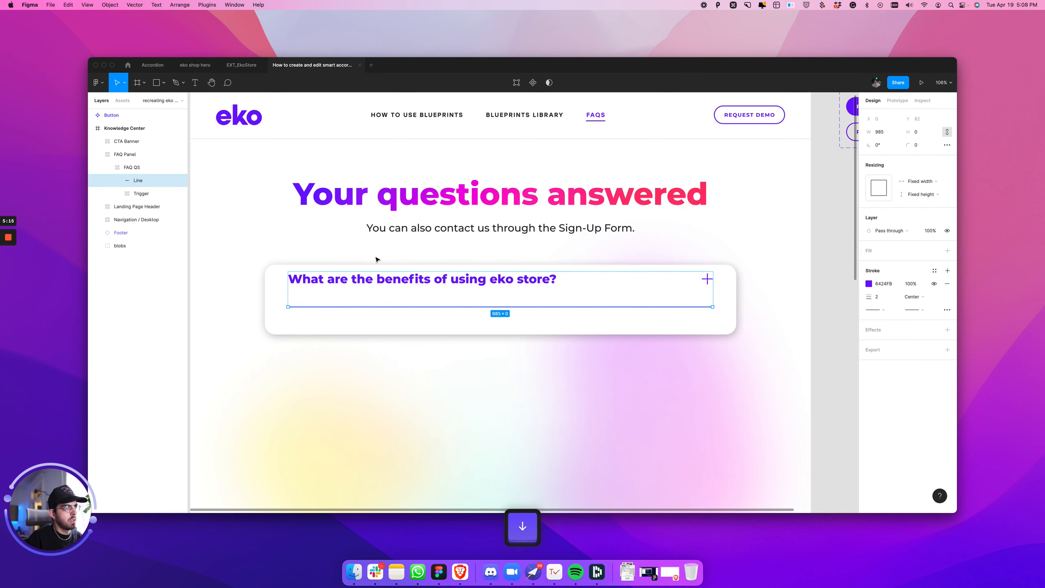
Step: Switch to Brave to inspect the padding under the "What are Blueprints?" question, and return to the FAQ Q5 frame in Figma
click(305, 302)
click(903, 204)
key(super+Tab)
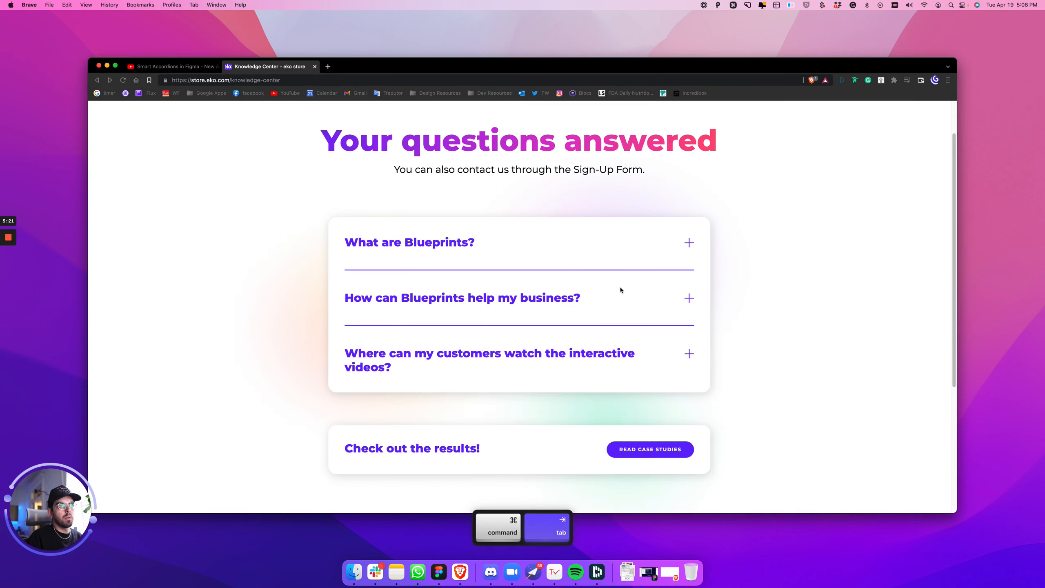
key(super+shift+c)
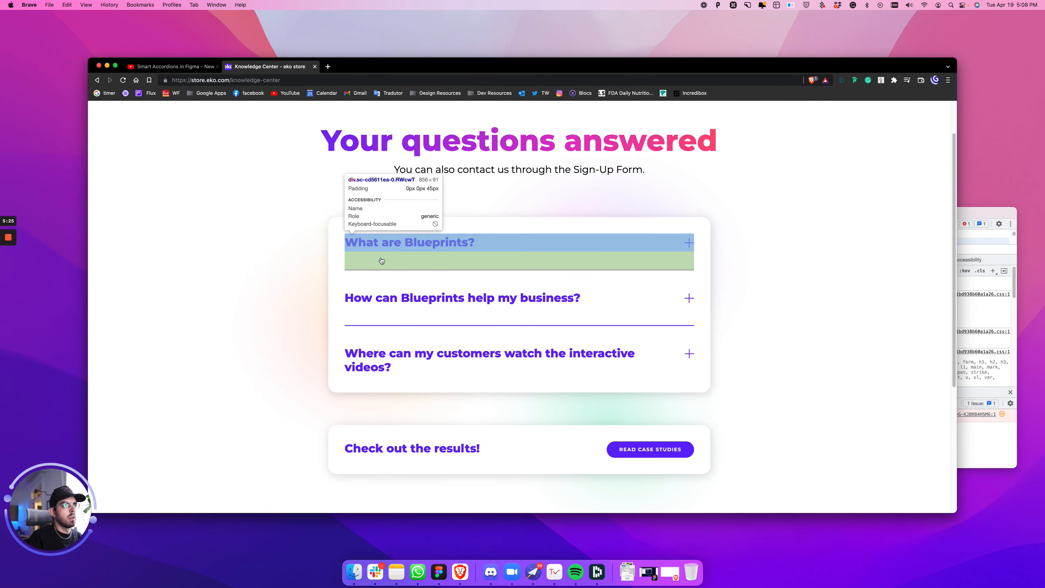
key(super+Tab)
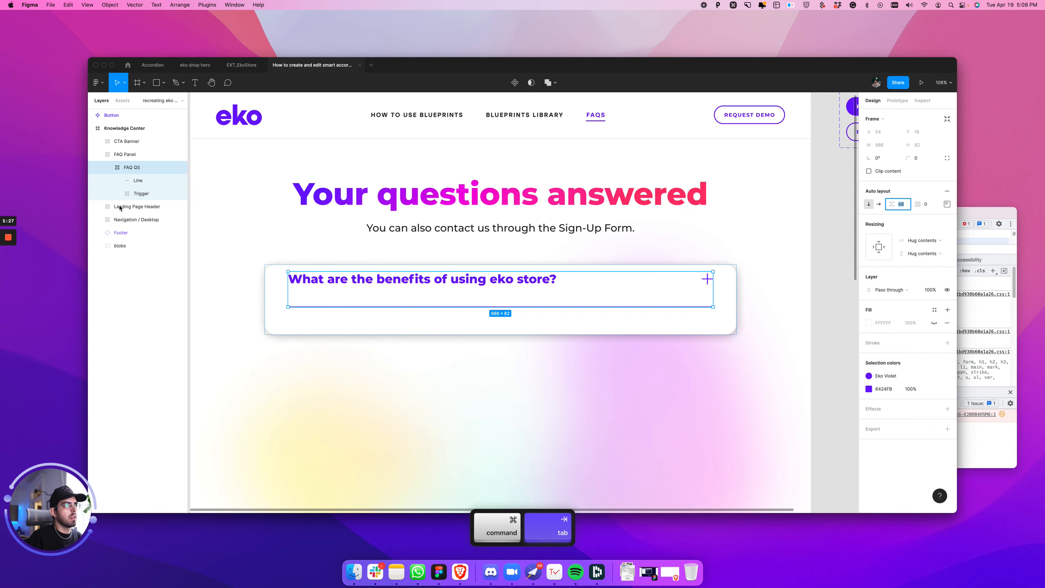
click(820, 227)
double_click(439, 278)
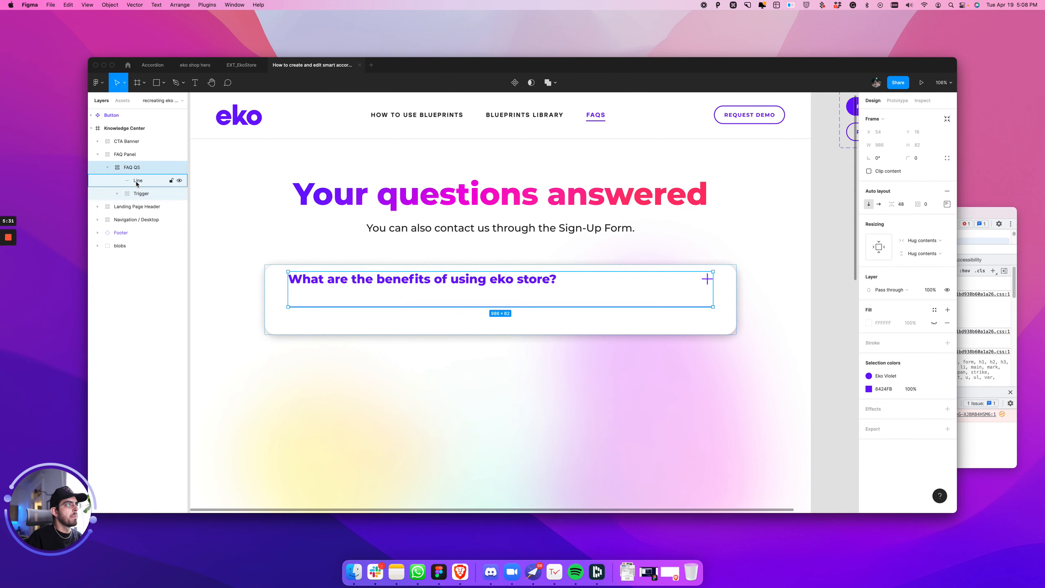
Step: Switch to Brave, expand the "What are Blueprints?" question and inspect the text style of the page's subtitle
key(super+Tab)
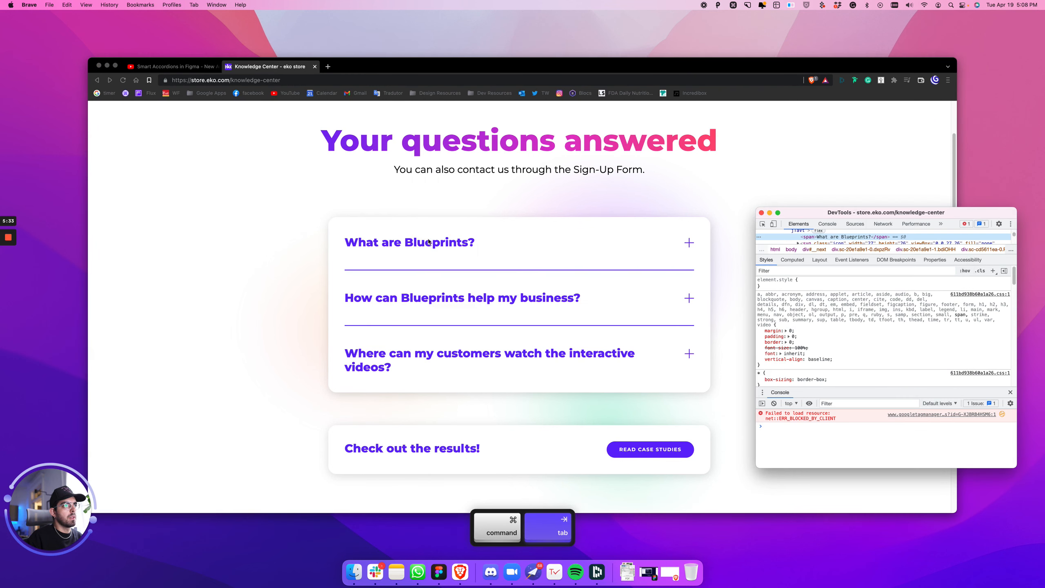
click(426, 251)
click(428, 243)
key(super+shift+c)
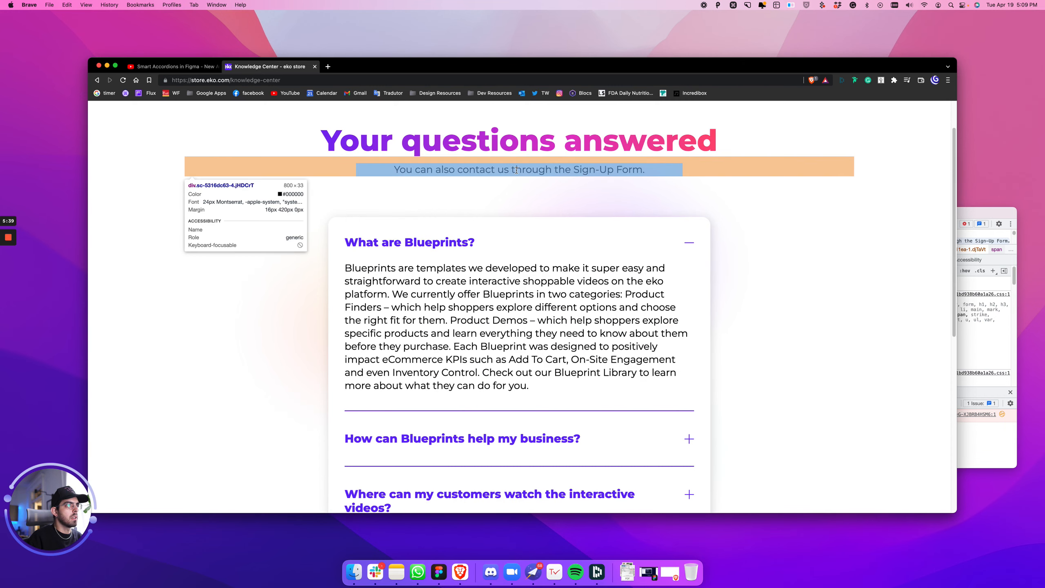
Step: Switch to Figma and copy the Subtitle text layer from the Landing Page Header
key(super+Tab)
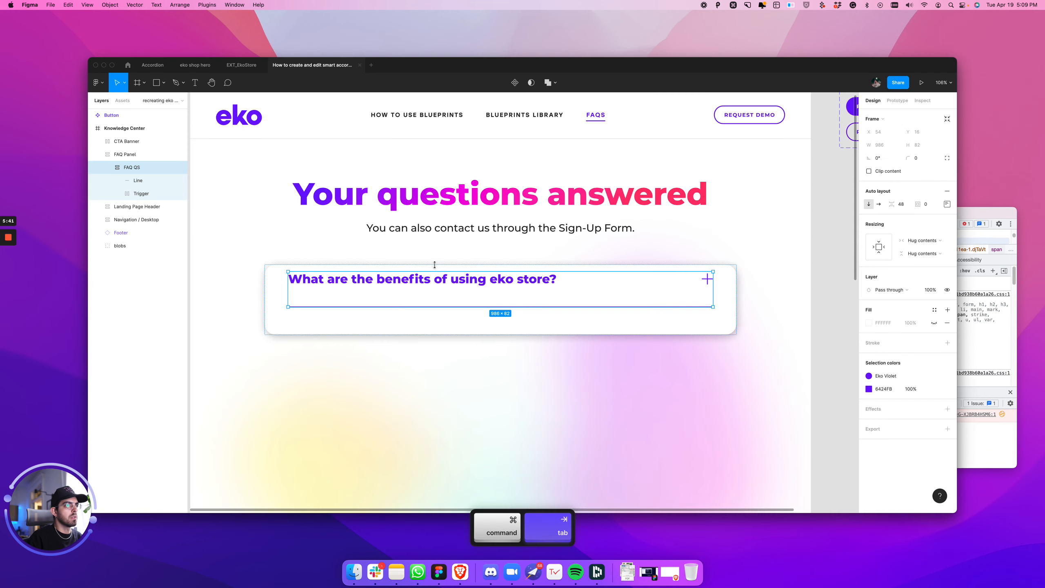
super+click(449, 232)
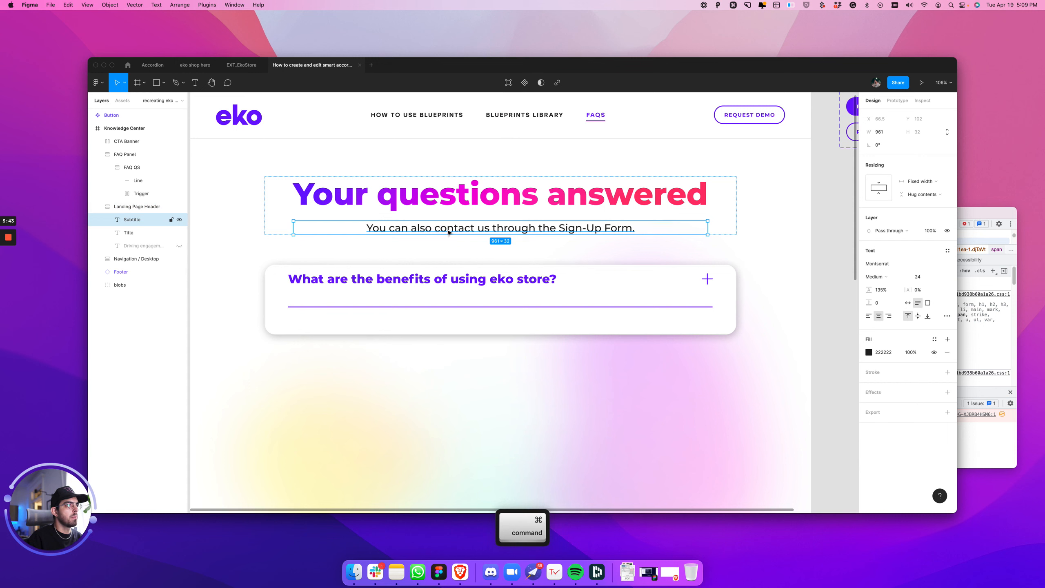
key(super+c)
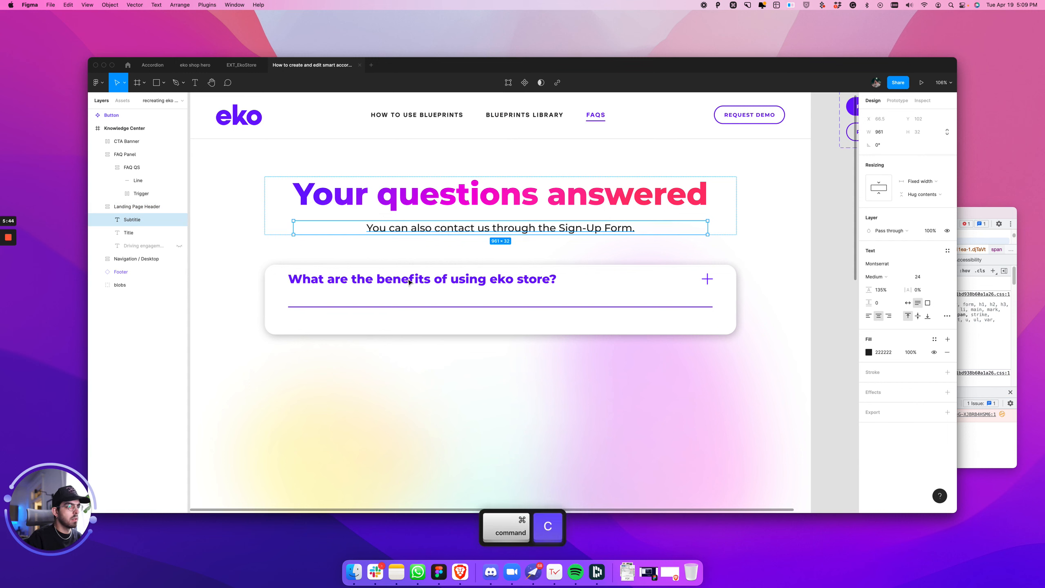
Step: Rename the FAQ Q5 frame as FAQ Item
click(326, 292)
double_click(333, 283)
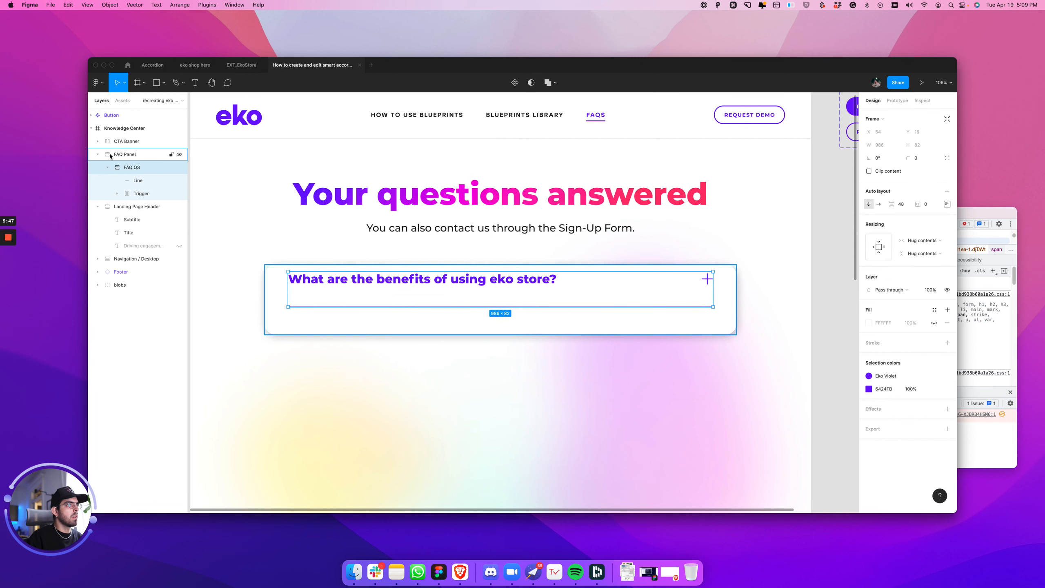
double_click(131, 167)
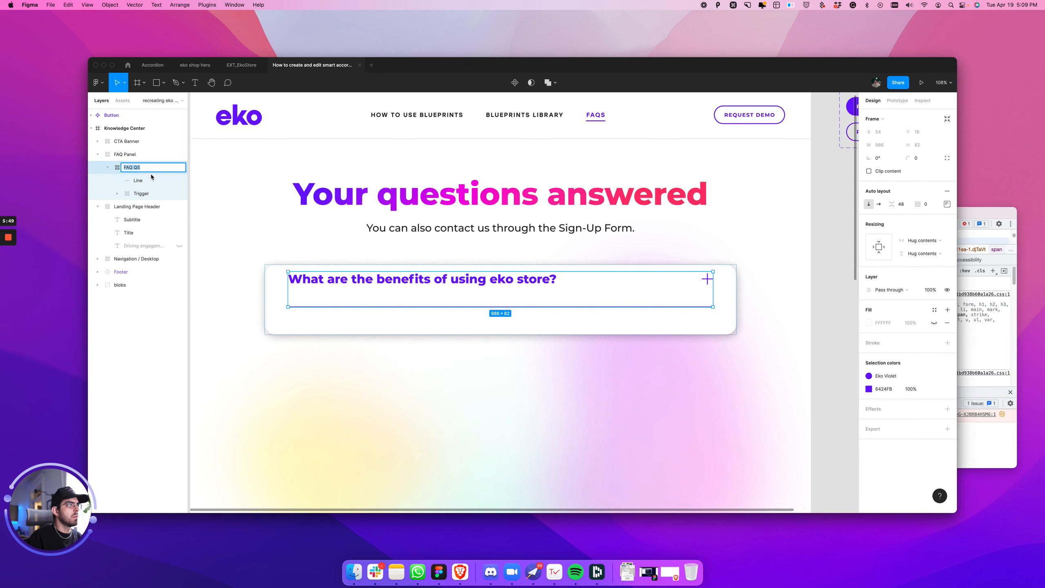
text(FAQ Item)
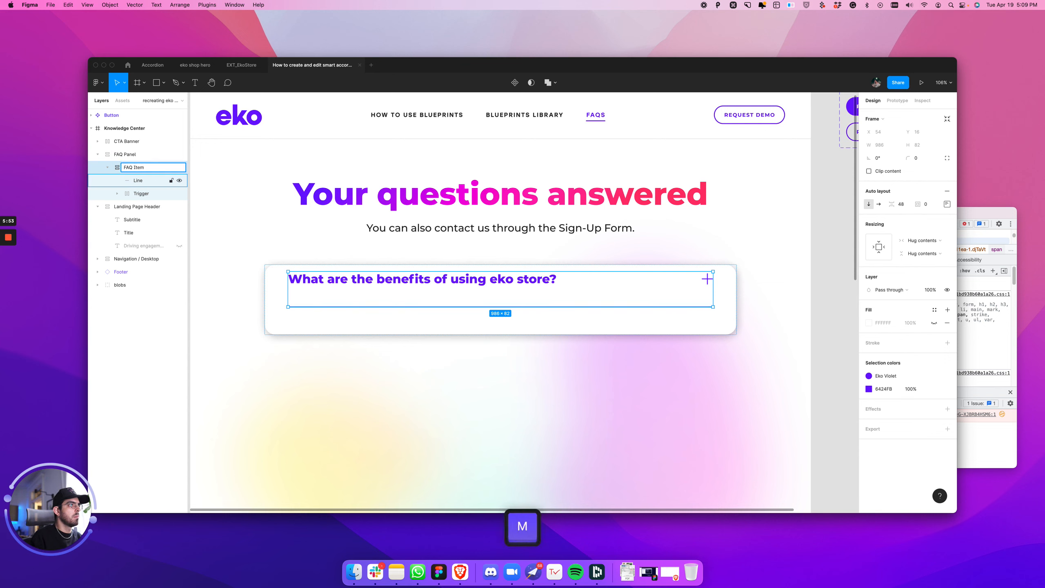
key(Return)
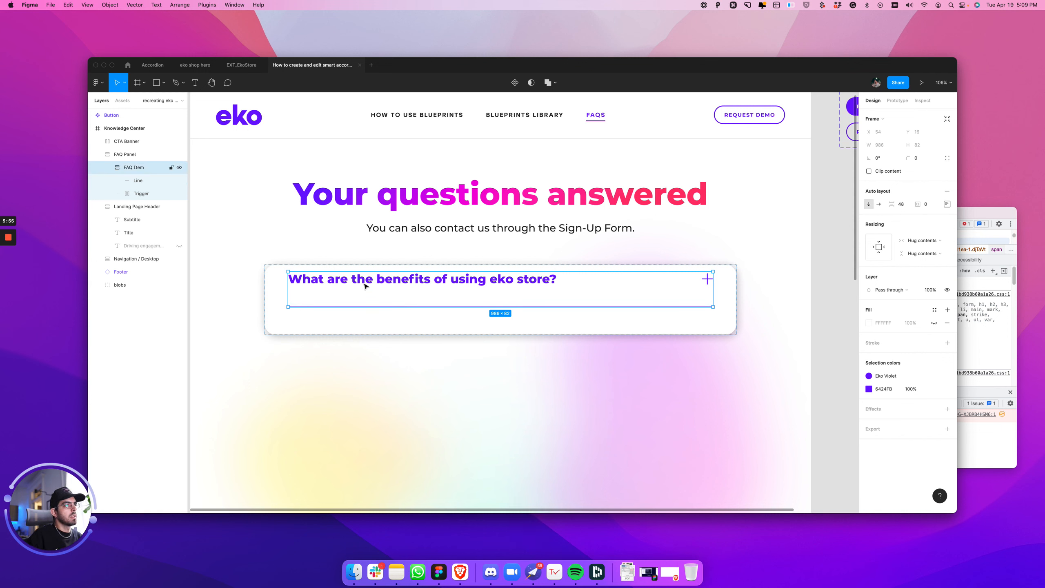
Step: Paste the copied Subtitle text into the FAQ Item frame, place it between Trigger and Line, and left-align it
key(super)
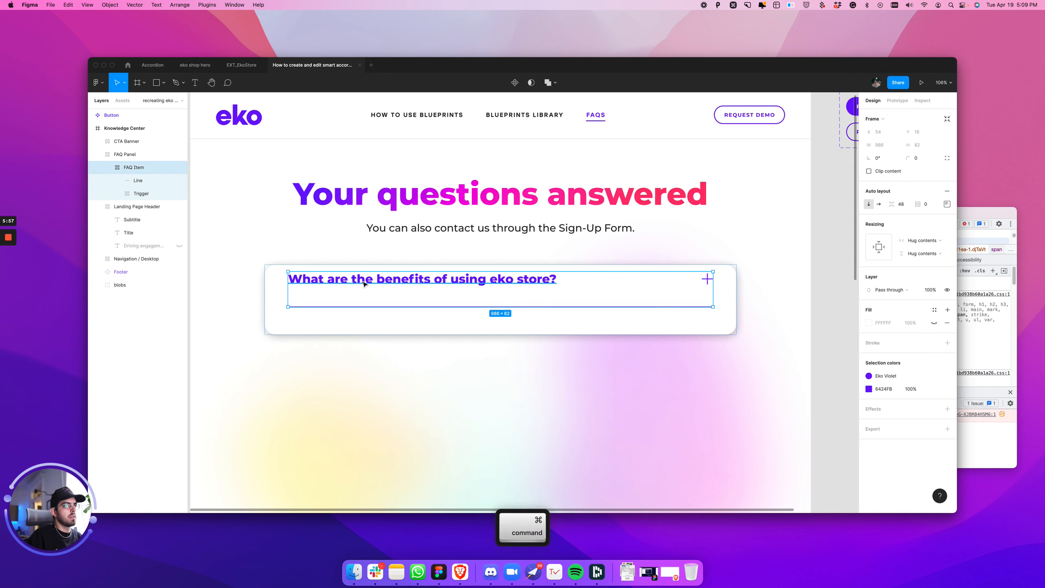
key(super+v)
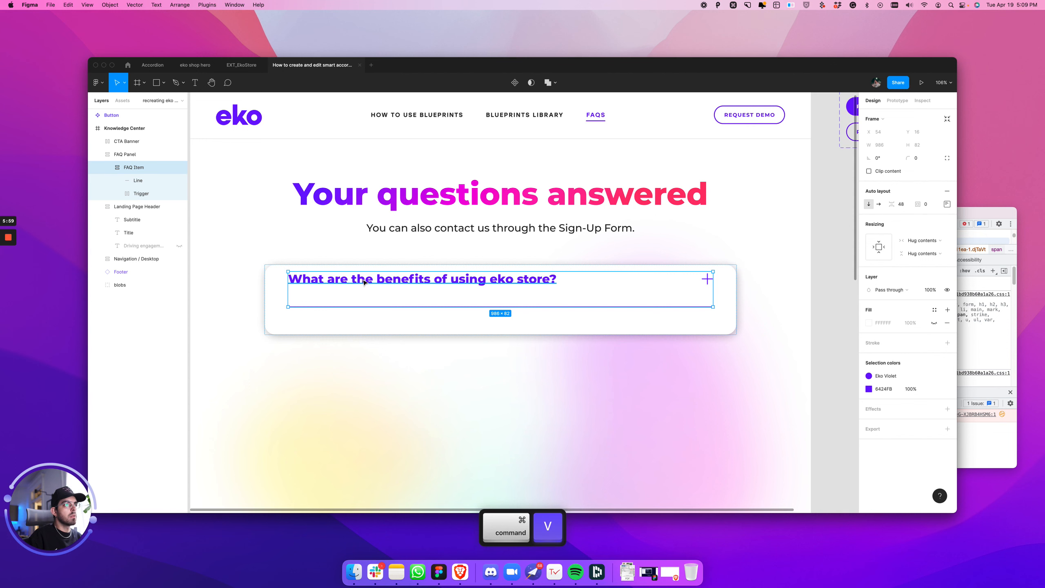
key(Up)
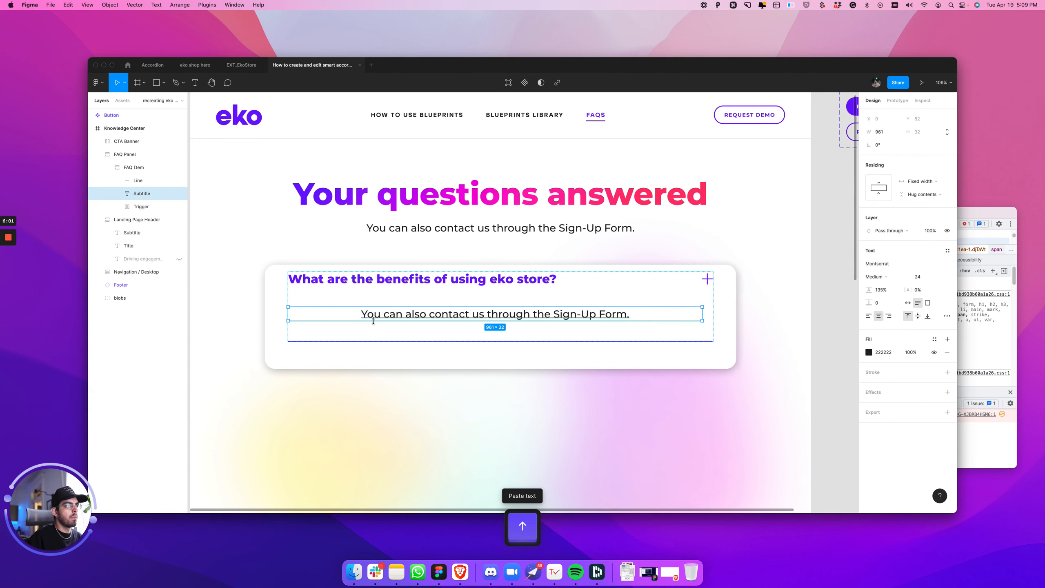
key(alt)
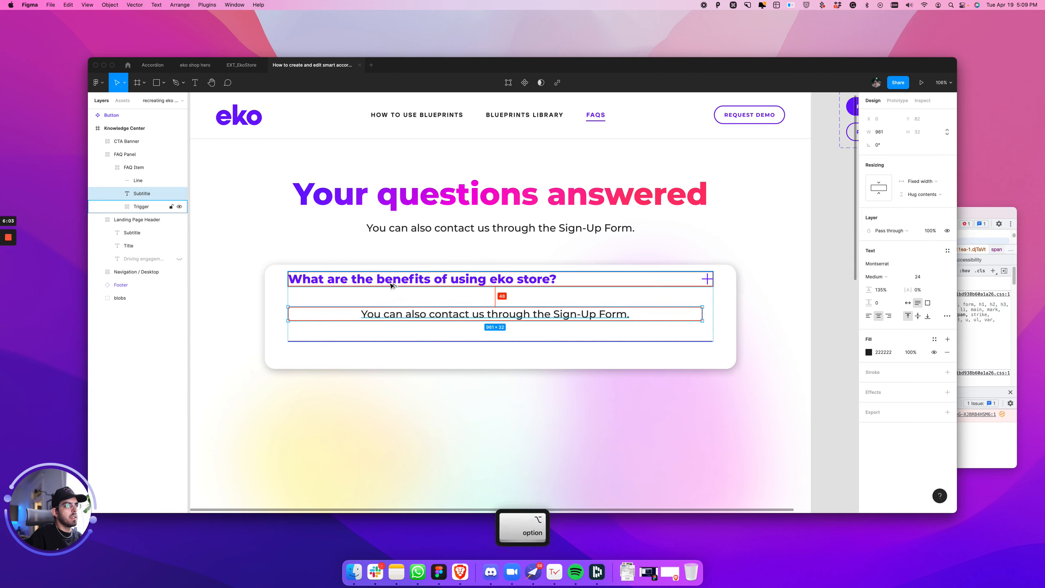
click(869, 316)
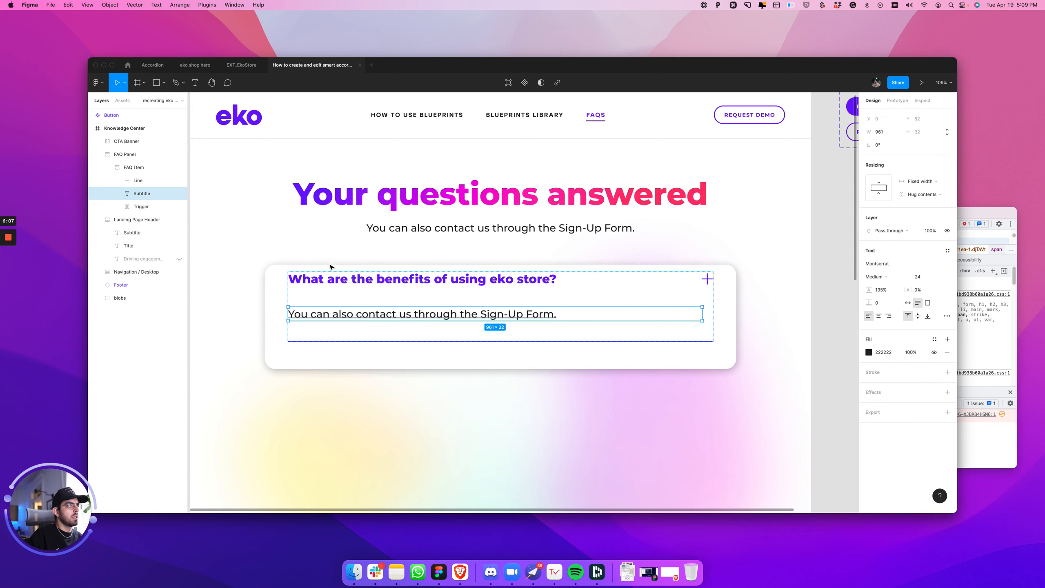
Step: Wrap the Trigger frame in a new auto-layout frame and rename that frame as Content
click(340, 282)
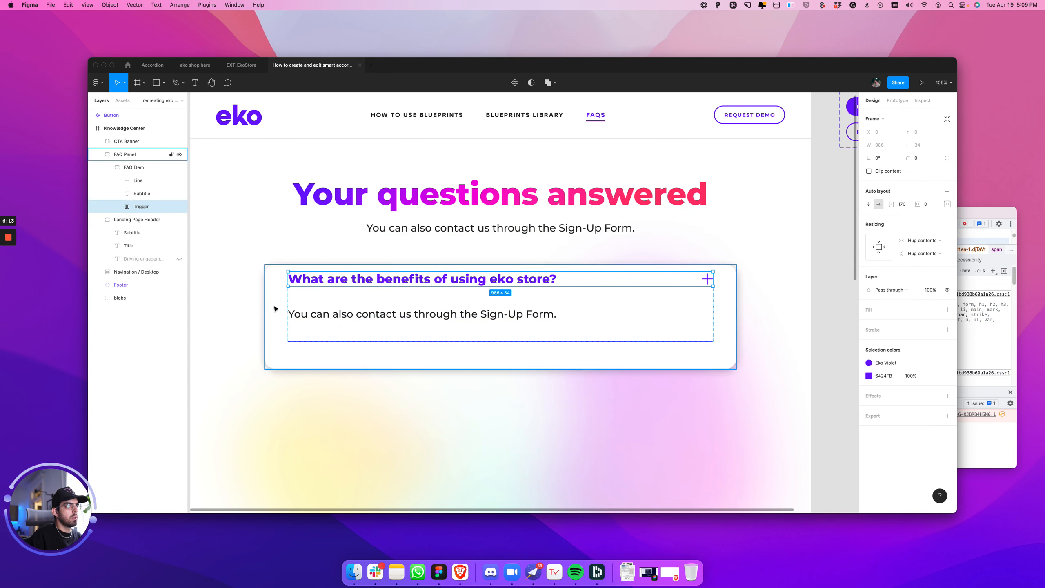
key(shift)
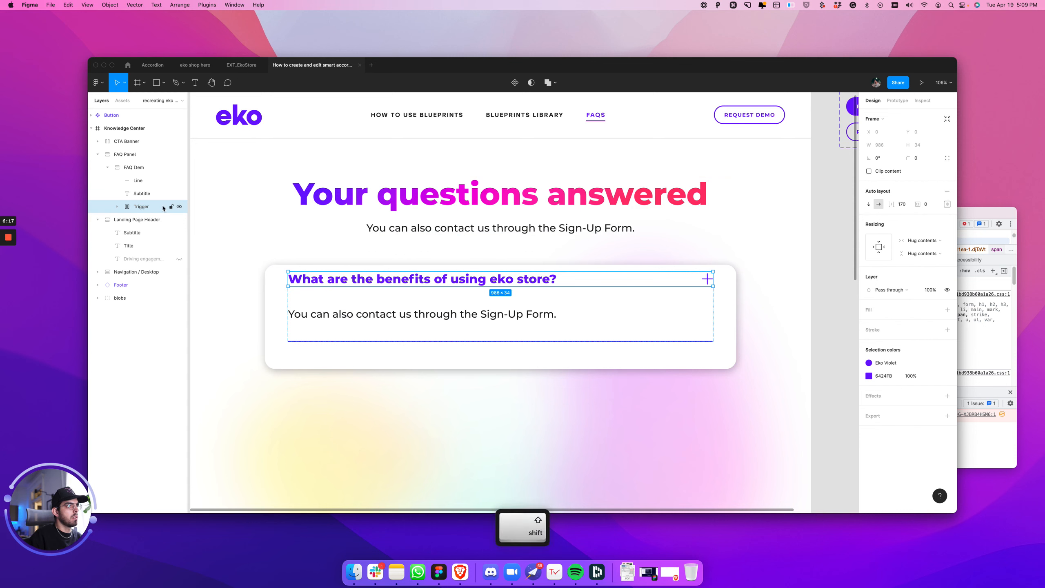
key(shift+a)
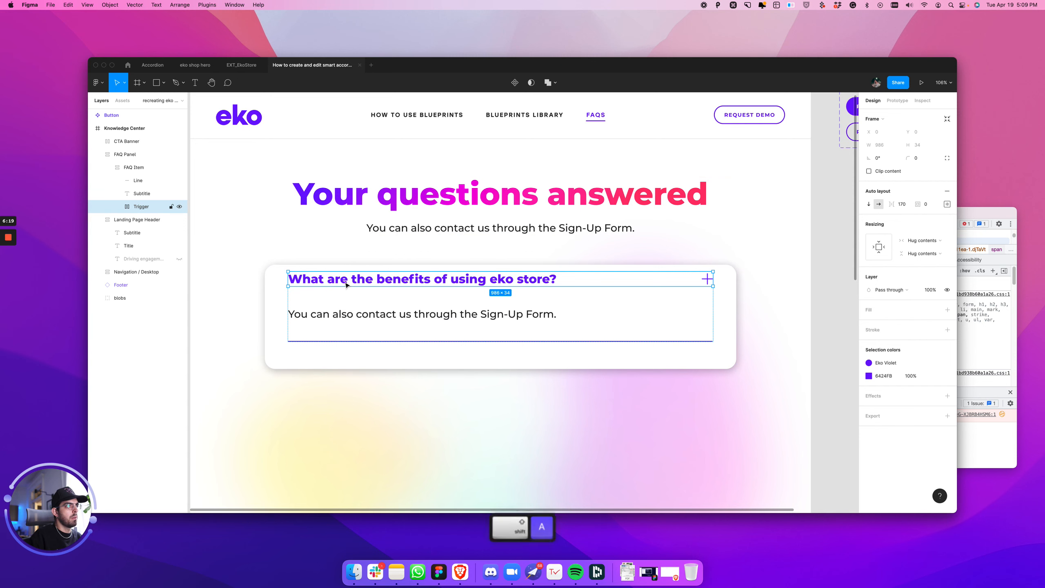
double_click(141, 206)
text(Conte)
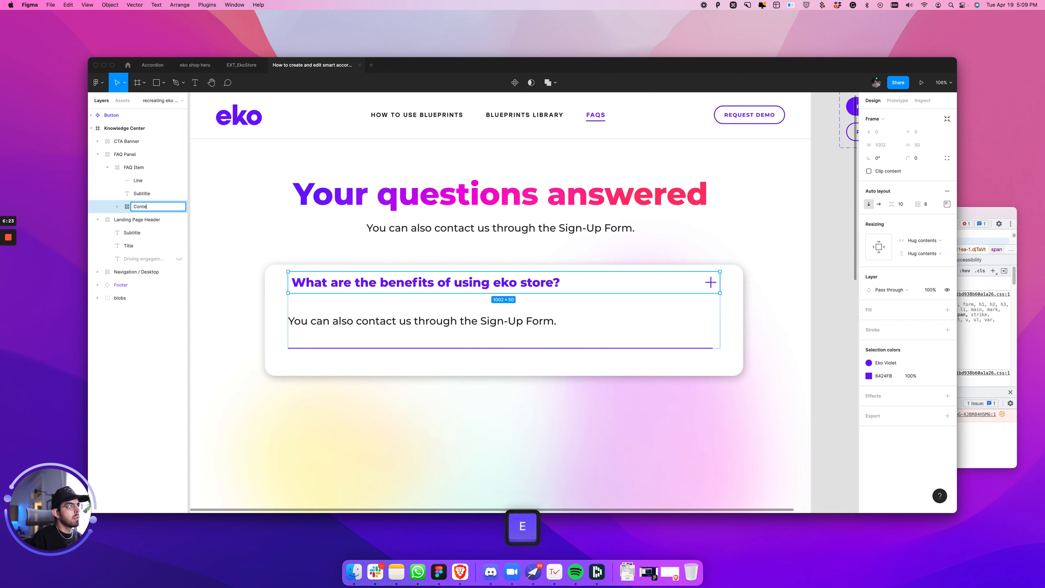
text(nt)
key(Return)
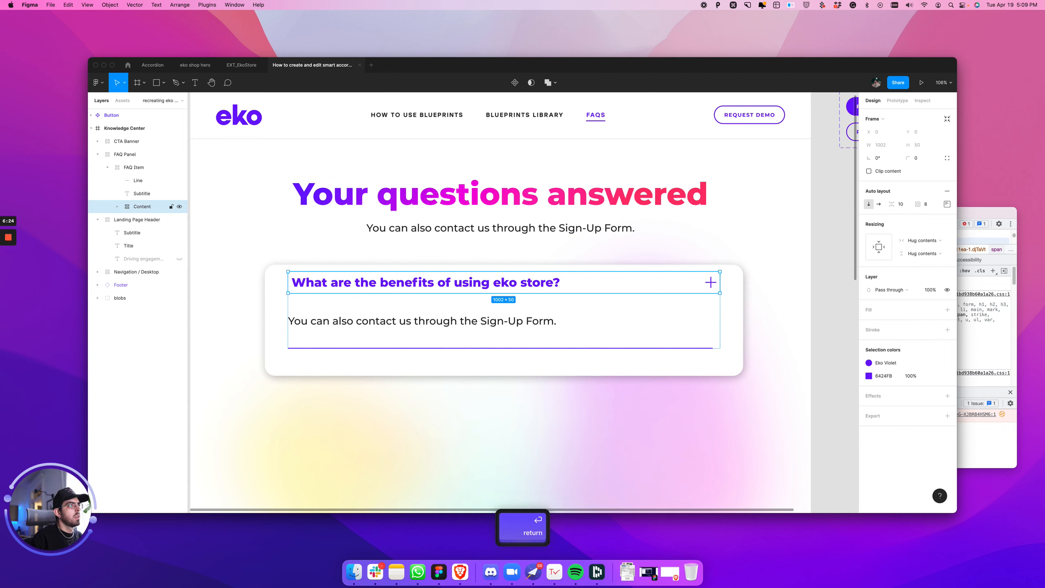
Step: Move the Subtitle text into the Content frame with Trigger and set the Content frame's padding to 0
click(142, 195)
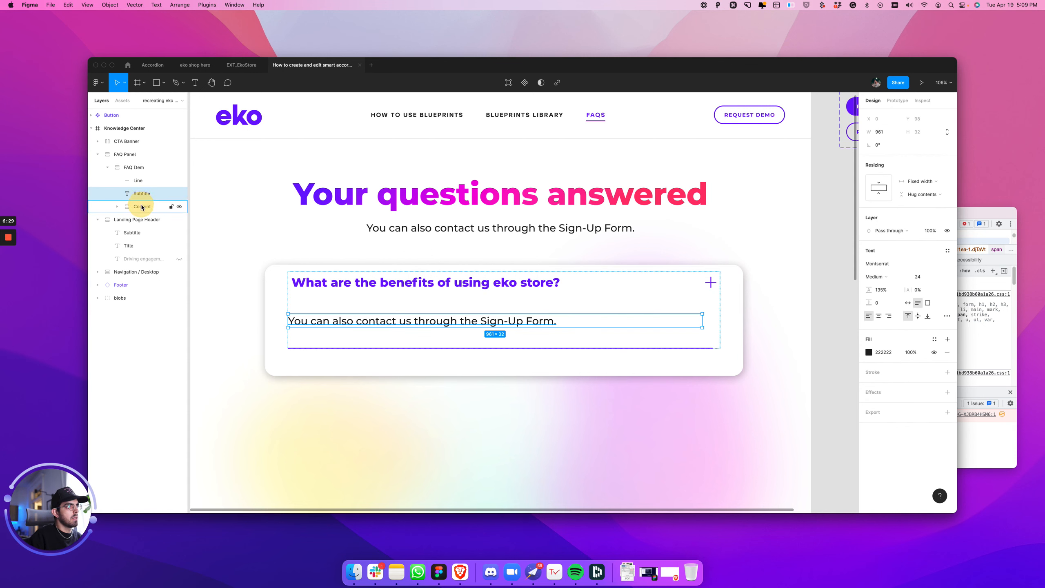
drag(142, 194, 142, 208)
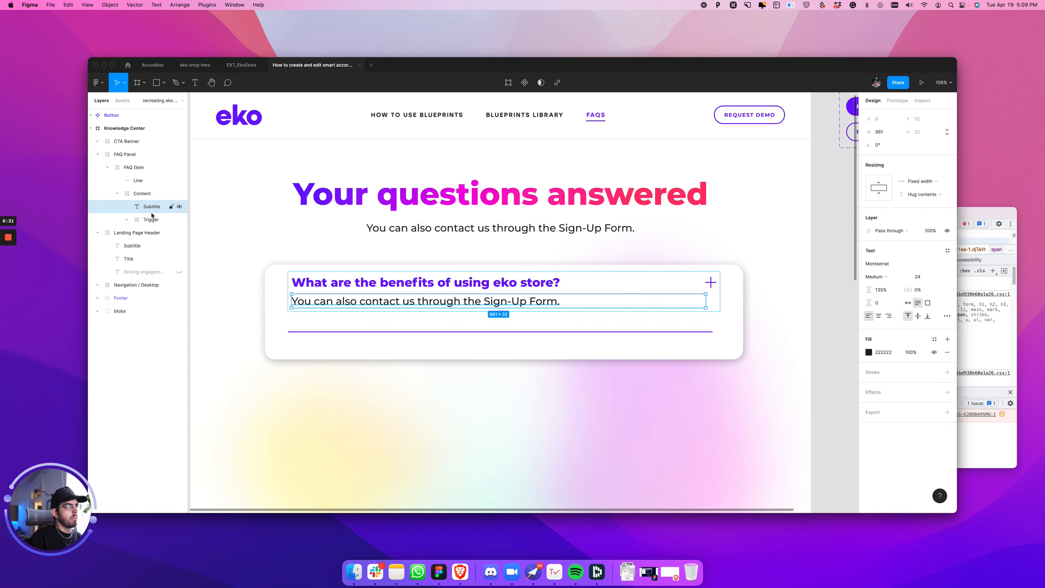
click(289, 273)
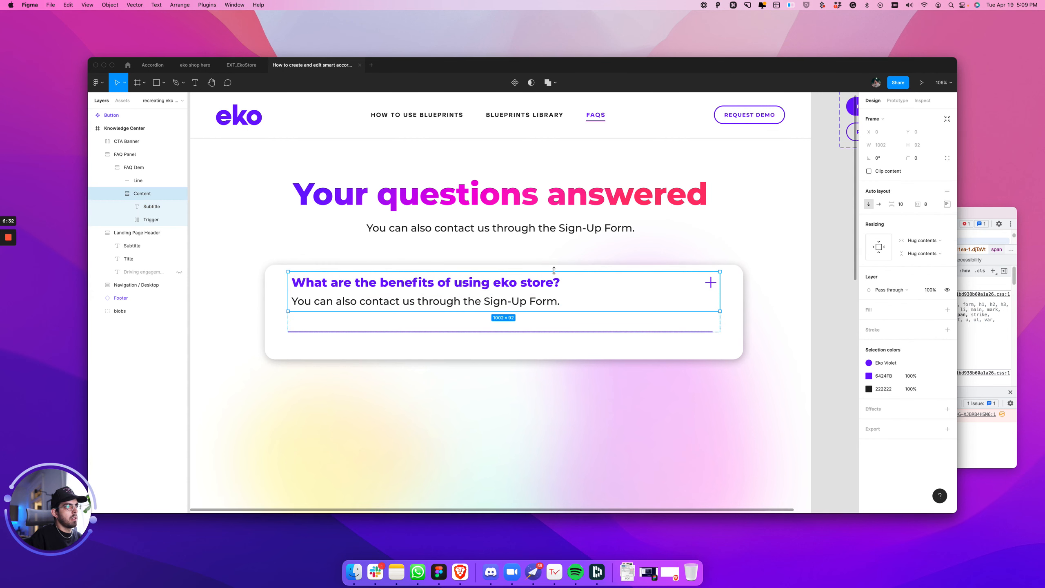
click(933, 207)
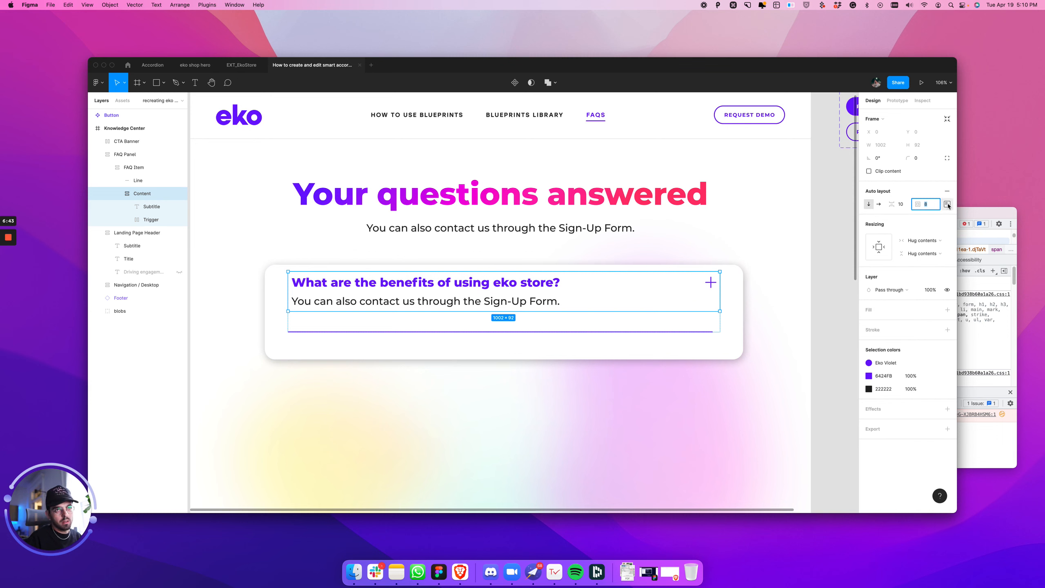
text(0)
key(Return)
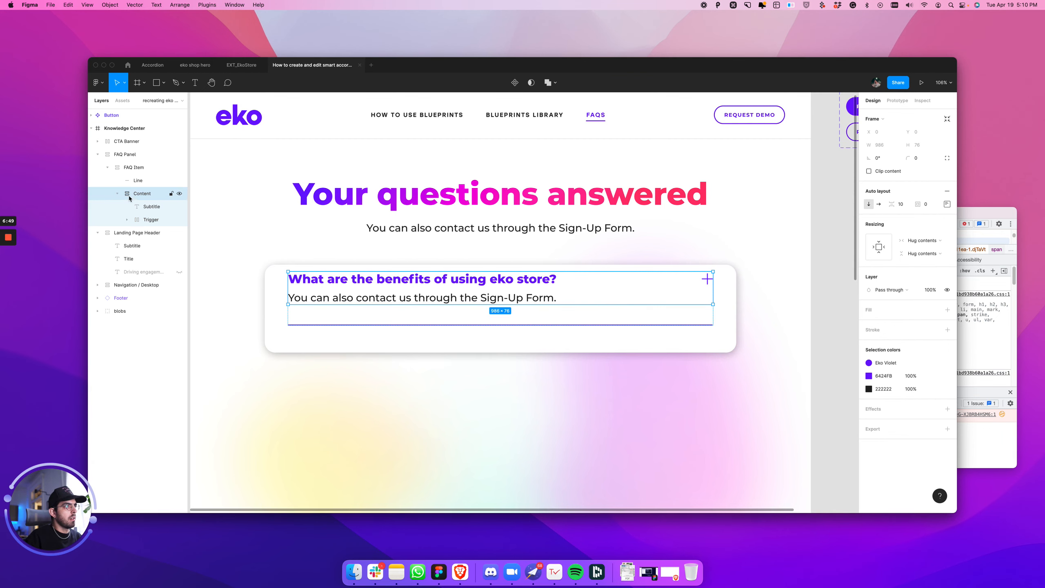
Step: Examine the nesting of FAQ Item, Content, Trigger and Subtitle in outline view and by selecting each level
key(super+t)
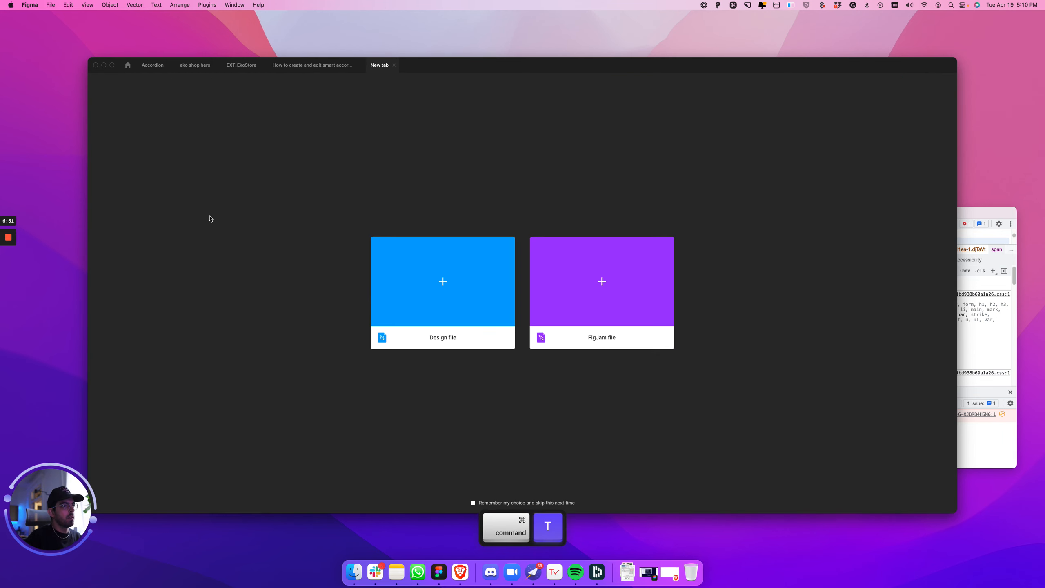
click(329, 70)
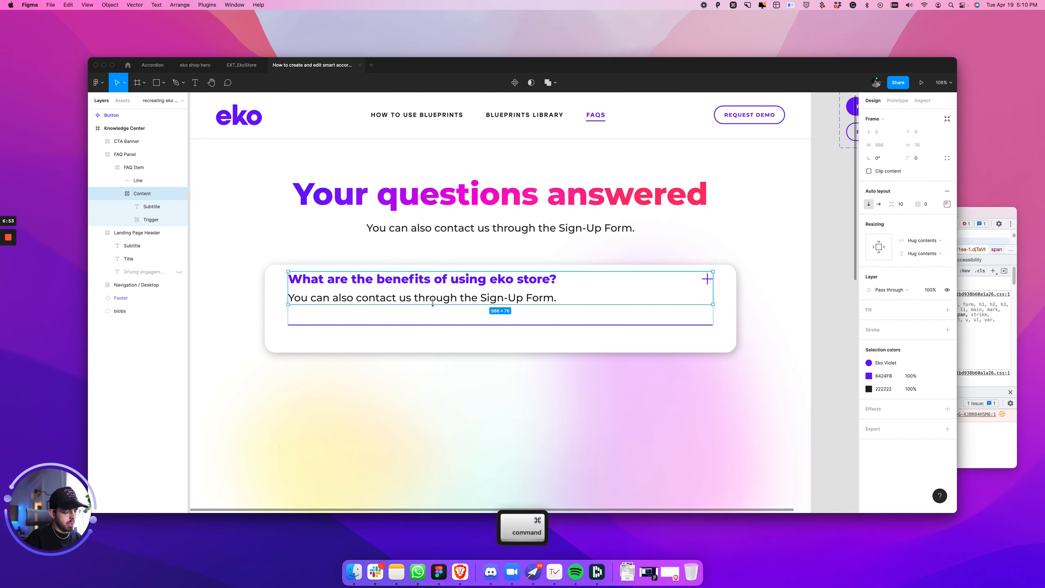
key(super+y)
scroll(378, 307, up, 5)
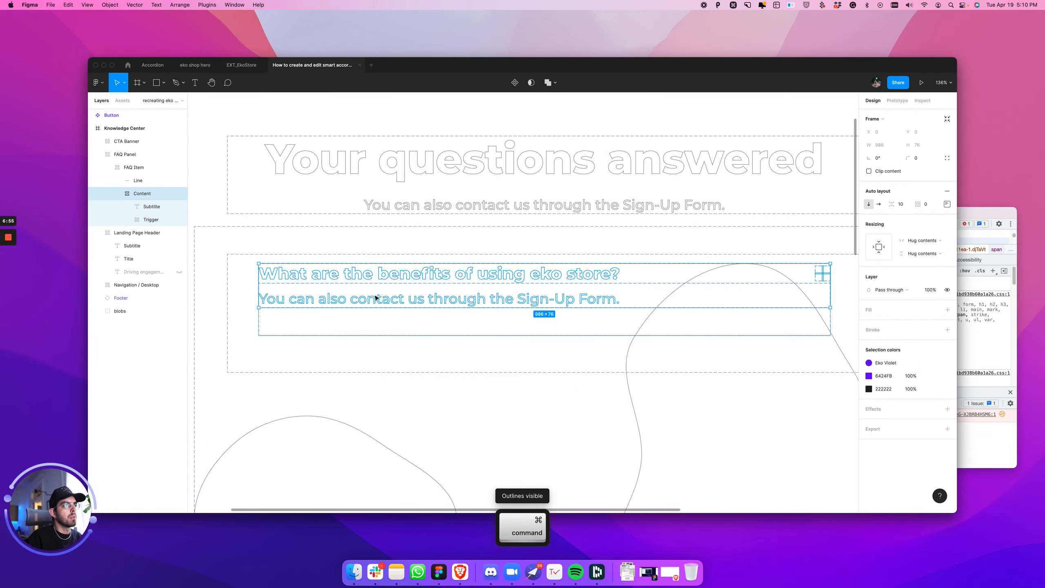
click(251, 314)
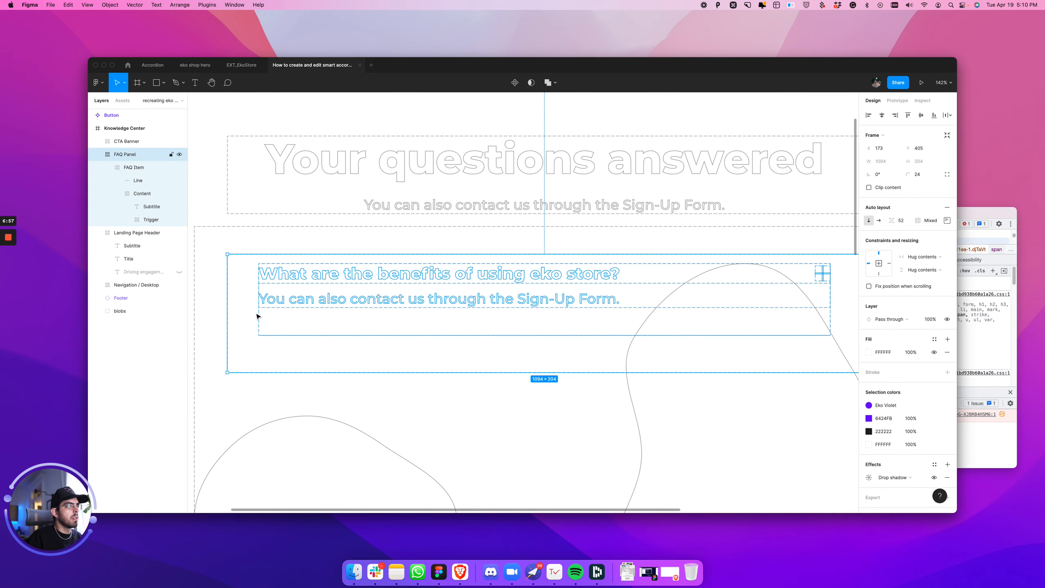
key(Escape)
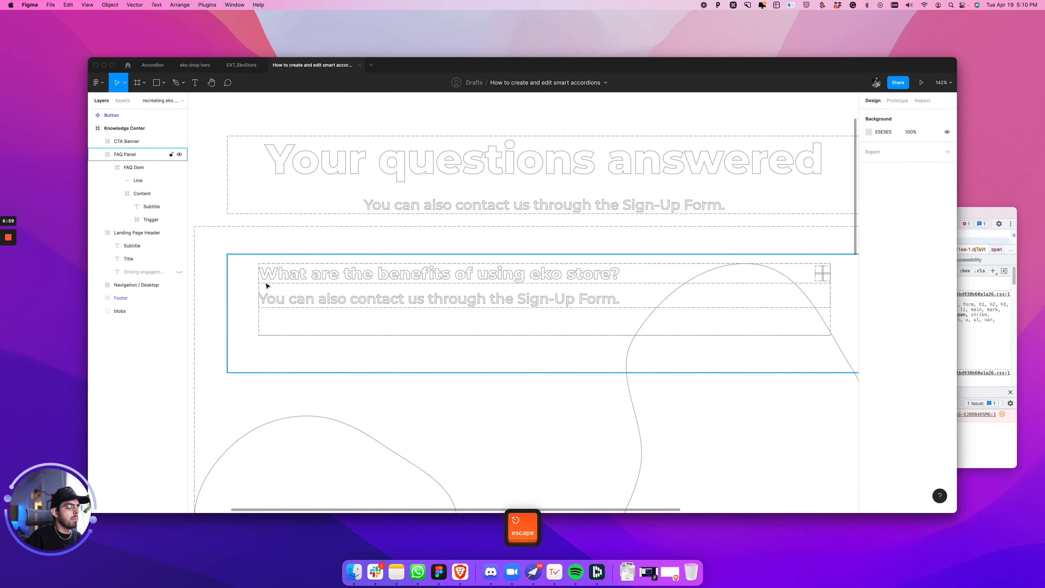
key(super+y)
click(276, 281)
double_click(274, 274)
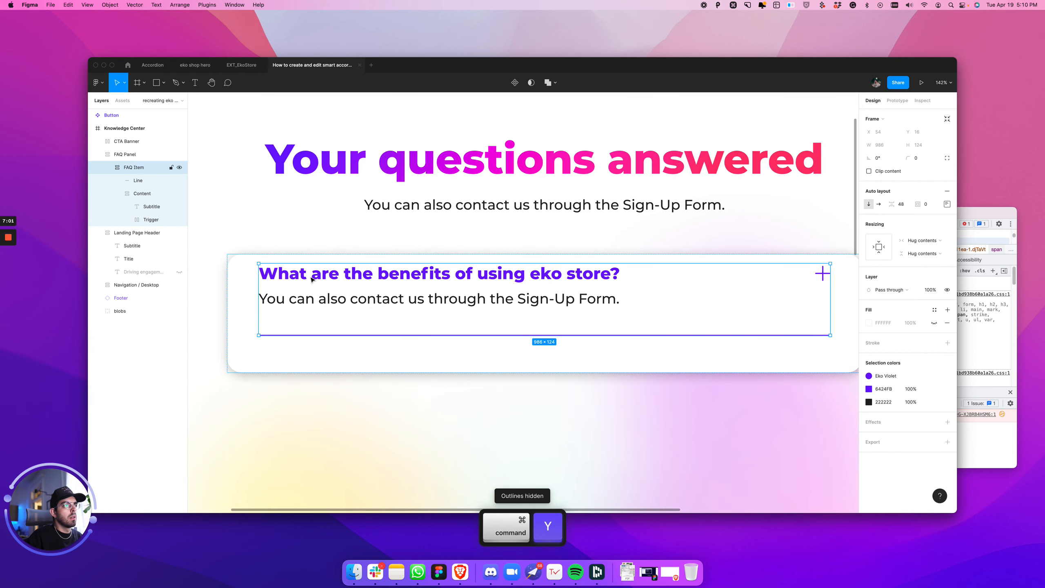
double_click(315, 276)
click(356, 284)
double_click(358, 283)
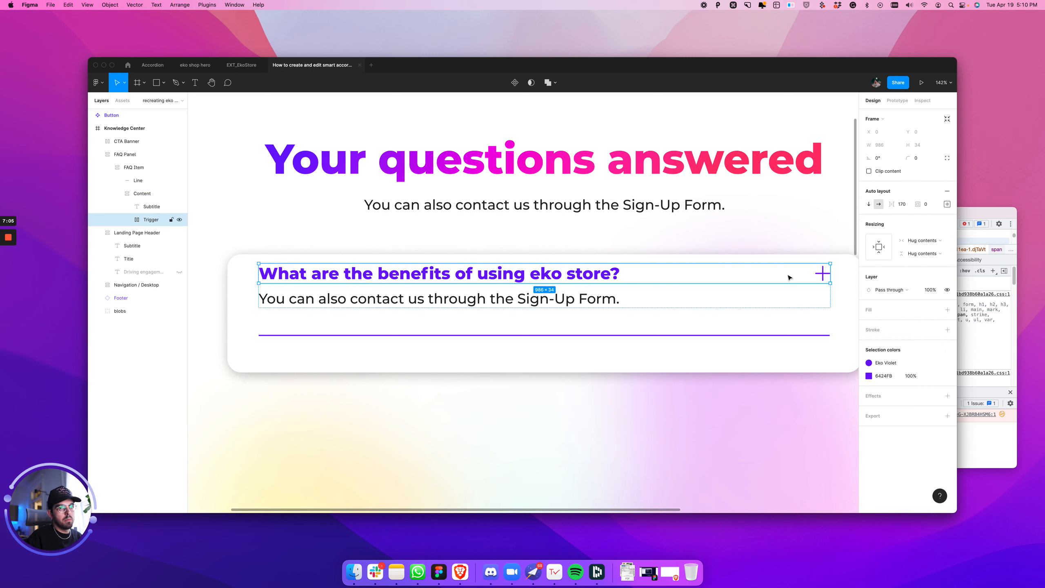
click(411, 304)
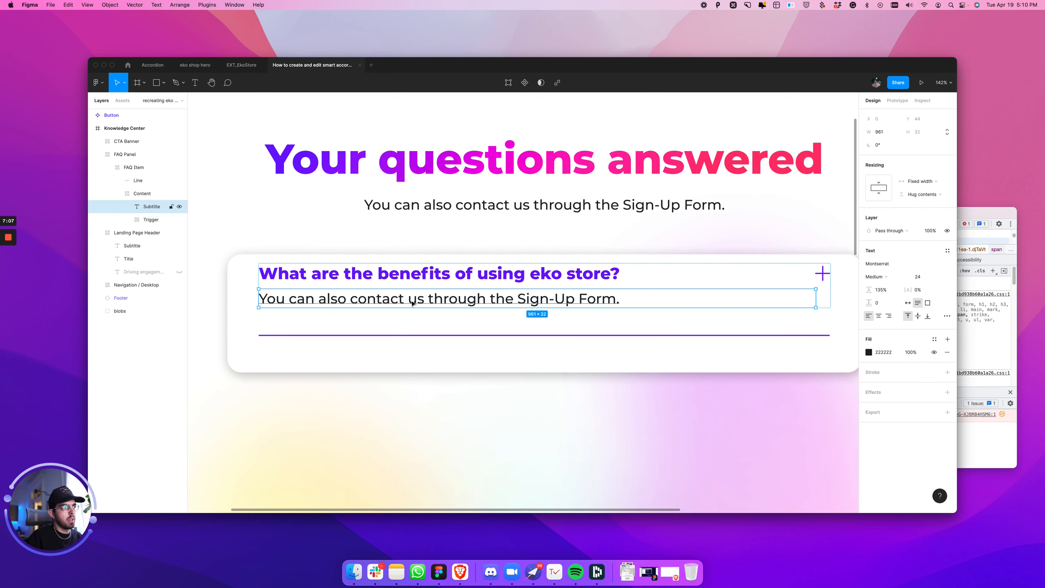
key(Escape)
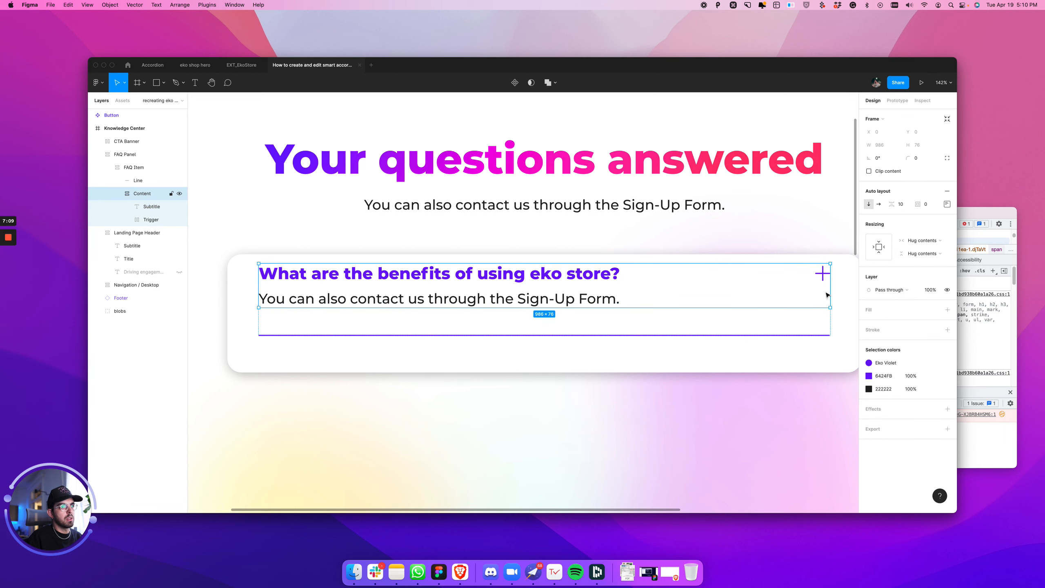
Step: Rename the Subtitle text layer inside the Content frame as Description
double_click(152, 207)
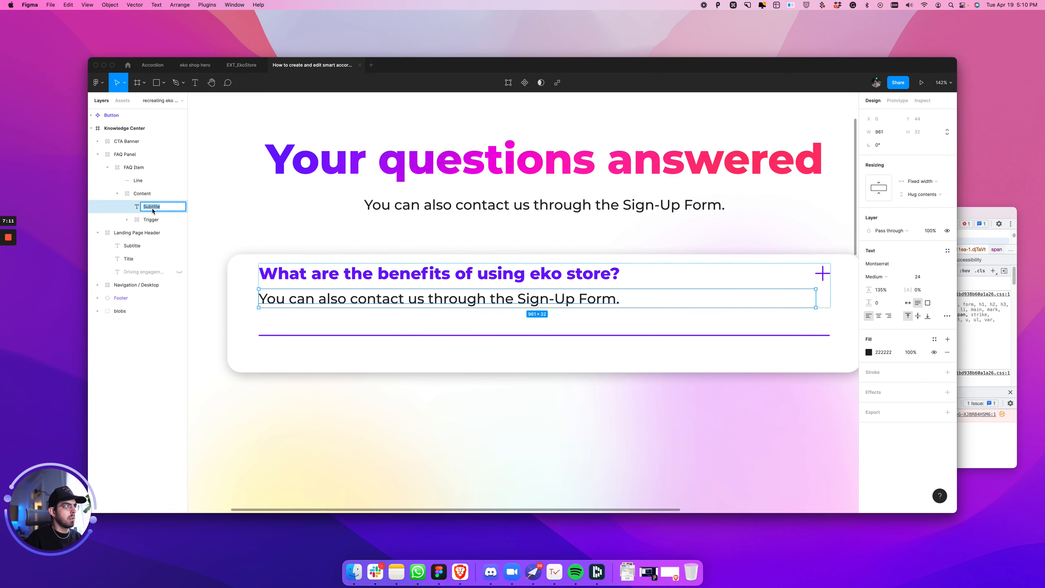
text(Descript)
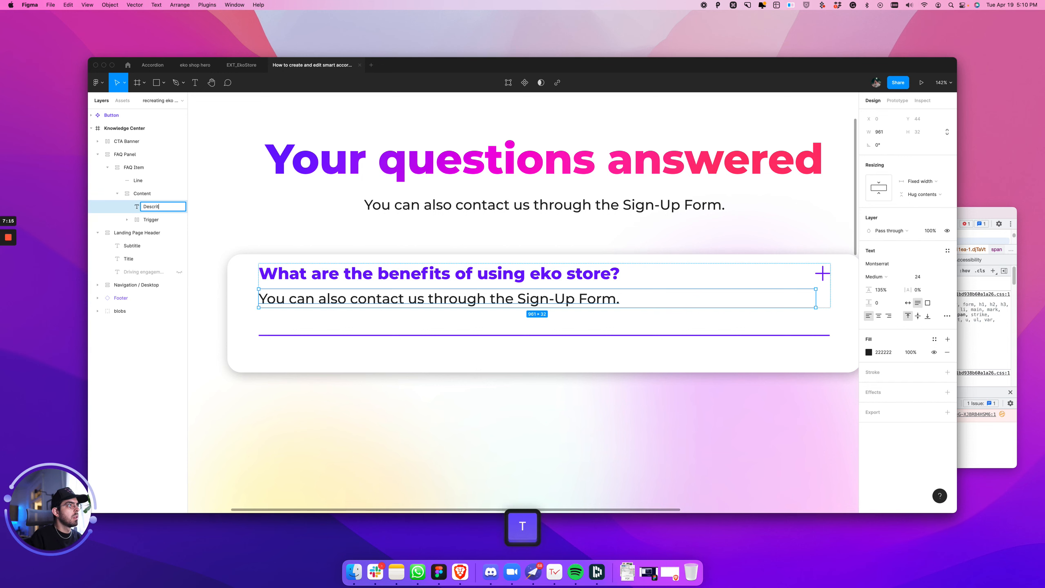
text(ion)
key(Return)
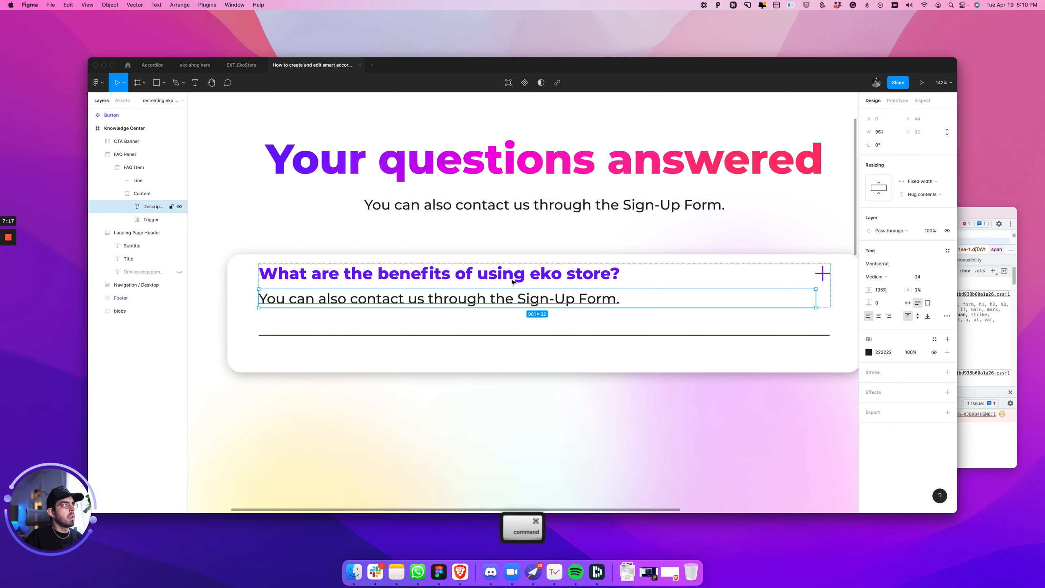
Step: Check the gap between the question text and the plus icon, and set the Trigger frame's item spacing to 40
scroll(512, 282, down, 3)
super+click(767, 275)
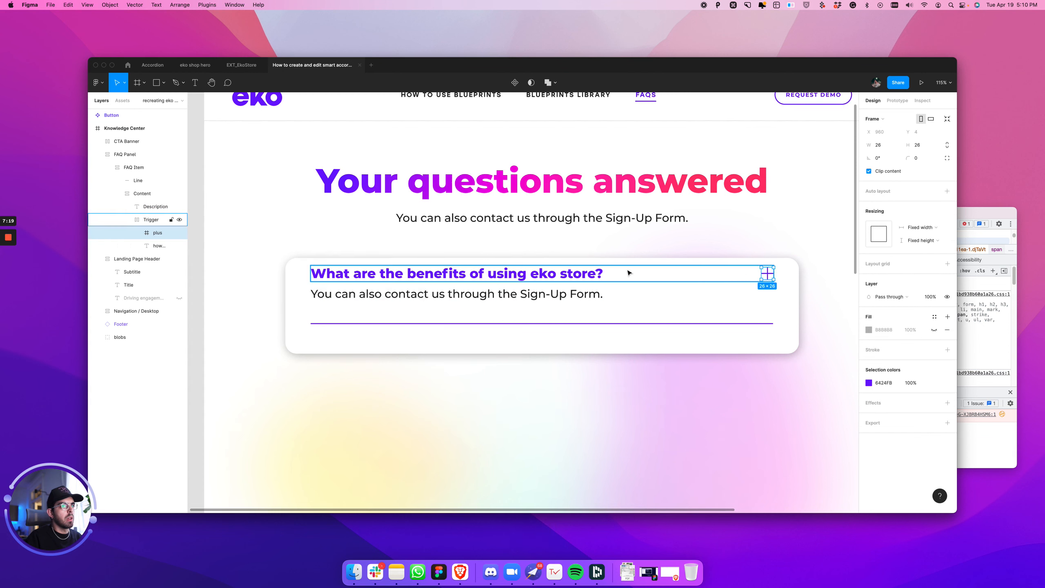
click(730, 274)
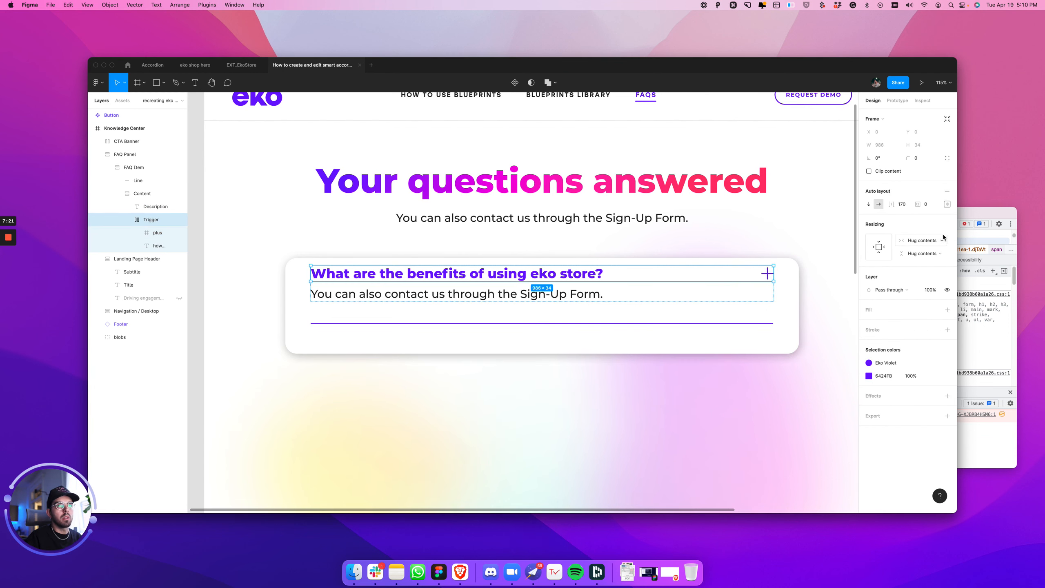
click(904, 204)
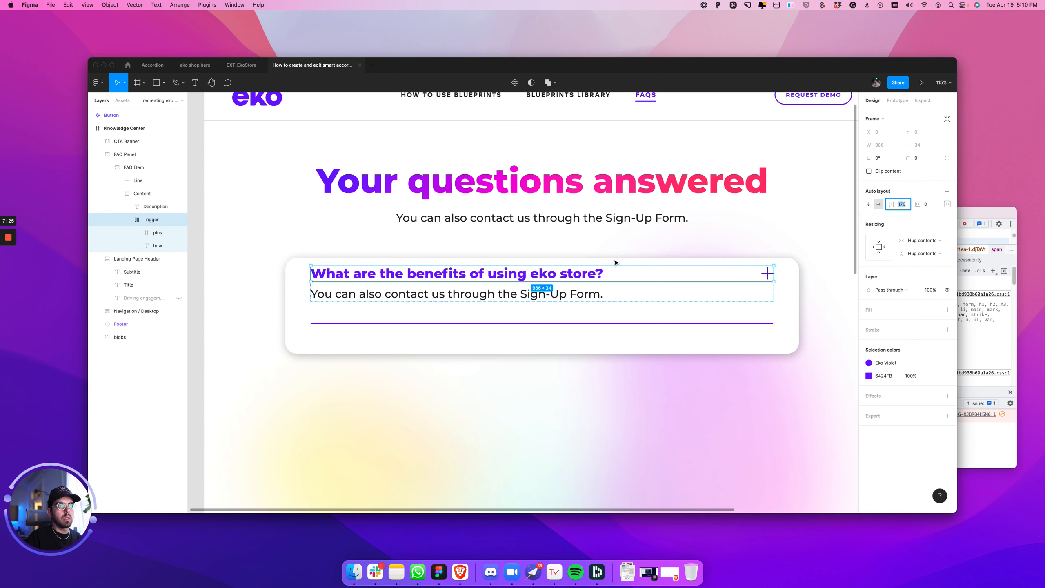
alt+click(571, 274)
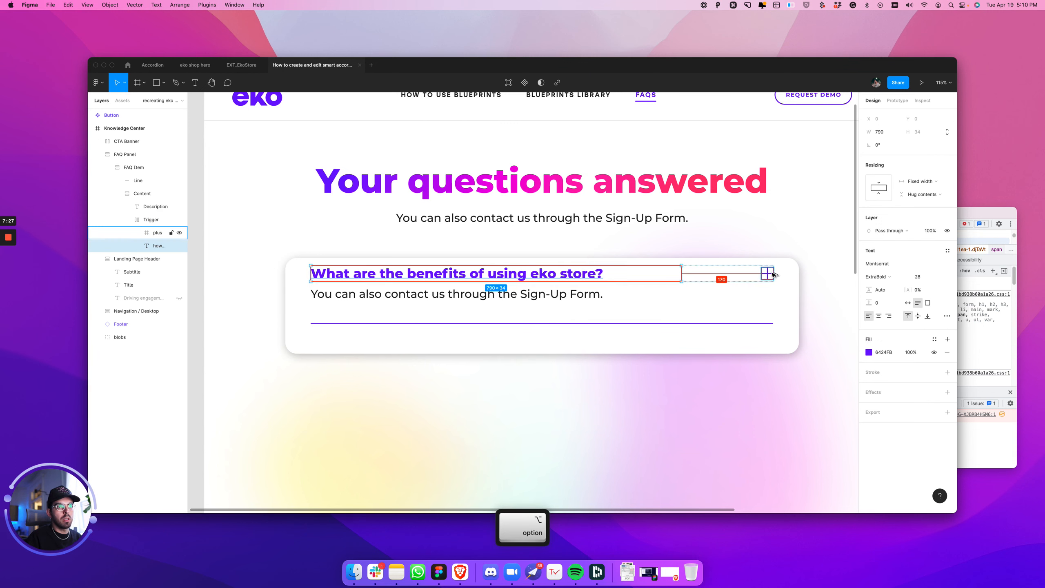
click(735, 270)
click(903, 204)
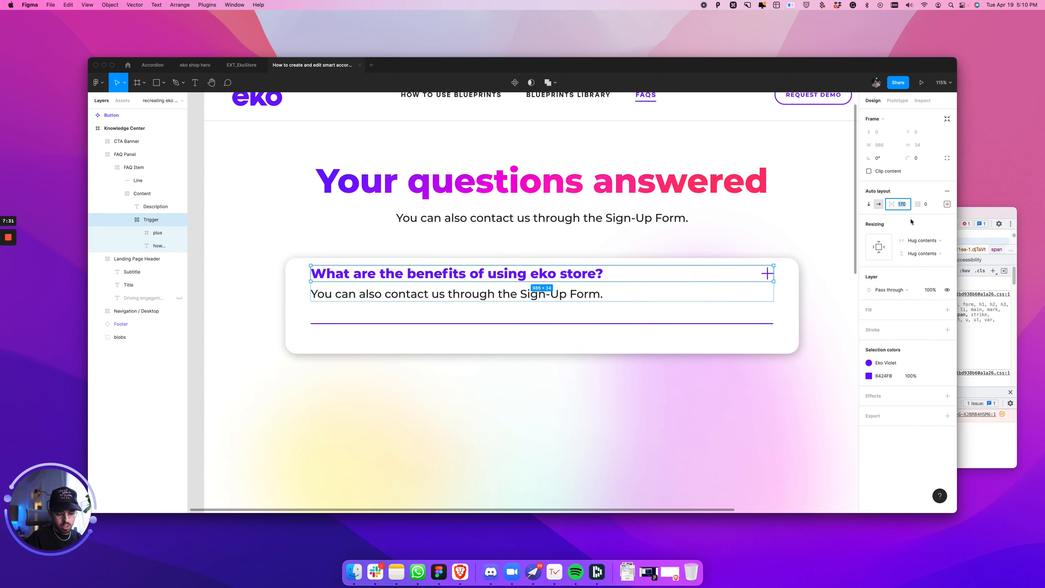
text(40)
key(Return)
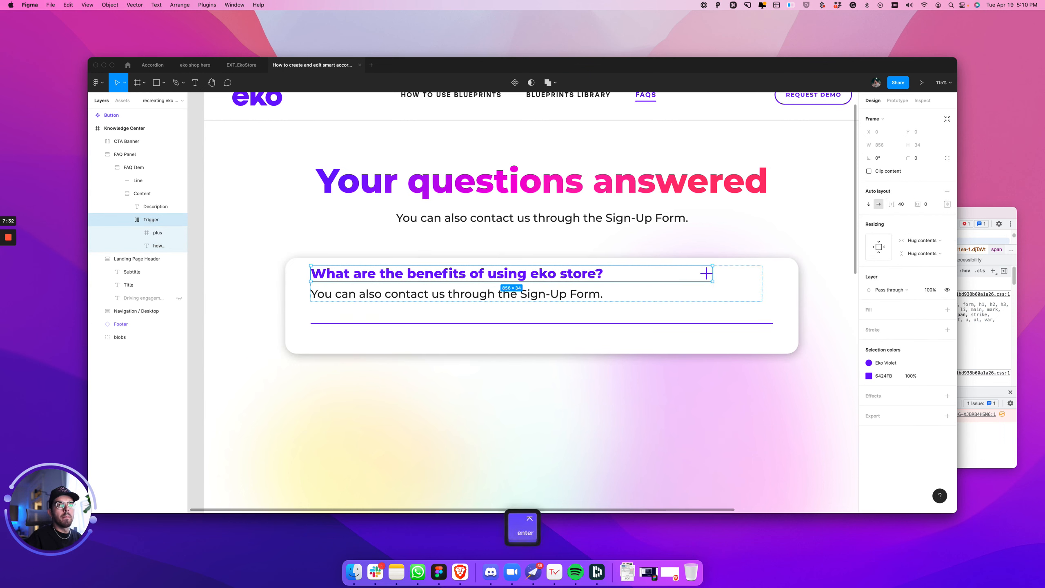
Step: Rename the question text layer inside the Trigger frame as Question
click(601, 277)
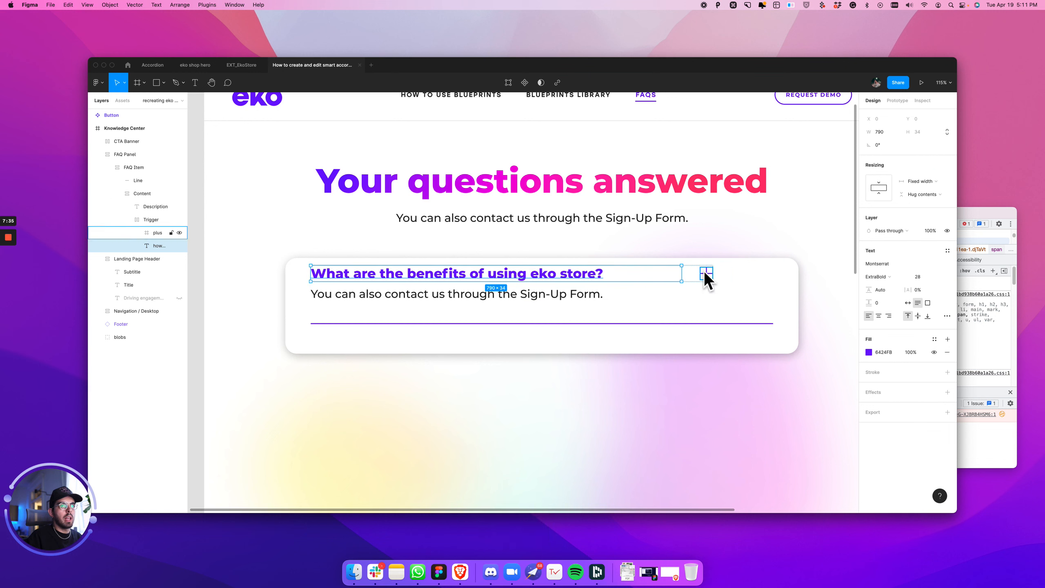
click(728, 275)
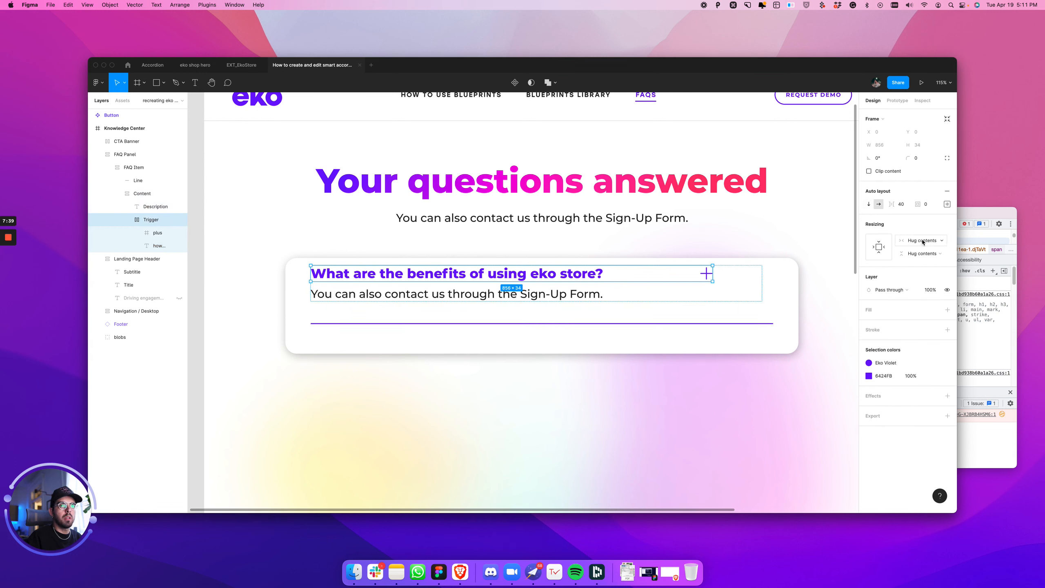
click(591, 275)
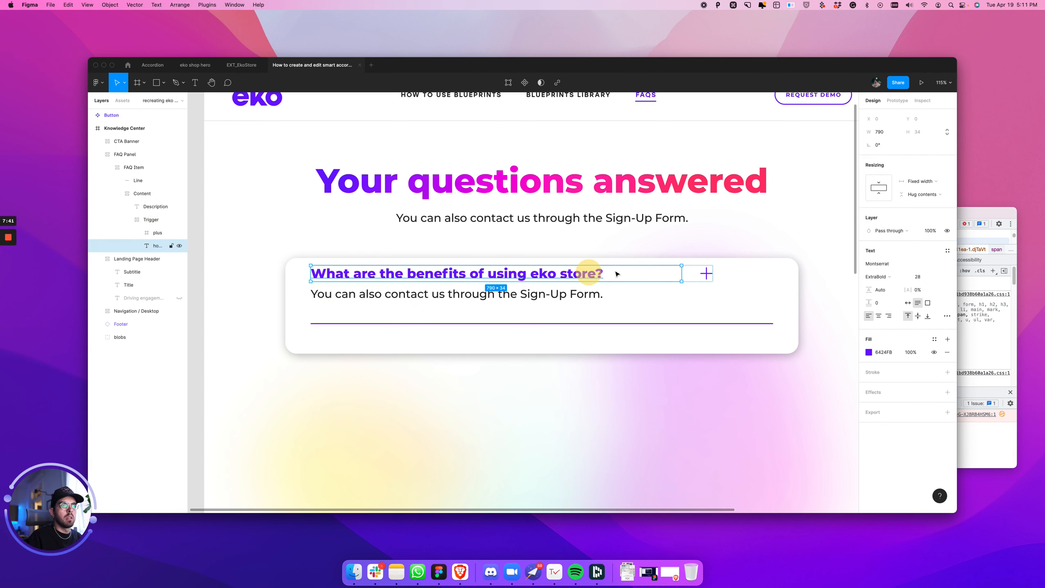
key(alt)
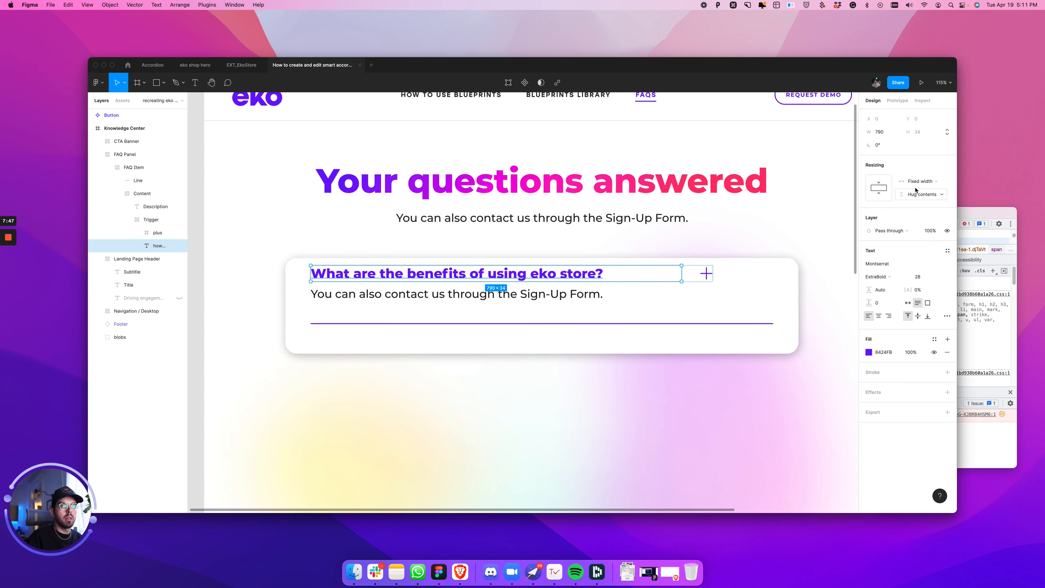
key(super)
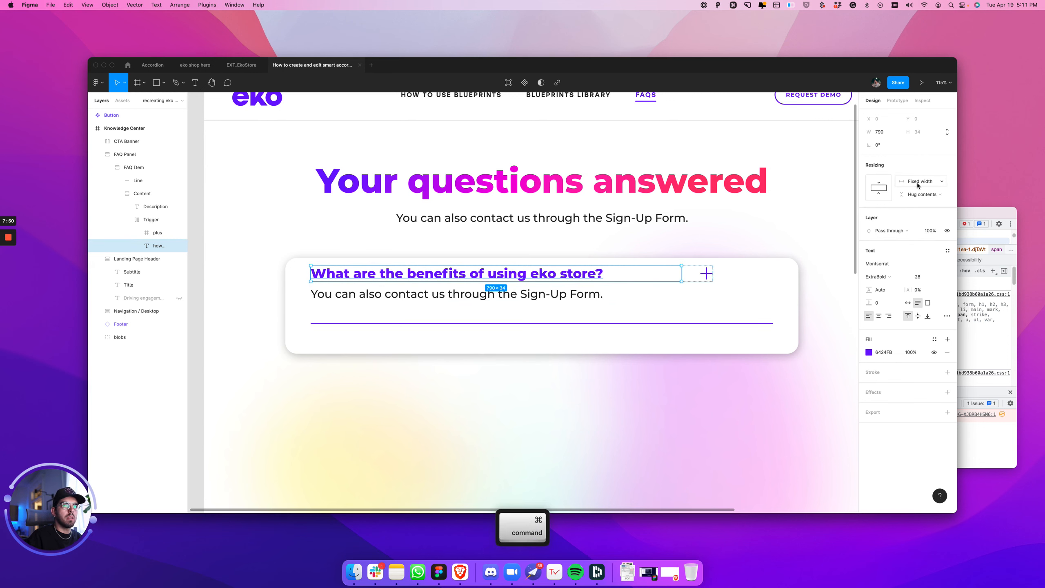
double_click(159, 246)
text(Ques)
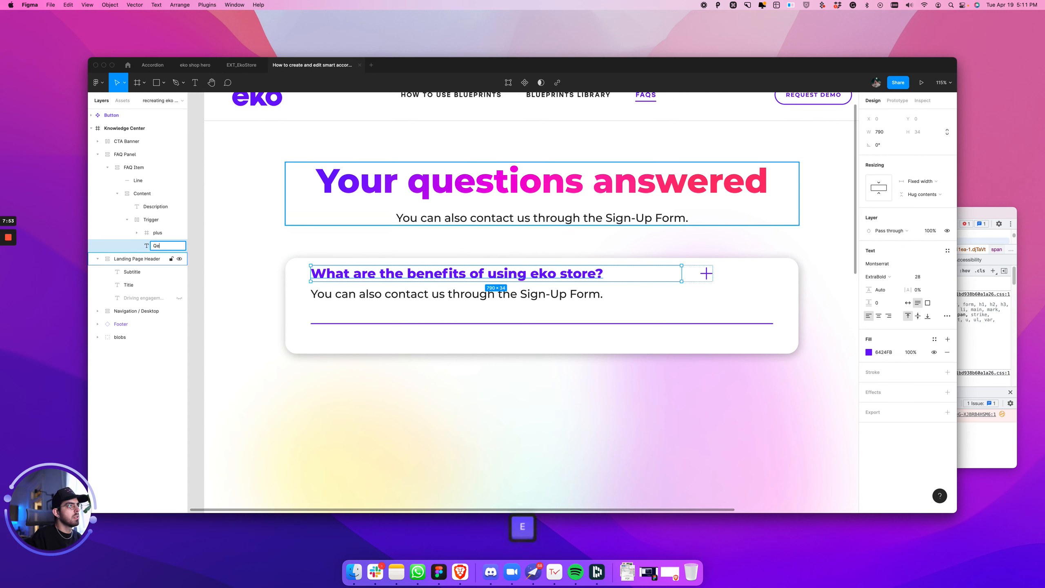
text(tion)
key(Return)
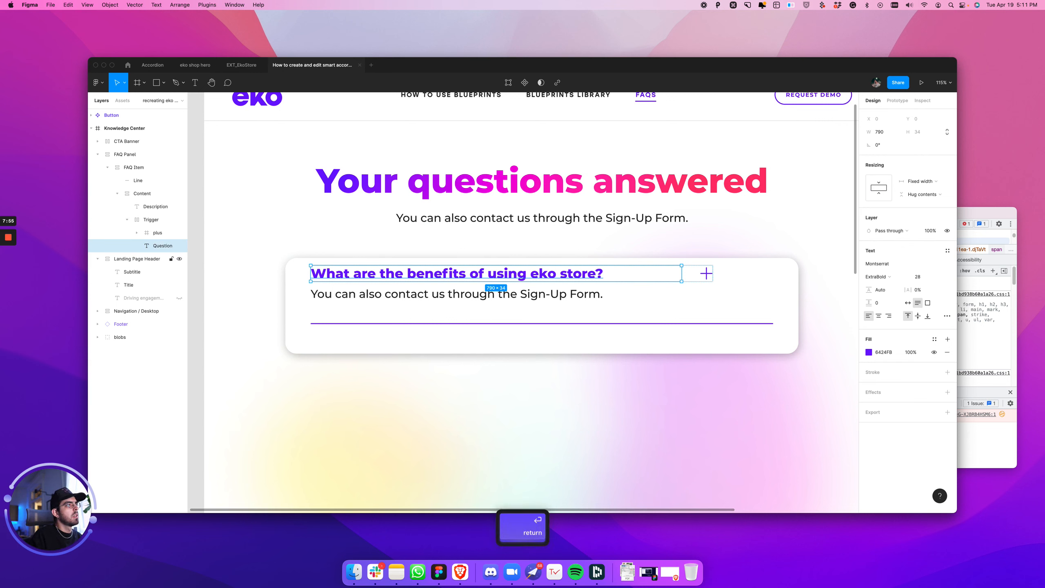
Step: Set the horizontal resizing of both the Question text and its Trigger frame to Fill container
click(920, 181)
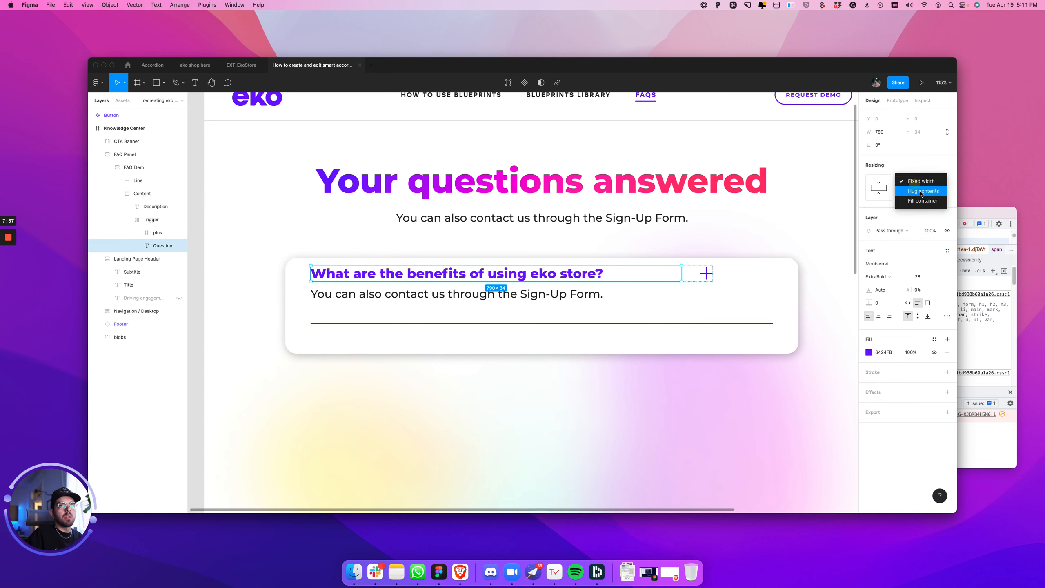
click(922, 205)
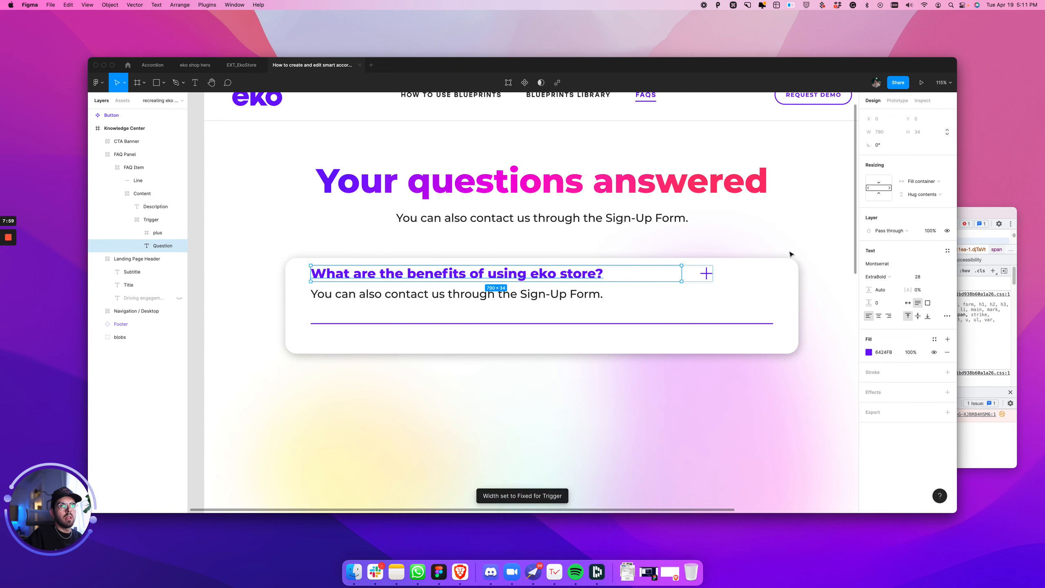
click(691, 273)
click(920, 241)
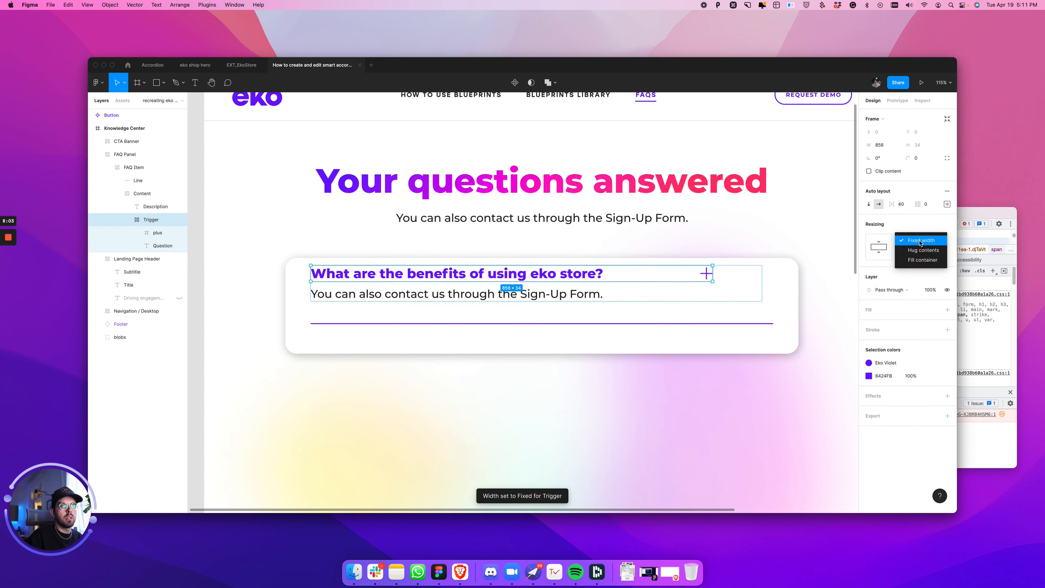
click(915, 260)
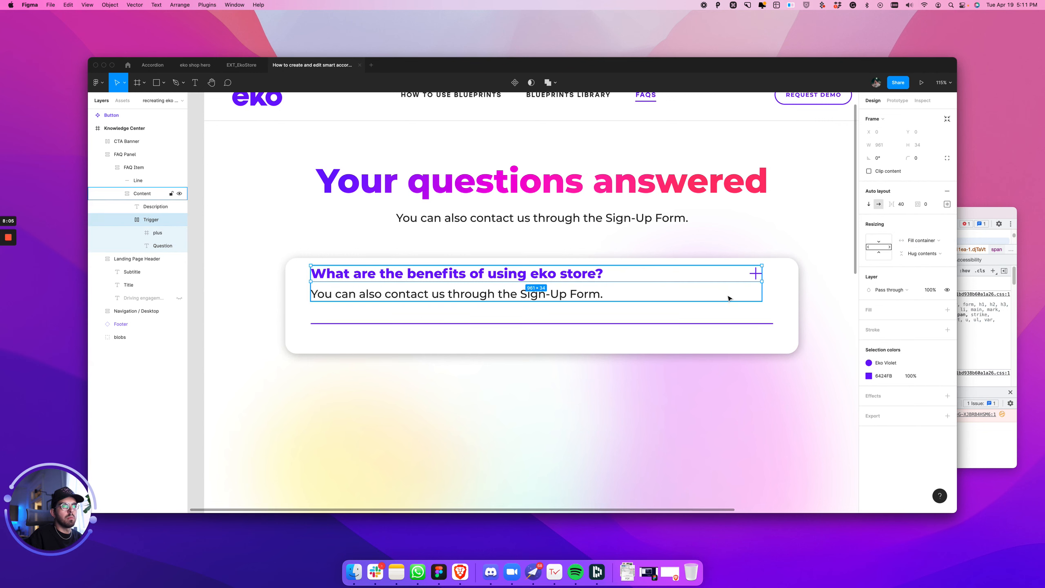
Step: Set the Content frame's horizontal resizing to Fill container within the FAQ Item
click(141, 194)
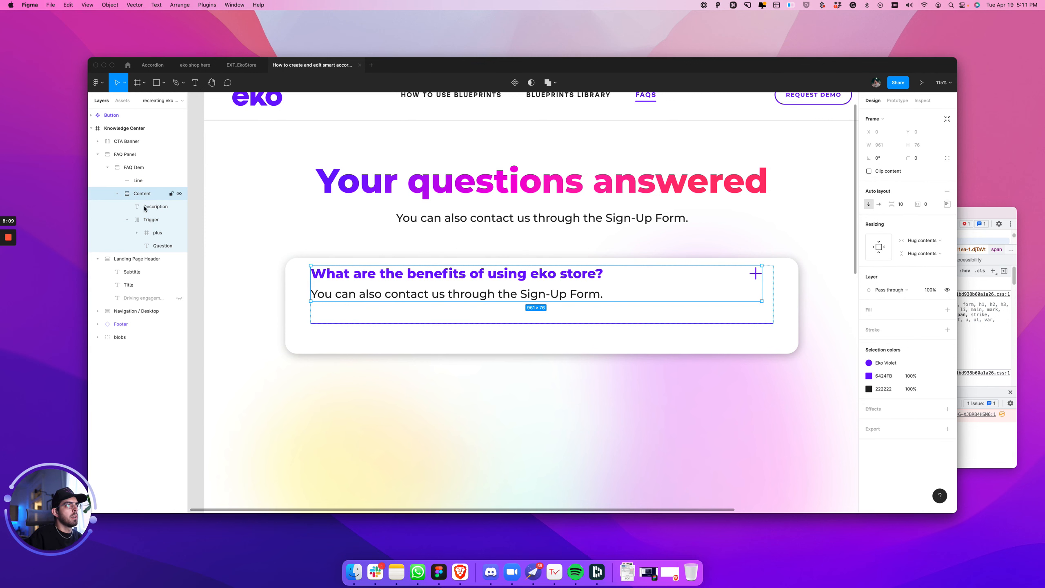
click(145, 220)
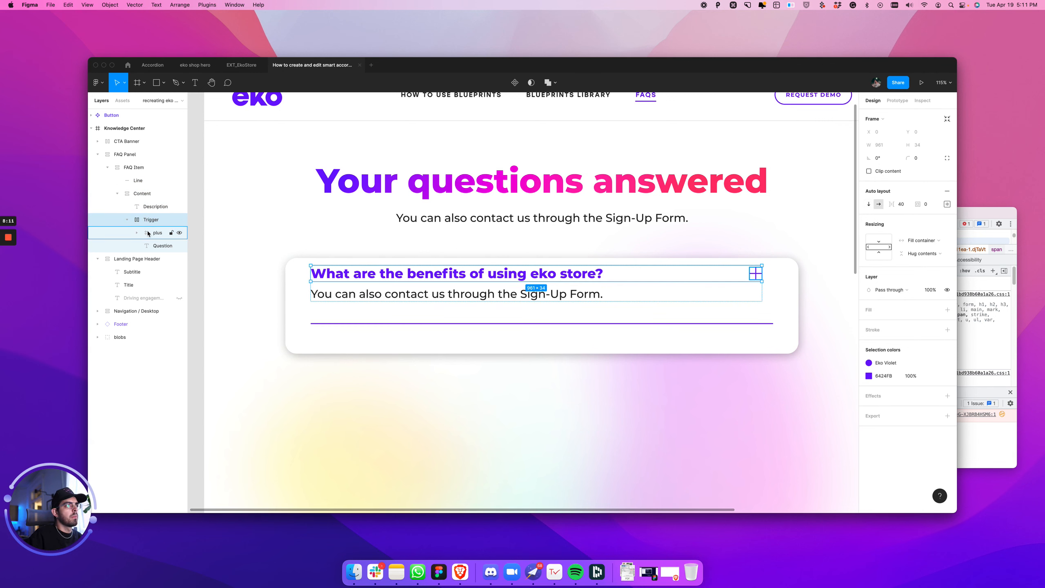
click(142, 194)
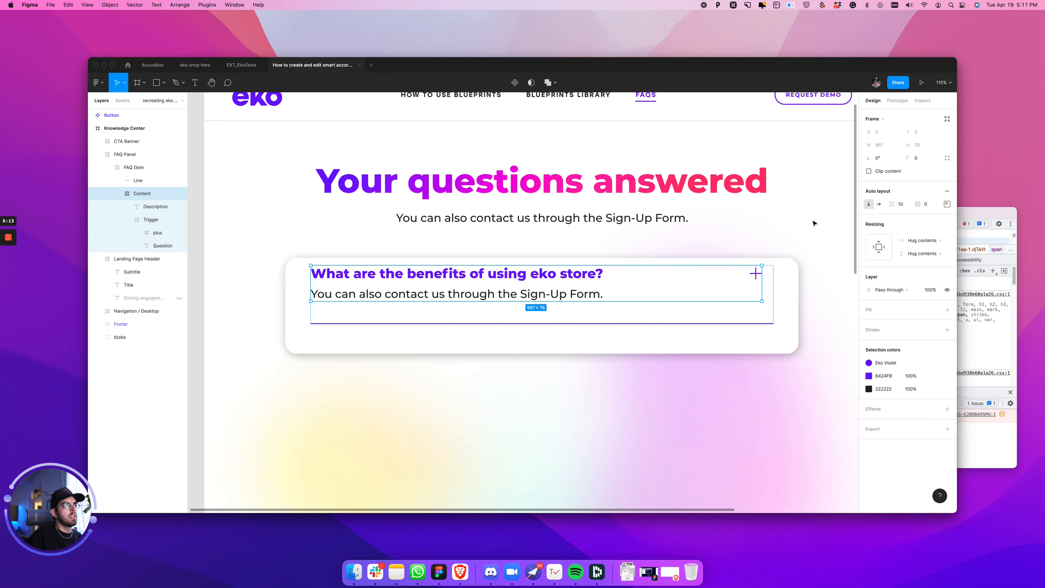
click(922, 240)
click(923, 254)
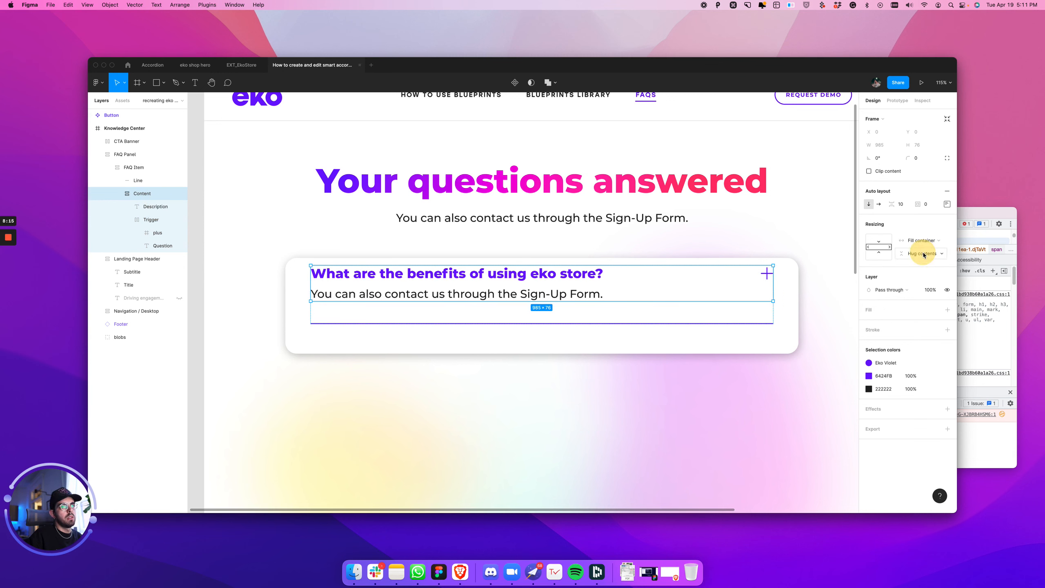
Step: Examine the FAQ Item's layer hierarchy by selecting Line, Content, Description, Trigger, plus and Question one after another
click(124, 167)
click(109, 167)
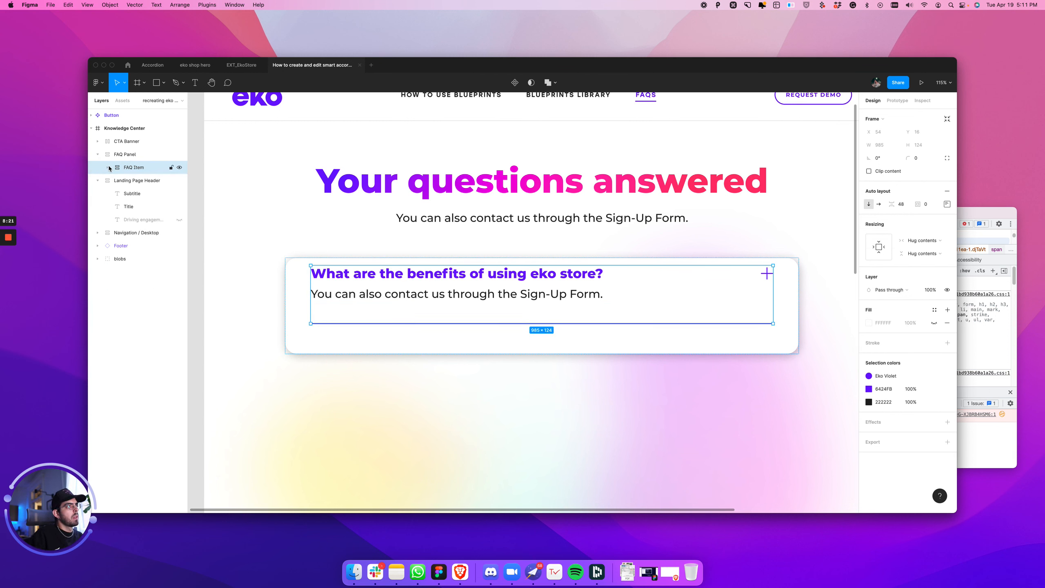
click(109, 167)
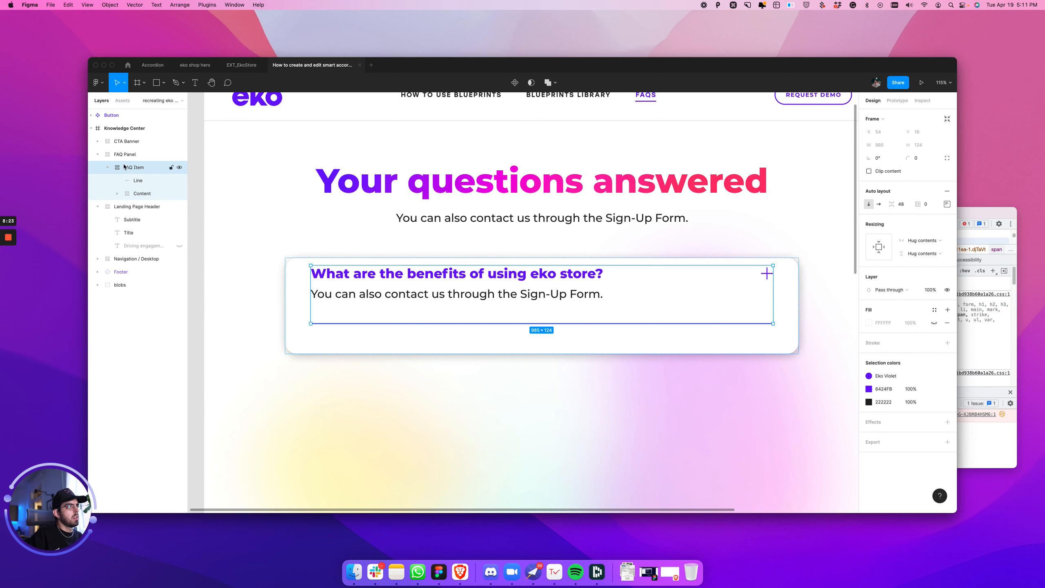
click(142, 194)
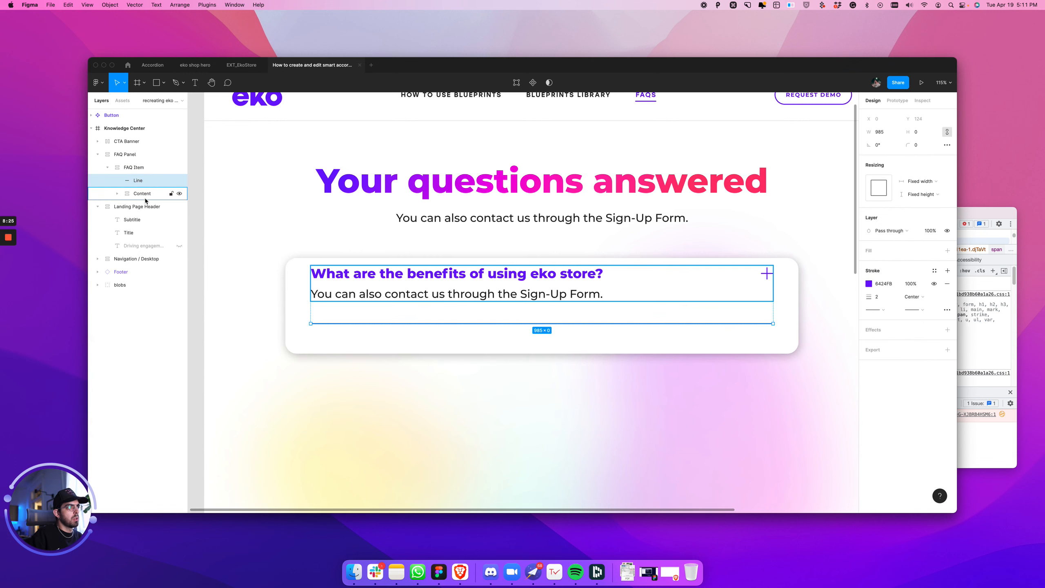
click(117, 193)
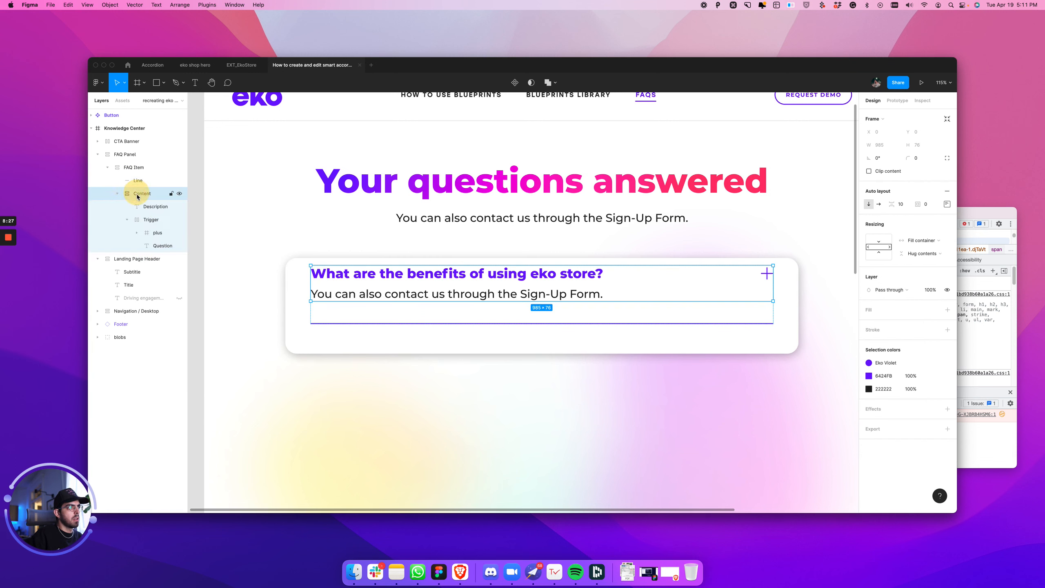
click(155, 206)
click(126, 219)
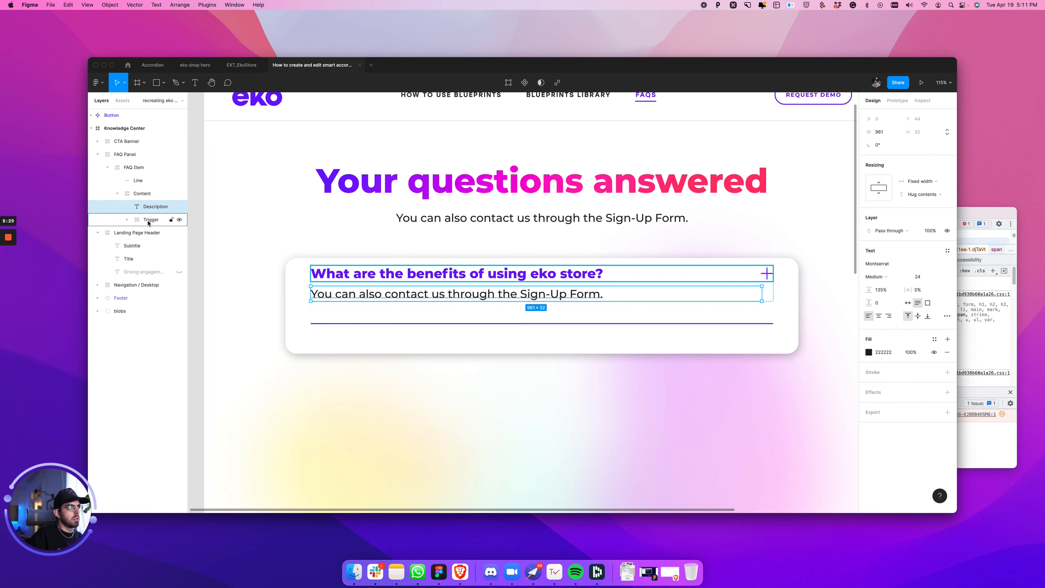
click(153, 219)
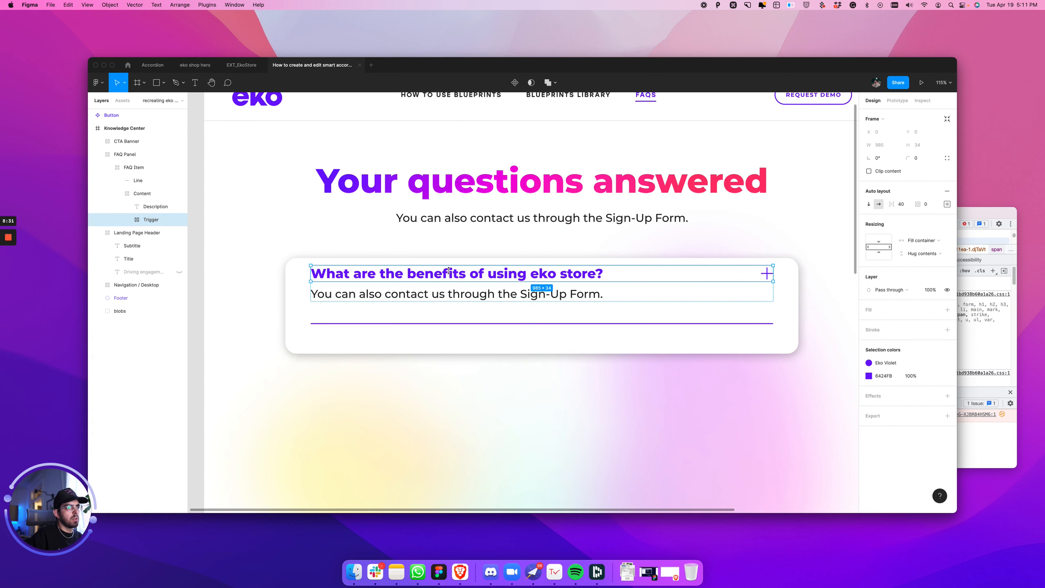
click(127, 219)
click(156, 233)
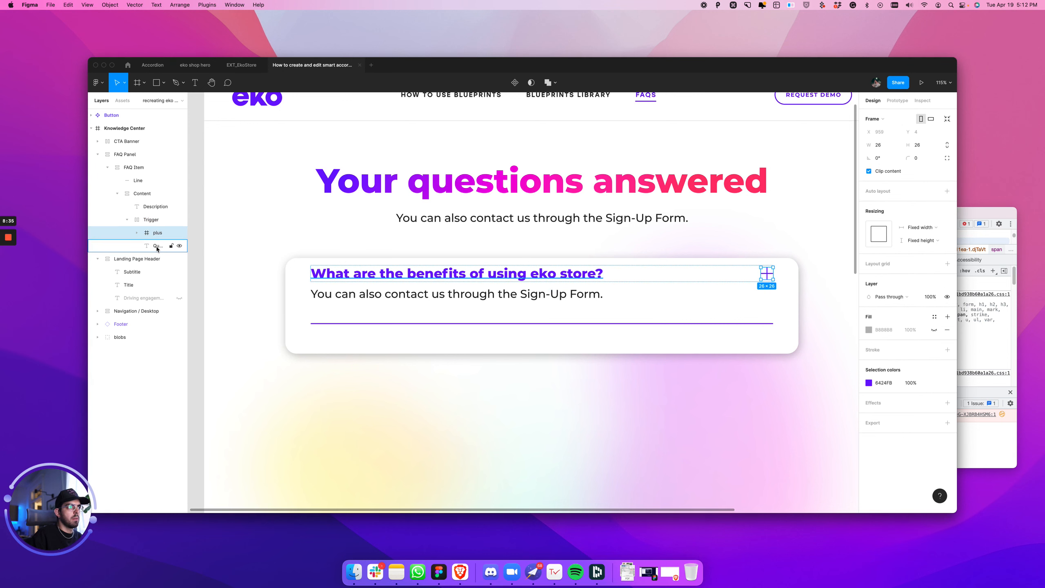
click(156, 246)
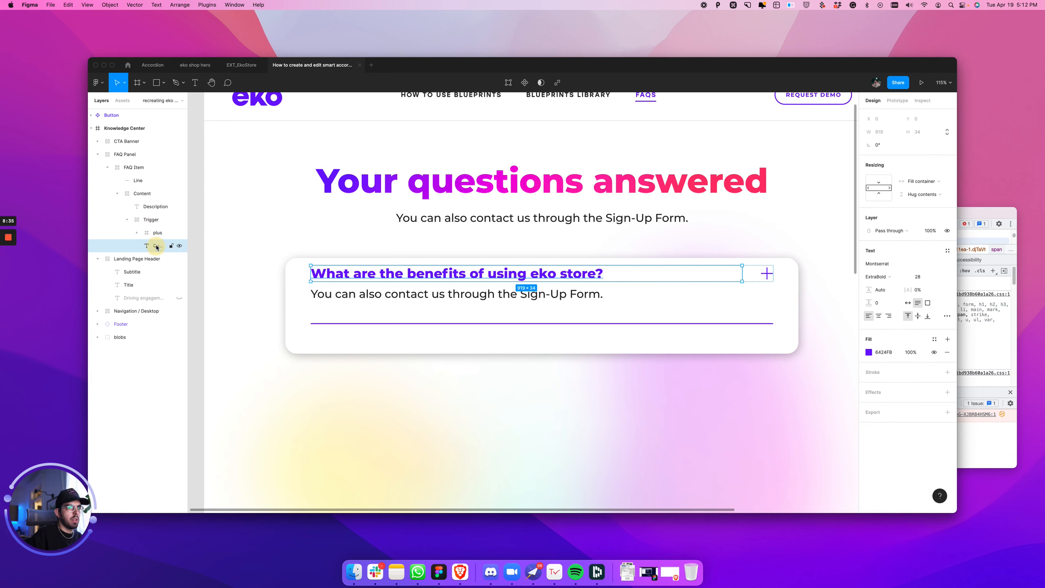
click(127, 220)
click(157, 207)
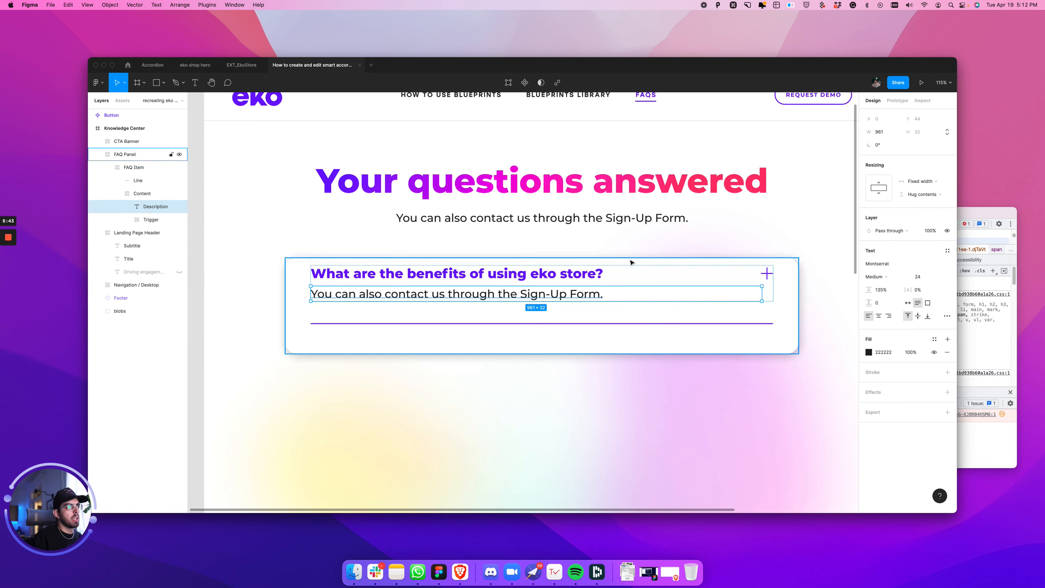
double_click(599, 276)
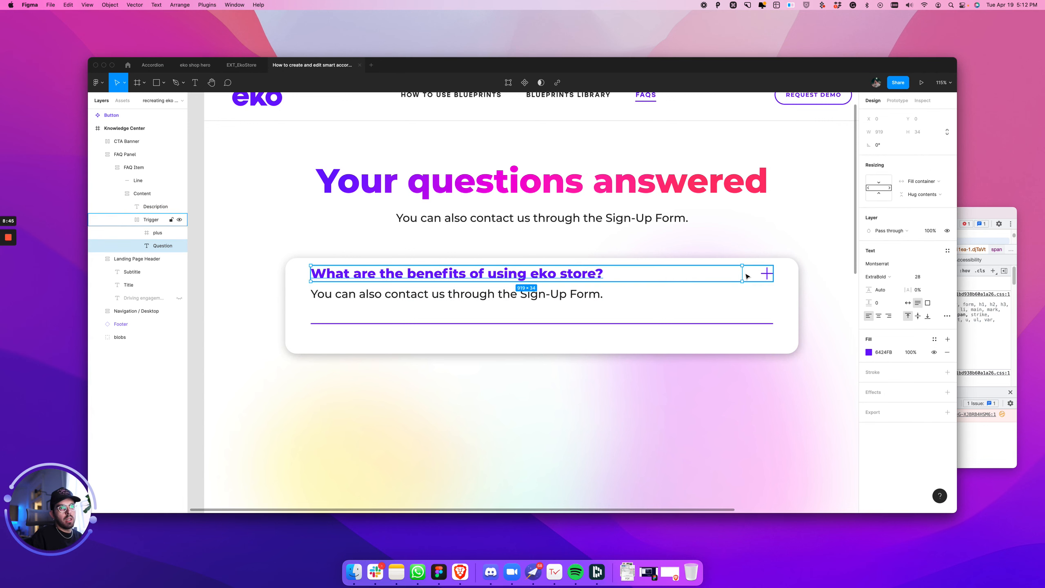
key(alt)
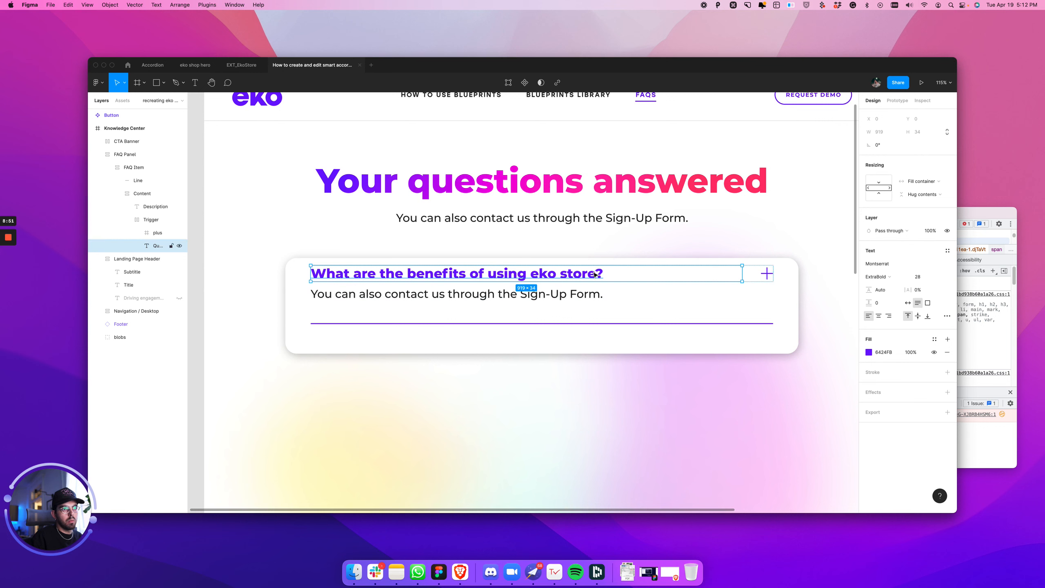
click(574, 275)
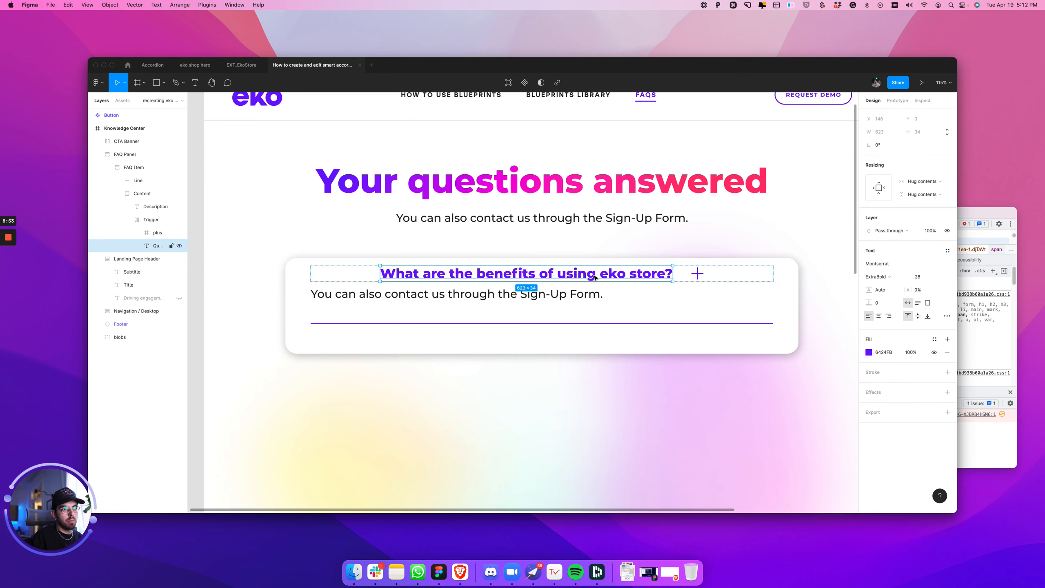
key(super+z)
Step: Paste the question repeatedly into the Question layer to test how it wraps beside the plus icon, and undo the extra copies
double_click(580, 275)
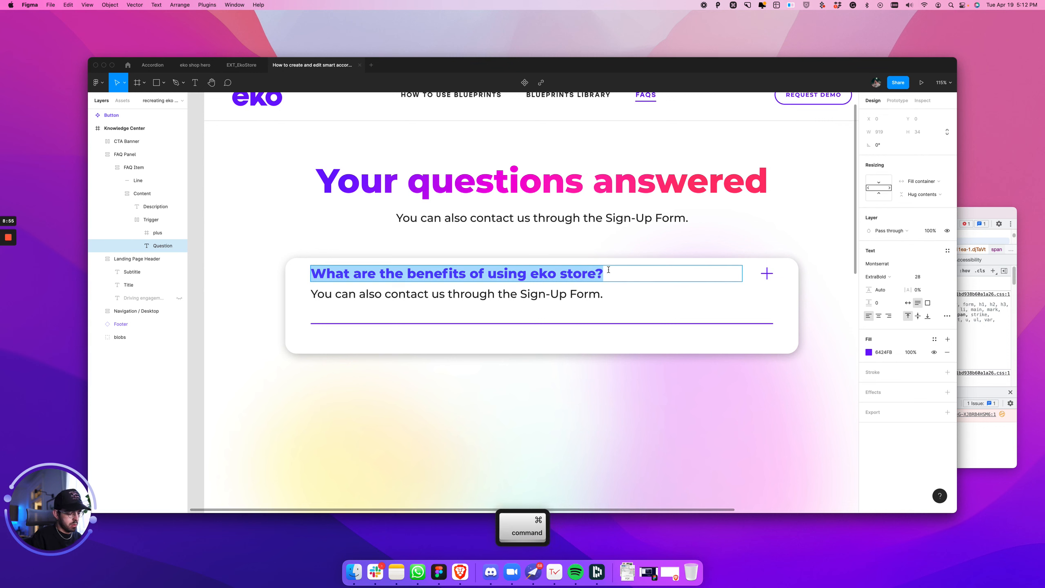
key(super+c)
key(super+v)
key(super+v)
key(super+v)
key(super+v)
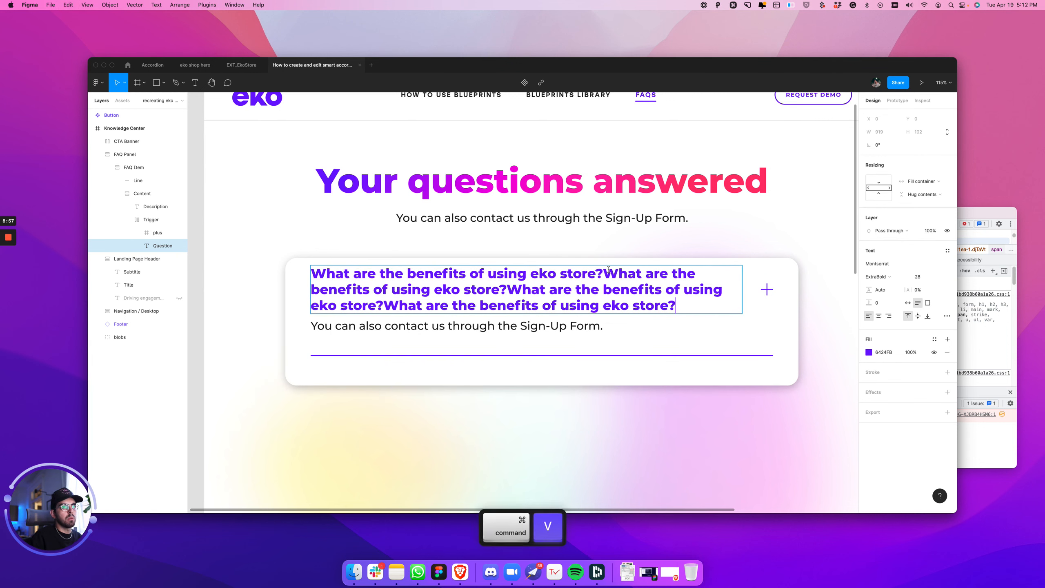
key(super+v)
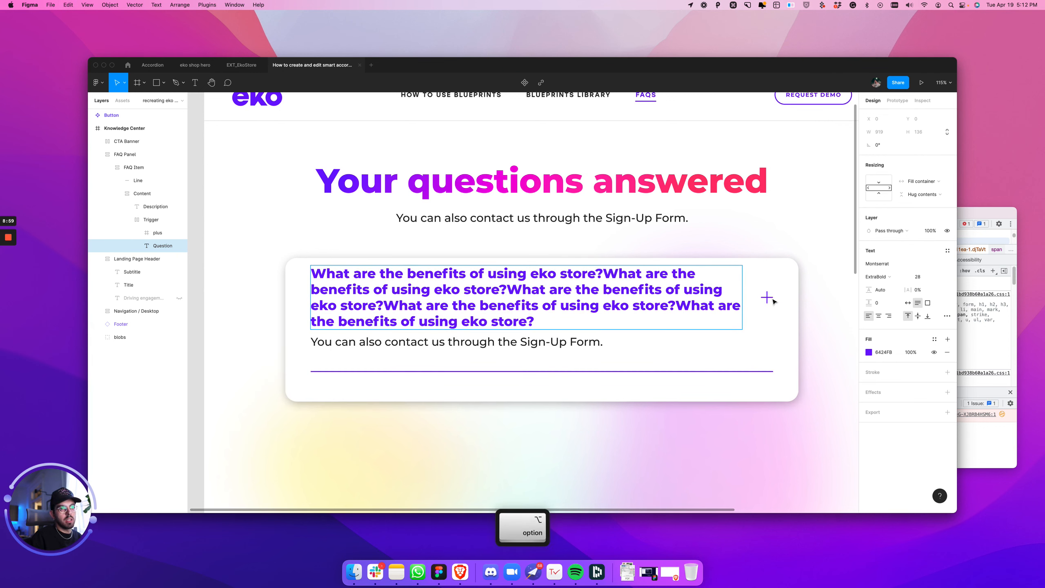
key(super+z)
key(super+z)
key(super+z)
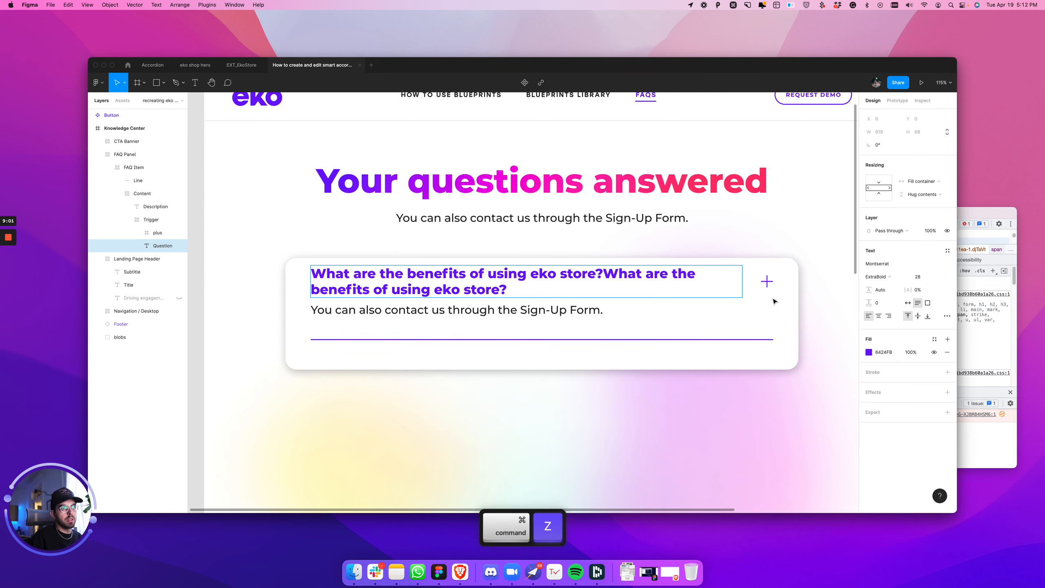
key(super+z)
Step: Set the Description text's width to 919, matching the Question text
double_click(572, 294)
key(Escape)
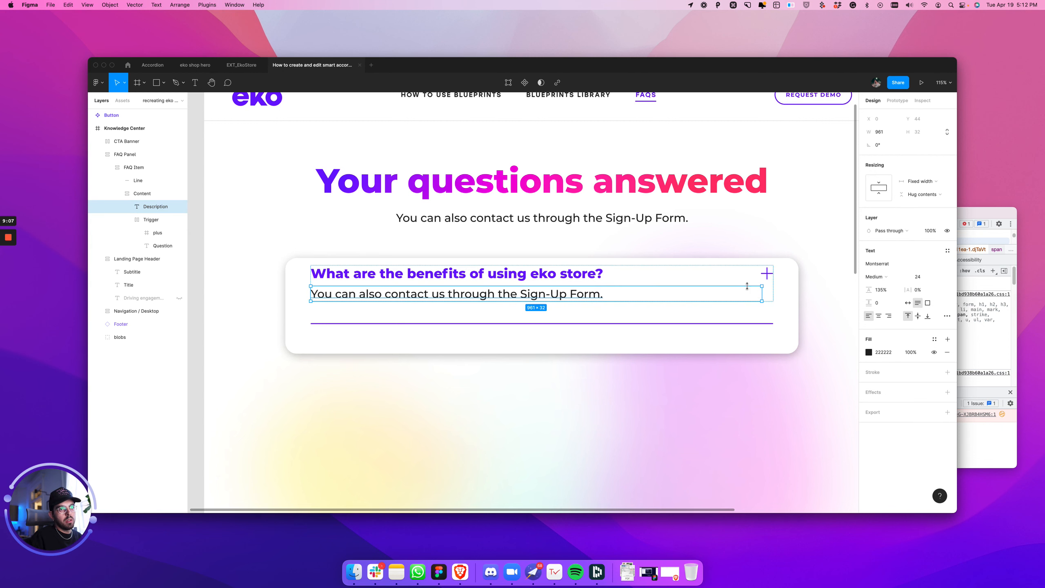
double_click(582, 276)
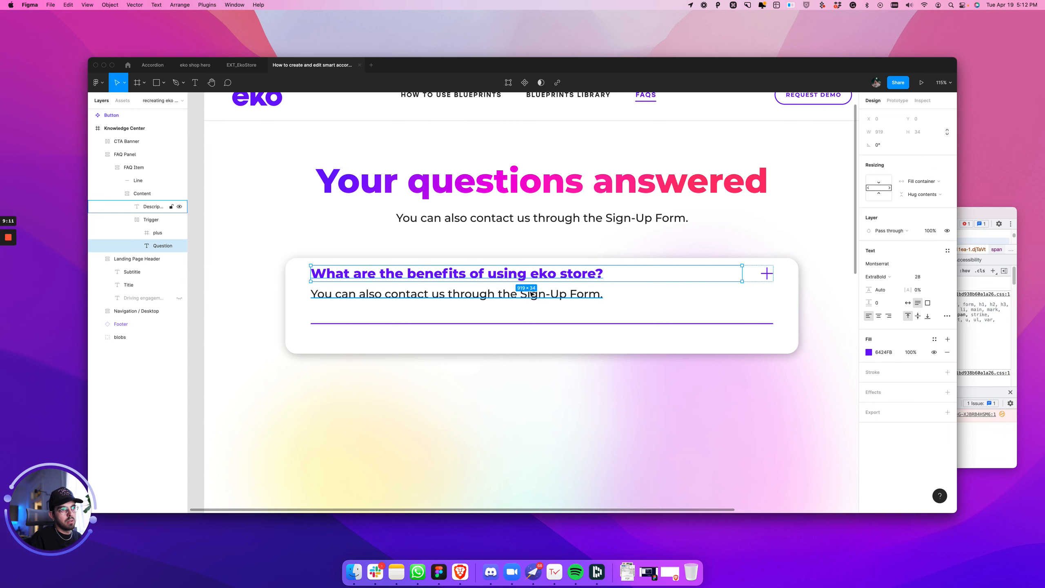
click(559, 299)
click(881, 132)
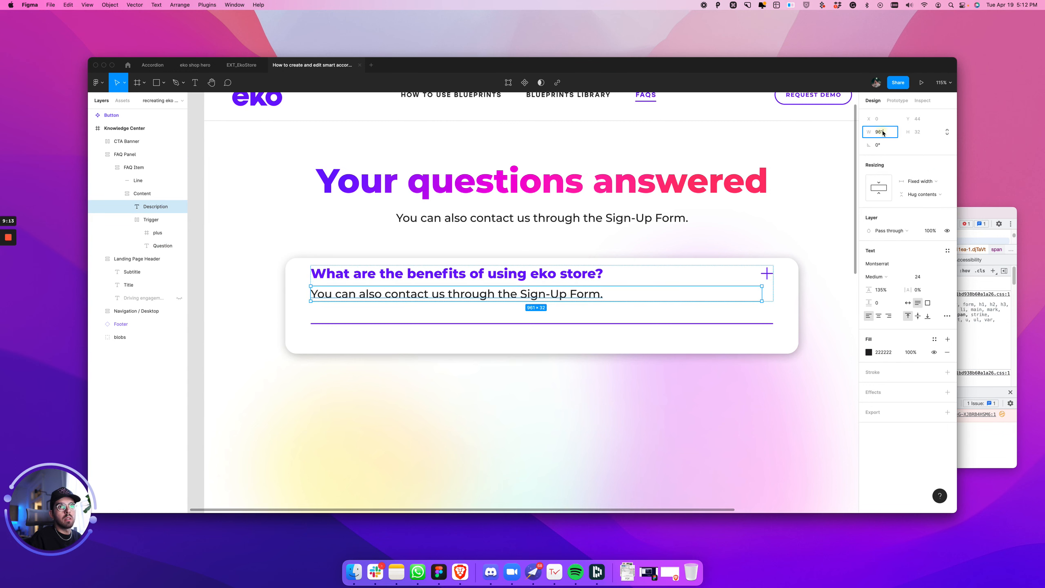
text(919)
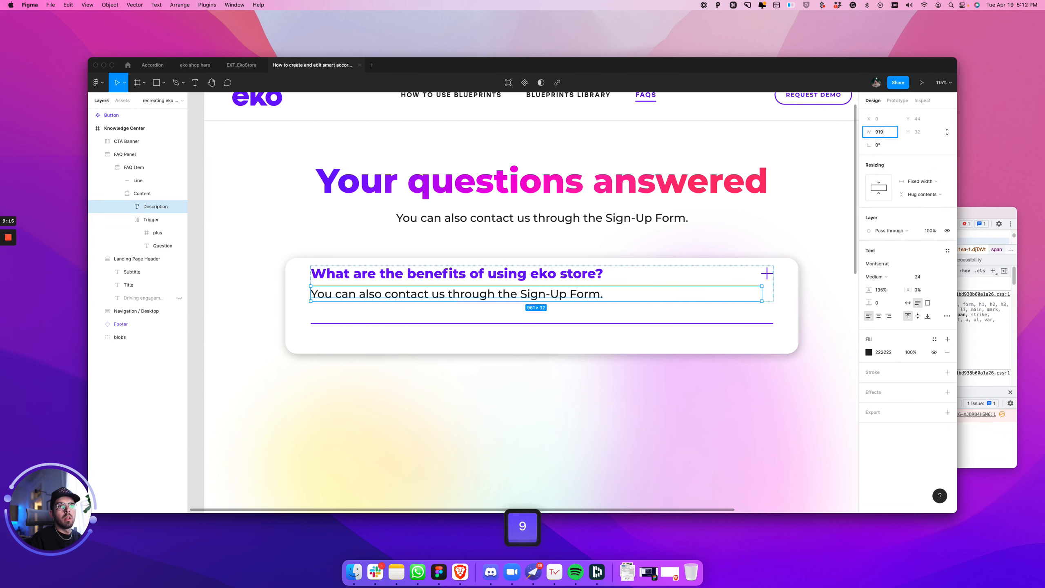
key(Return)
Step: Paste the description sentence repeatedly into the Description layer to test its wrapping and the item's growth, and undo the extra copies
key(Return)
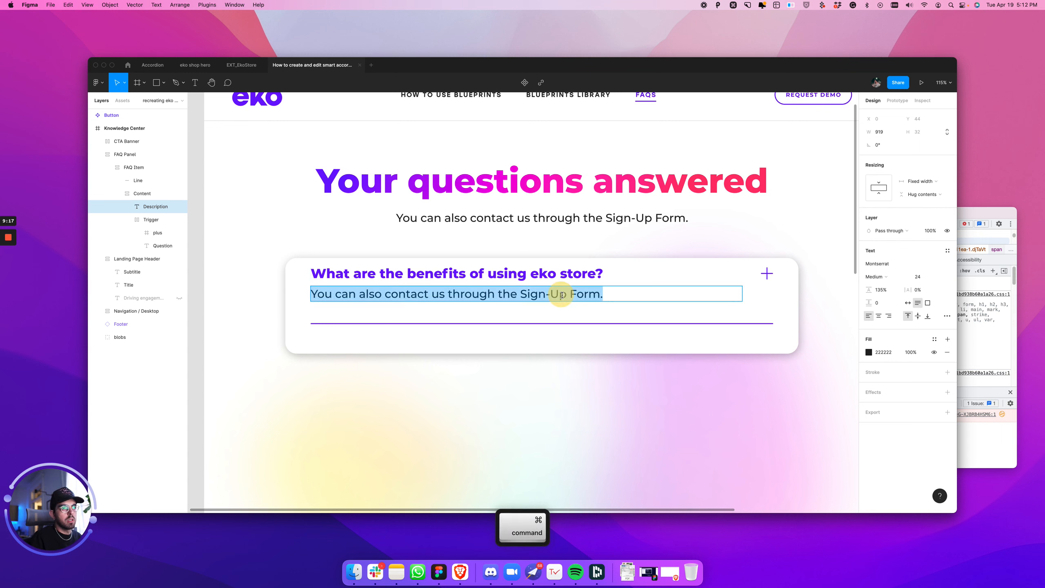
key(cmd+c)
key(cmd+v)
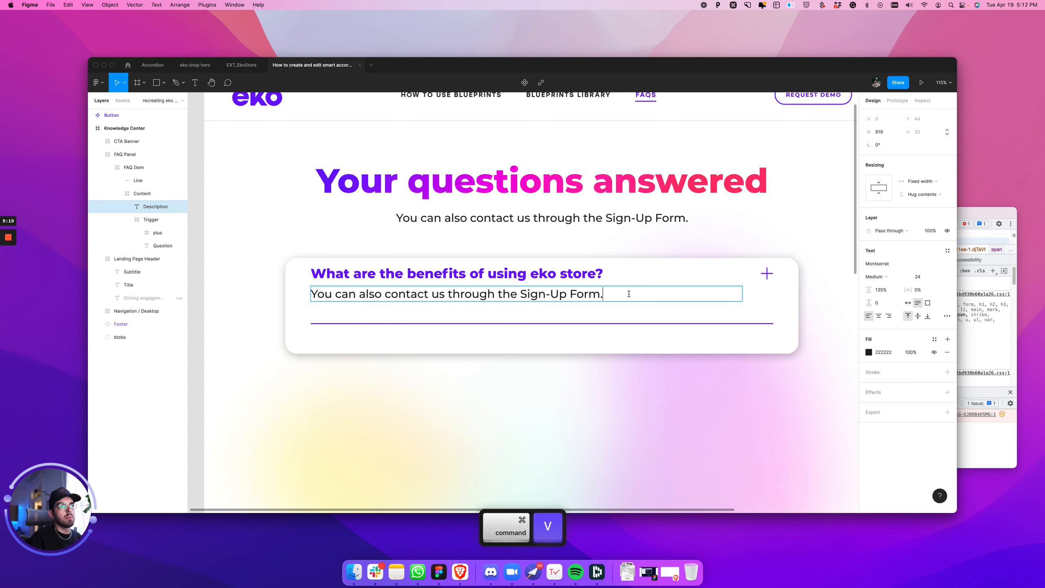
key(cmd+v)
key(cmd+v)
key(cmd+v)
key(cmd+v)
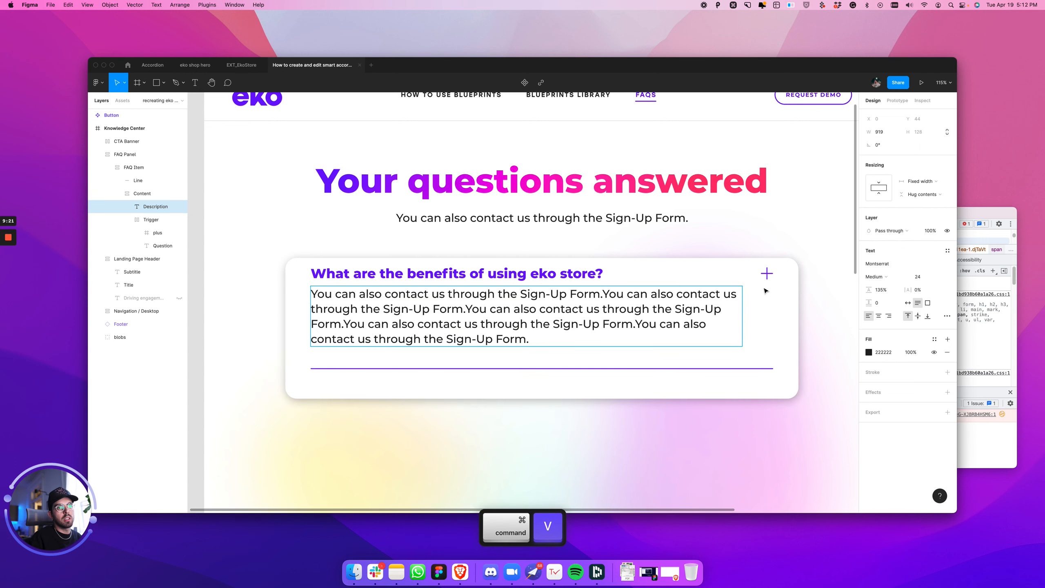
key(cmd+z)
key(cmd+z)
key(cmd+z)
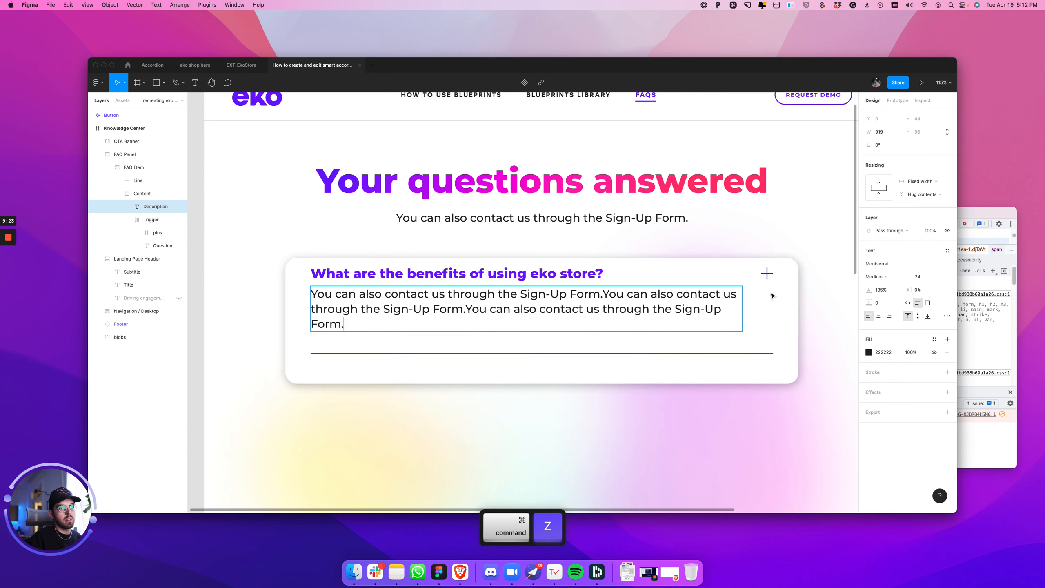
key(super+z)
key(Escape)
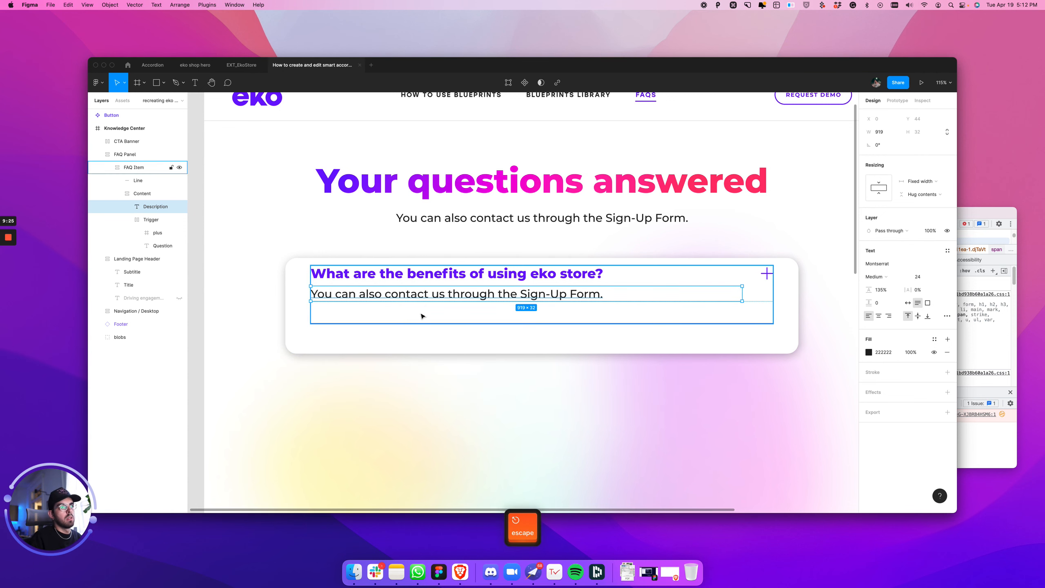
Step: Select the FAQ item's Content frame and check the spacing between question and answer on the eko store page in Brave
scroll(627, 311, down, 3)
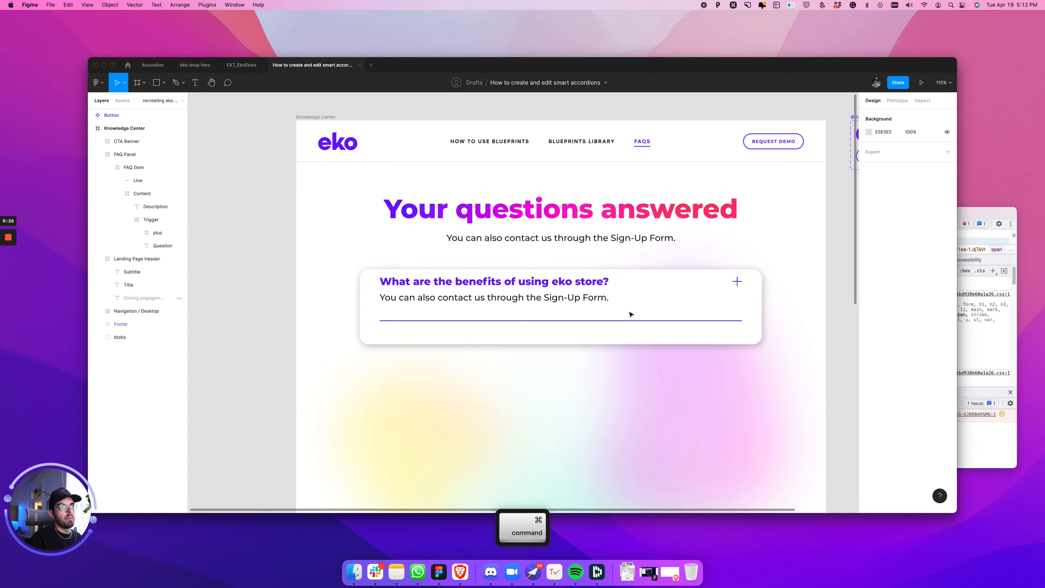
click(583, 299)
click(582, 299)
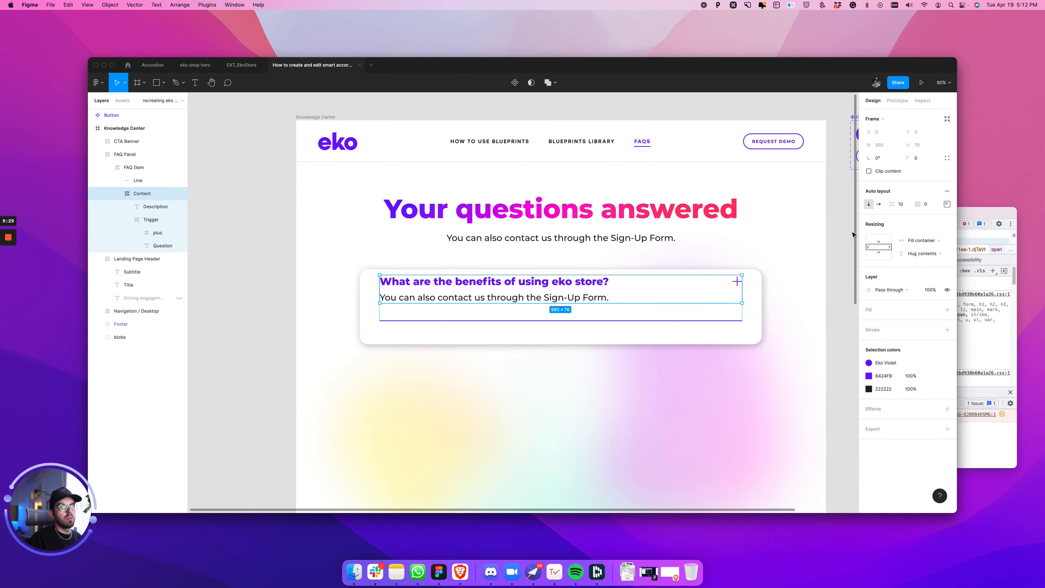
key(super+Tab)
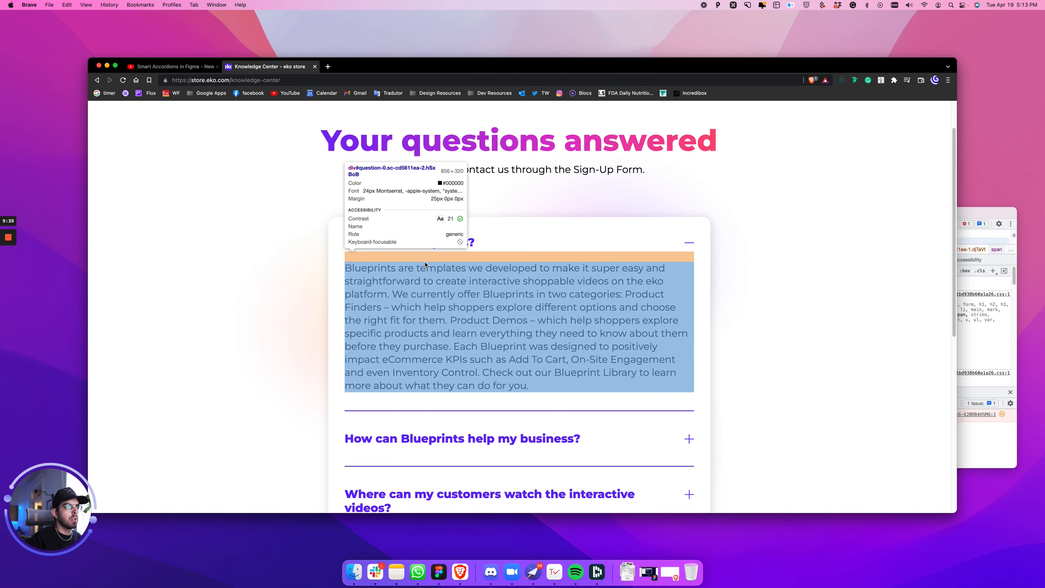
key(cmd+Tab)
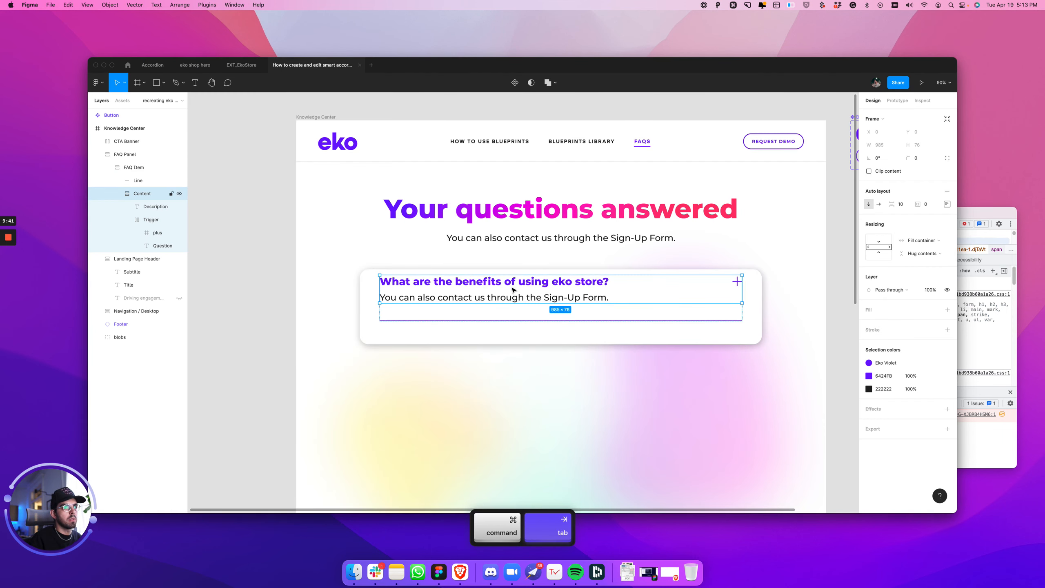
Step: Try a spacing of 32 between question and description in the Content frame, and settle on 24
click(900, 204)
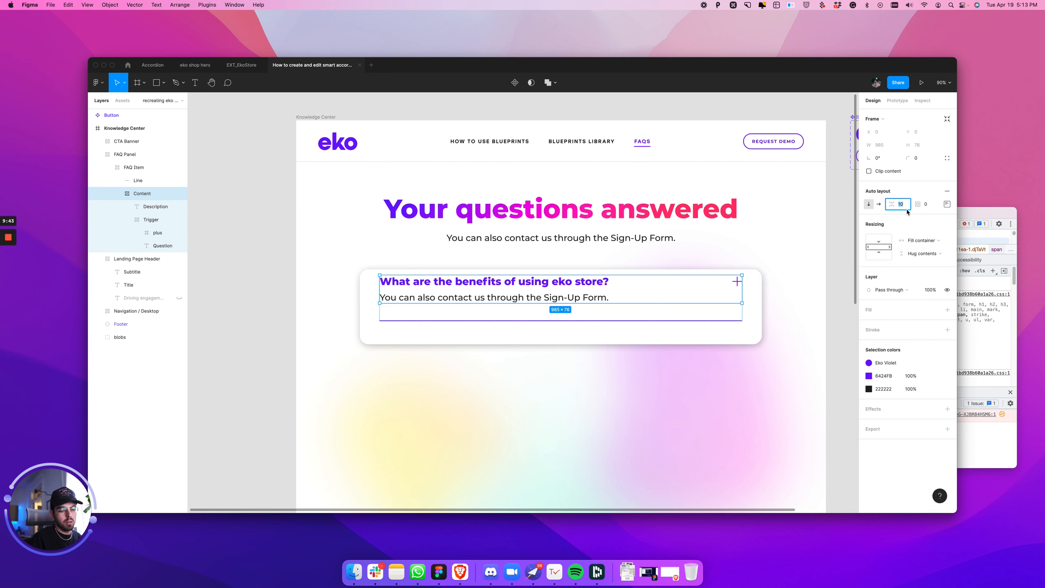
text(32)
key(Return)
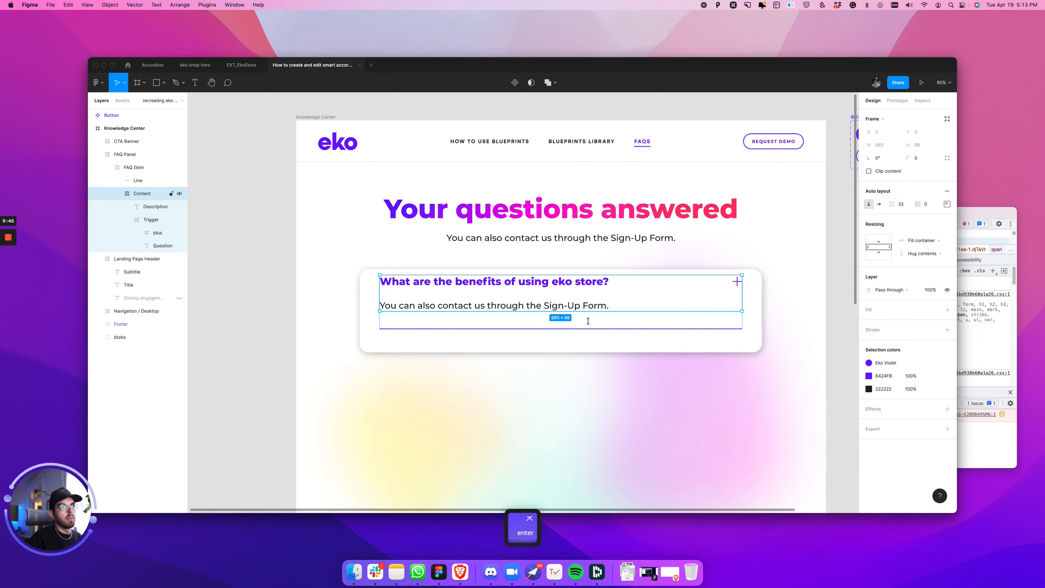
key(alt)
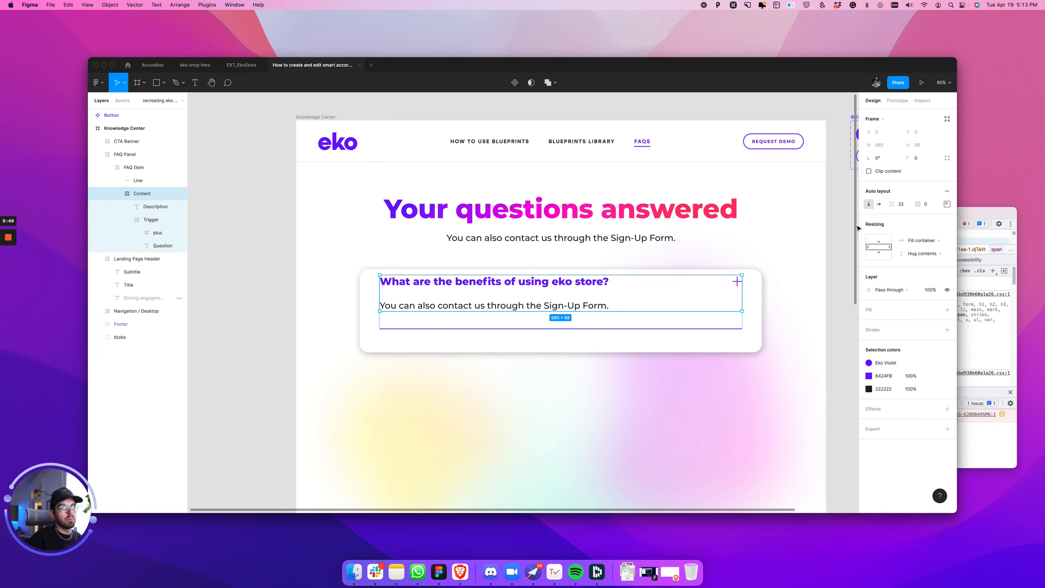
click(904, 207)
text(24)
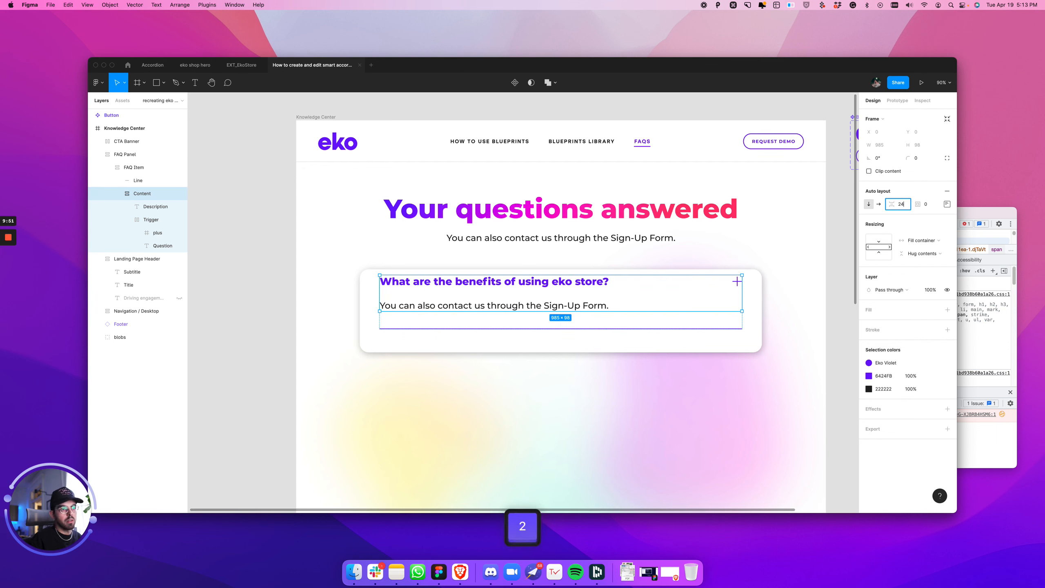
key(Return)
key(alt)
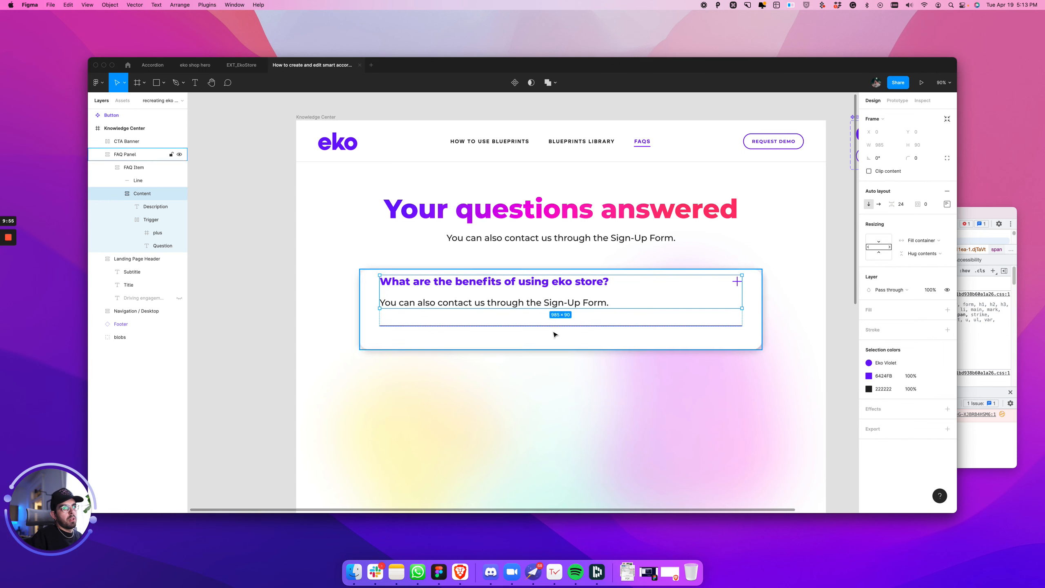
Step: Duplicate the FAQ Item from the FAQ Panel onto the empty canvas beside the Knowledge Center frame, below the Button component
click(413, 366)
click(405, 301)
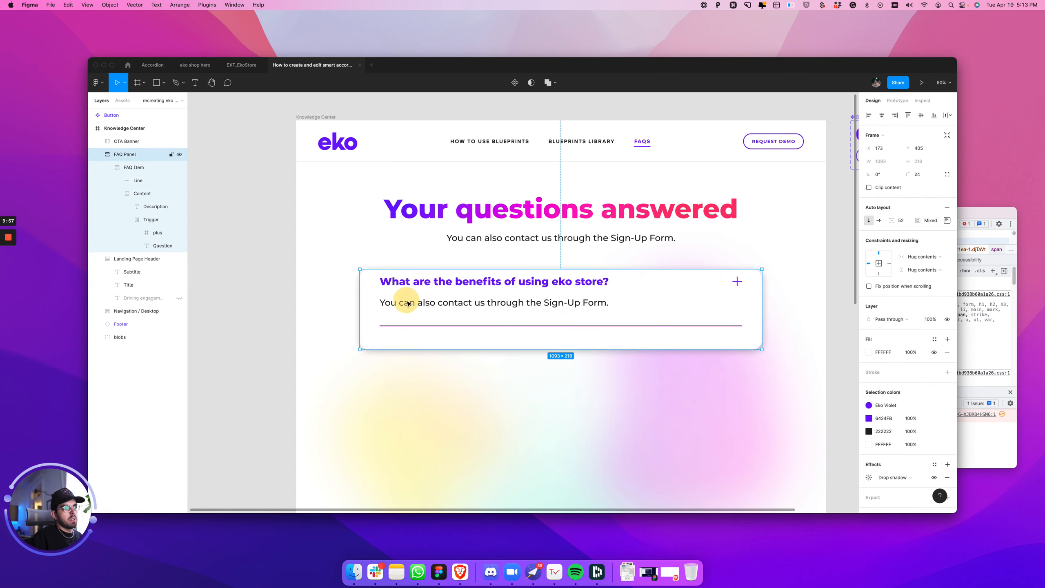
click(405, 302)
key(space)
drag(815, 280, 641, 324)
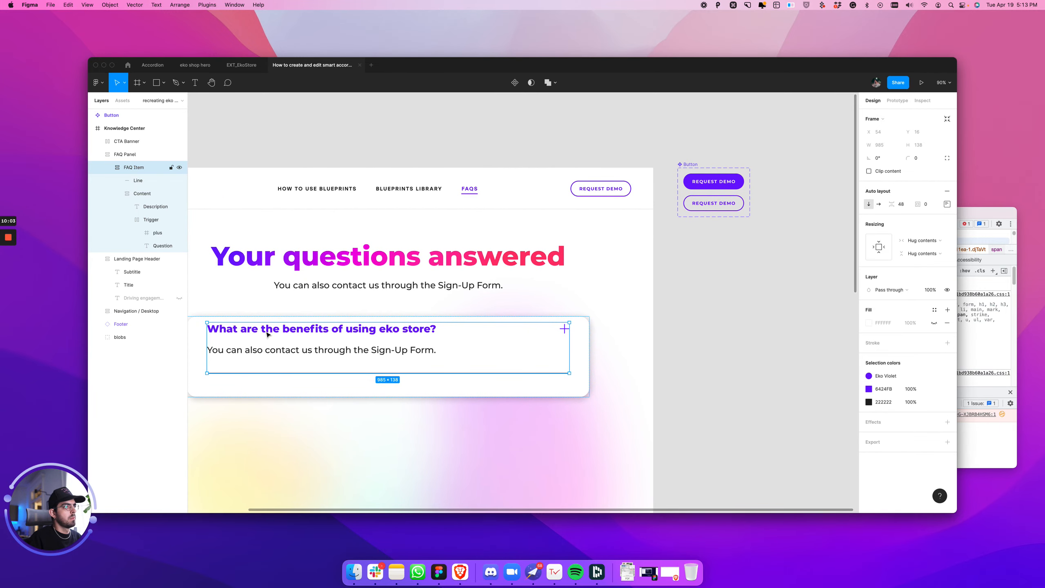
drag(267, 334, 698, 256)
key(space)
drag(285, 399, 775, 245)
scroll(718, 217, right, 10)
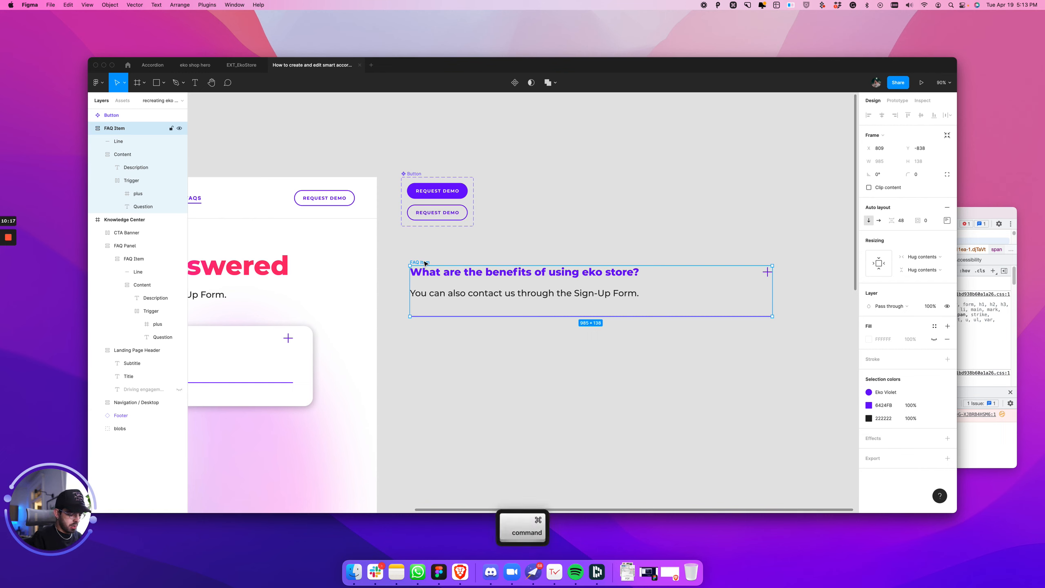
Step: Make the copied FAQ Item a component with a second variant, left-aligned below the Button component
key(super+alt+k)
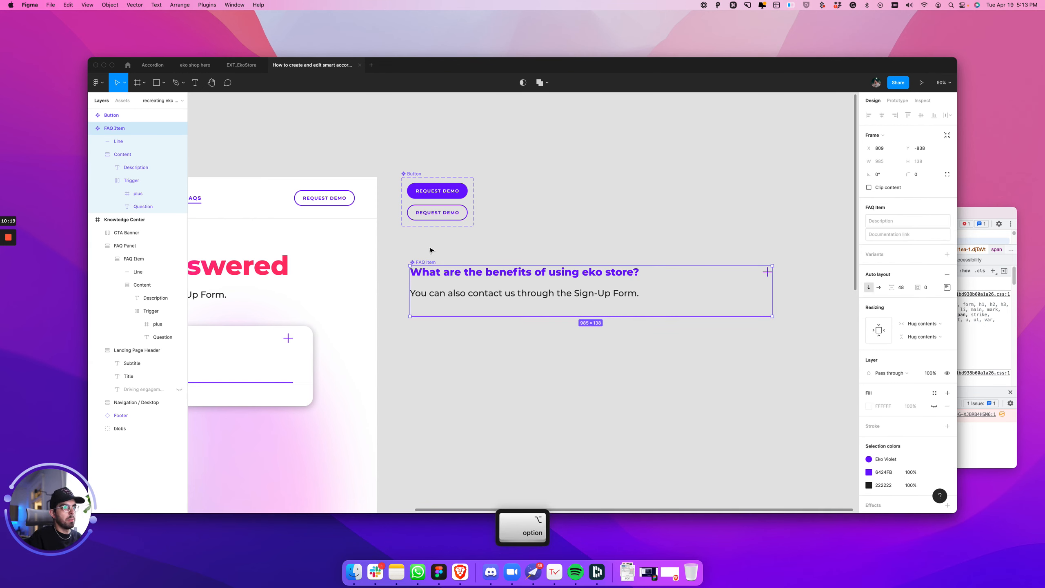
drag(427, 264, 419, 248)
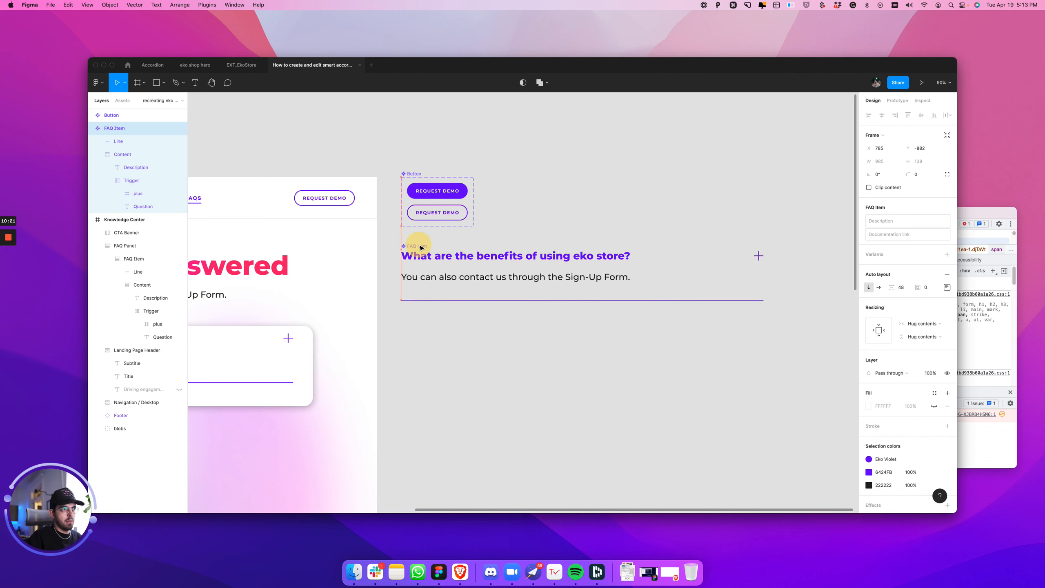
click(947, 254)
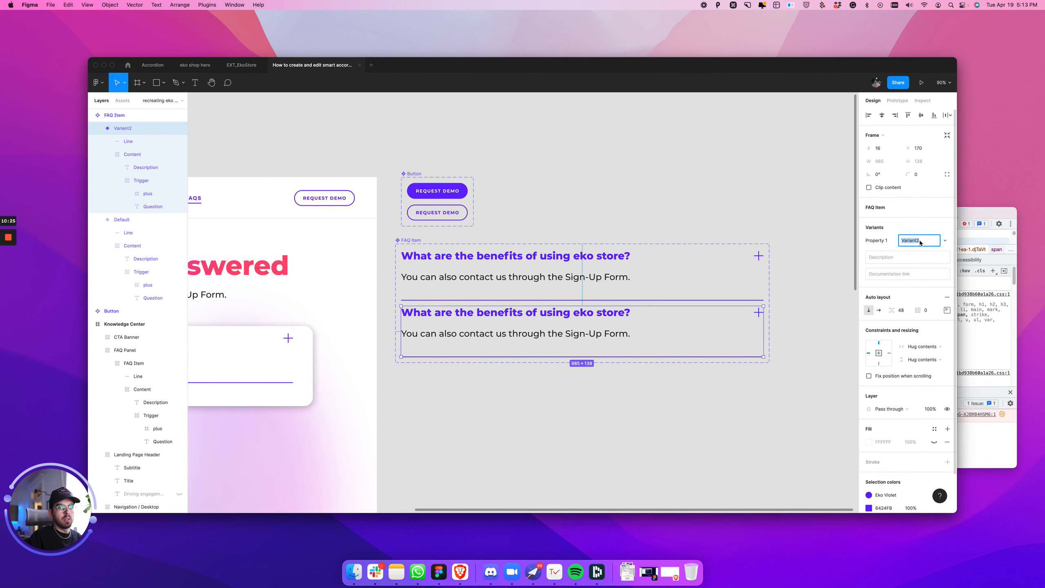
click(406, 240)
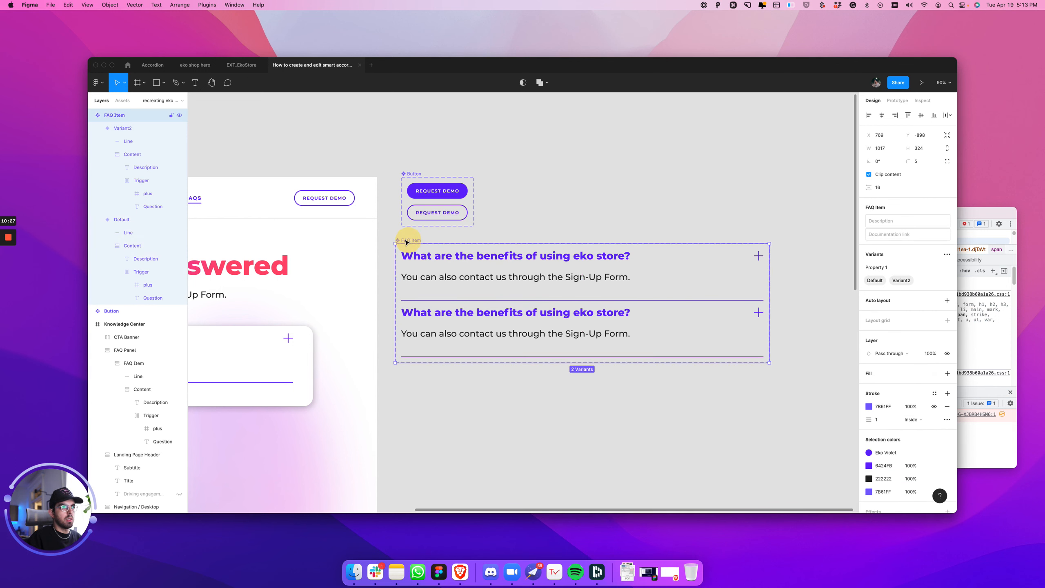
drag(406, 242, 413, 245)
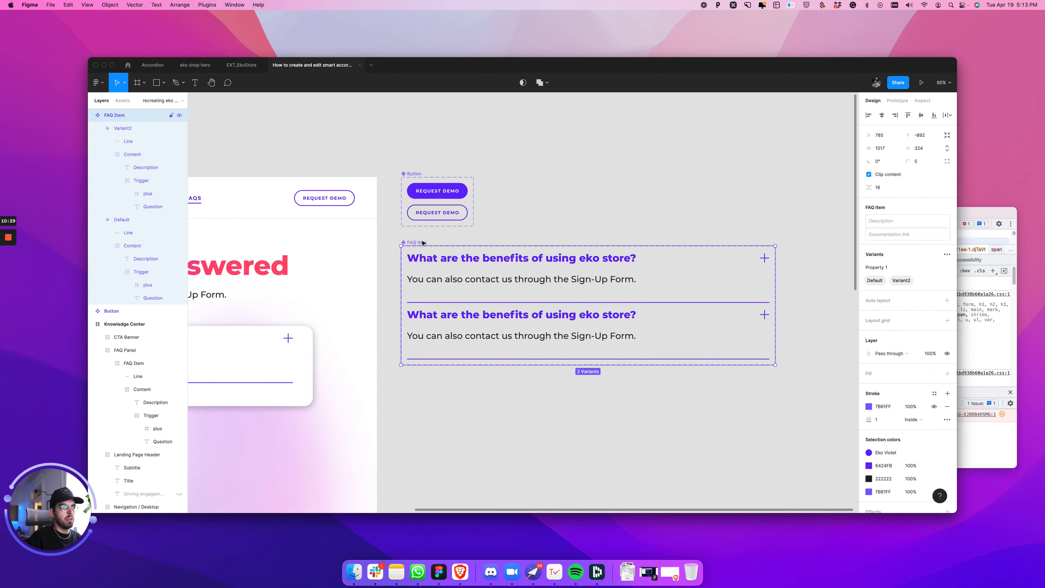
Step: Rename the FAQ Item component set's variant property to "Open?"
double_click(889, 268)
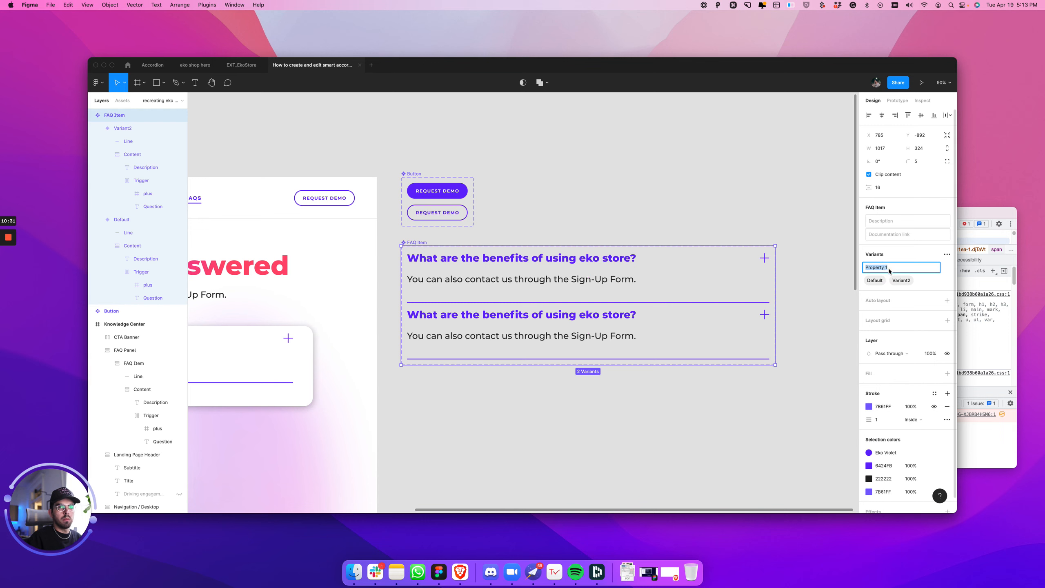
text(Open?)
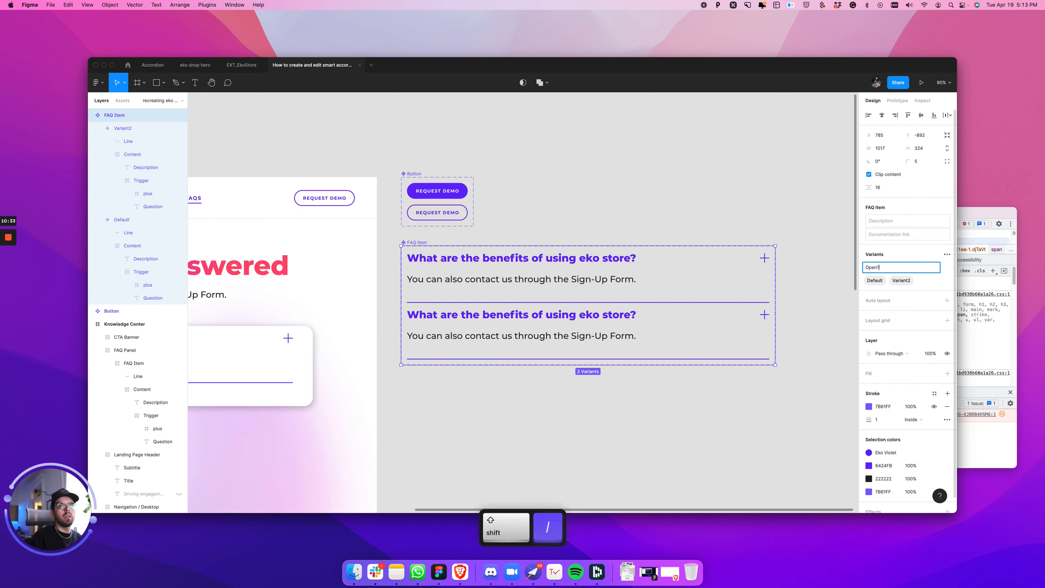
key(Return)
click(737, 281)
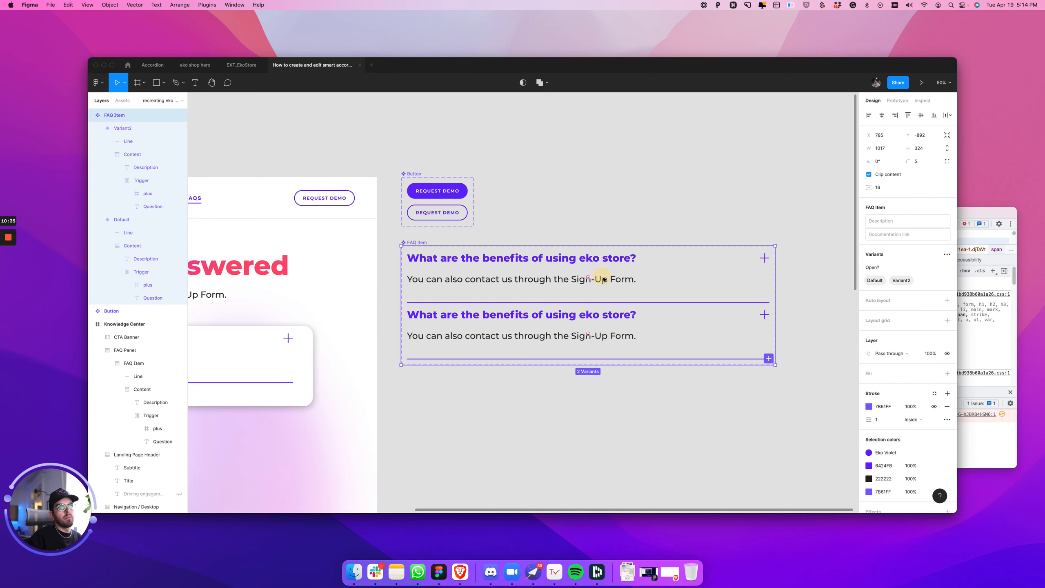
Step: Set the Open? value to Yes for the lower FAQ Item variant and to No for the upper one
click(613, 325)
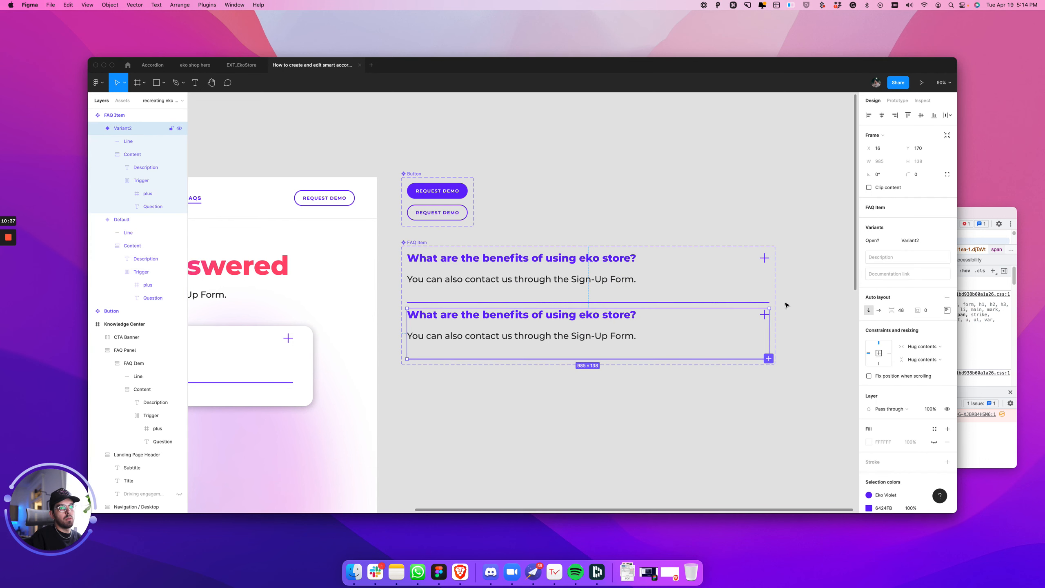
text(Yes)
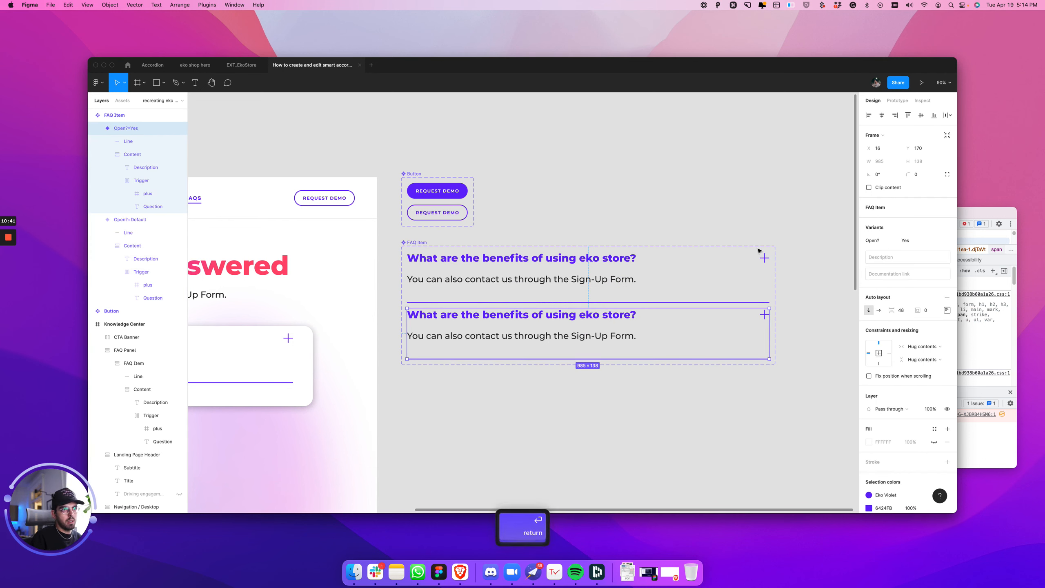
click(681, 258)
click(909, 243)
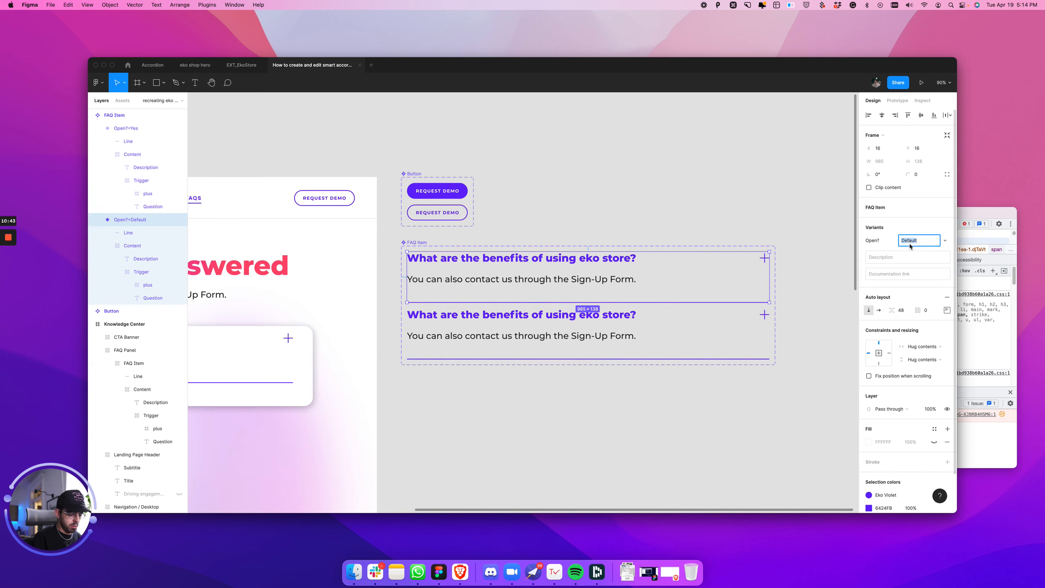
text(No)
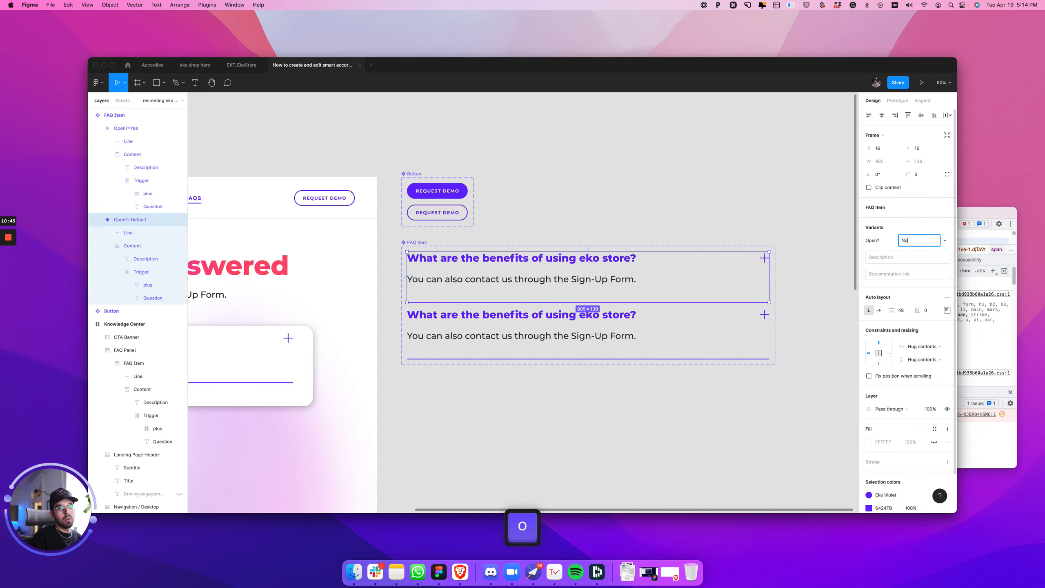
key(Return)
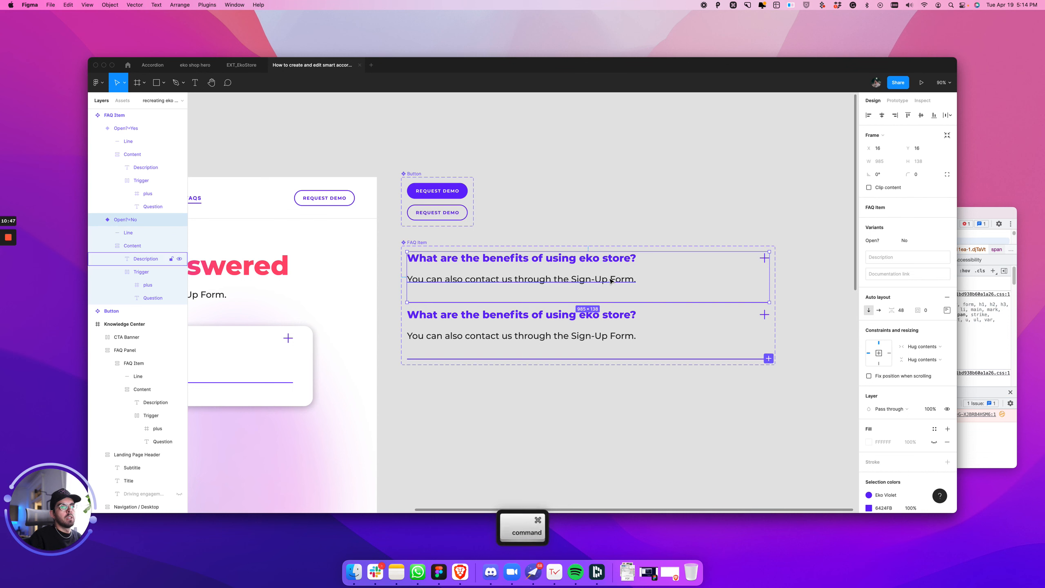
Step: Hide the Description text in the Open?=No variant
super+click(610, 281)
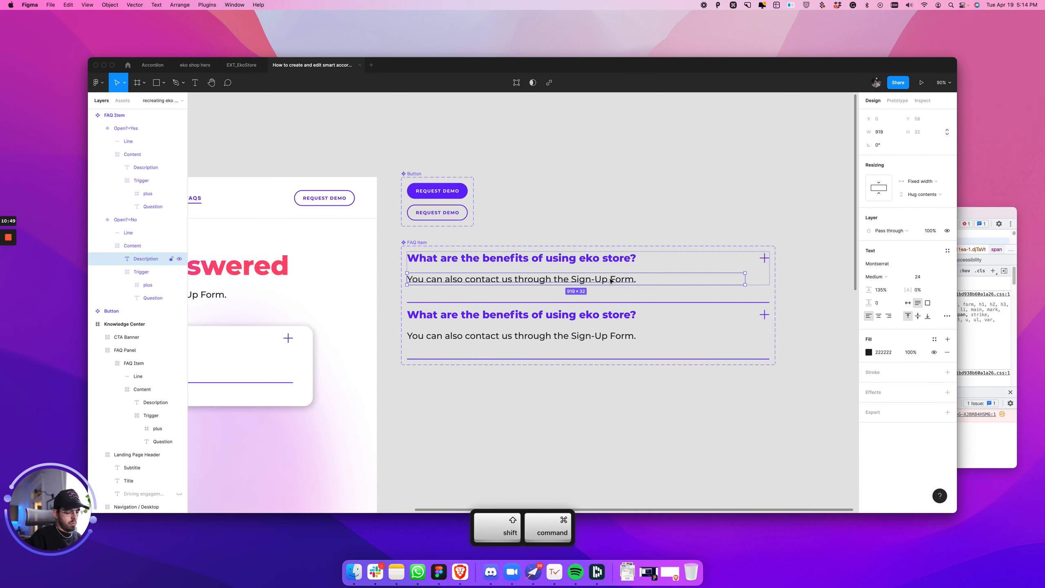
key(shift+super+h)
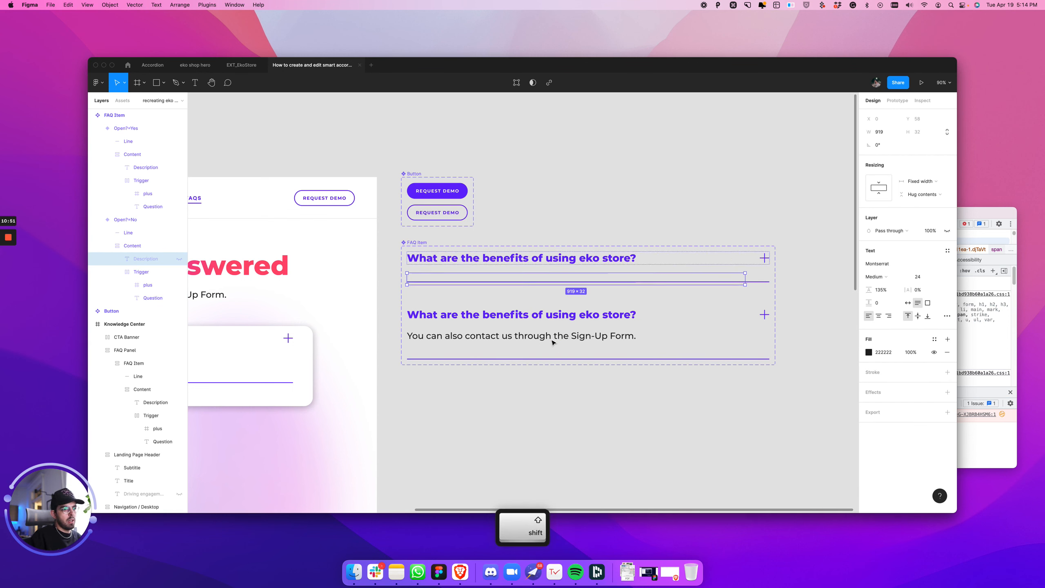
key(super+z)
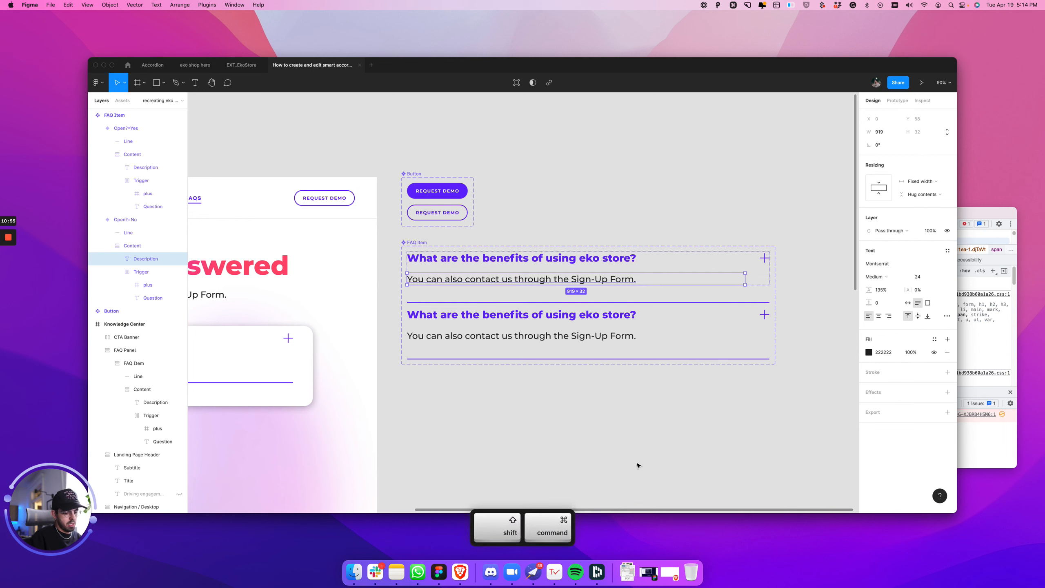
key(shift+super+h)
Step: Compare the Open?=No and Open?=Yes variants and examine the FAQ Item set's variant property
click(686, 263)
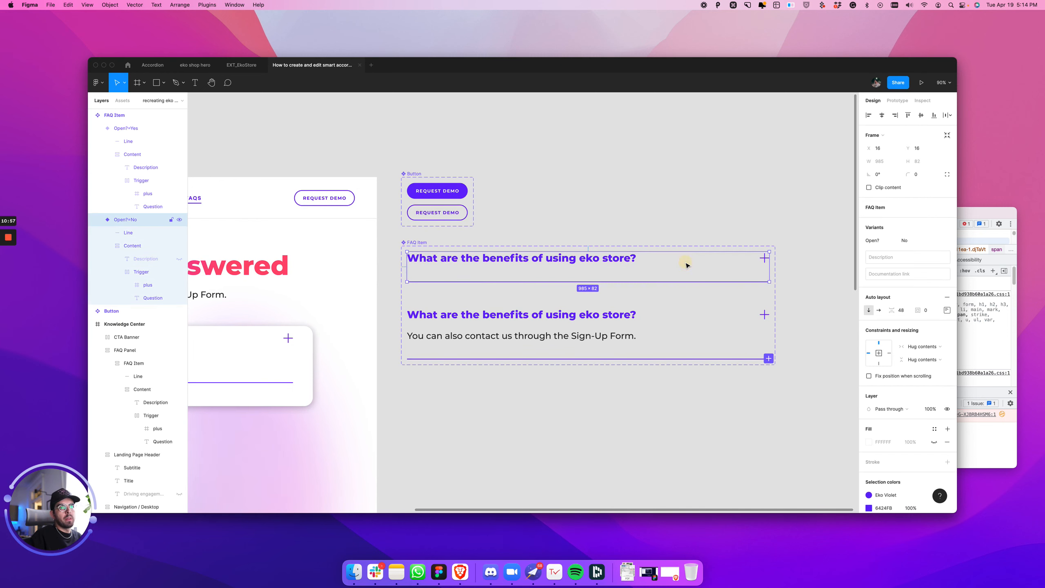
click(442, 332)
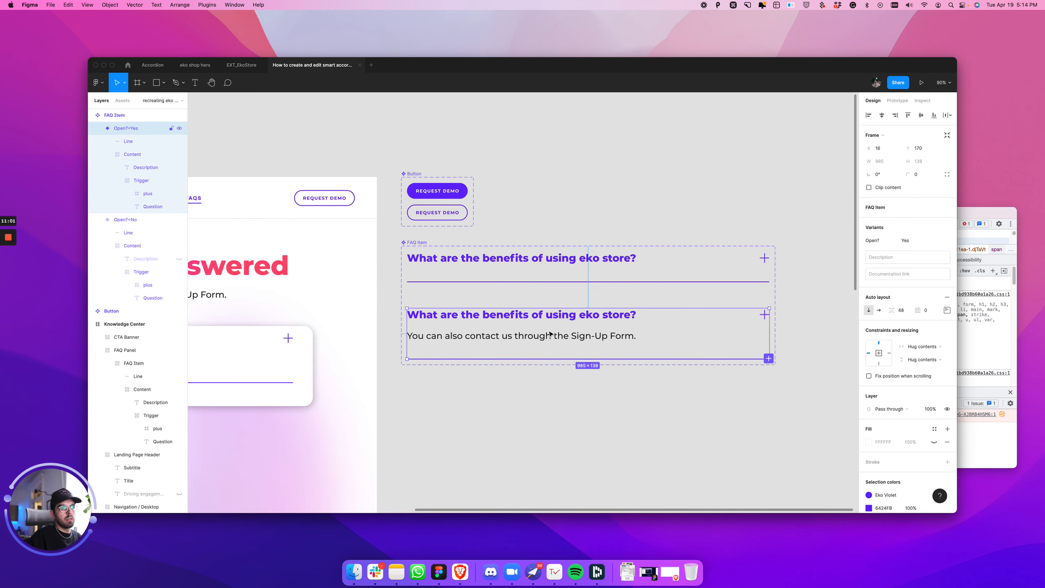
click(624, 260)
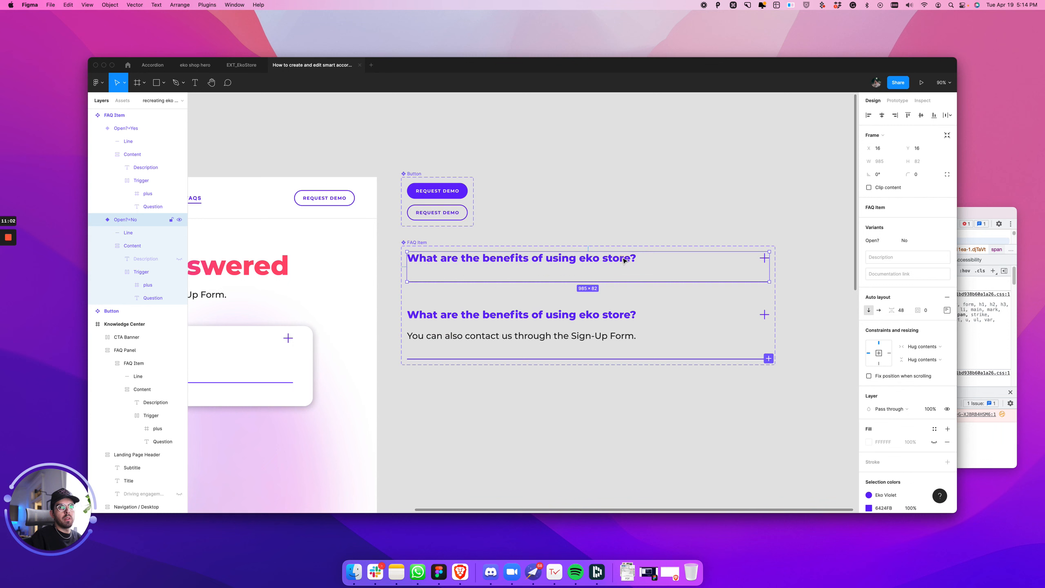
click(583, 422)
click(746, 257)
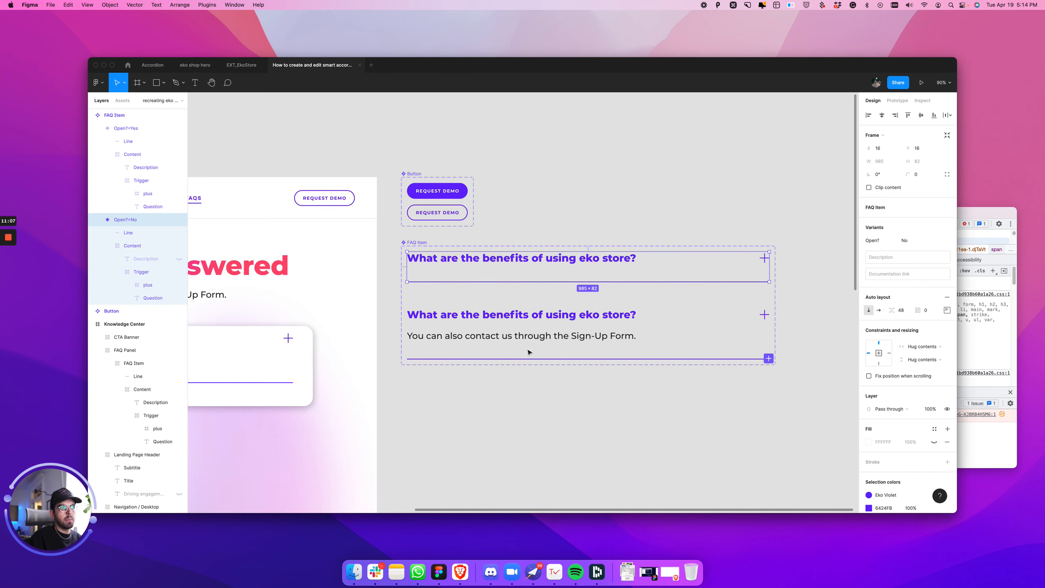
click(416, 242)
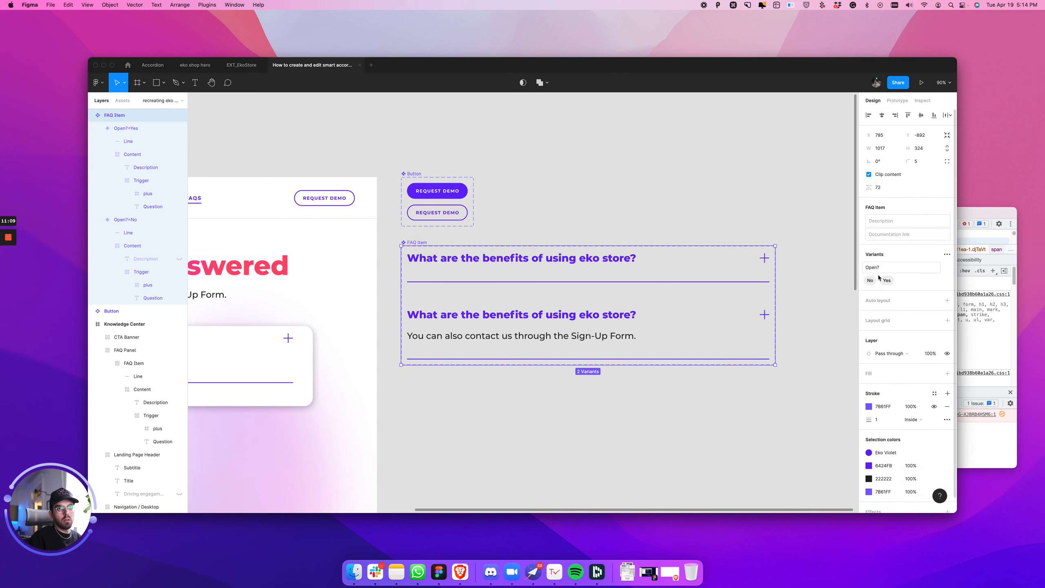
click(602, 269)
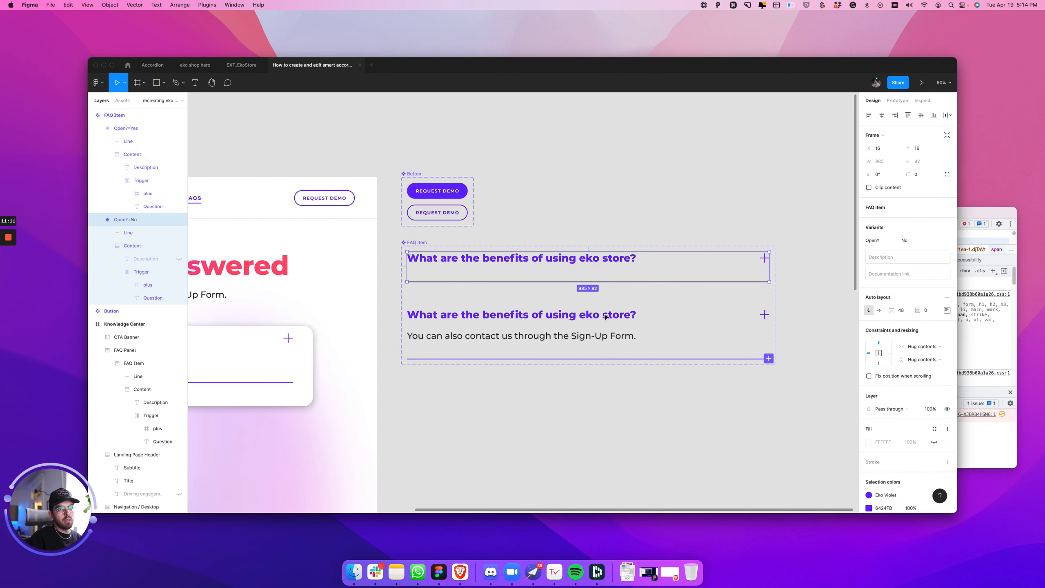
click(606, 326)
Step: Place an instance of the Open?=No variant on the canvas just below the FAQ Item component set
scroll(618, 434, down, 5)
scroll(618, 434, right, 4)
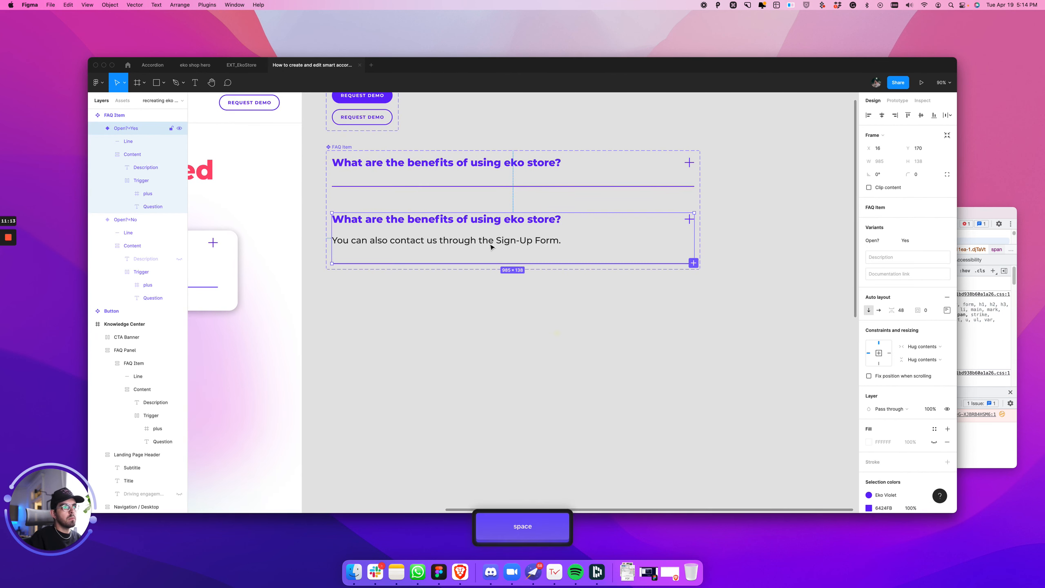
click(473, 173)
drag(455, 362, 465, 306)
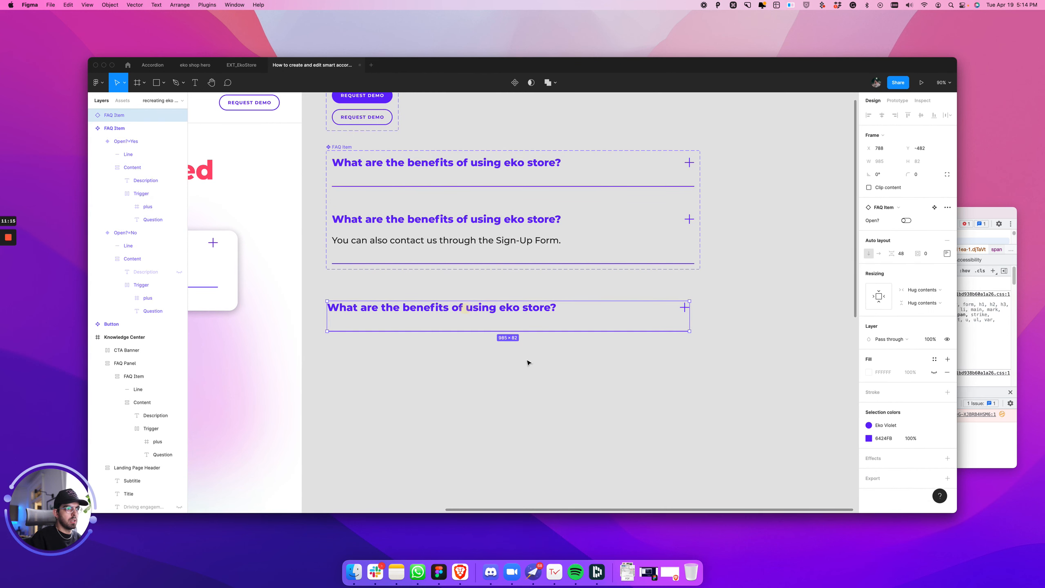
Step: Test the Open? property of the FAQ Item instance by switching it on and off
click(905, 221)
click(906, 221)
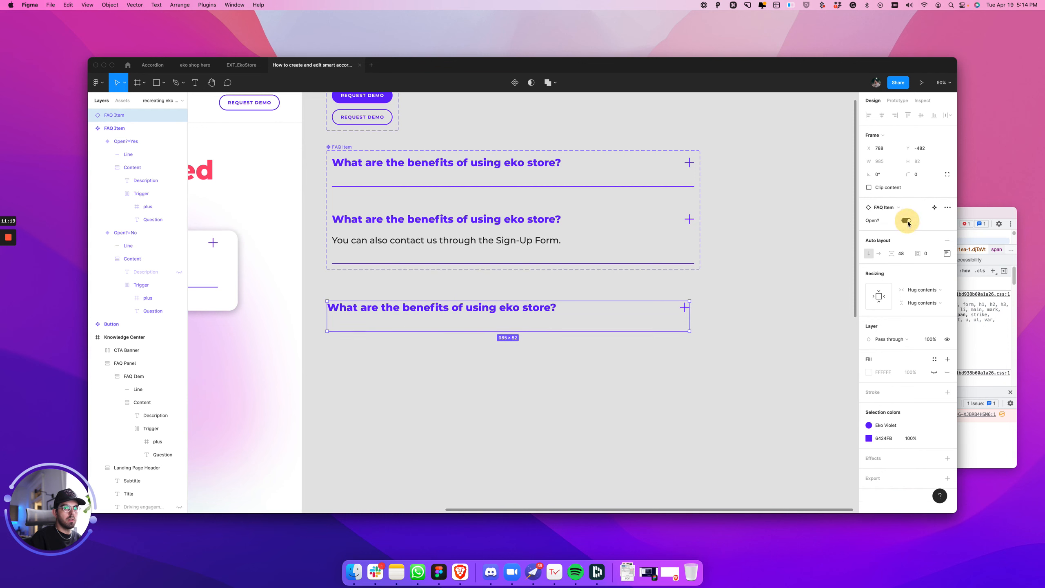
click(905, 221)
click(905, 221)
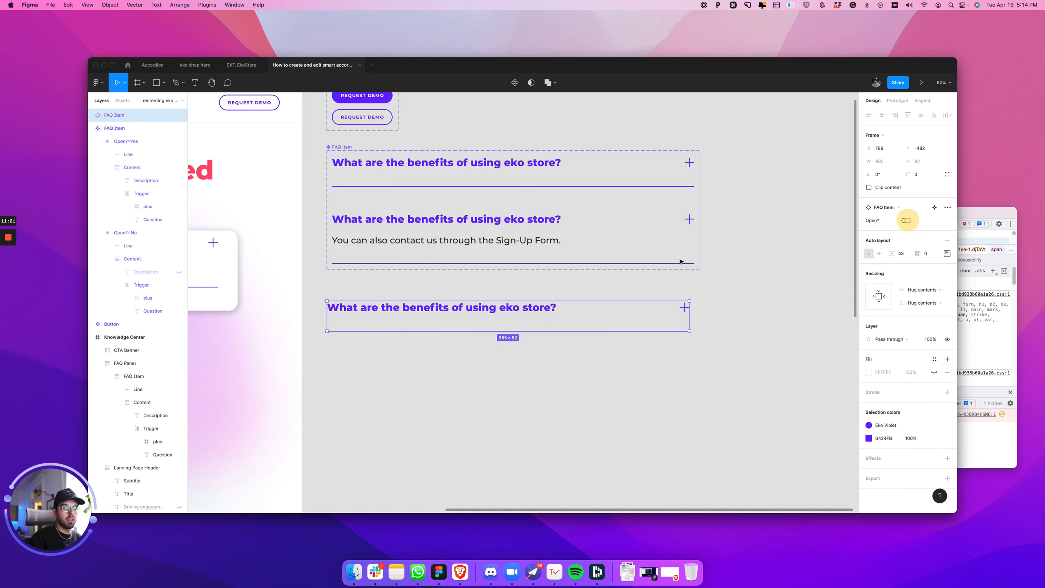
Step: Delete the FAQ Item instance below the component set
click(503, 287)
click(408, 306)
key(BackSpace)
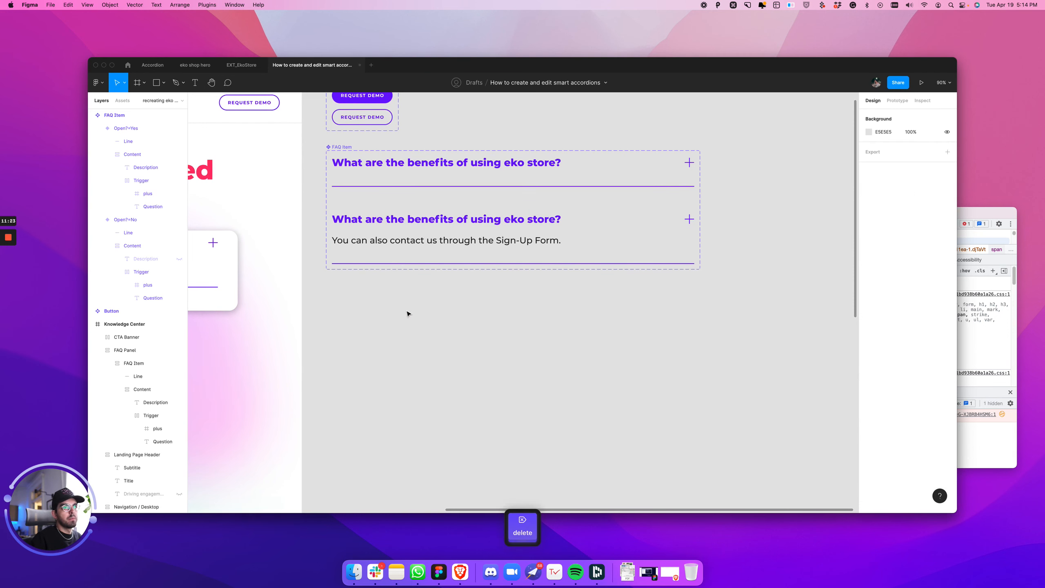
Step: Set the Open? property value of the expanded FAQ Item variant to "Open"
click(456, 221)
click(913, 240)
text(Open)
key(Return)
Step: Set the Open? property value of the collapsed FAQ Item variant to "Closed"
click(641, 168)
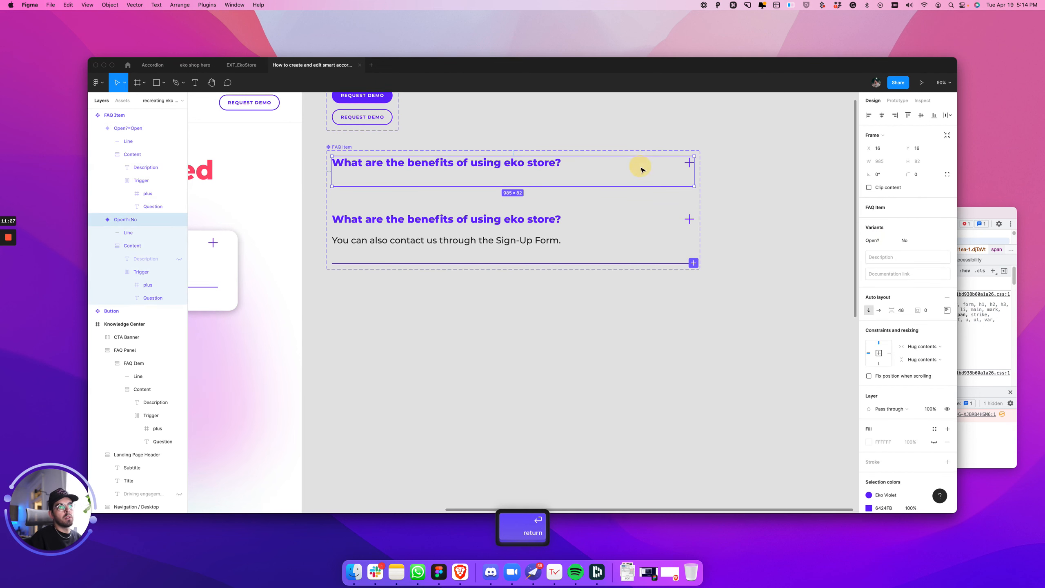
click(921, 241)
text(Closed)
key(Return)
Step: Place an instance of the expanded FAQ Item variant below the component set and inspect its Open? options
click(553, 243)
drag(553, 242, 503, 338)
click(909, 220)
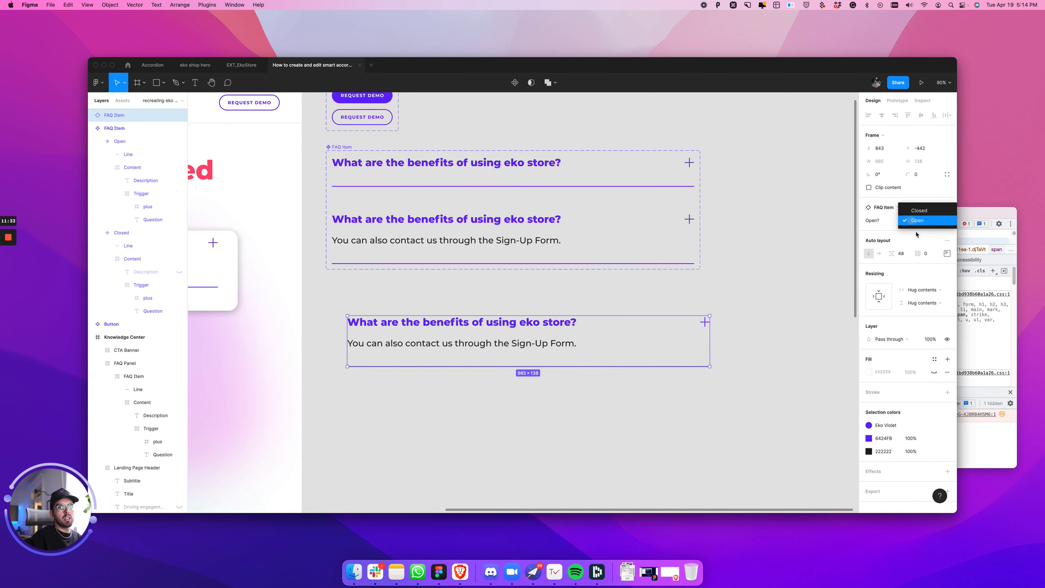
click(767, 276)
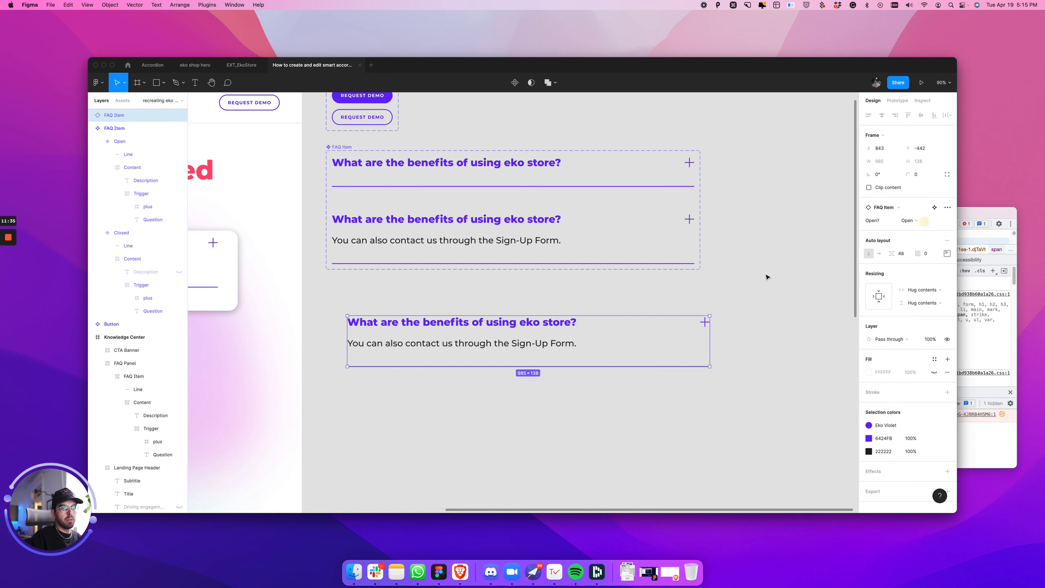
Step: Undo the placement of the FAQ Item instance and the "Closed" variant value
key(super+z)
key(super+z)
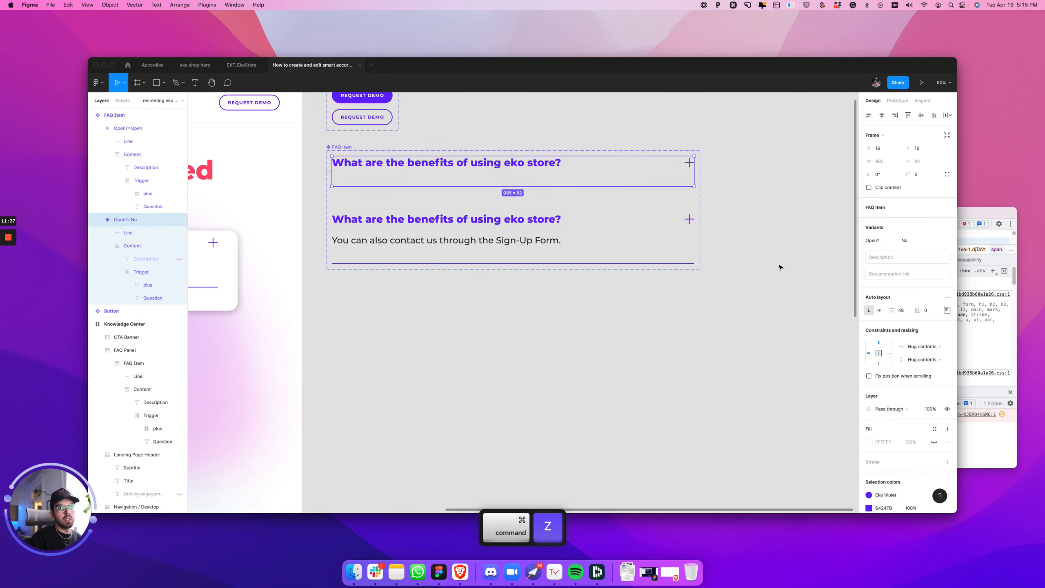
key(super+z)
Step: Rotate the V Line of the plus icon in the expanded variant to horizontal so the icon forms a minus
scroll(683, 229, up, 10)
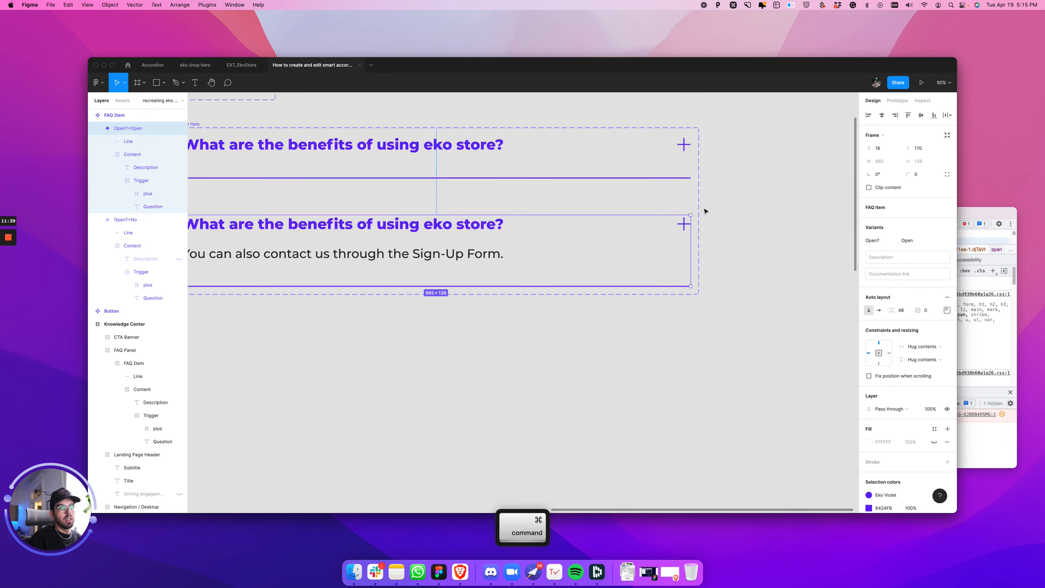
scroll(683, 229, up, 5)
super+click(646, 252)
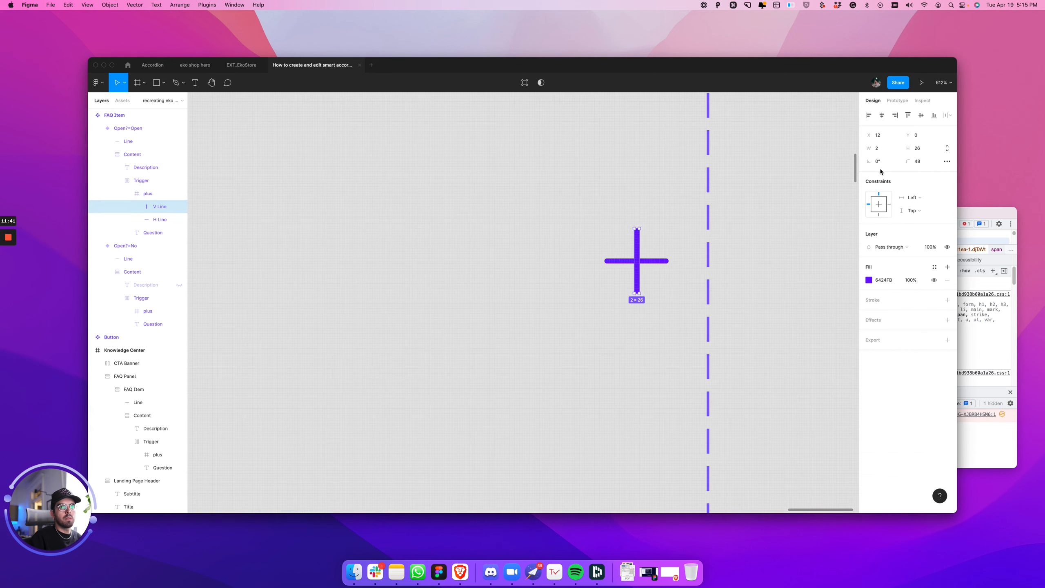
drag(641, 297, 672, 253)
click(770, 269)
scroll(782, 304, down, 12)
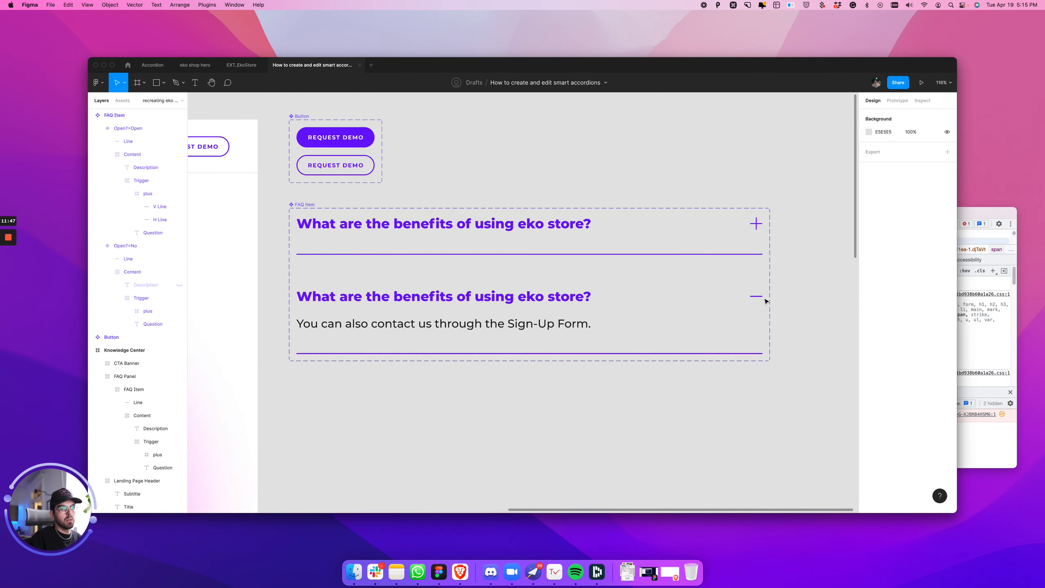
scroll(762, 299, up, 2)
scroll(756, 296, down, 3)
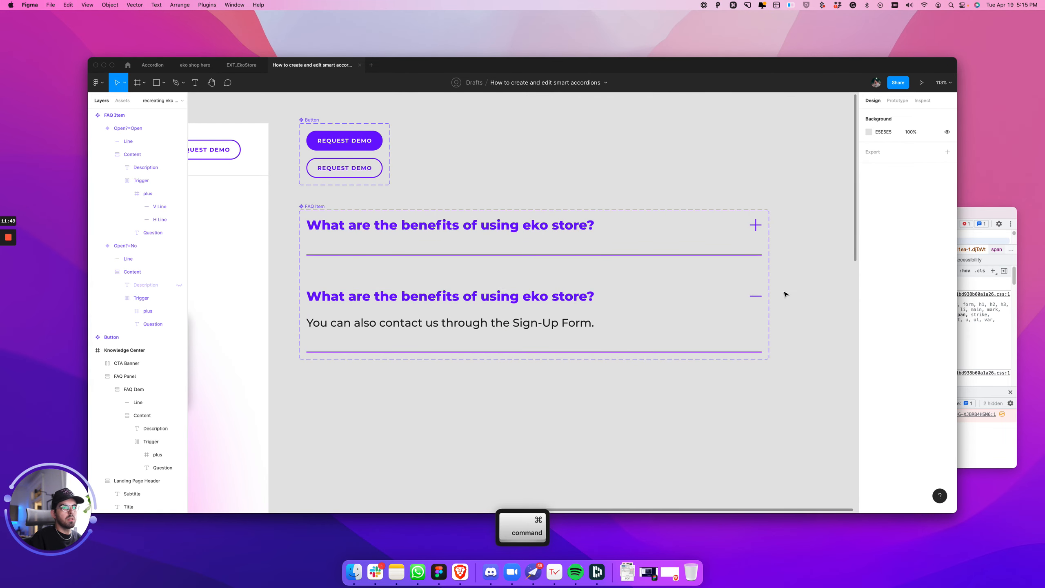
super+click(756, 296)
click(808, 304)
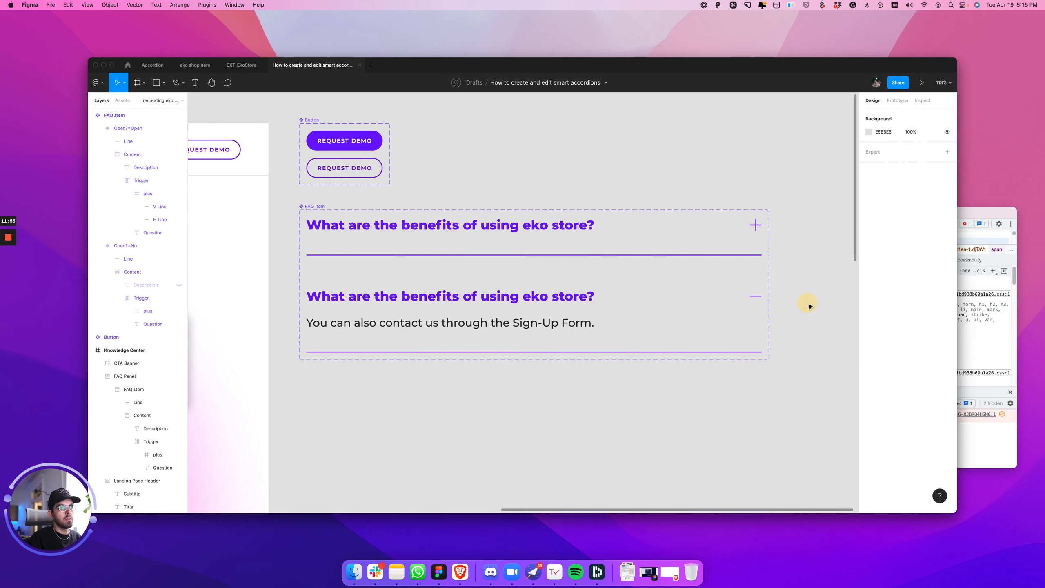
Step: Connect the collapsed variant's Trigger frame to the expanded variant with an On click, Change to interaction
scroll(461, 335, down, 3)
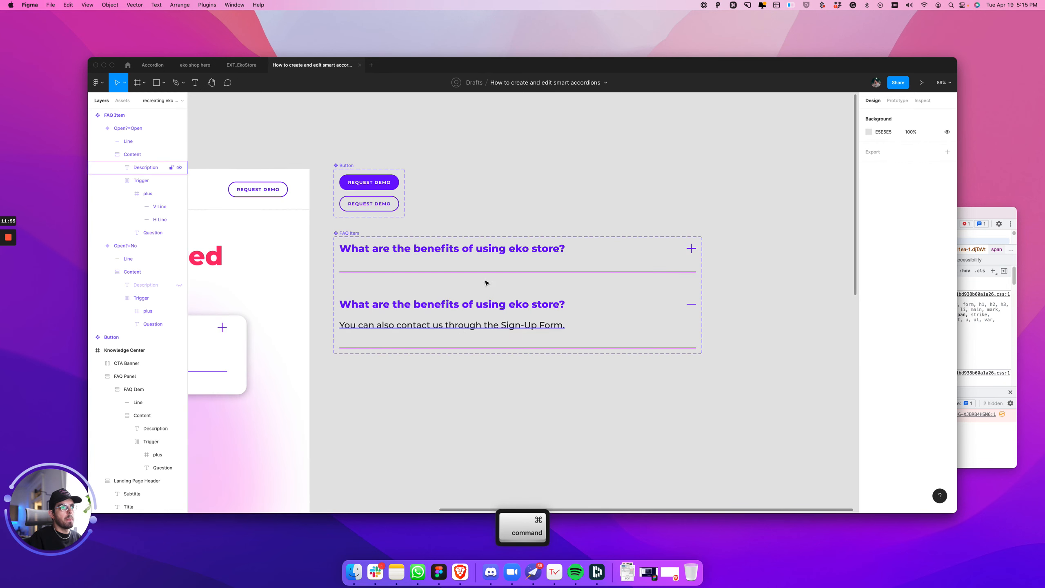
super+click(502, 250)
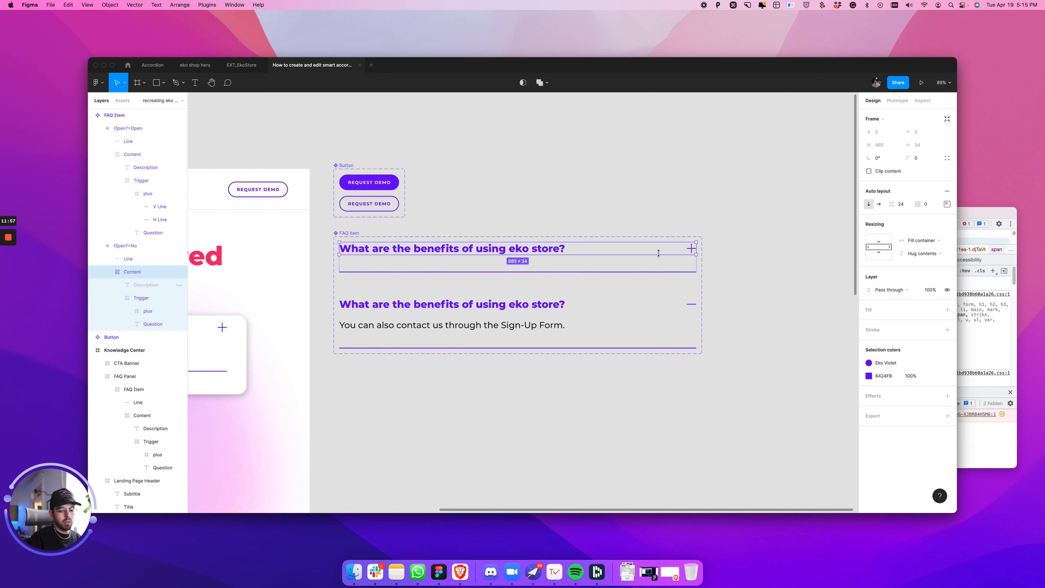
key(alt+9)
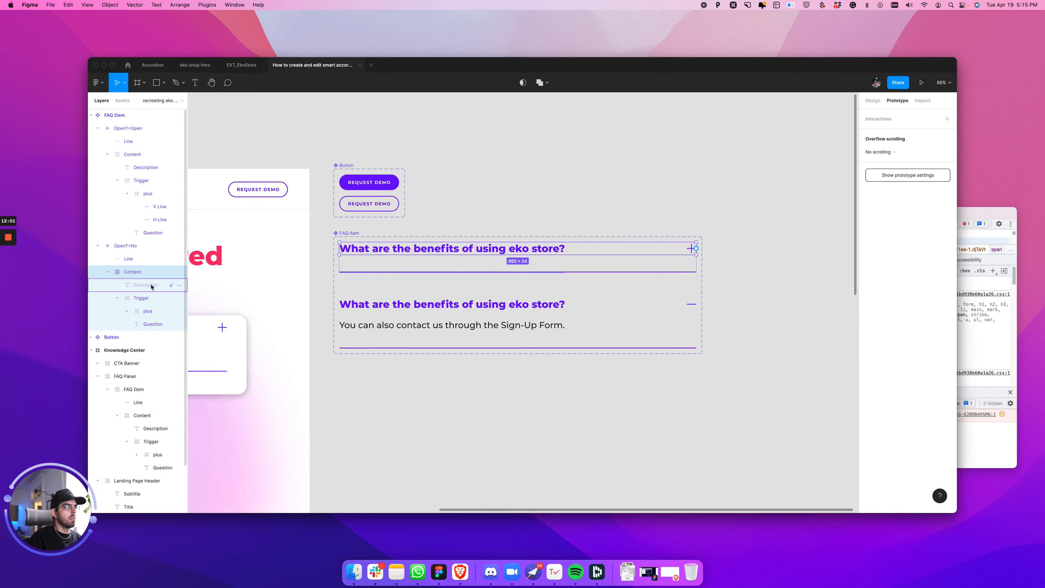
click(138, 300)
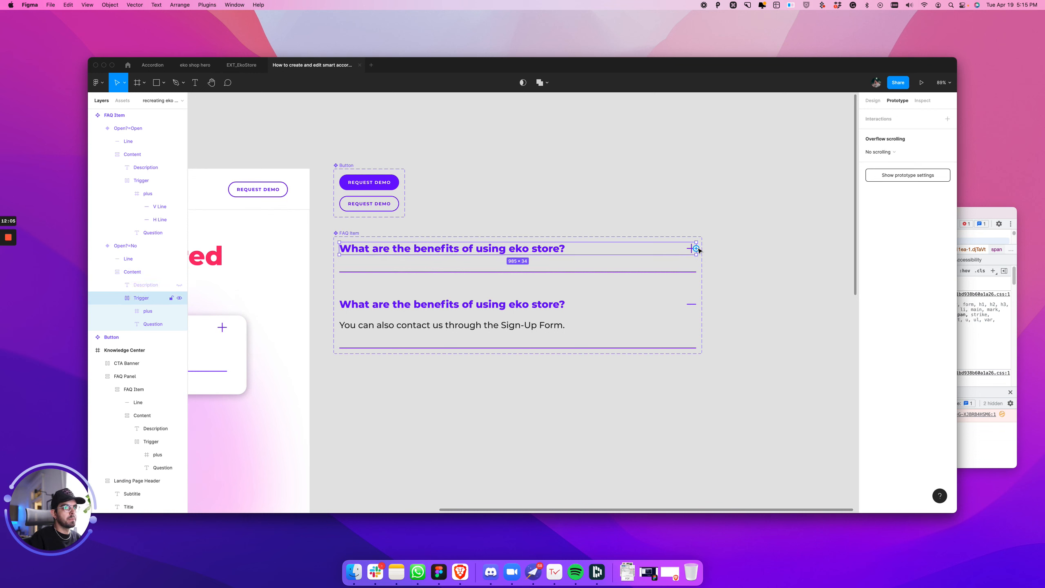
drag(751, 302, 616, 314)
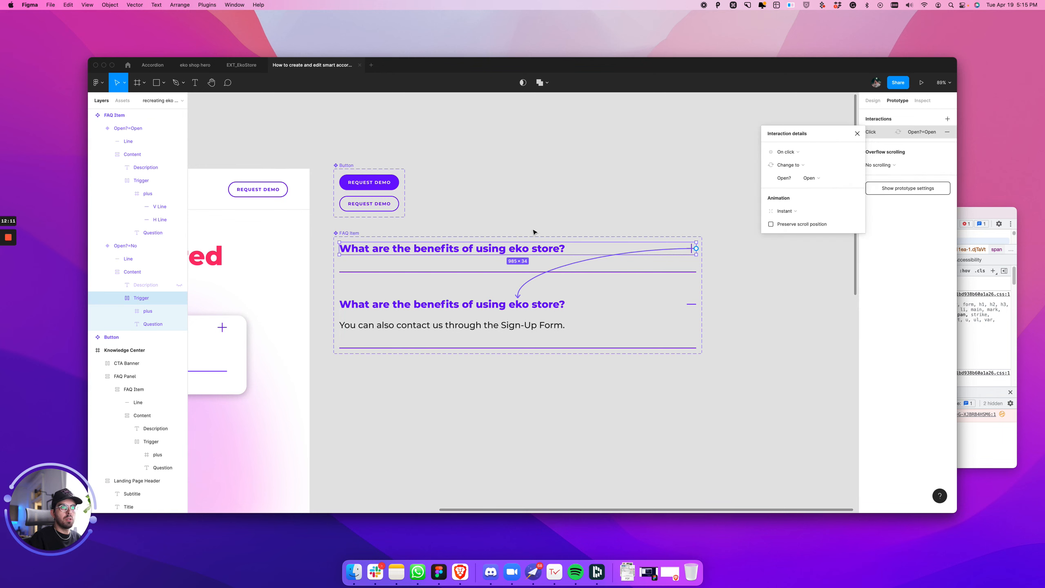
click(786, 167)
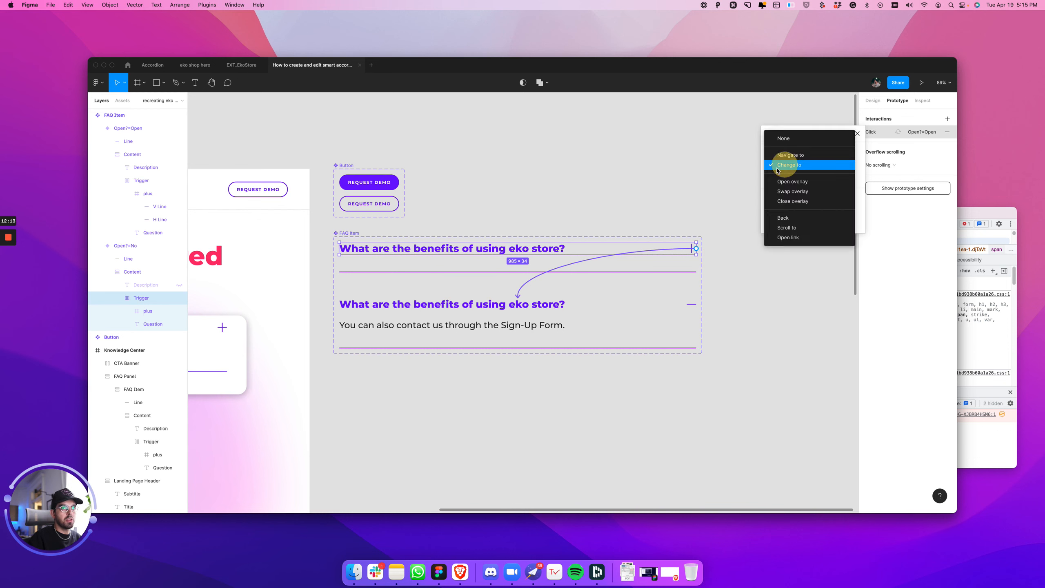
click(753, 310)
Step: Switch back and forth between the Design and Prototype modes with the collapsed FAQ Item variant selected
click(752, 305)
key(space)
drag(776, 334, 592, 310)
click(361, 261)
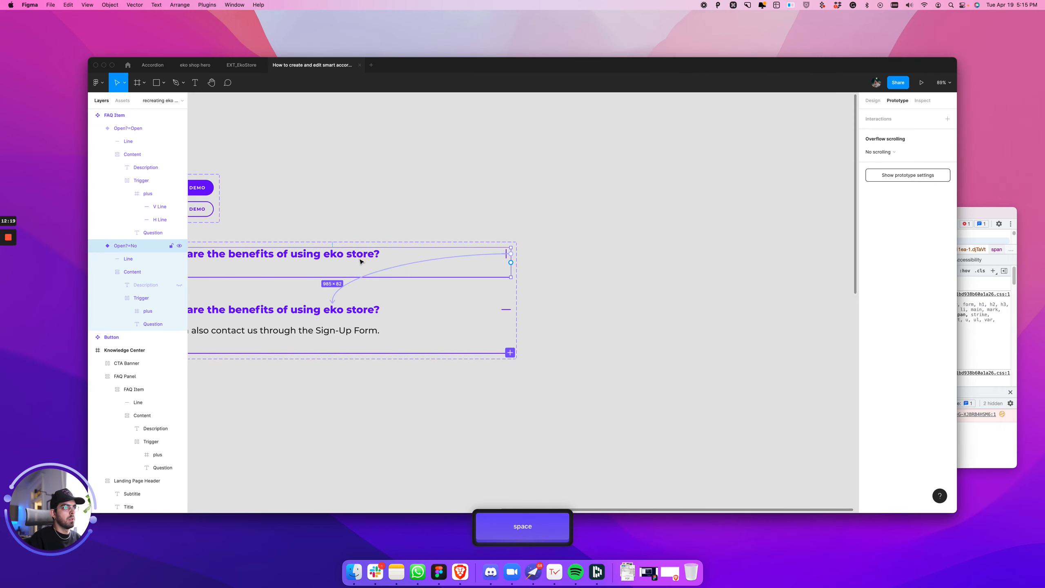
key(alt+8)
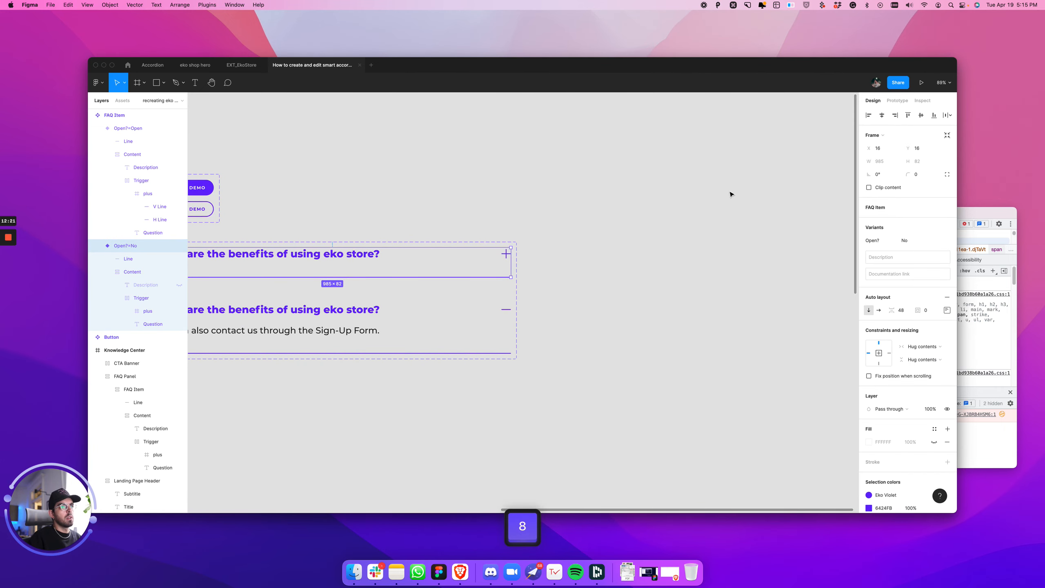
key(alt)
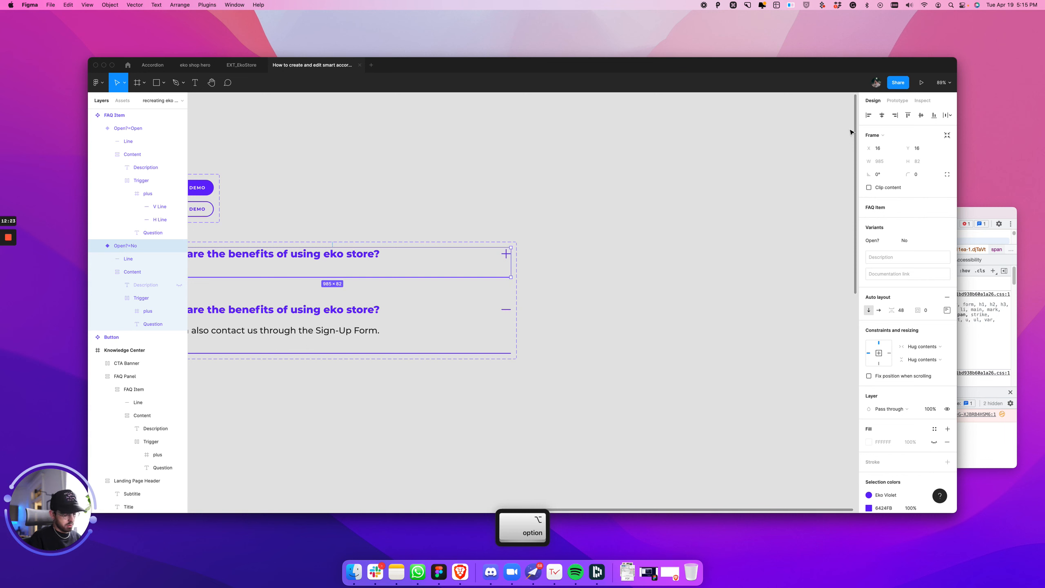
key(alt+9)
key(alt+8)
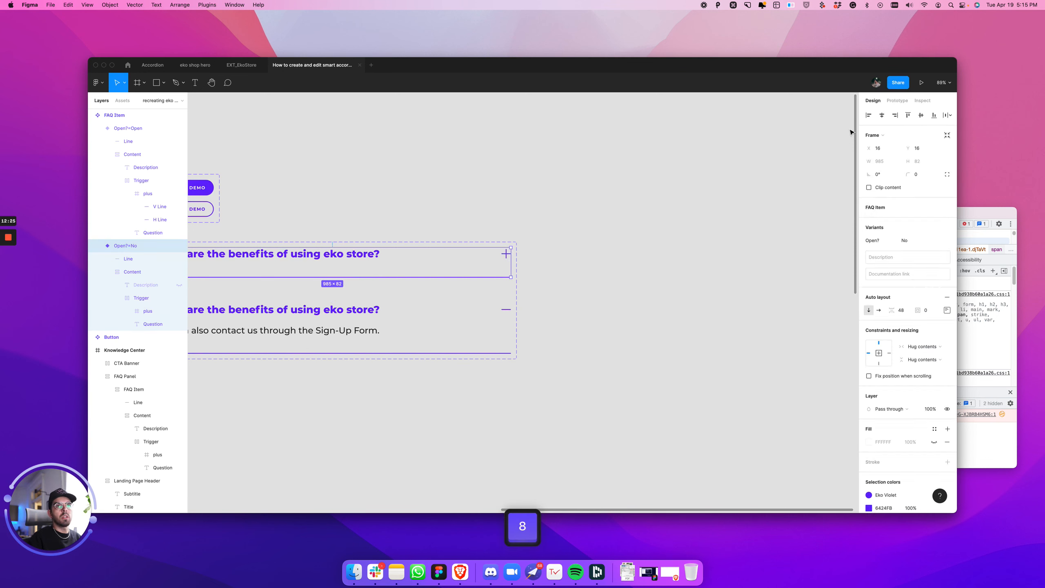
click(900, 101)
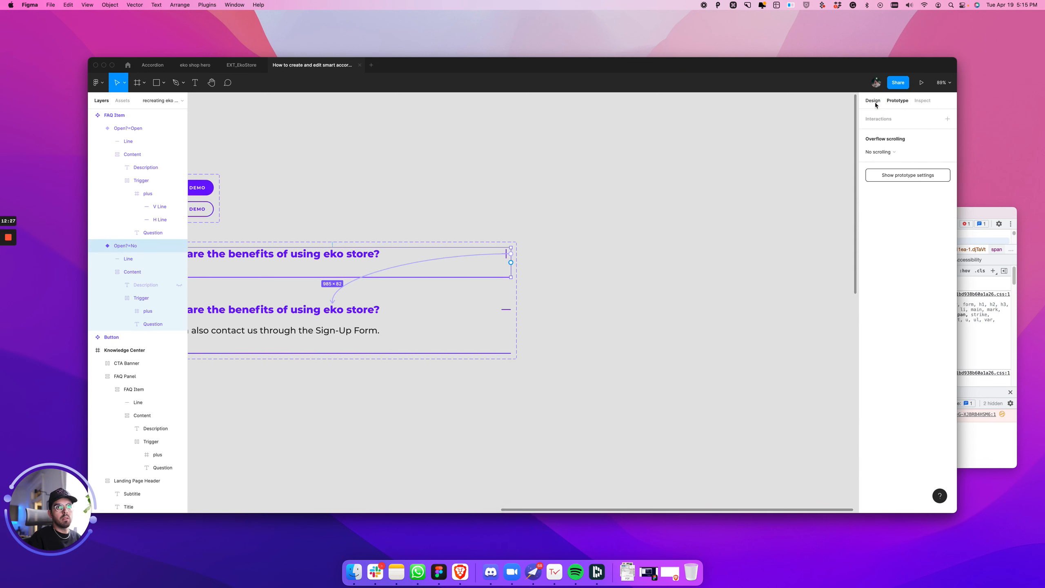
click(872, 101)
key(alt+8)
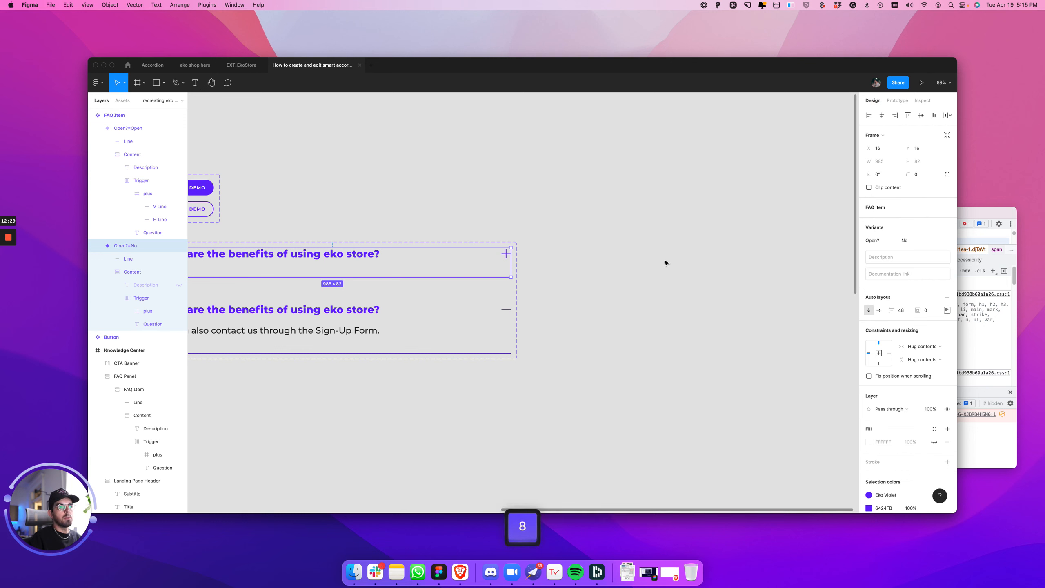
key(alt+9)
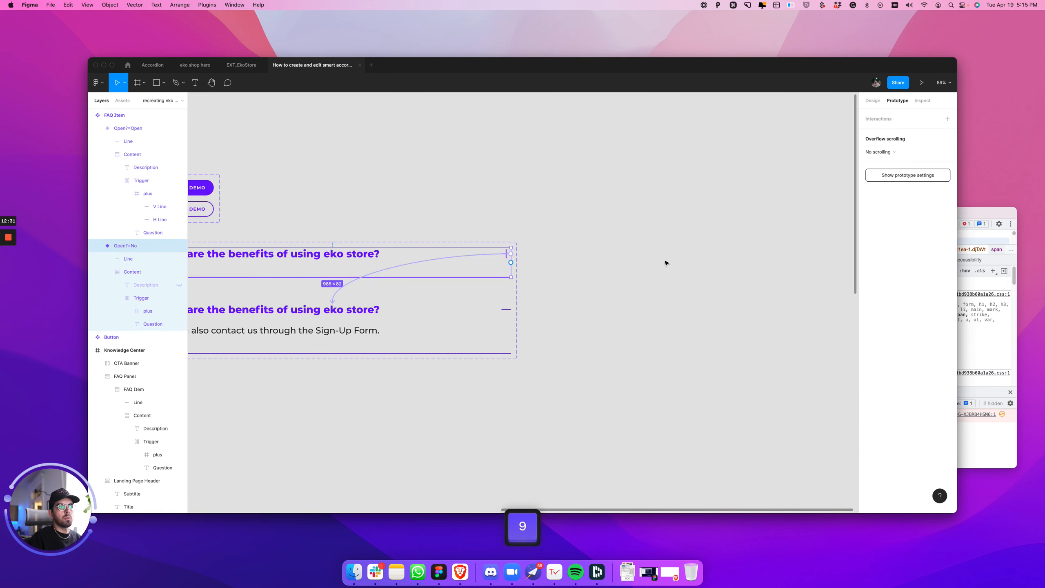
key(alt+8)
Step: Place an instance of each FAQ Item variant beside the component set, with the expanded one below the collapsed one
key(space)
drag(571, 350, 668, 339)
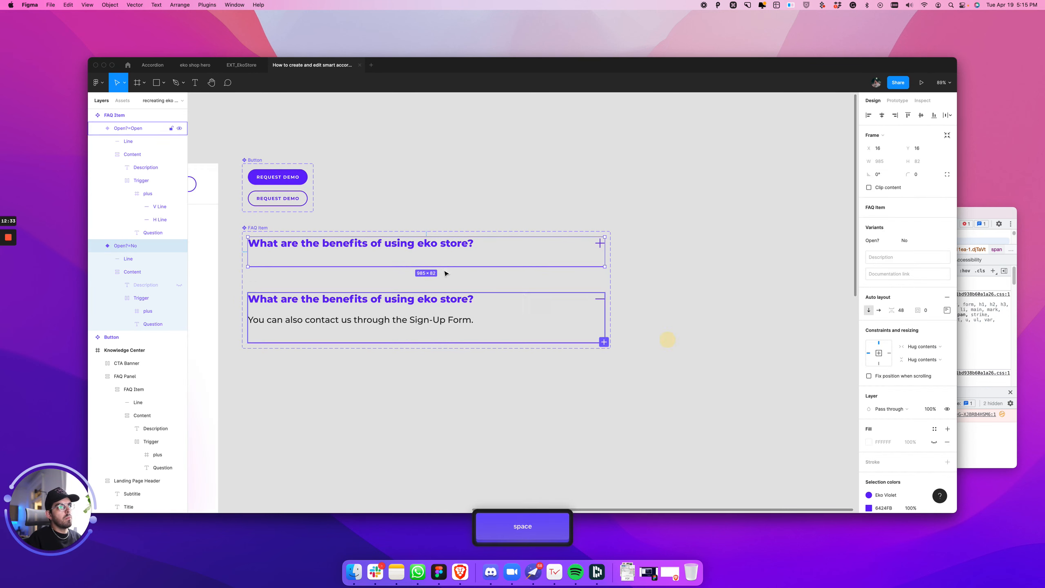
drag(353, 247, 777, 243)
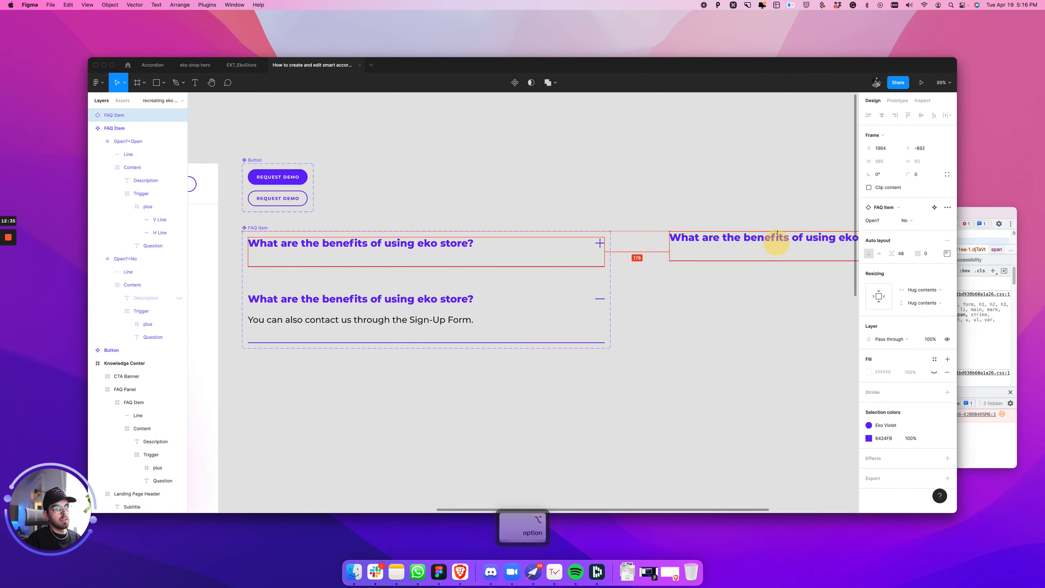
scroll(777, 234, right, 5)
click(658, 294)
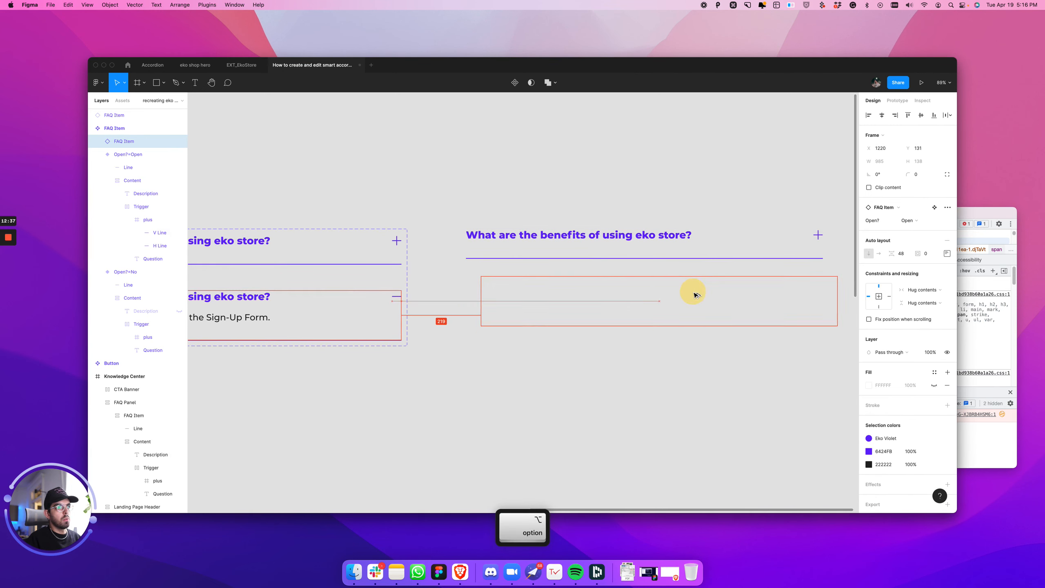
drag(694, 294, 631, 292)
key(space)
drag(357, 268, 346, 206)
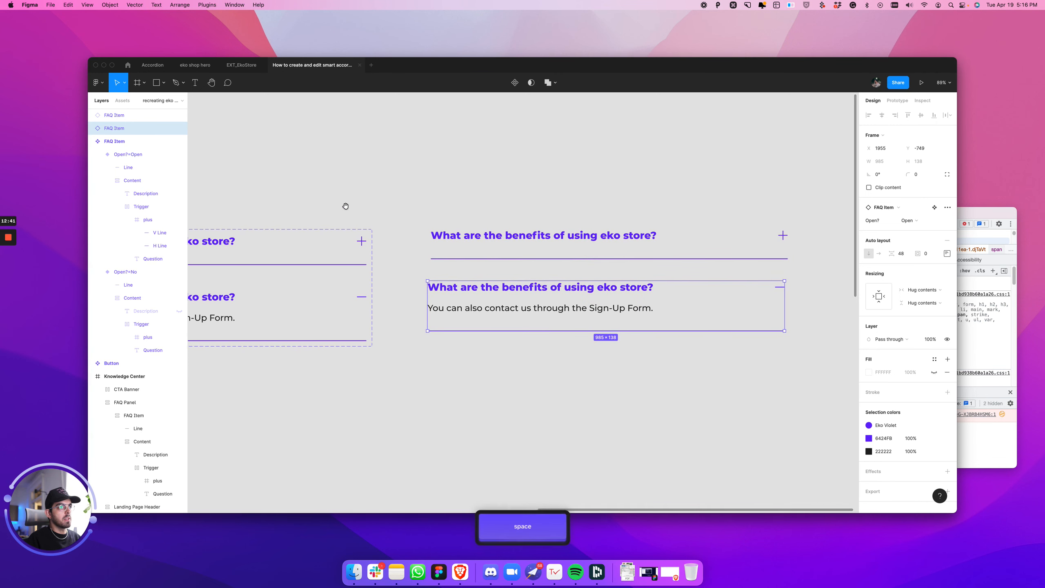
Step: Detach both FAQ Item instances beside the component set from their main component
click(473, 234)
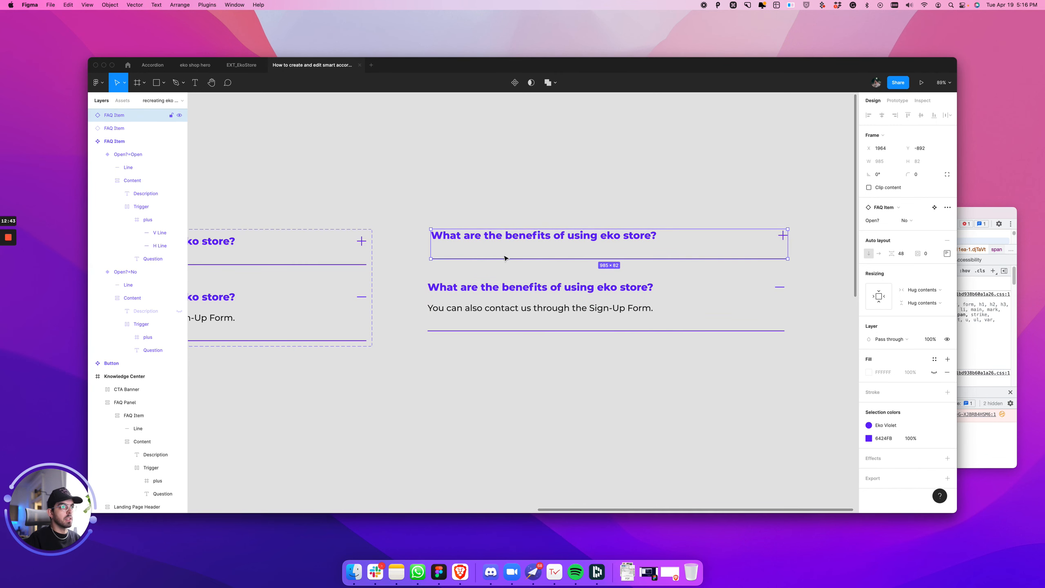
right_click(510, 230)
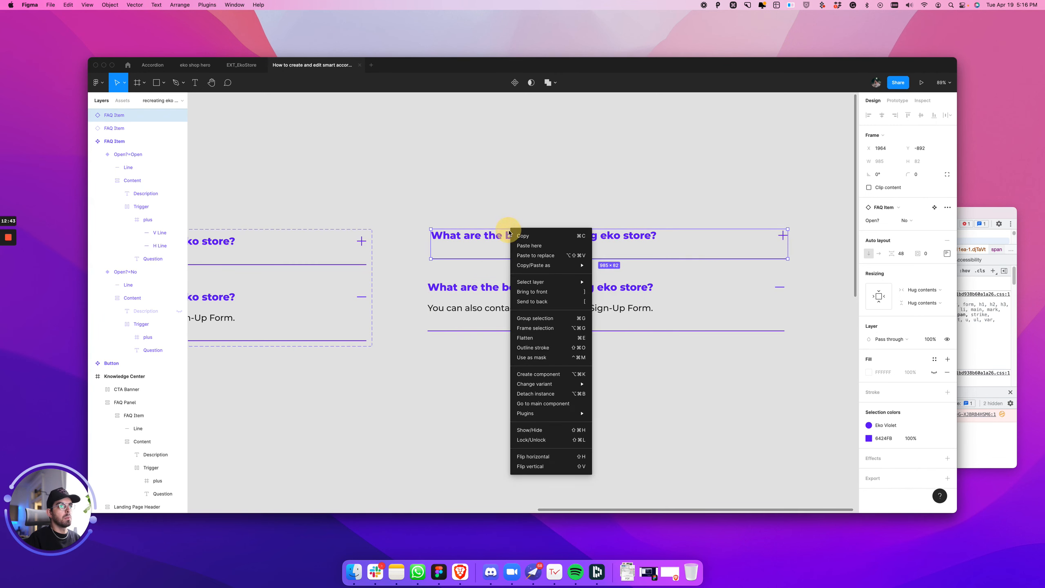
click(543, 393)
click(499, 287)
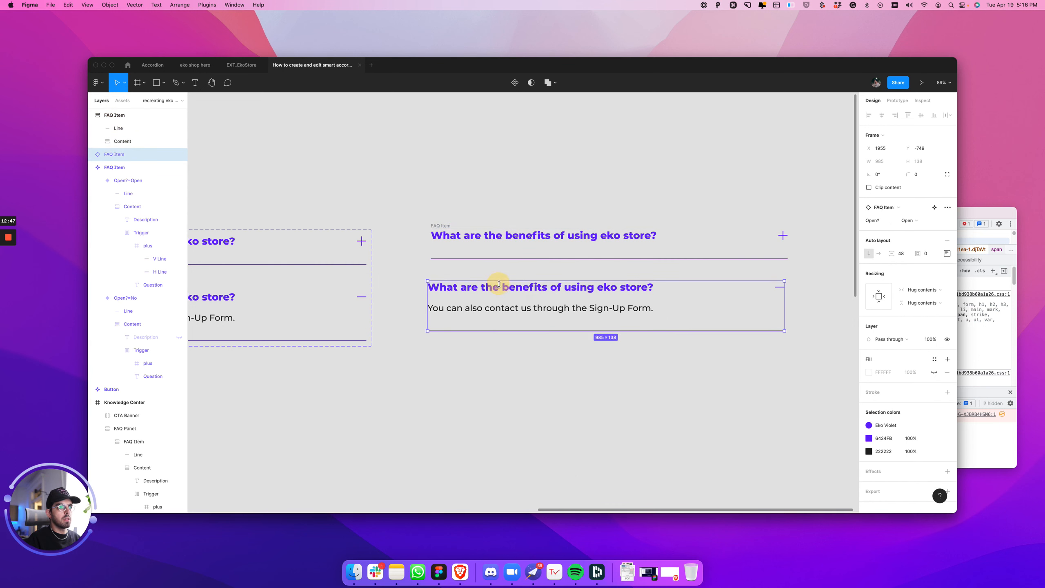
right_click(499, 288)
click(528, 431)
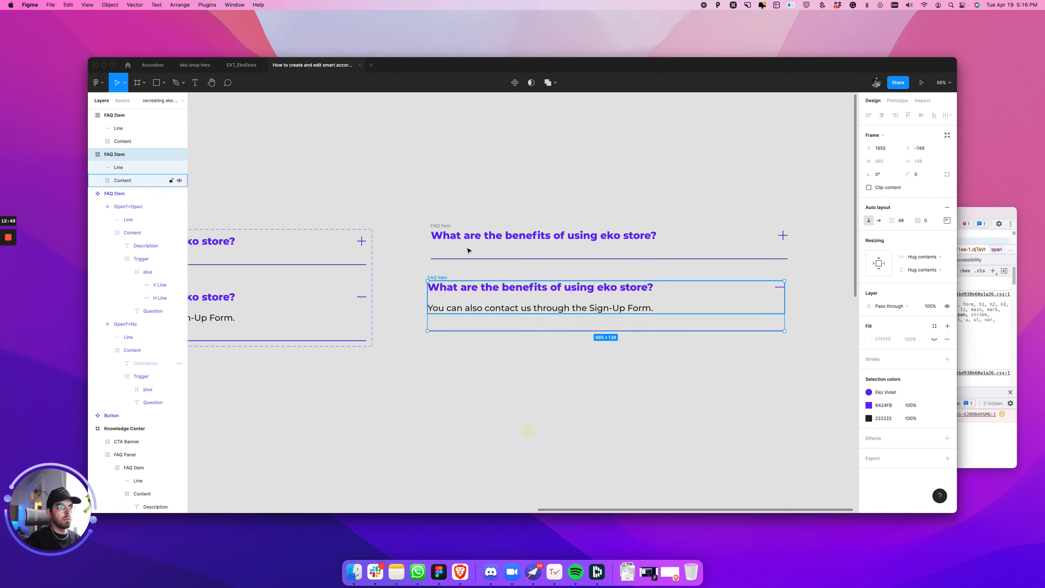
Step: Convert the two detached FAQ Item frames into two separate components in one operation
click(441, 226)
shift+click(443, 277)
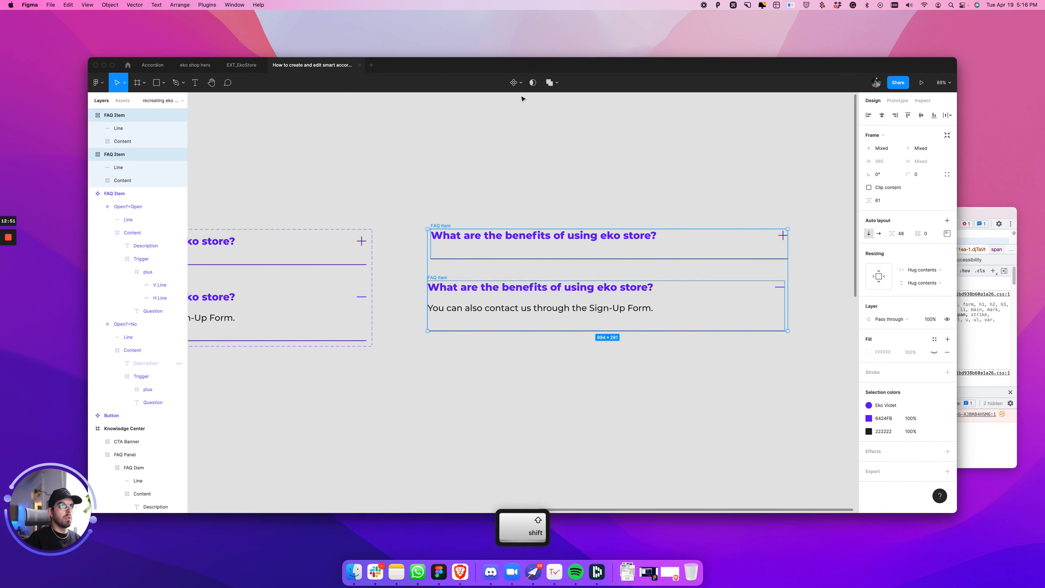
click(520, 82)
click(525, 116)
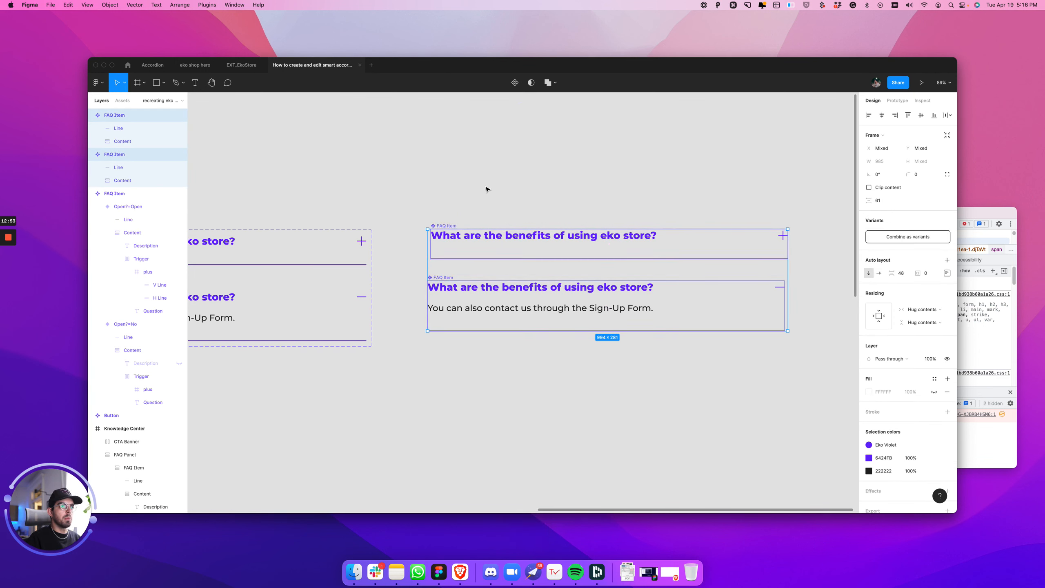
Step: Rename the upper standalone FAQ Item component as FAQ Item closed
click(479, 186)
click(445, 225)
key(cmd+r)
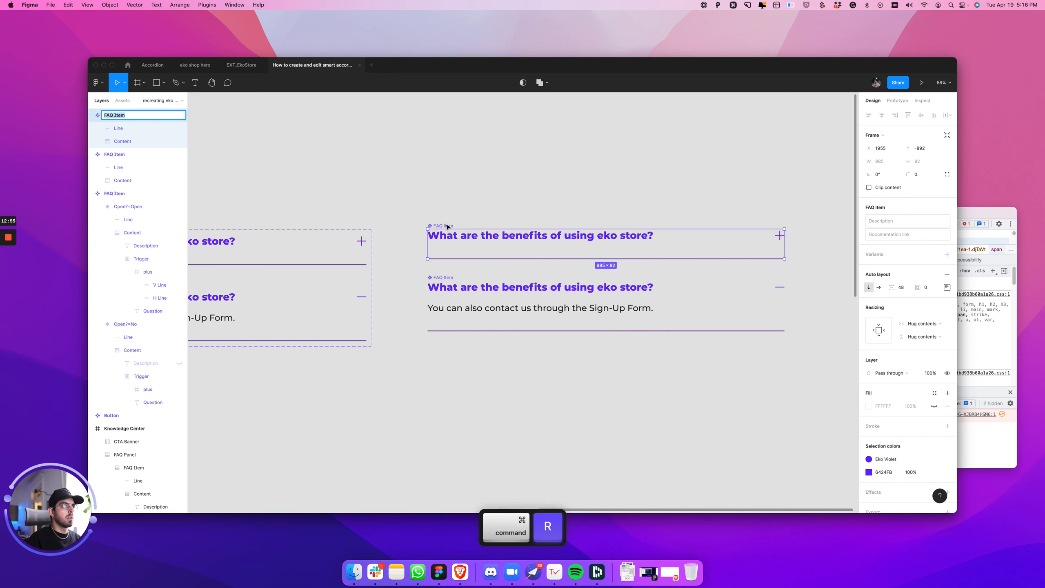
key(Right)
text(closed)
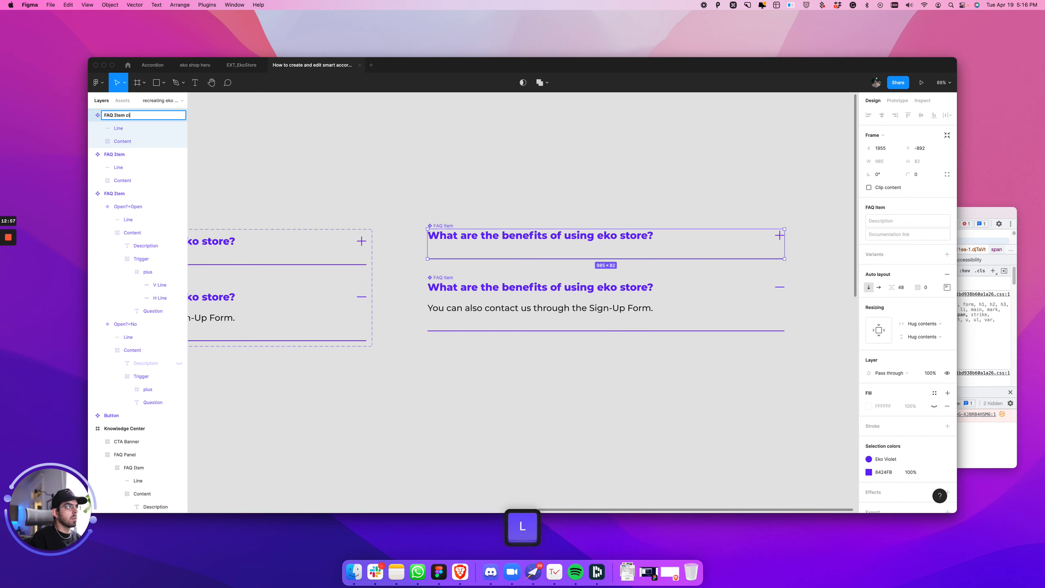
key(Return)
Step: Rename the lower standalone FAQ Item component as FAQ Item open
click(445, 274)
key(cmd+r)
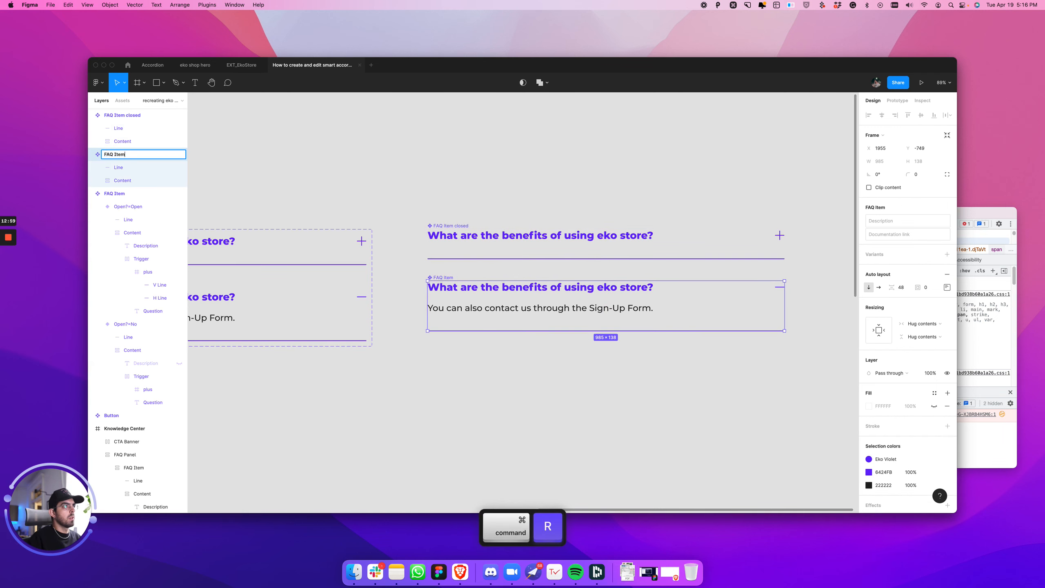
key(Right)
text(e)
key(BackSpace)
text(open)
key(Return)
Step: Link the Content frame of FAQ Item closed to FAQ Item open on click and try the Change to action
click(553, 206)
double_click(511, 240)
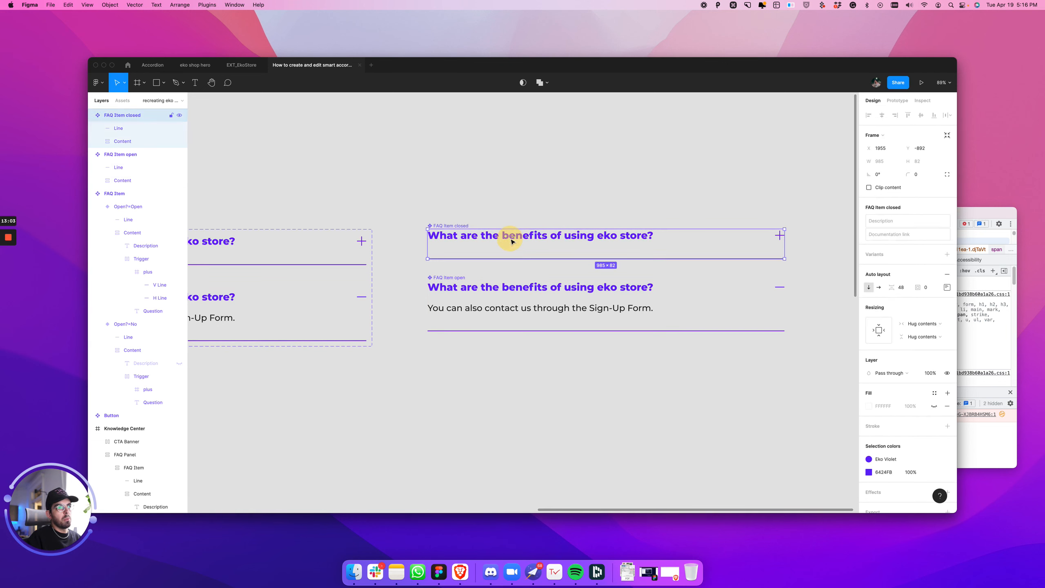
key(alt+9)
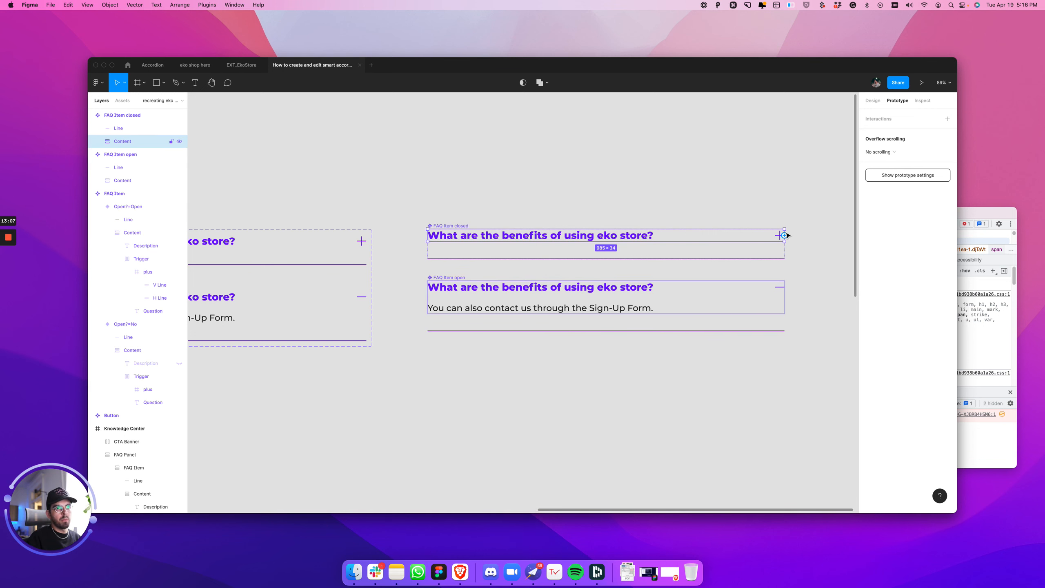
drag(820, 262, 704, 302)
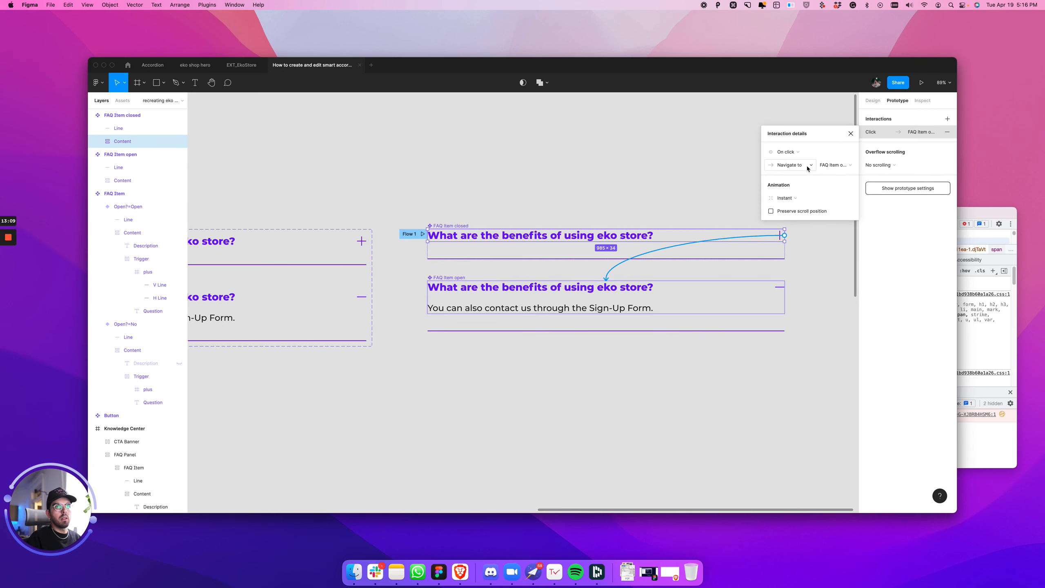
click(787, 165)
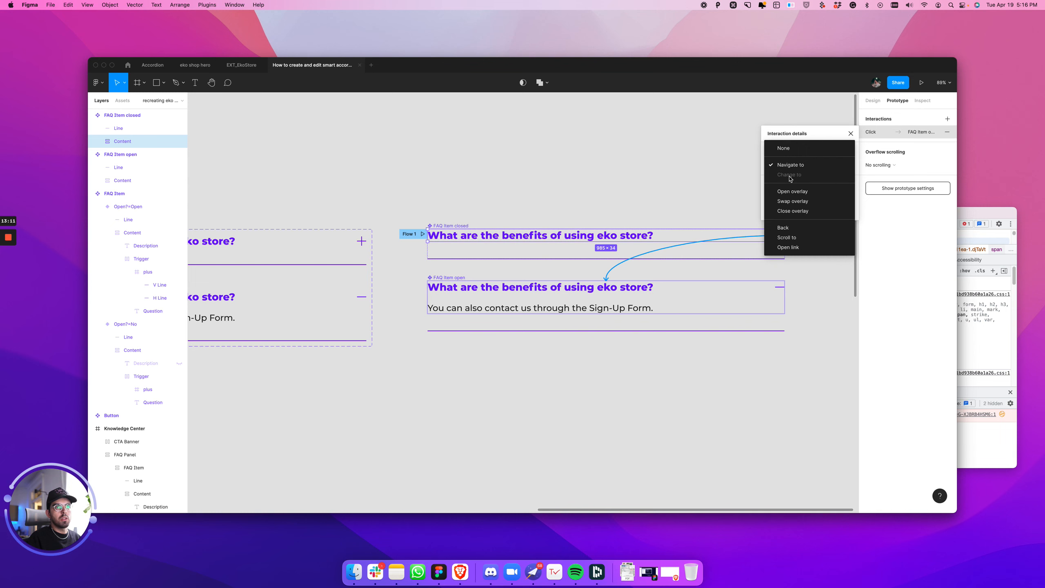
click(790, 178)
click(653, 211)
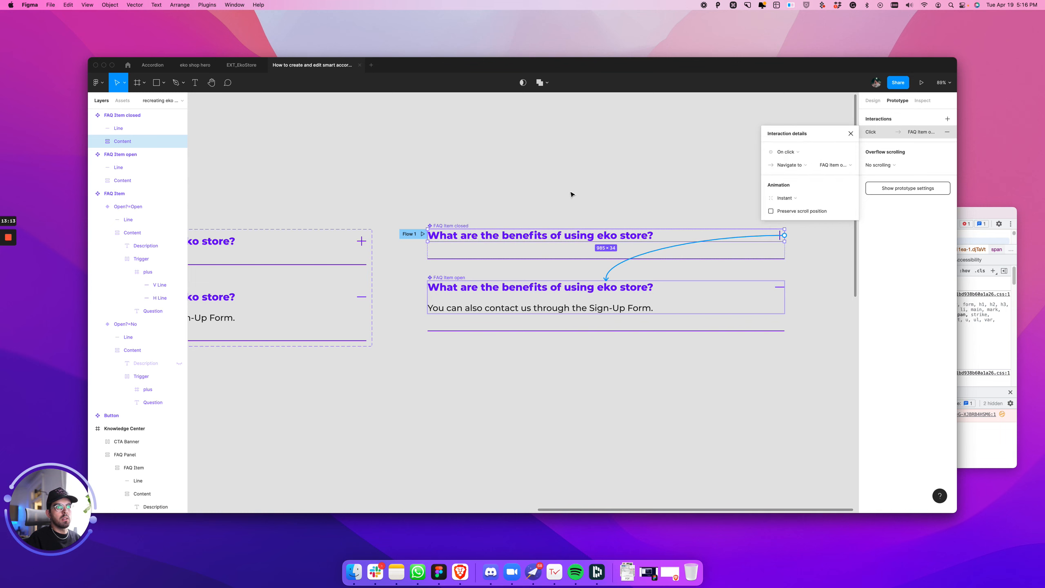
Step: Delete the FAQ Item closed and FAQ Item open components beside the component set
click(589, 190)
drag(391, 201, 848, 368)
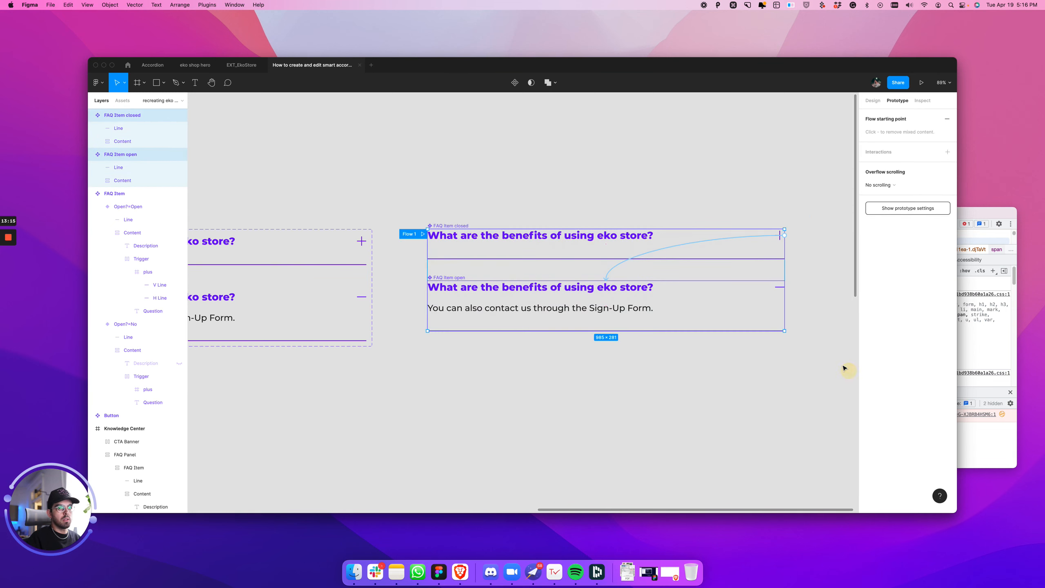
key(BackSpace)
Step: Examine the click interaction and its action options on the Trigger of the collapsed FAQ Item variant
key(space)
drag(404, 191, 583, 165)
click(568, 241)
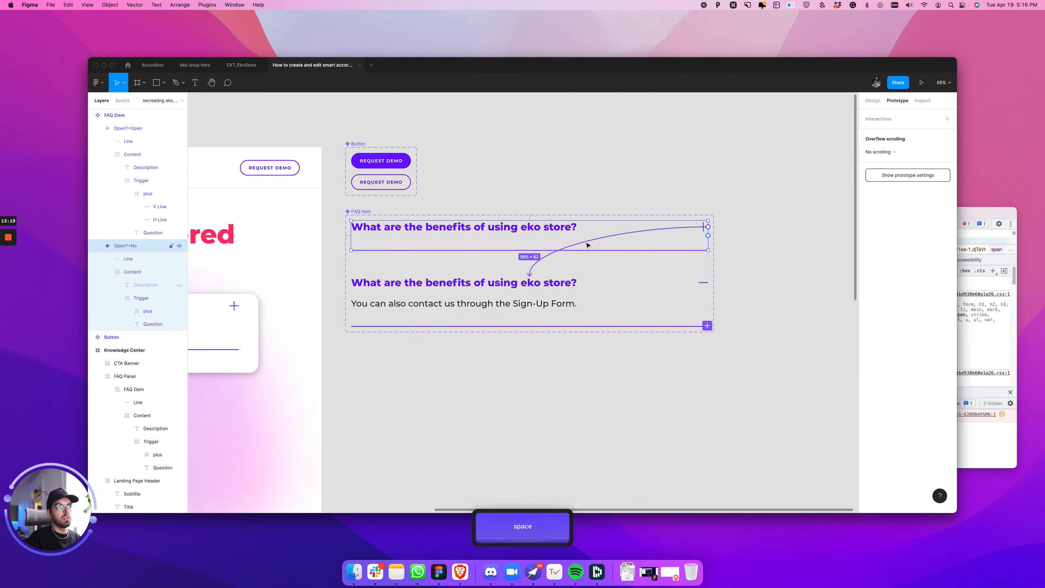
click(646, 231)
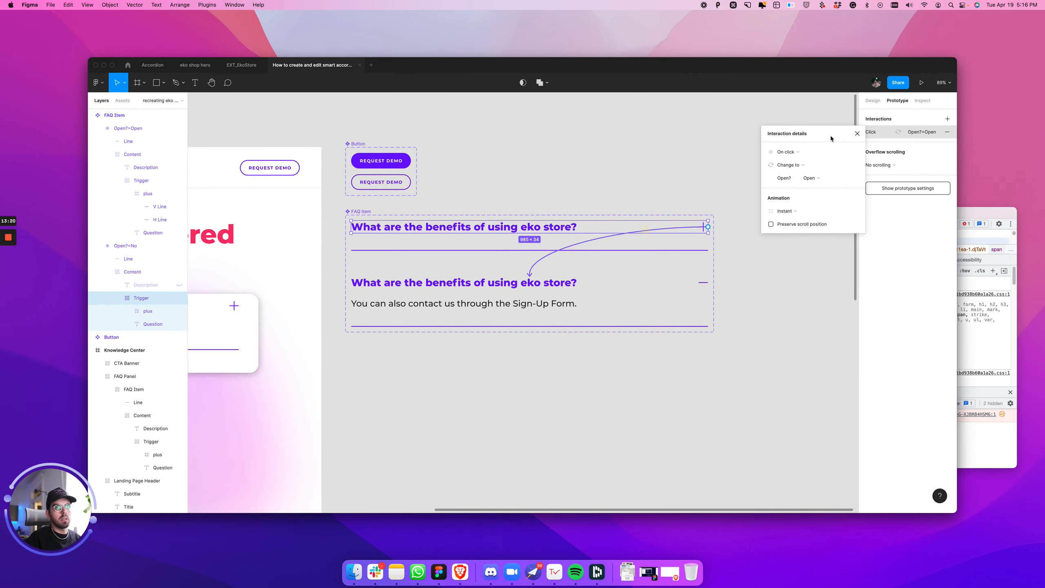
click(789, 166)
click(714, 178)
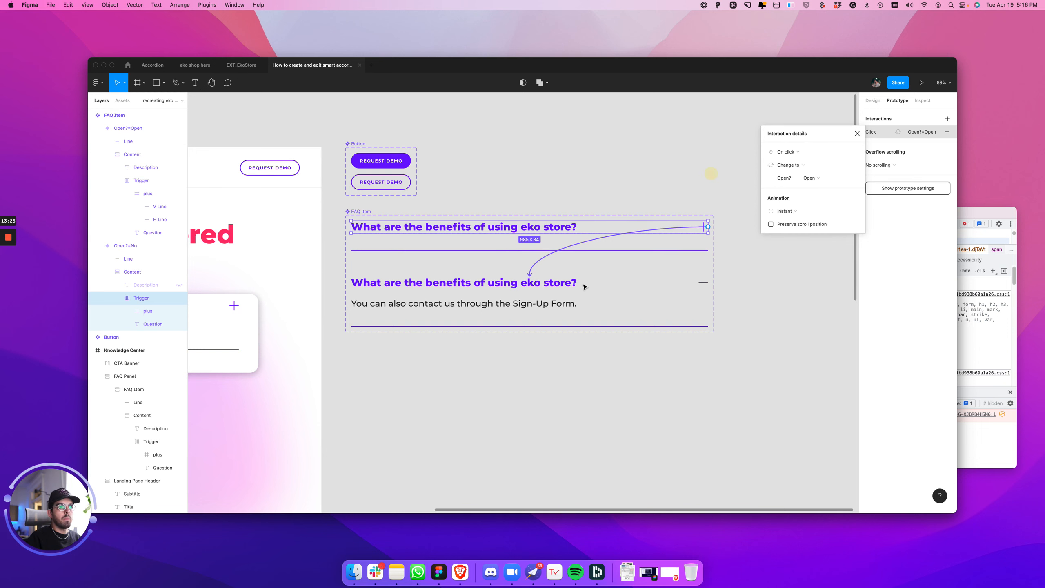
Step: Connect the expanded variant's Trigger to the collapsed variant with an On click, Change to Open? = No, Instant interaction
double_click(574, 284)
double_click(574, 285)
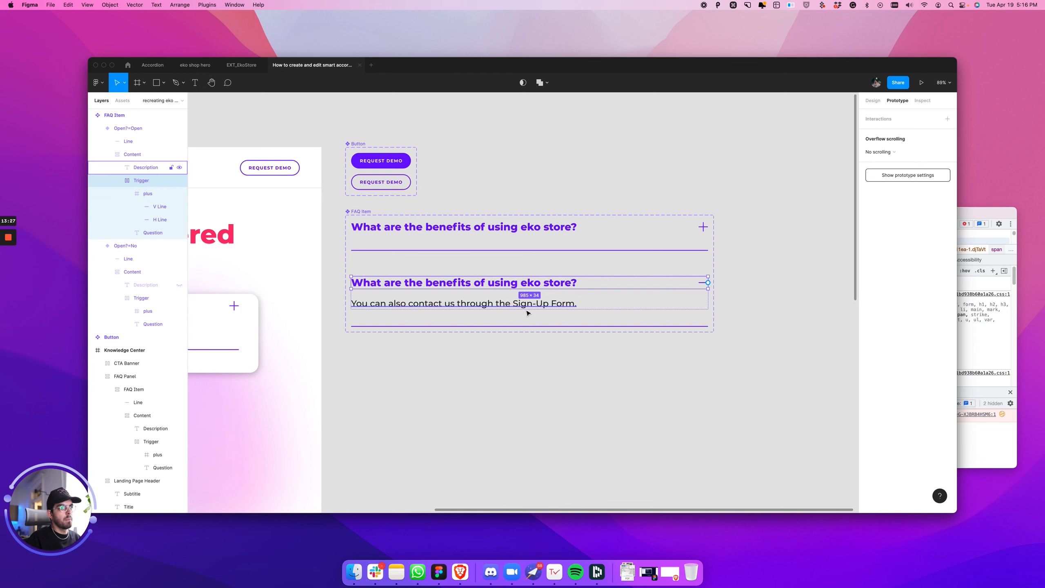
drag(708, 283, 595, 227)
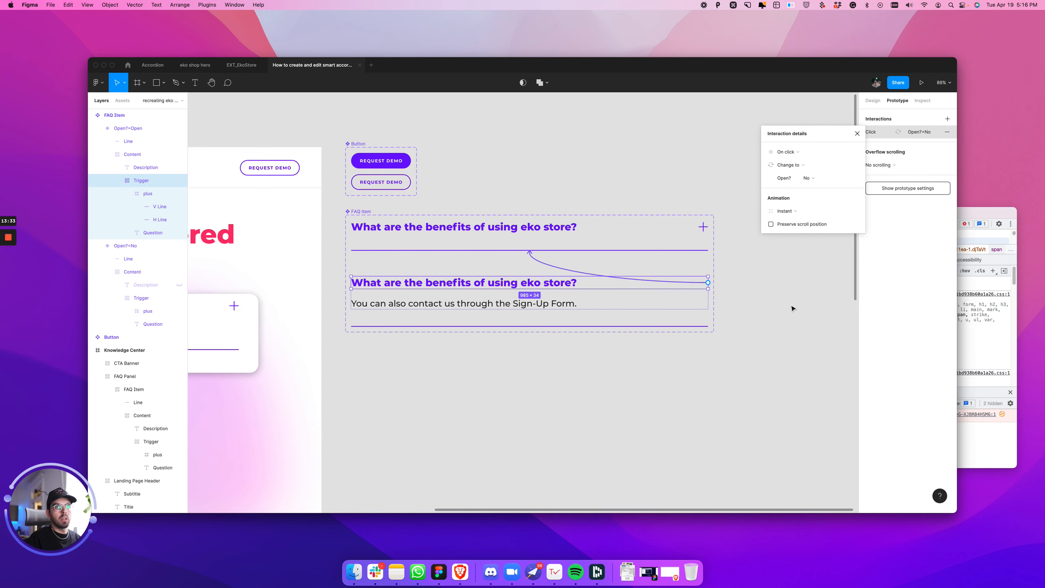
click(641, 408)
Step: Return to Design mode with the collapsed FAQ Item variant selected and copy it
scroll(723, 376, left, 7)
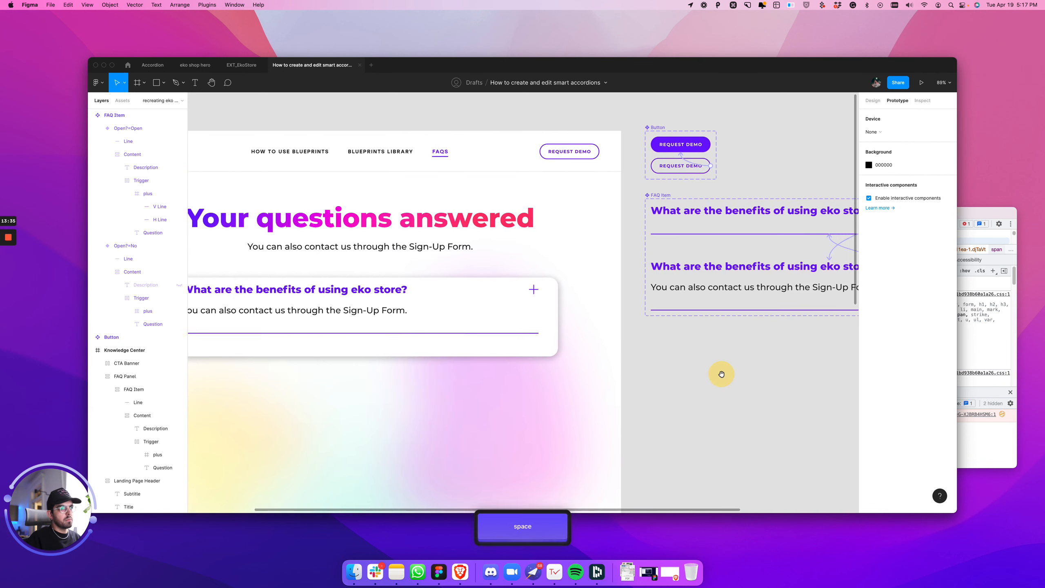
scroll(714, 370, down, 3)
click(439, 311)
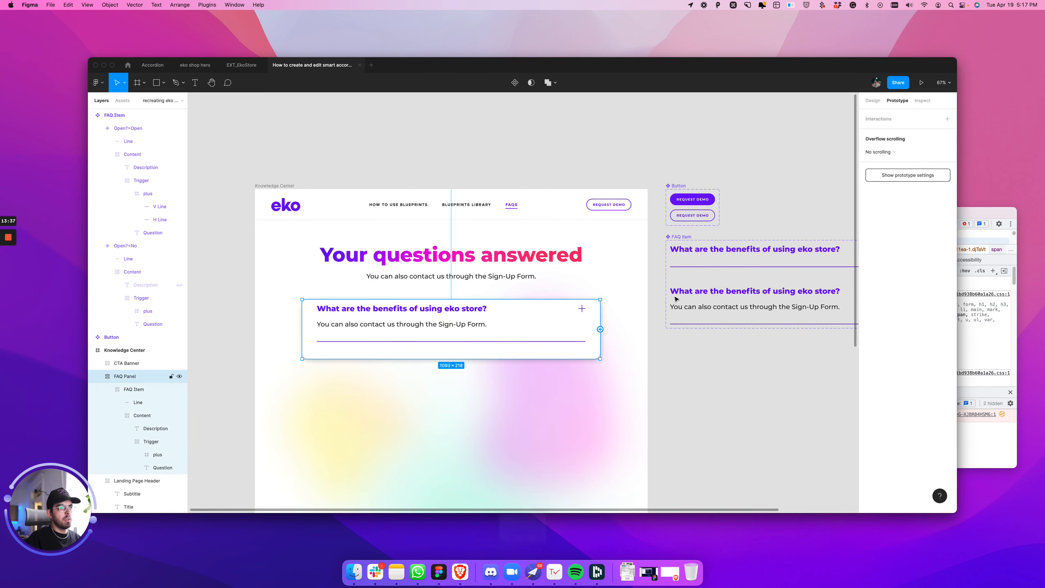
click(701, 256)
key(alt)
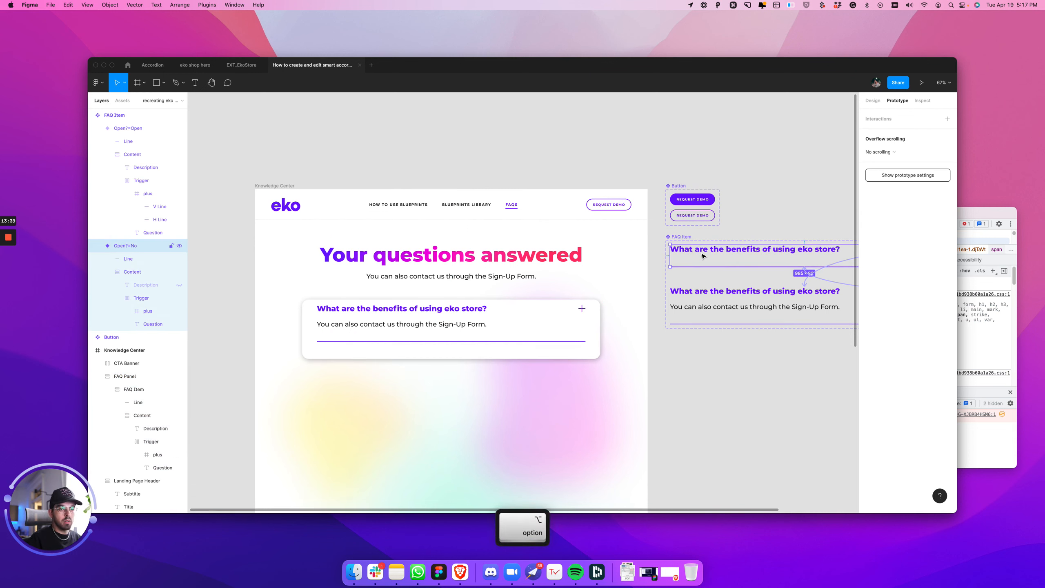
key(alt+8)
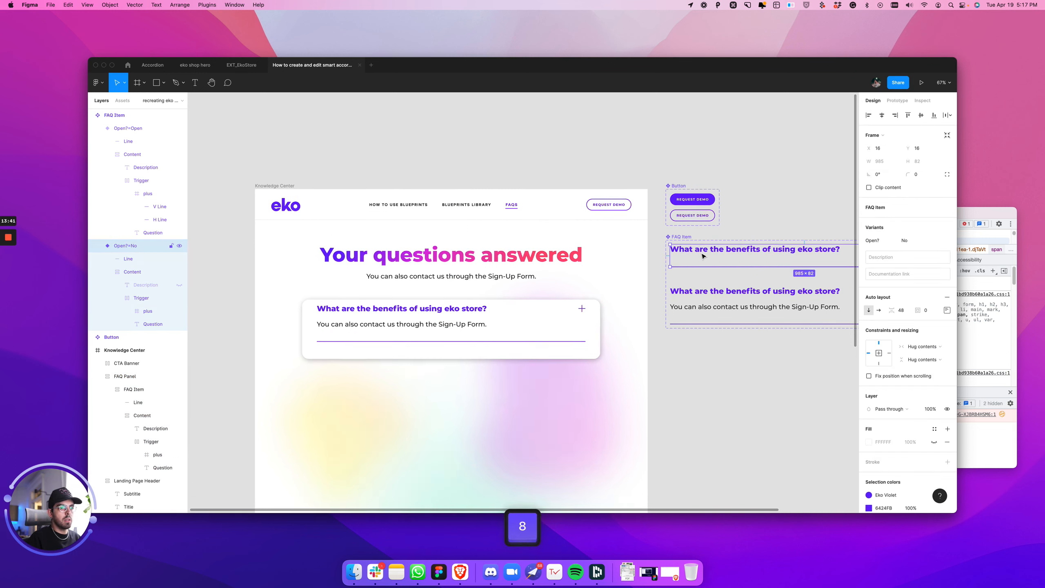
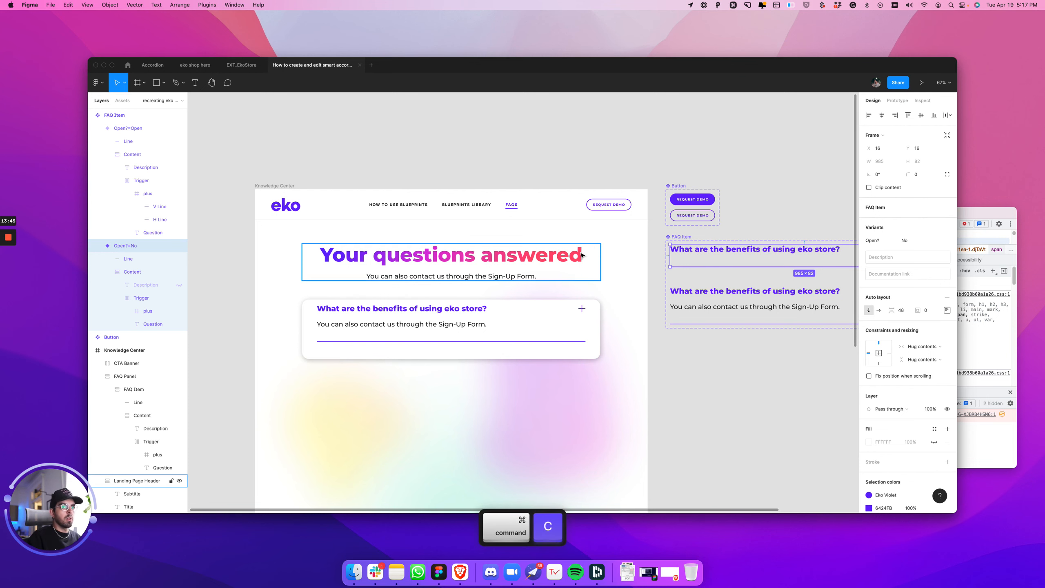
Step: Replace the FAQ Item frame inside the Knowledge Center's FAQ Panel with the copied collapsed FAQ Item
drag(419, 337, 360, 296)
click(320, 299)
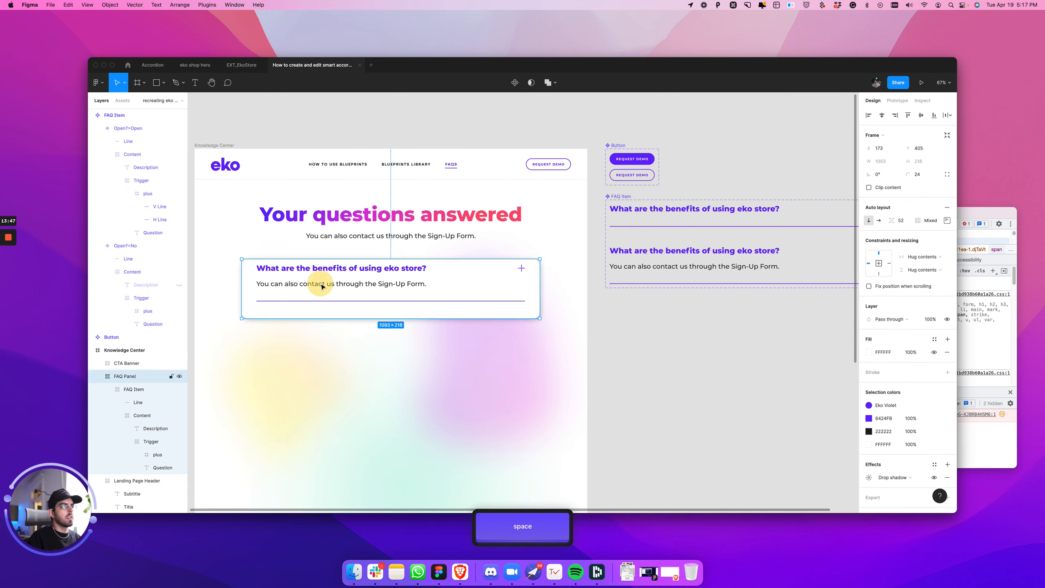
double_click(320, 285)
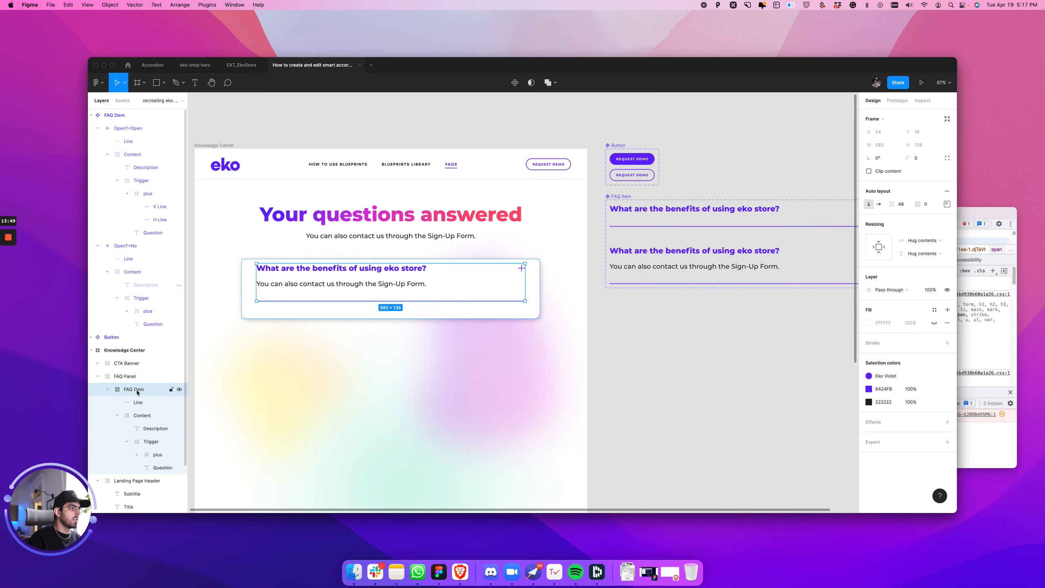
right_click(308, 264)
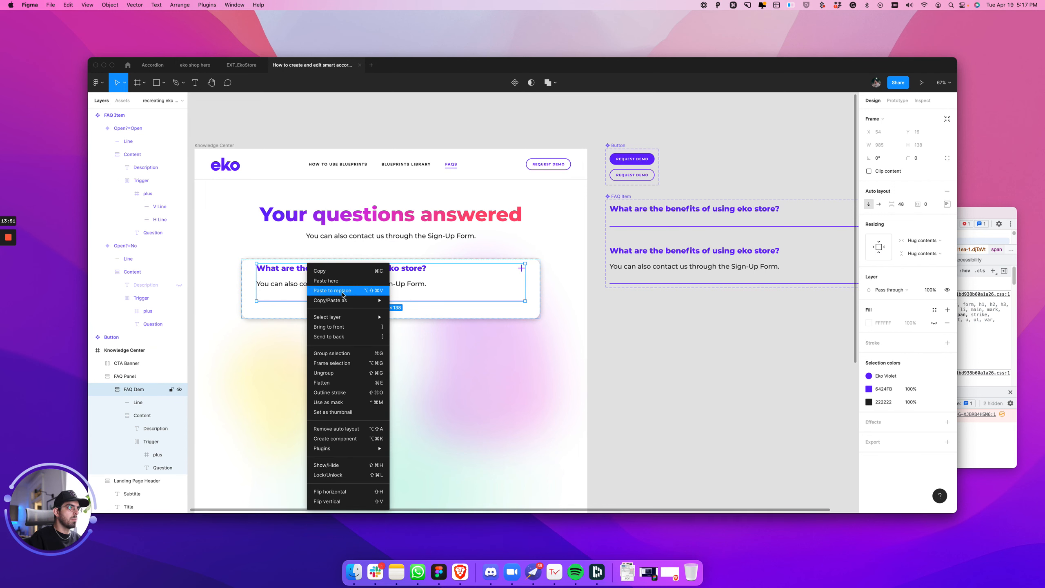
click(281, 283)
right_click(318, 285)
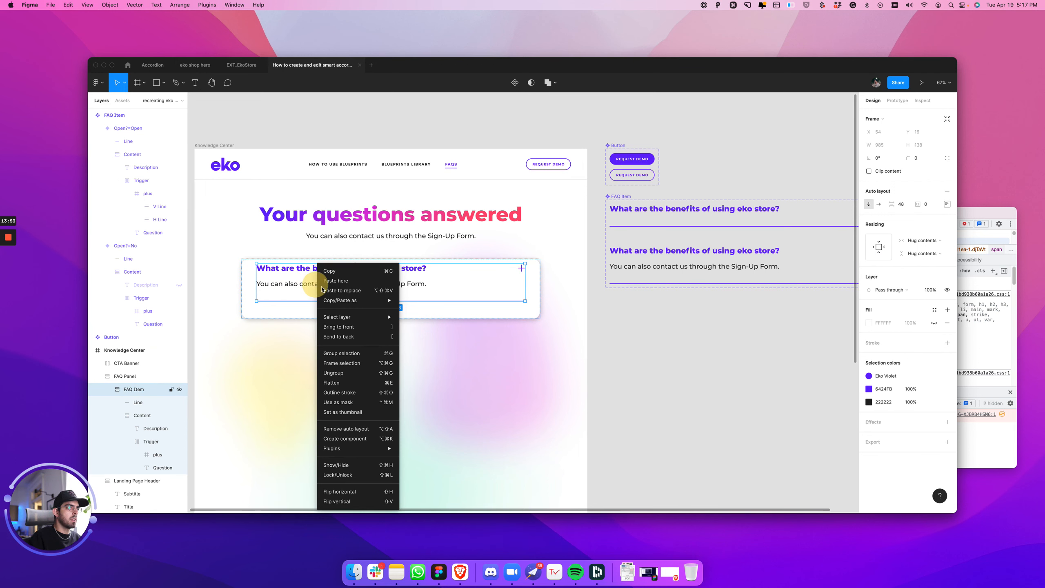
click(343, 291)
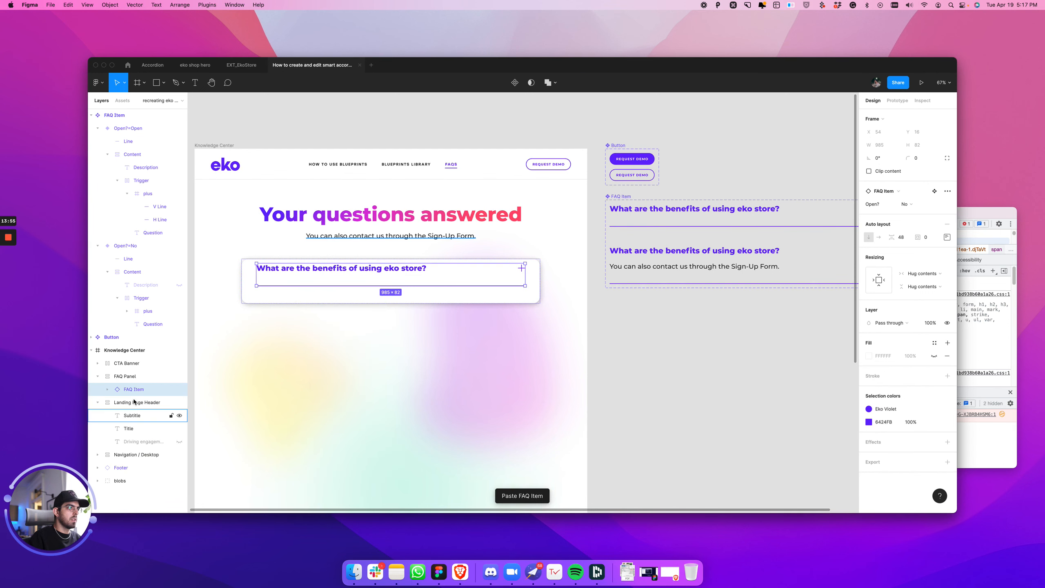
Step: Select the FAQ Panel, then switch to Brave and inspect the padding of the page's FAQ card in DevTools
click(126, 376)
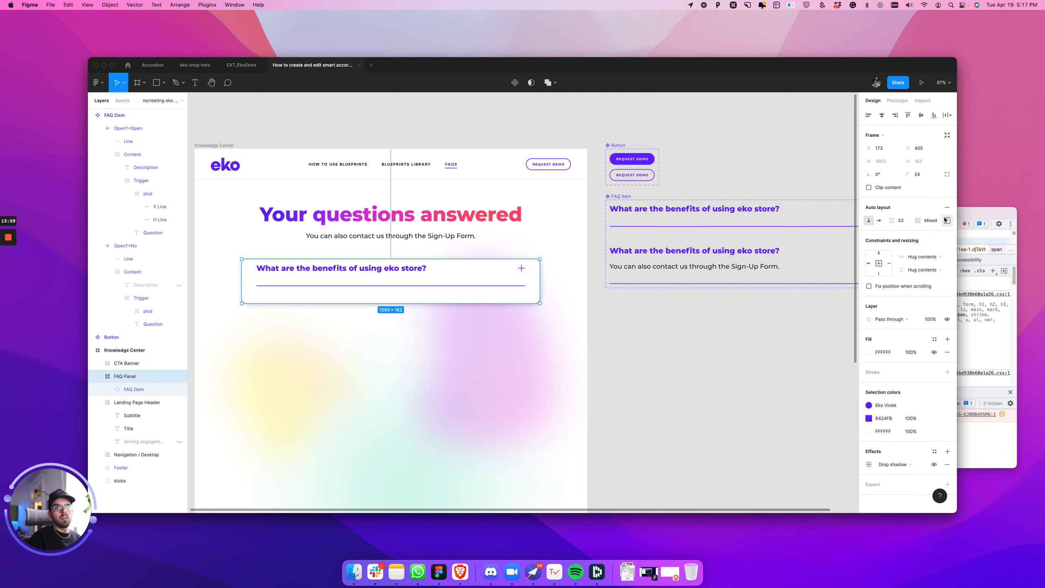
key(super+Tab)
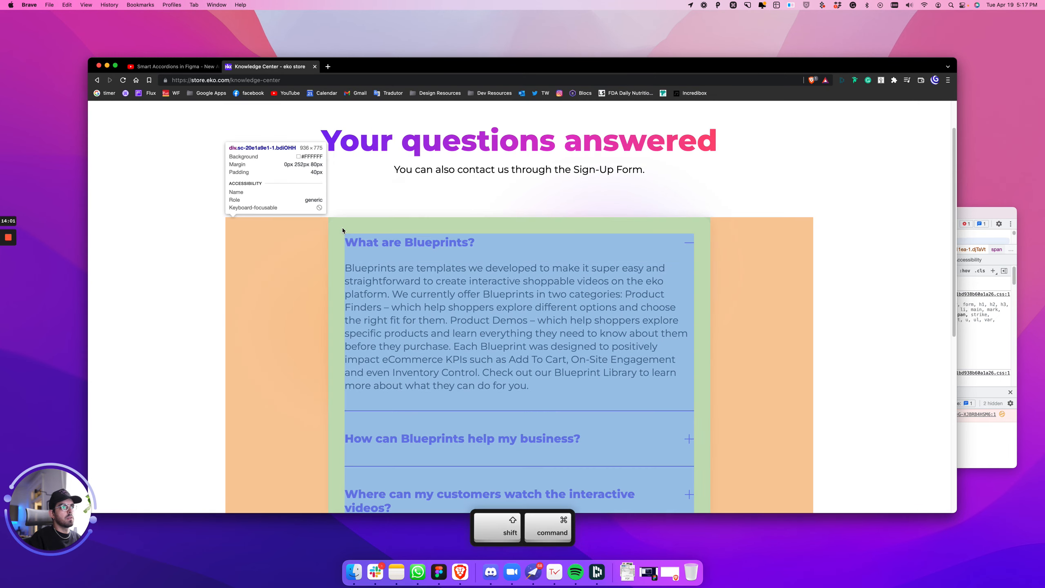
click(342, 231)
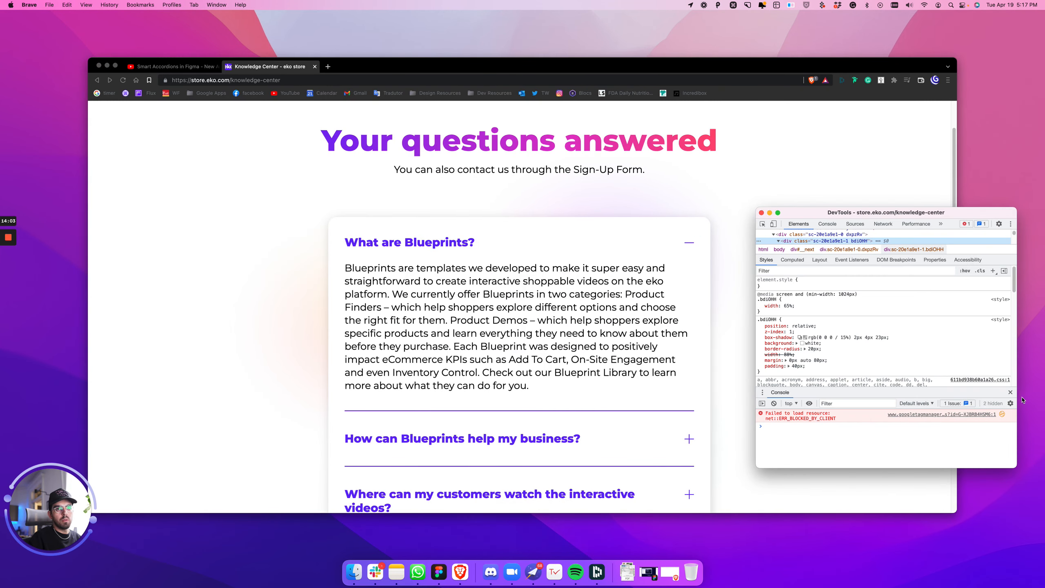
click(1010, 391)
scroll(884, 411, down, 10)
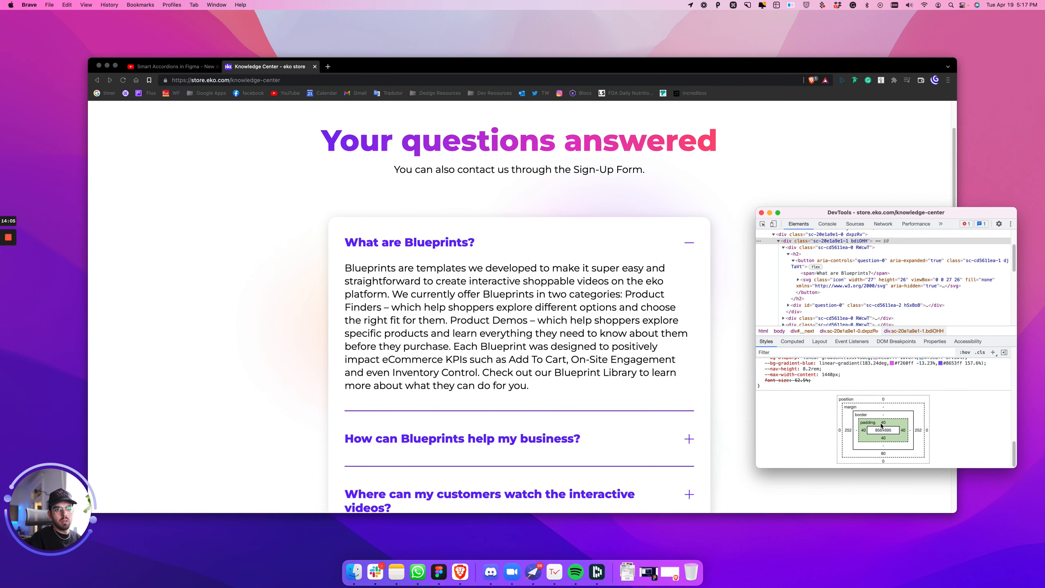
Step: Switch back to Figma and set the FAQ Panel's auto layout padding to 40 on all sides
key(super+Tab)
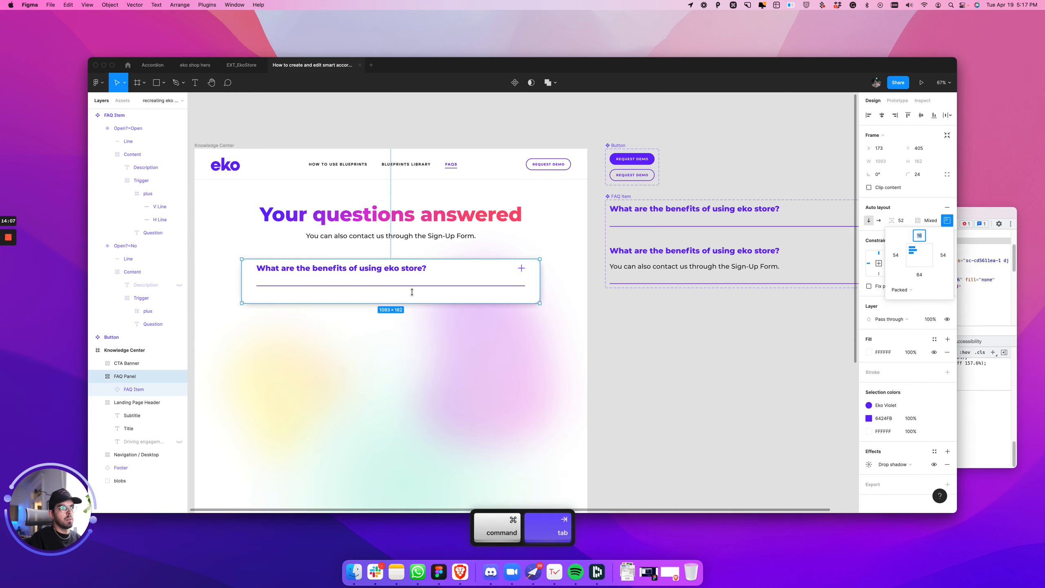
click(931, 225)
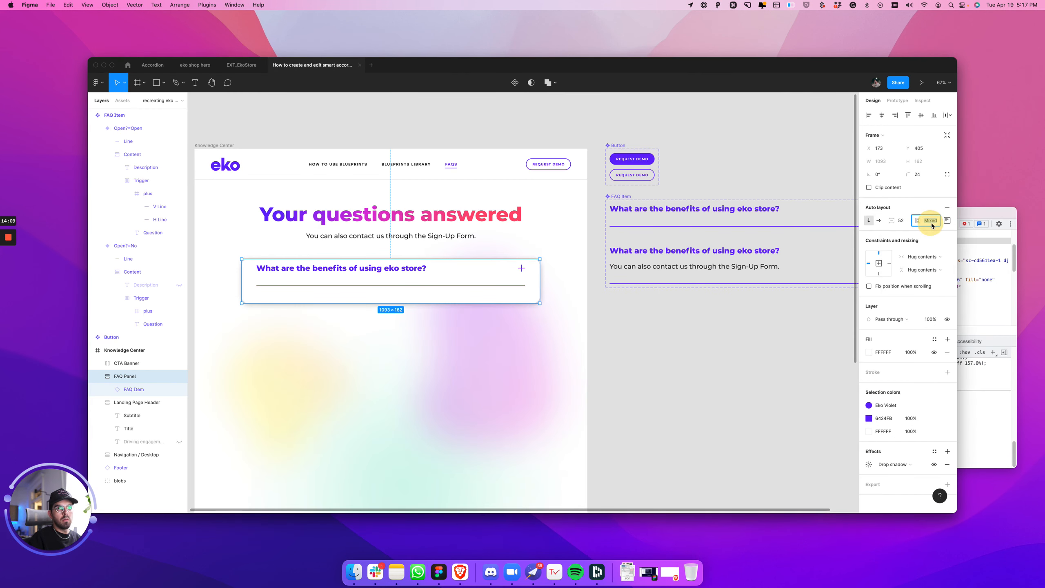
text(40)
key(Return)
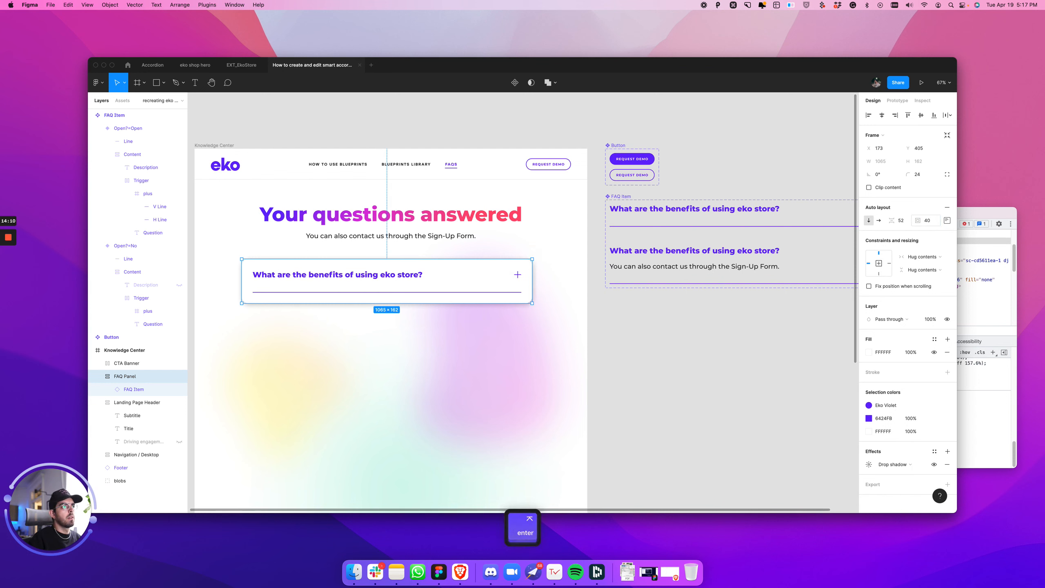
Step: Duplicate the FAQ Item instance in the FAQ Panel twice to make a list of three questions
click(389, 288)
key(super+d)
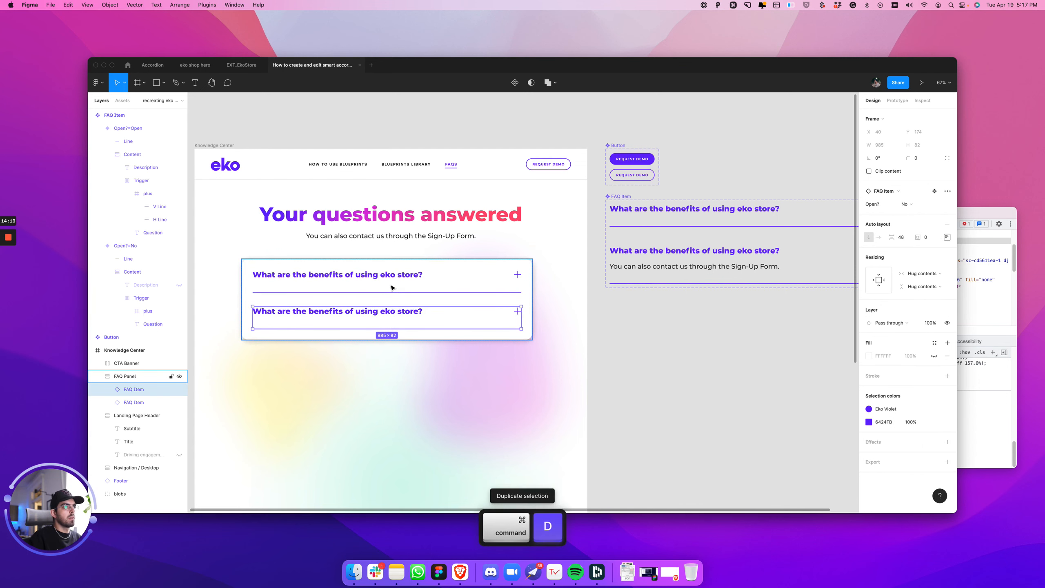
key(super+d)
click(635, 415)
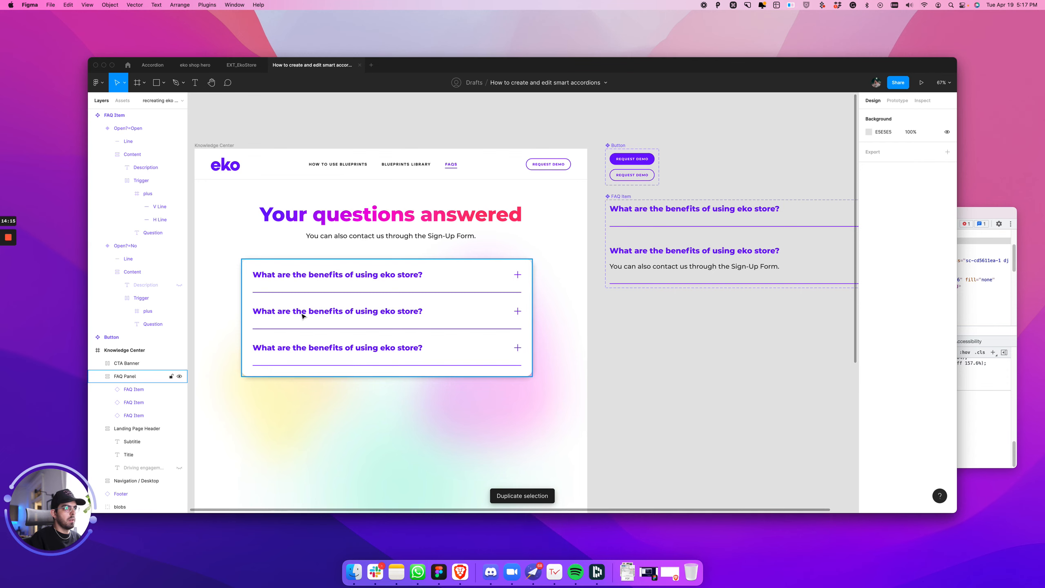
Step: Copy the question "What are Blueprints?" from the Brave page via DevTools and paste it over the first FAQ Item's question in Figma
key(super+Tab)
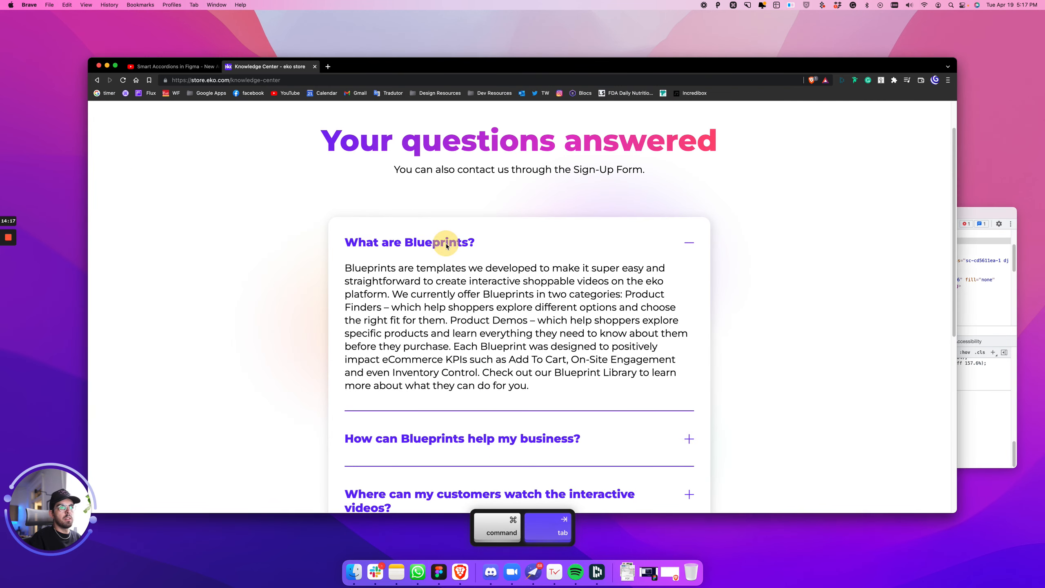
key(super+shift+c)
click(422, 246)
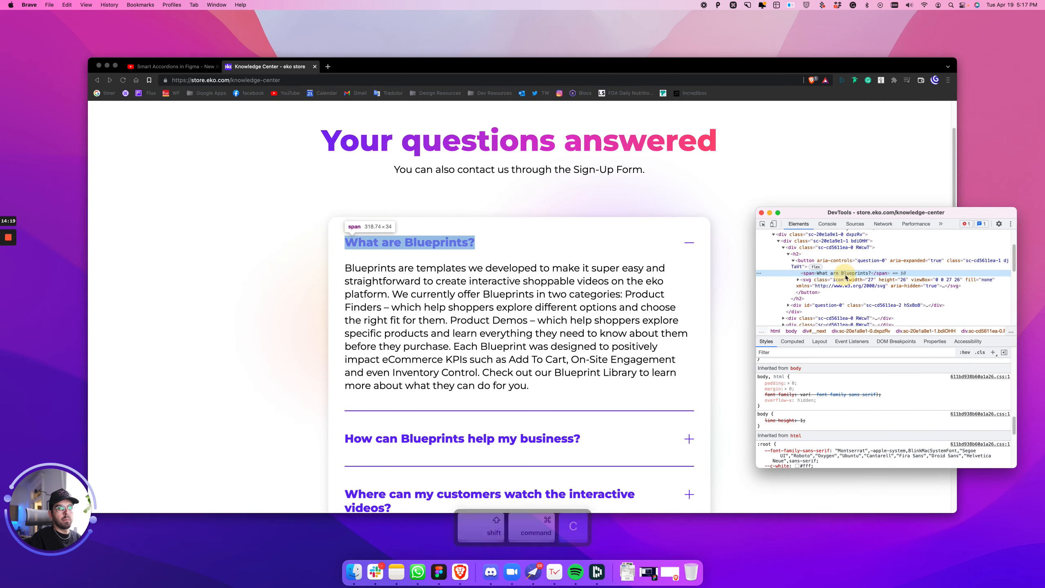
key(super+Tab)
click(338, 274)
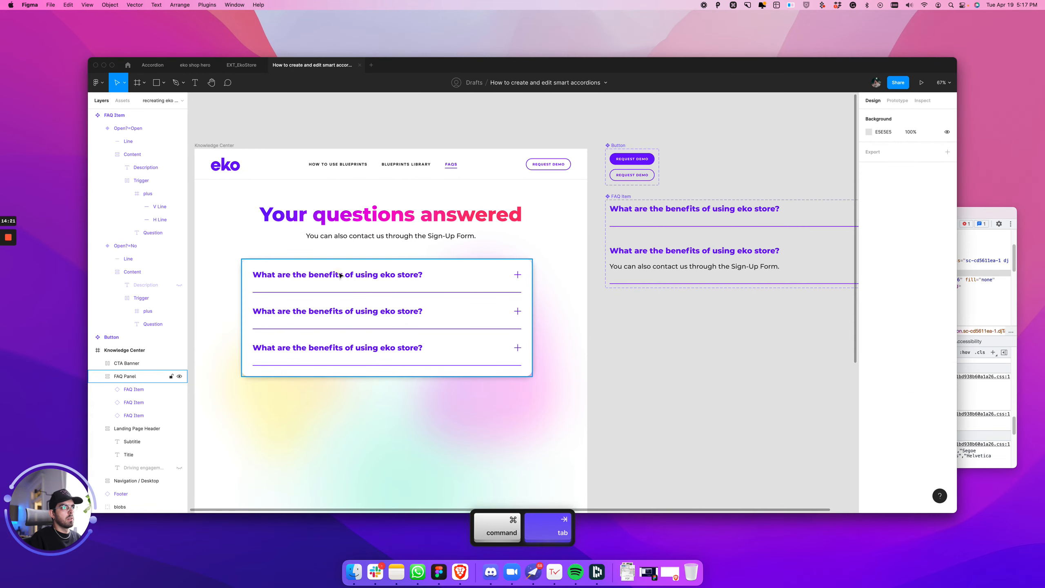
super+click(338, 274)
double_click(338, 274)
key(super+v)
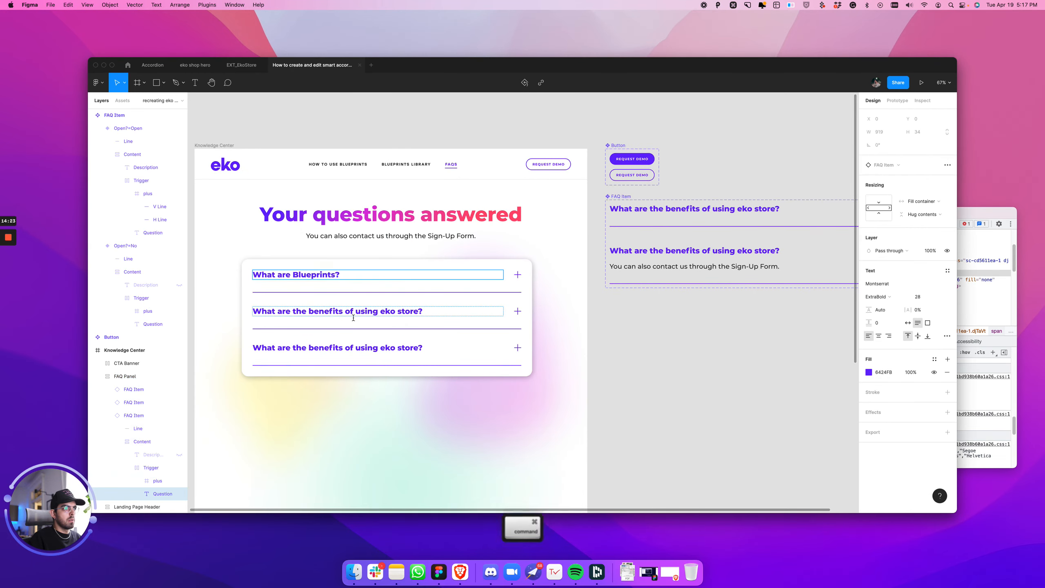
Step: Copy "How can Blueprints help my business?" from Brave's DevTools and use it as the second FAQ Item's question in Figma
key(super+Tab)
key(super+shift+c)
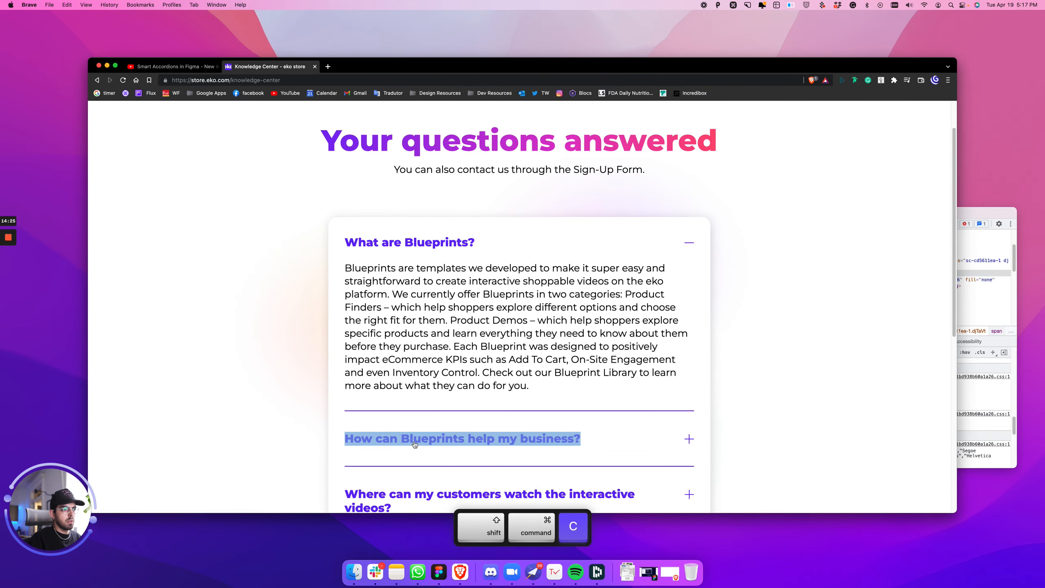
click(407, 438)
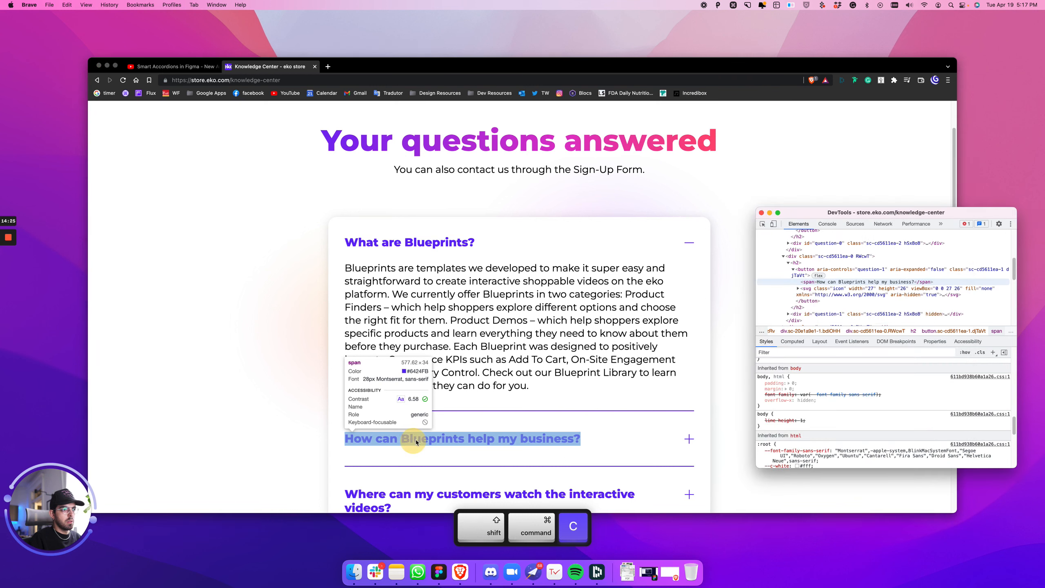
double_click(847, 282)
key(super+c)
key(super+Tab)
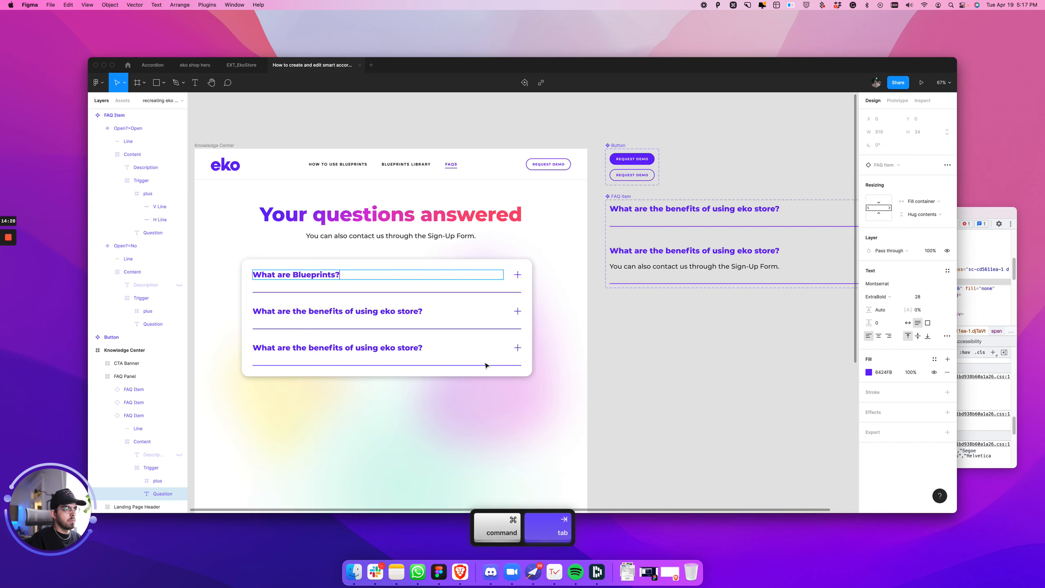
double_click(368, 311)
key(super+v)
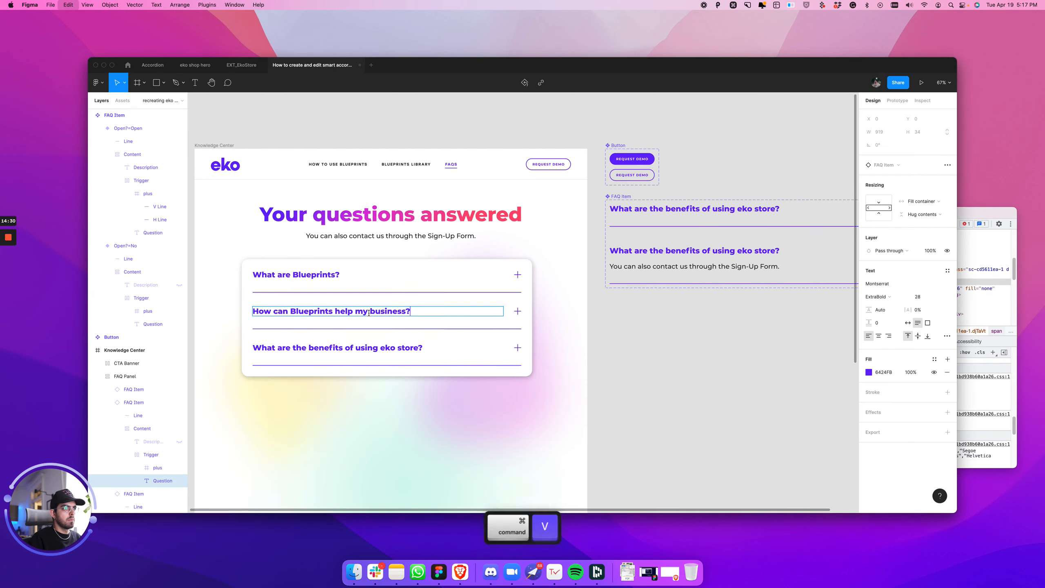
Step: Copy "Where can my customers watch the interactive videos?" from Brave's DevTools into Figma's third FAQ Item question, then return to Brave
double_click(375, 350)
key(super+Tab)
scroll(424, 334, down, 5)
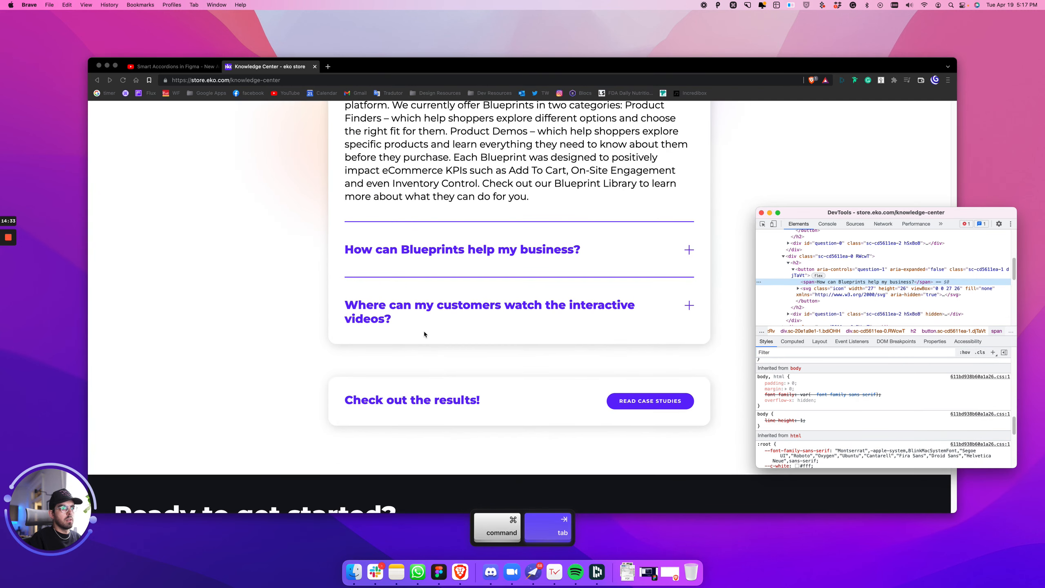
click(416, 303)
key(shift+super+c)
click(412, 308)
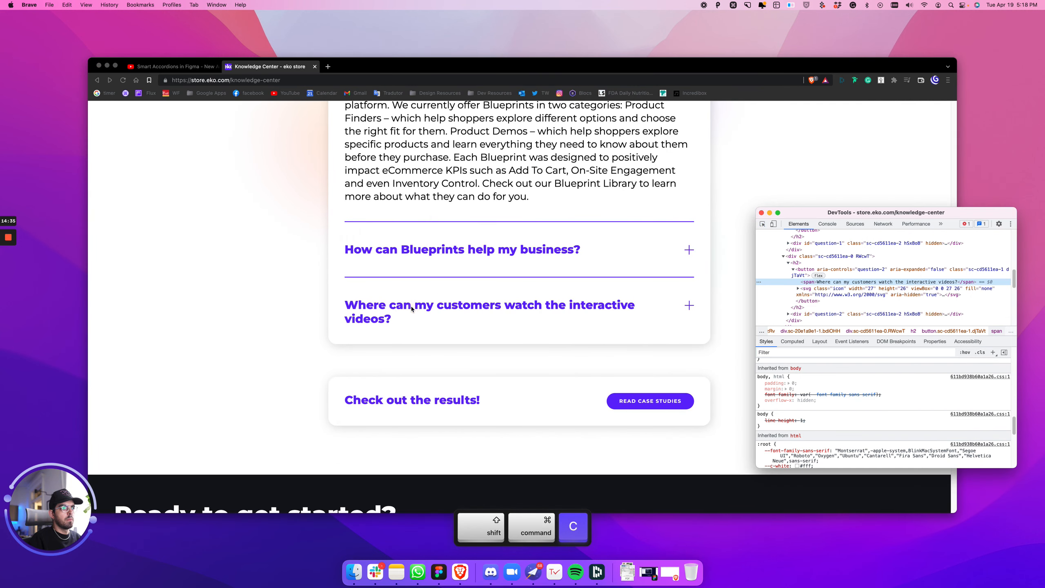
double_click(837, 284)
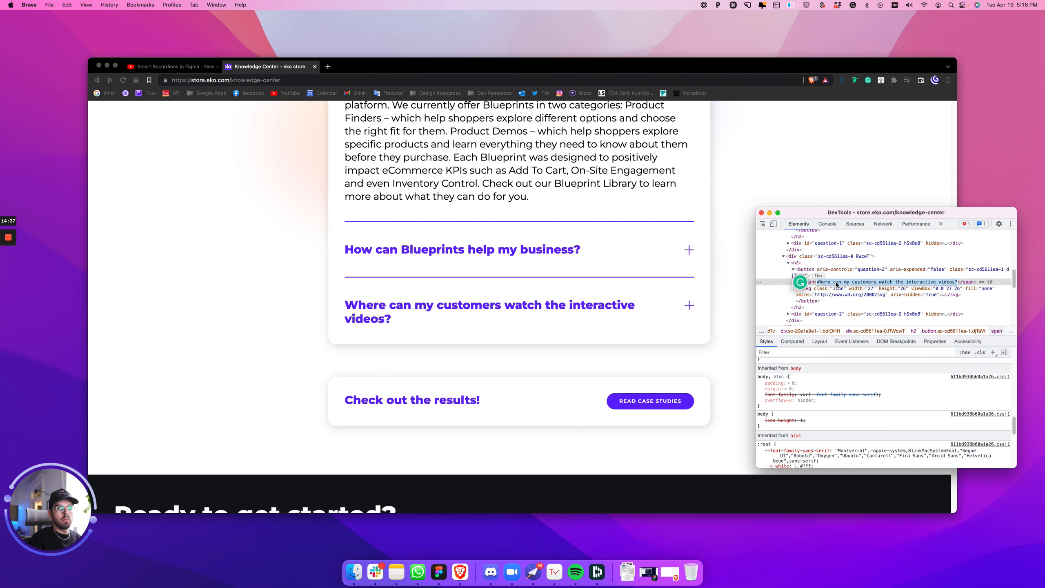
key(super+Tab)
key(super+Tab)
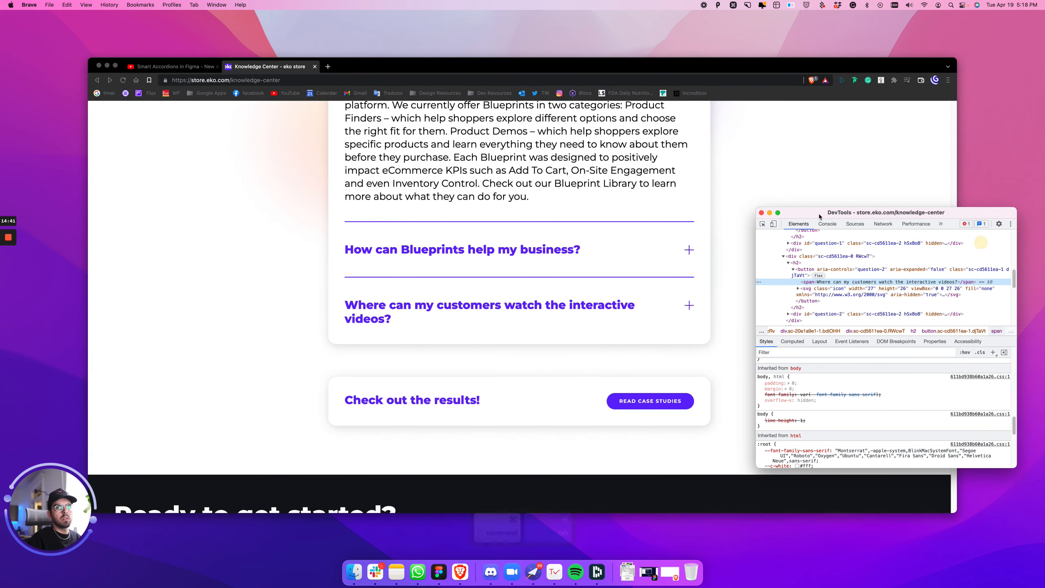
Step: Reopen DevTools on the page, inspect the third question's text element again, and close DevTools
click(762, 213)
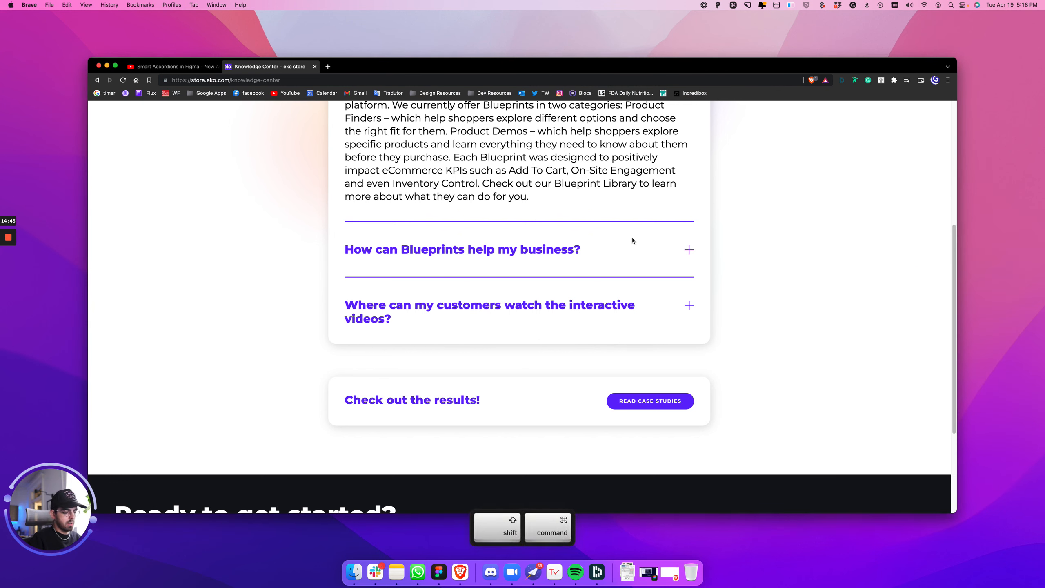
key(super+shift+c)
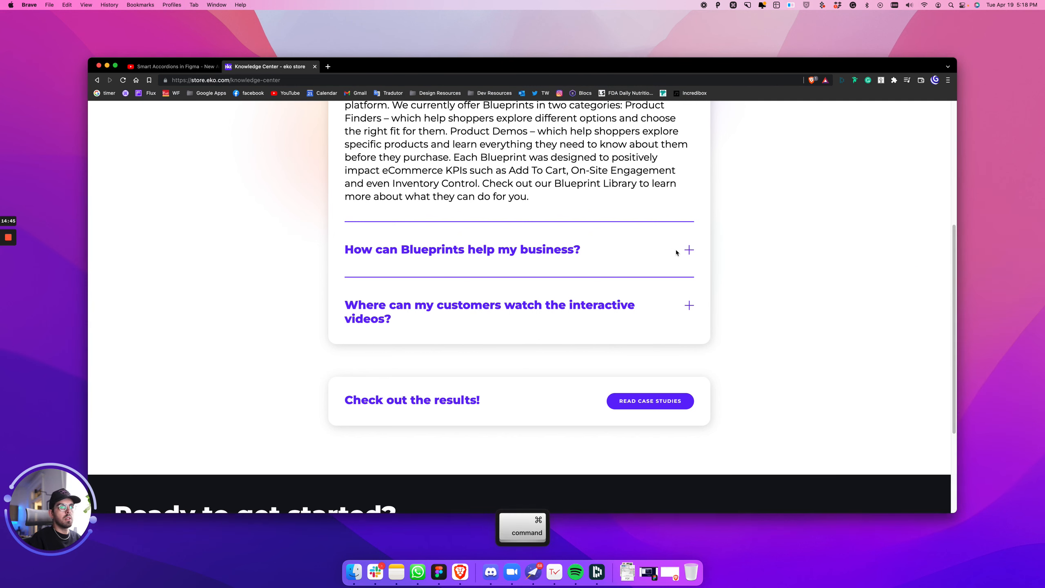
drag(801, 208, 813, 200)
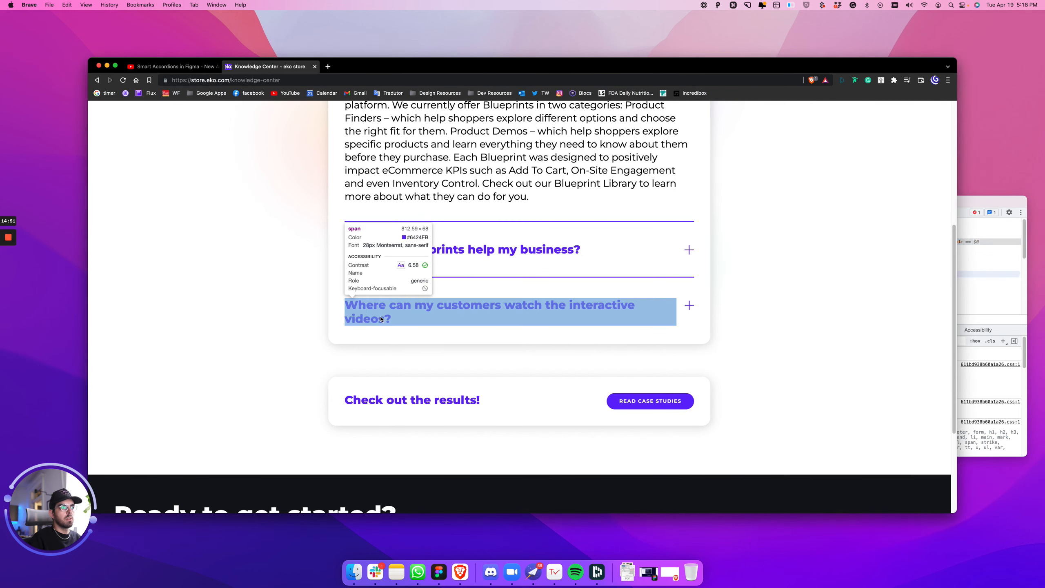
click(473, 307)
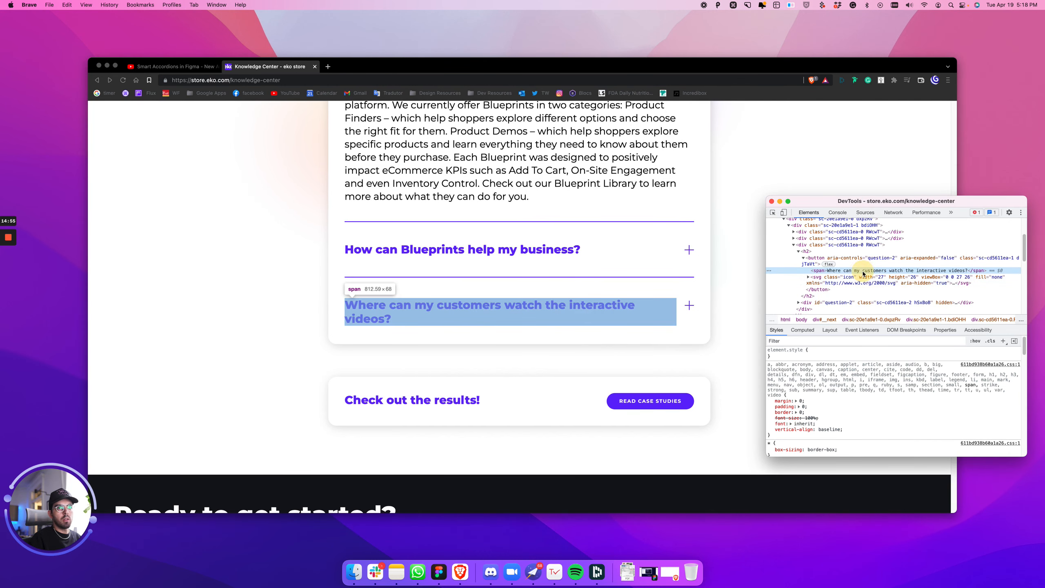
click(731, 308)
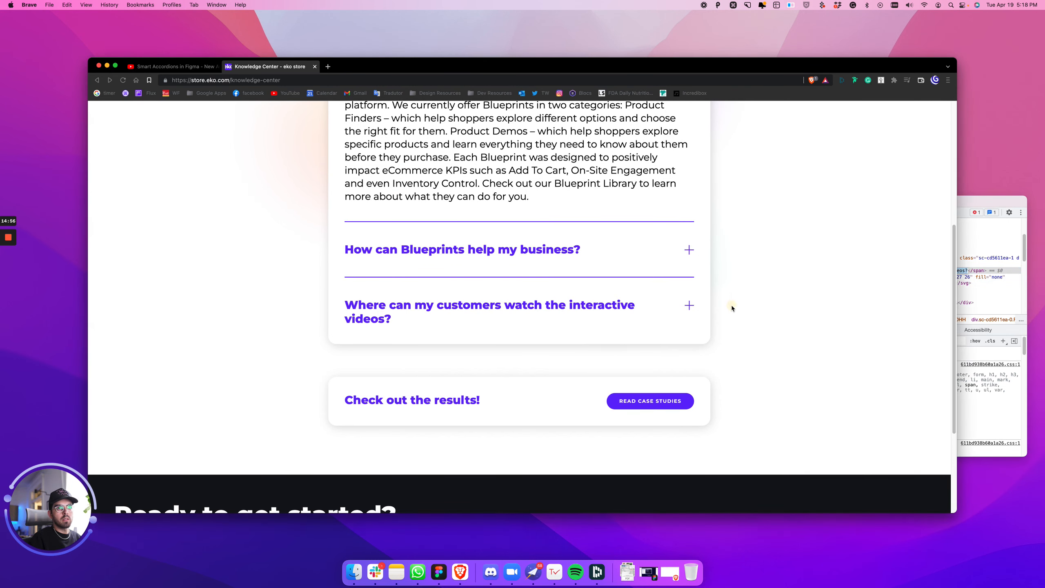
click(967, 200)
click(773, 201)
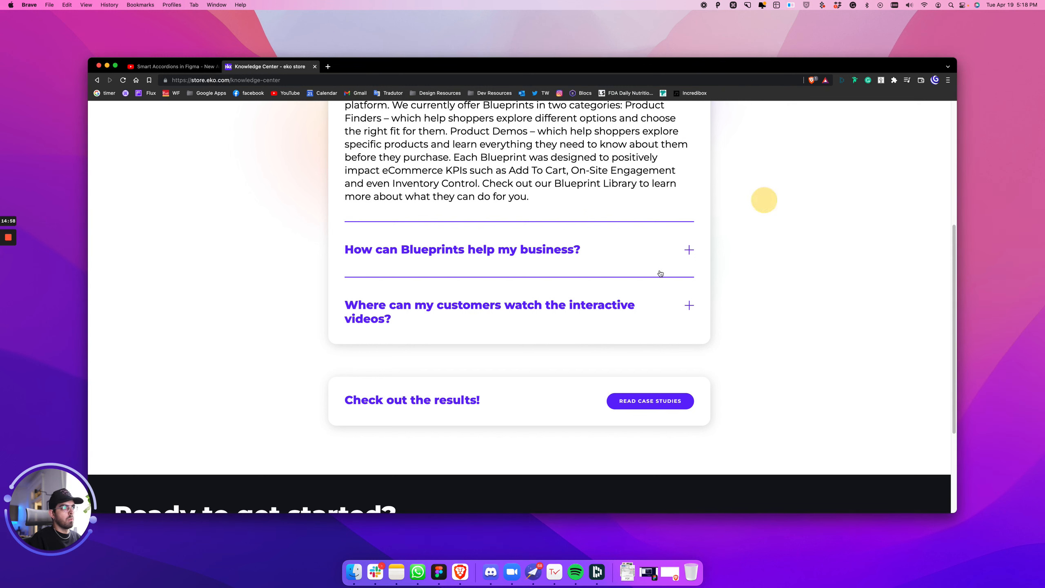
Step: Try to select the third question's heading text directly on the page
click(531, 301)
click(364, 306)
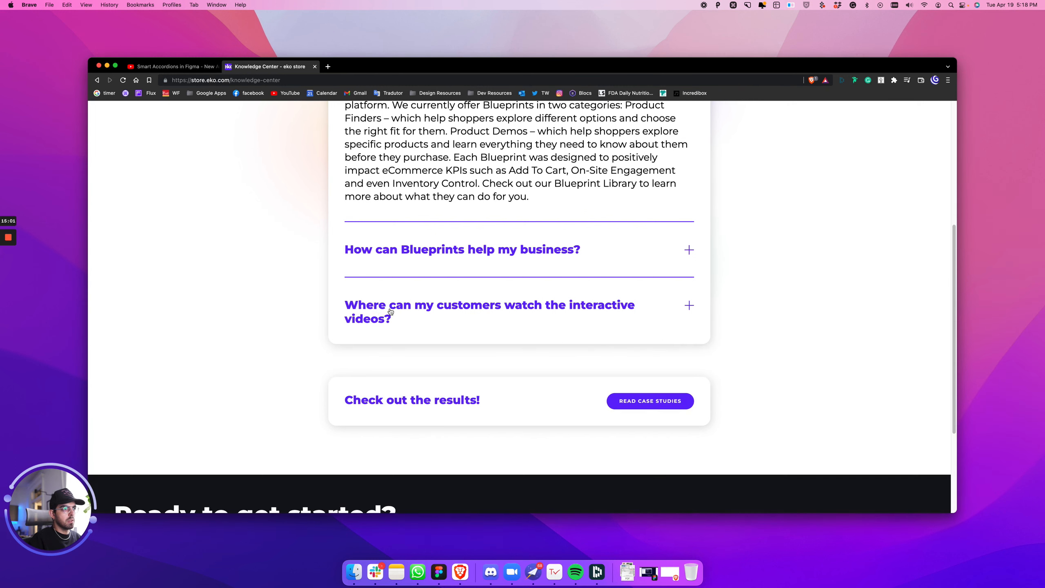
click(390, 312)
click(353, 308)
click(375, 308)
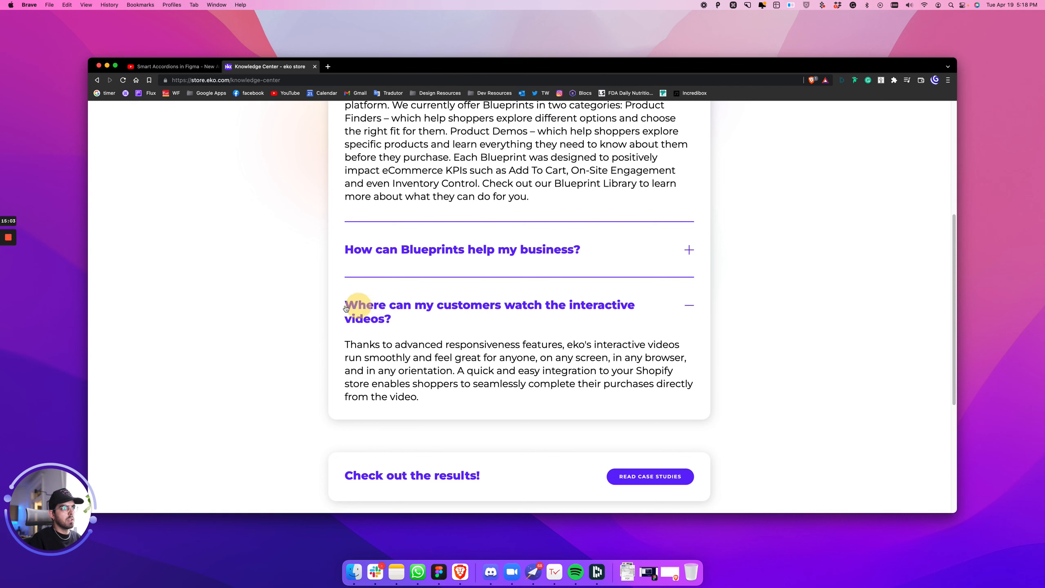
key(super)
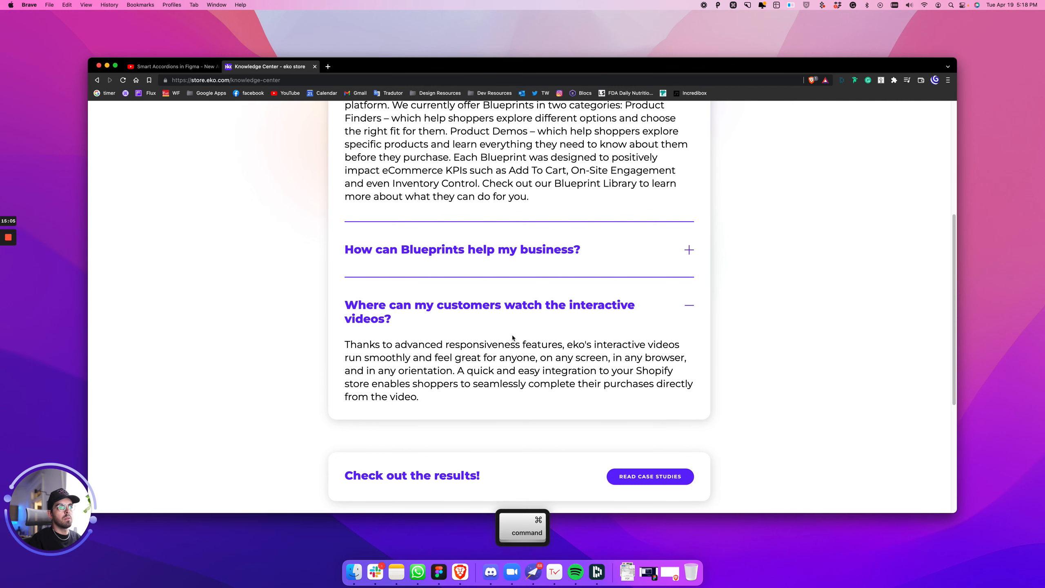
key(super+Tab)
key(super+Tab)
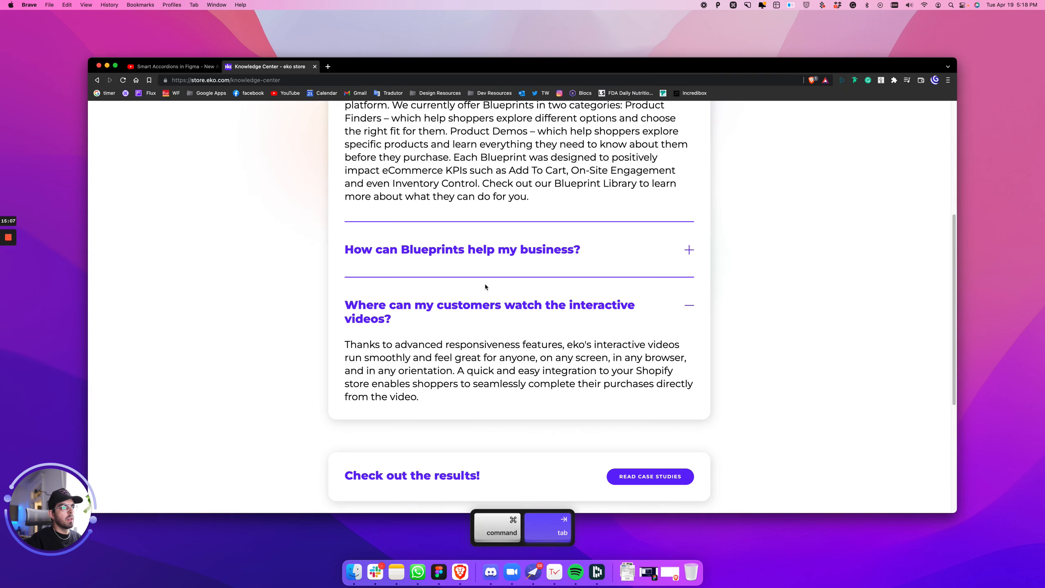
Step: Copy the full answer paragraph under "What are Blueprints?" on the page and switch to Figma
scroll(502, 249, up, 5)
drag(530, 296, 358, 176)
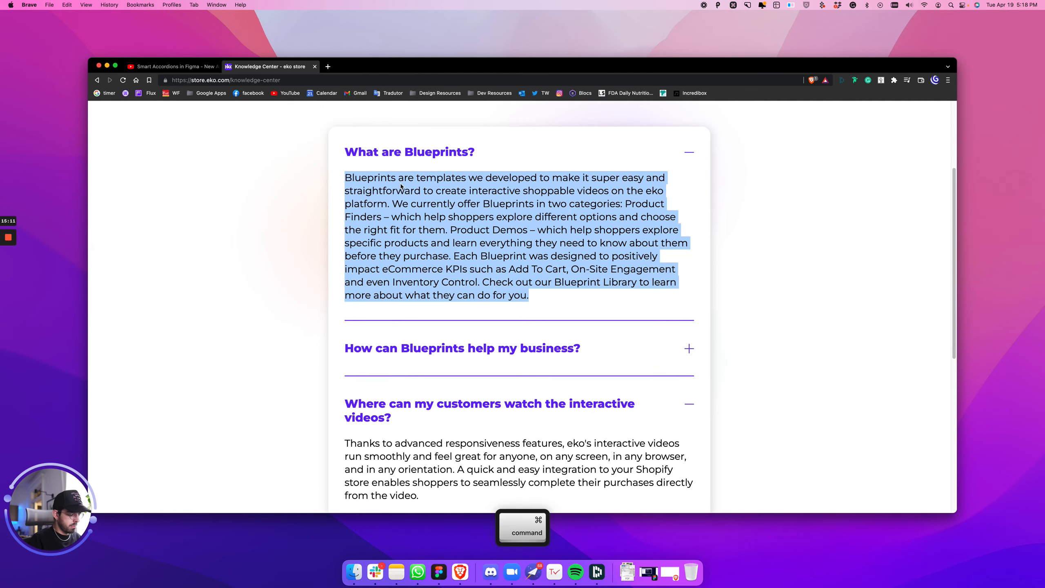
key(super+Tab)
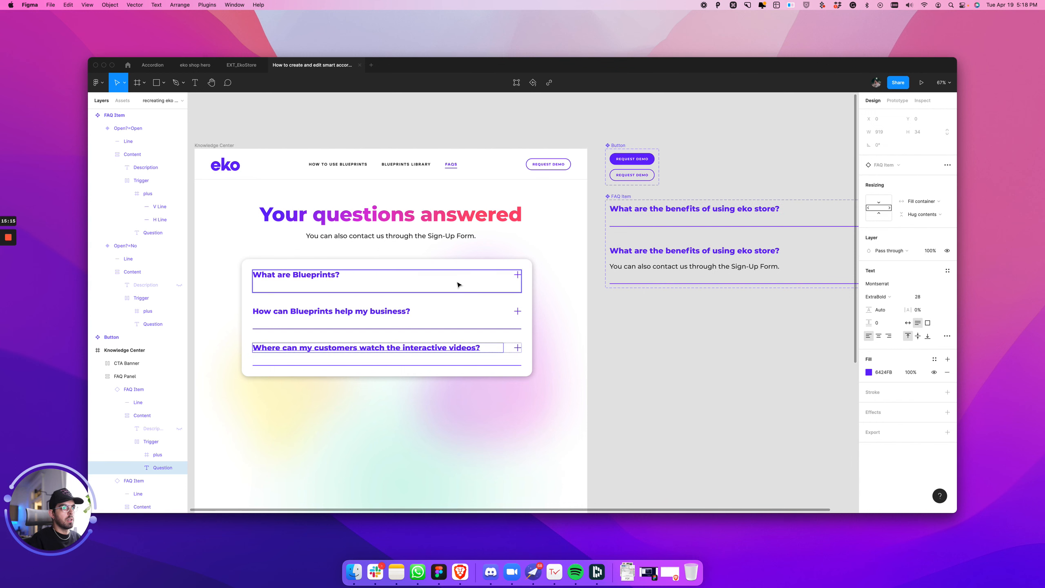
Step: Select all three FAQ Item instances in the FAQ Panel and set their Open? property to Open
click(455, 315)
key(shift+Return)
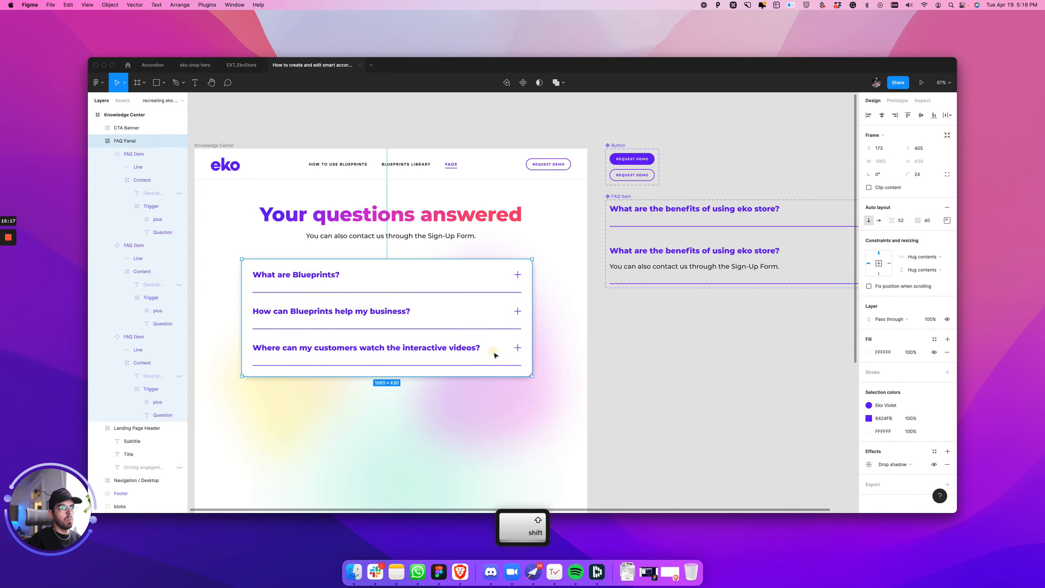
shift+click(494, 353)
shift+click(450, 311)
shift+click(453, 283)
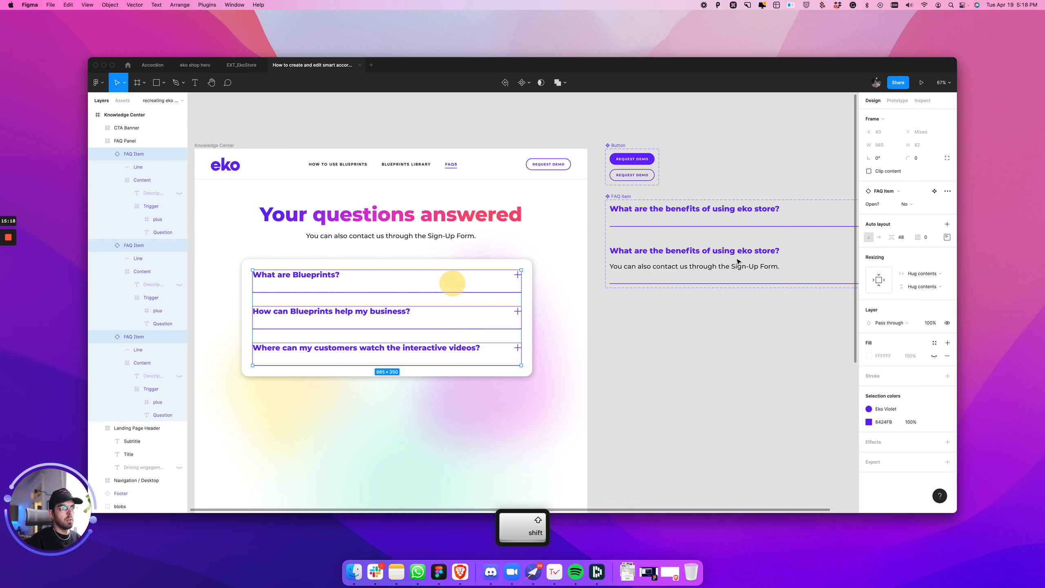
click(904, 205)
click(914, 215)
key(Escape)
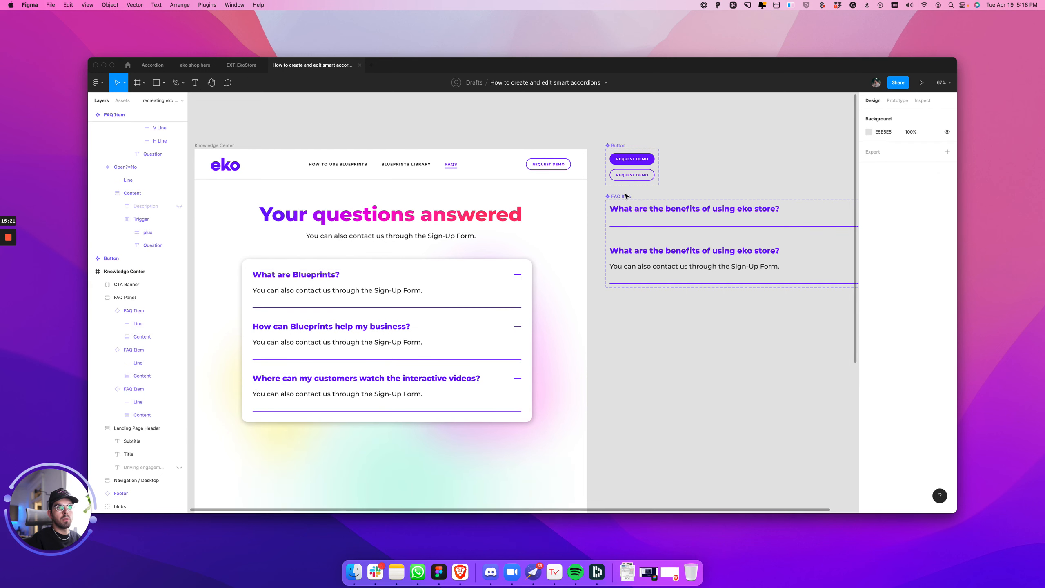
Step: Rename the FAQ Item component set's Open variant value to Yes
click(626, 196)
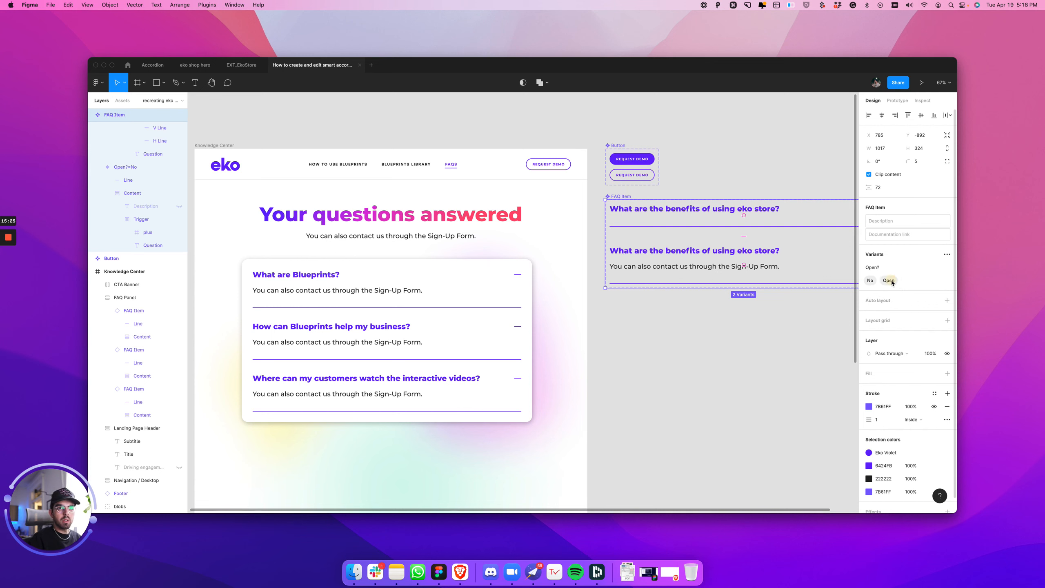
text(Yes)
key(Return)
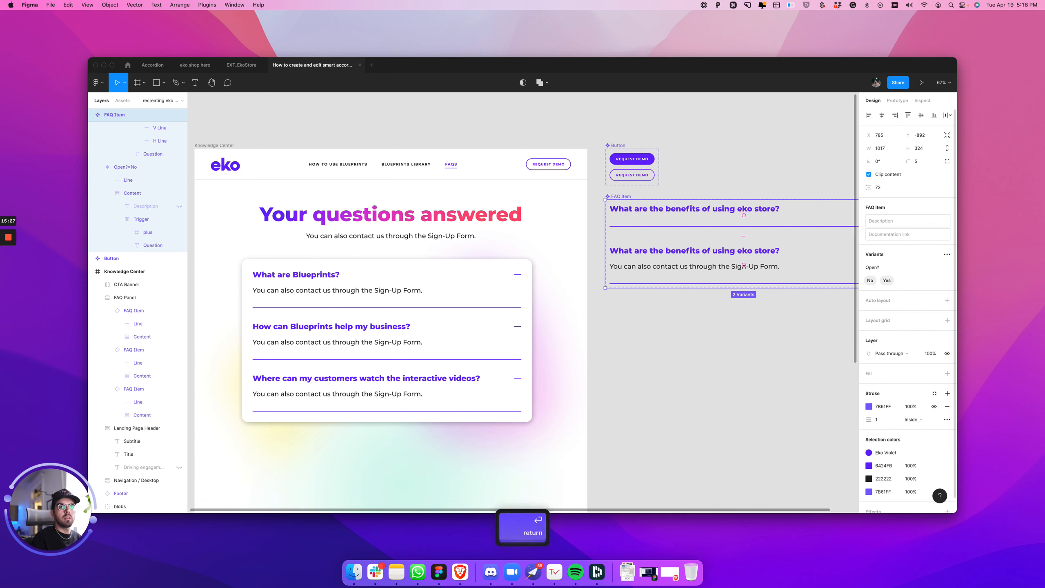
Step: Test the Open? toggle on the third FAQ Item instance by switching it off and back on
double_click(443, 379)
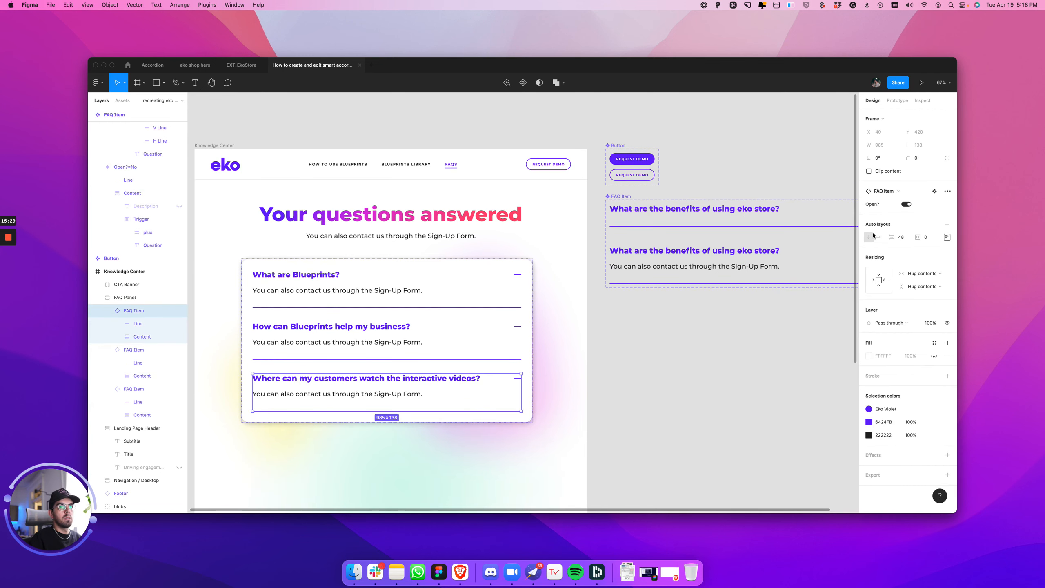
click(907, 204)
click(907, 205)
click(688, 368)
Step: Replace the description under "What are Blueprints?" with the copied answer paragraph about Blueprints templates
key(space)
double_click(410, 291)
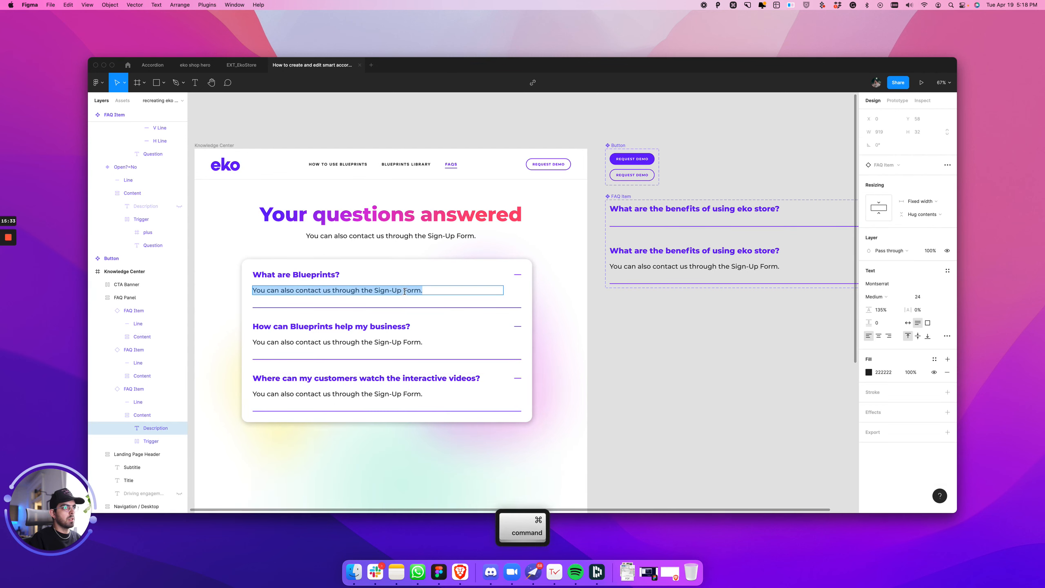
text(Blueprints are templates we developed to make it super easy and straightforward to create interactive shoppable videos on the eko platform. We currently offer Blueprints in two categories: Product Finders – which help shoppers explore different options and choose the right fit for them. Product Demos – which help shoppers explore specific products and learn everything they need to know about them before they purchase. Each Blueprint was designed to positively impact eCommerce KPIs such as Add To Cart, On-Site Engagement and even Inventory Control. Check out our Blueprint Library to learn more about what they can do for you.)
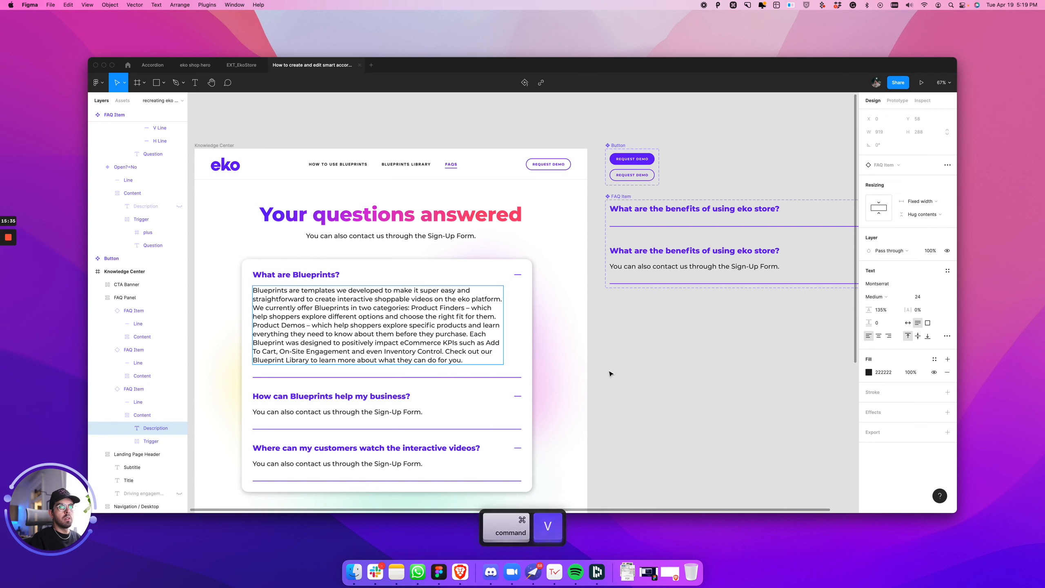
key(Escape)
Step: Set the line height of the Description text in the main FAQ Item's open variant to 150%
super+click(746, 268)
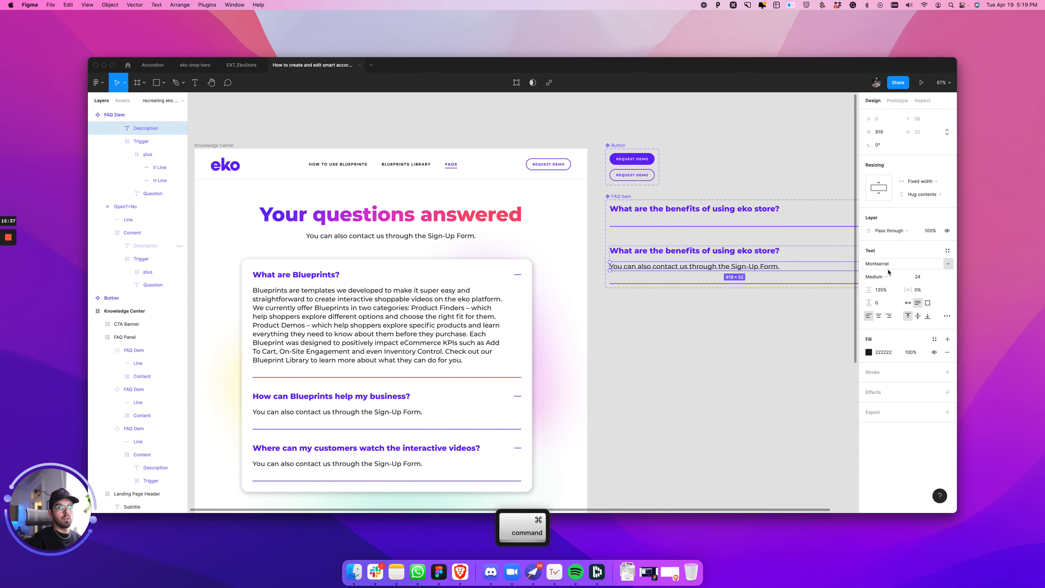
click(881, 295)
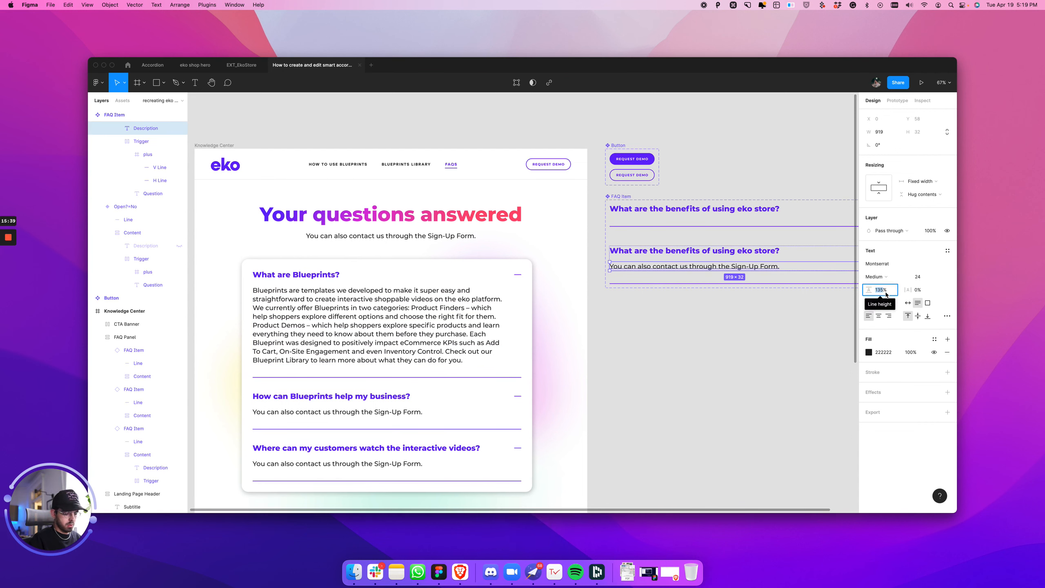
text(1)
key(Return)
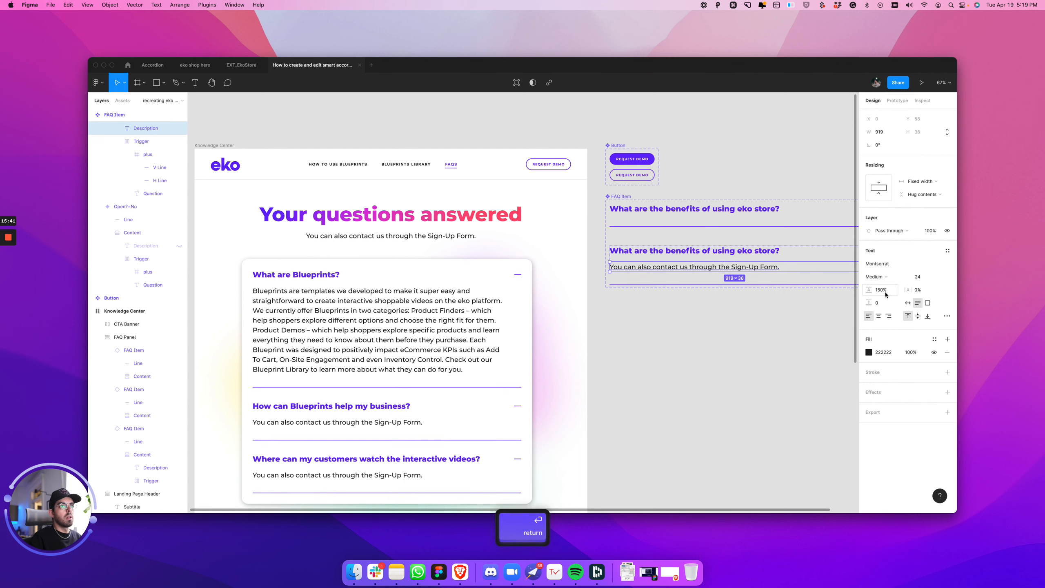
Step: Set the line height of the hidden Description text in the FAQ Item's closed variant to 150%
click(146, 245)
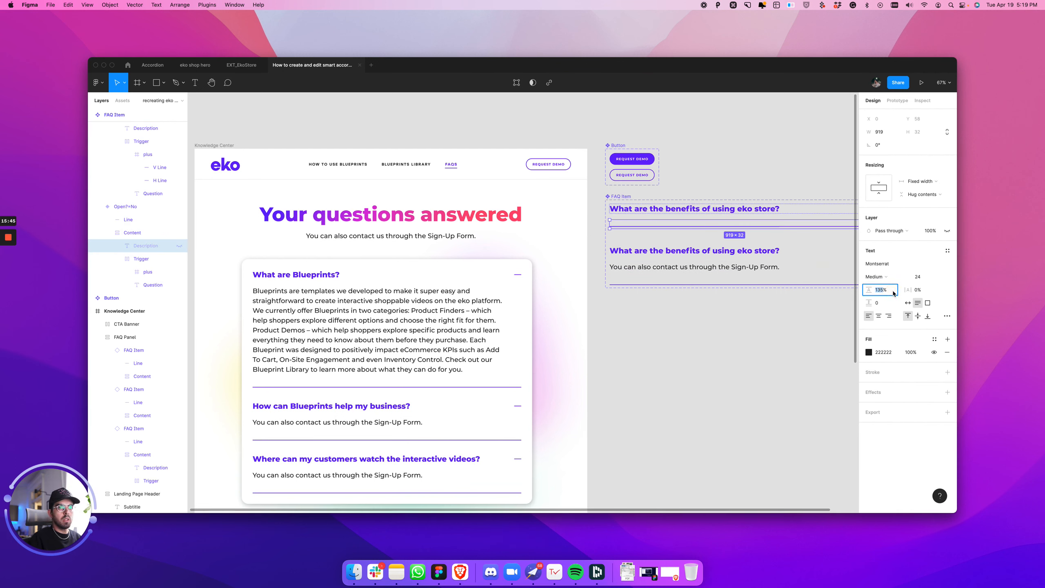
text(15)
key(Return)
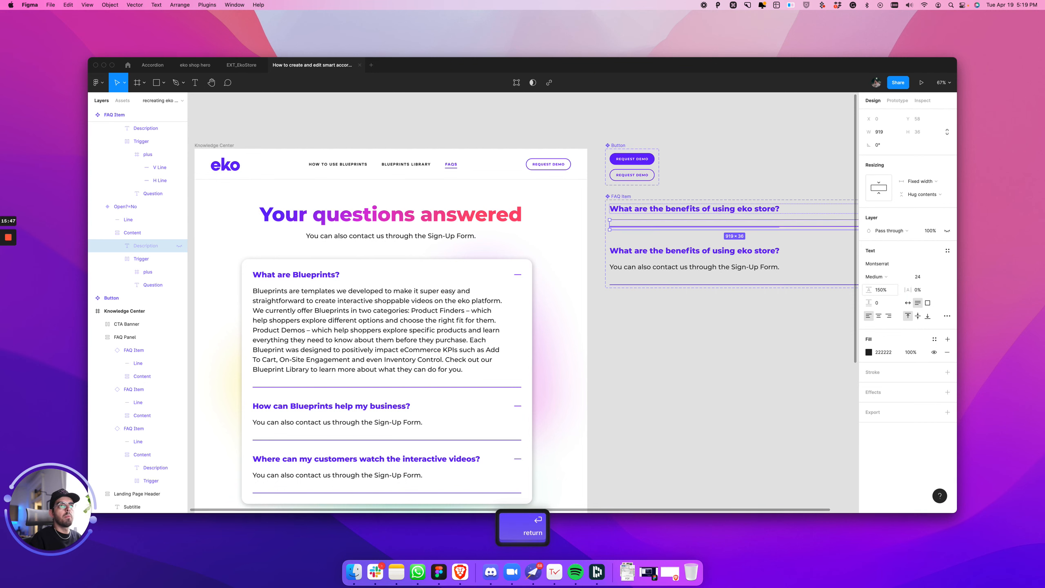
click(717, 354)
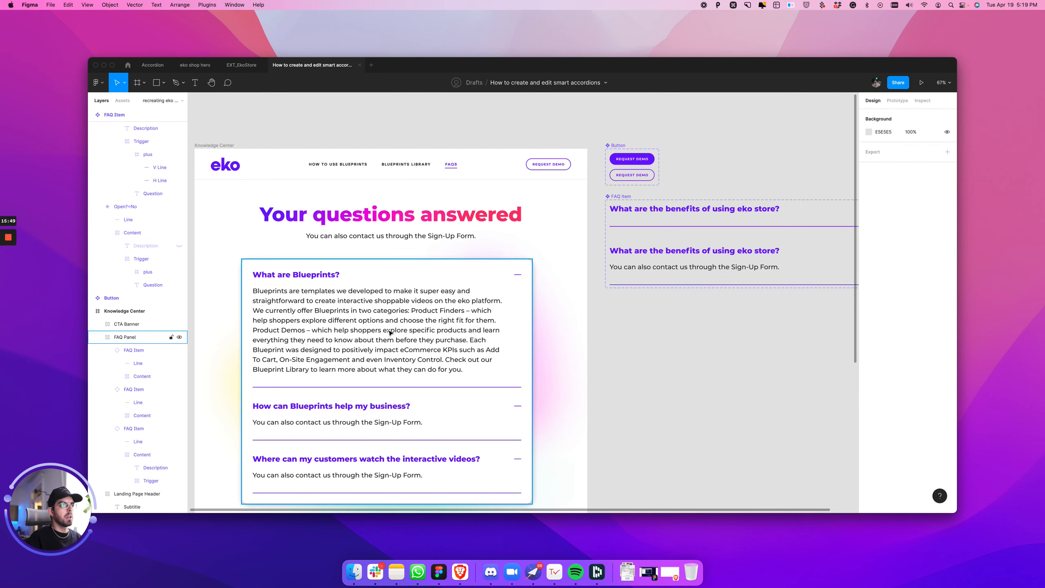
Step: Switch to the Brave browser, expand "How can Blueprints help my business?" on the Knowledge Center page, and copy its answer paragraph
key(super+Tab)
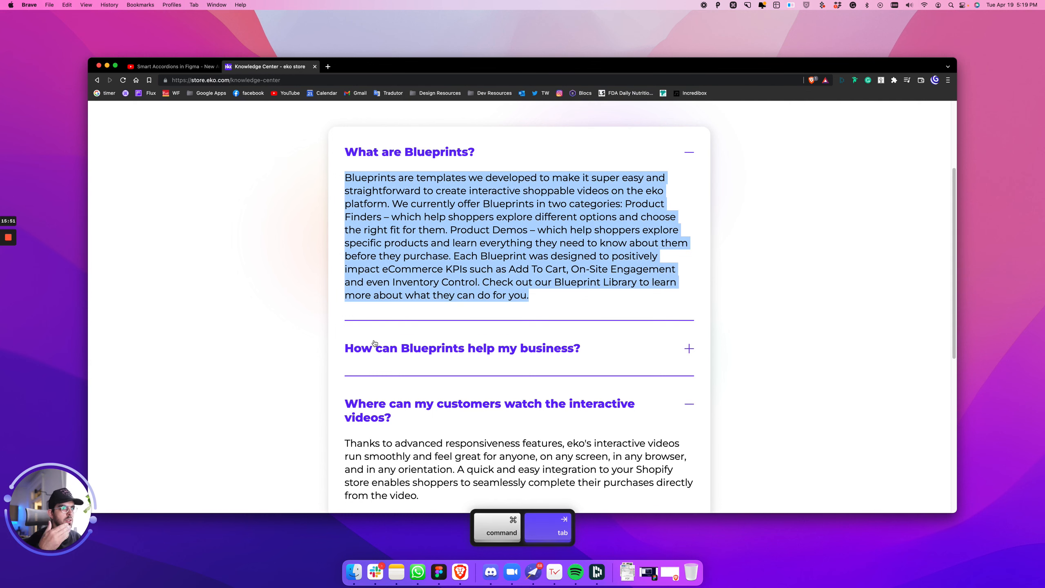
click(414, 357)
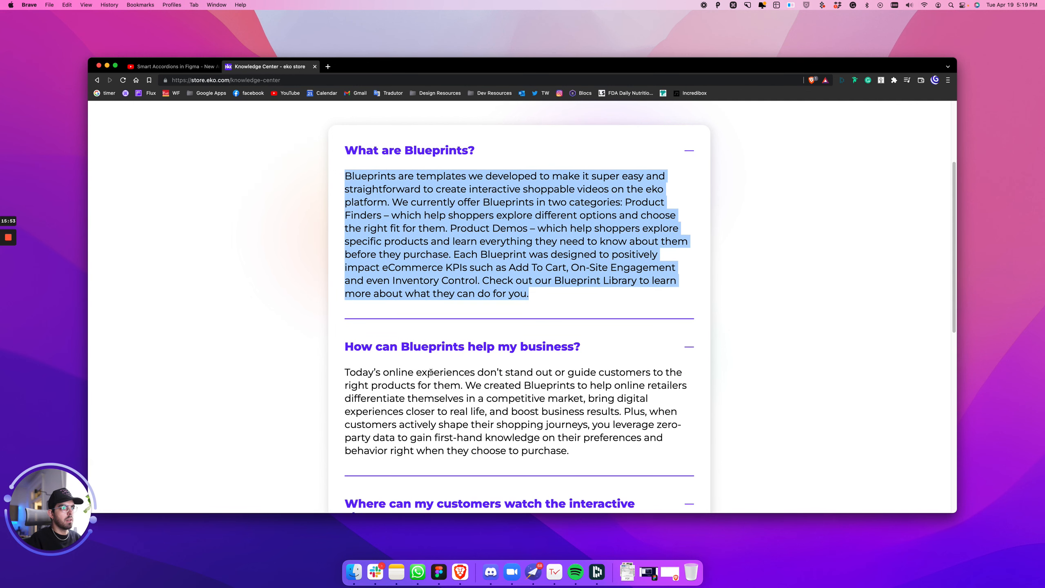
scroll(413, 357, down, 1)
click(345, 362)
drag(346, 360, 605, 440)
key(super+c)
Step: Return to Figma and replace the description under "How can Blueprints help my business?" with the copied answer
key(super+Tab)
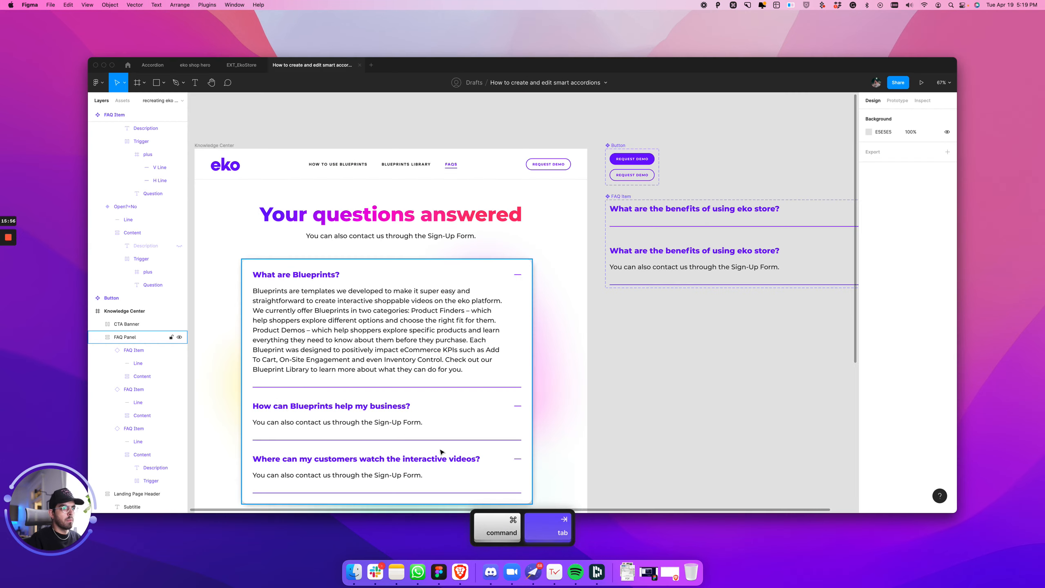
double_click(372, 429)
key(super+v)
scroll(608, 411, down, 1)
scroll(608, 410, down, 5)
Step: Switch to the Brave browser and copy the answer paragraph under "Where can my customers watch the interactive videos?"
key(super+Tab)
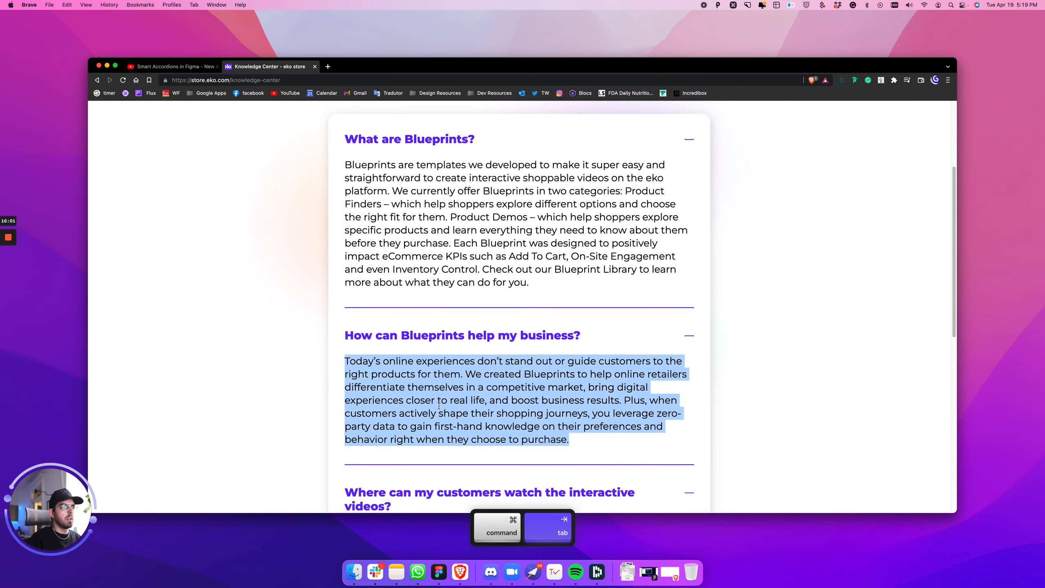
scroll(438, 406, down, 3)
triple_click(405, 428)
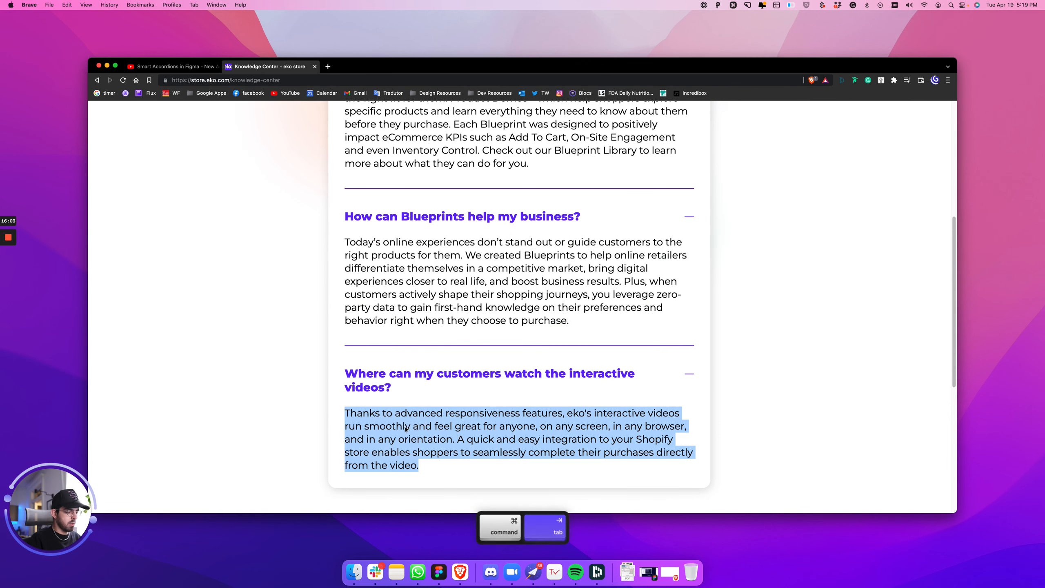
Step: Back in Figma, replace the description under "Where can my customers watch the interactive videos?" with the copied answer and deselect it
key(super+Tab)
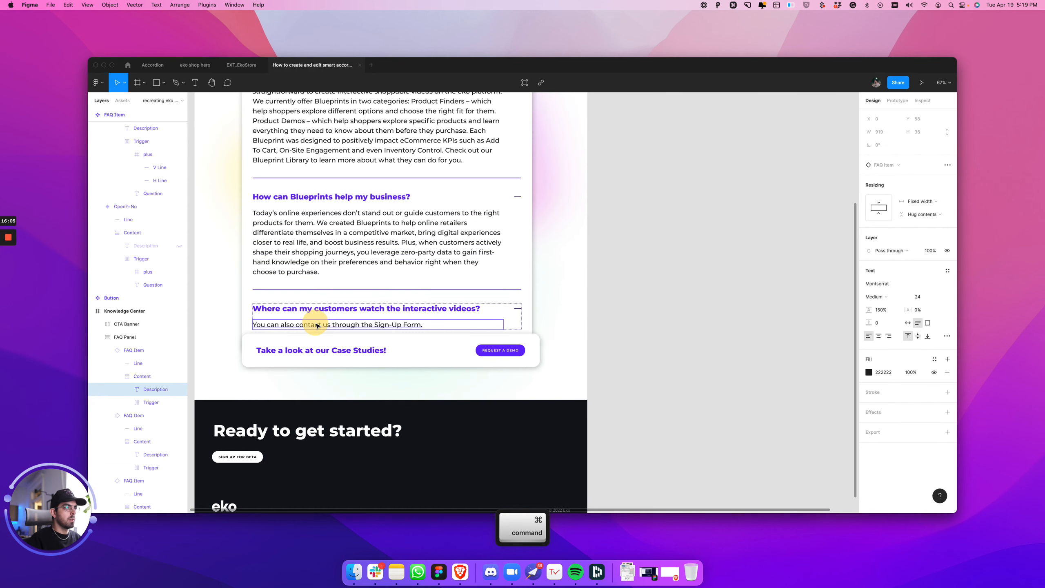
double_click(317, 325)
key(super+v)
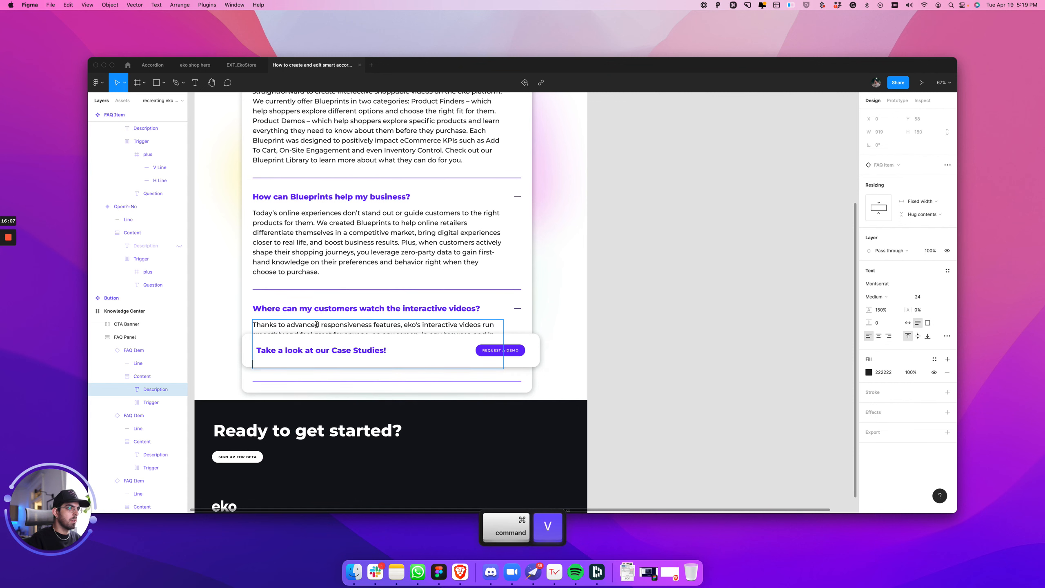
key(Escape)
key(Escape)
Step: Select all three FAQ Item instances in the FAQ Panel and turn off their Open? property together
scroll(703, 316, down, 3)
drag(641, 213, 637, 357)
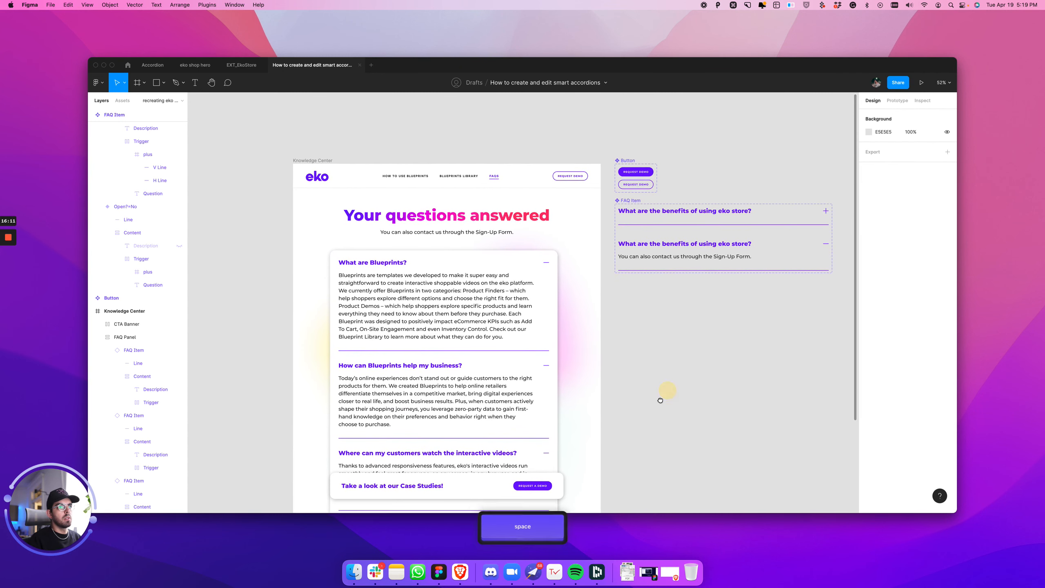
drag(665, 397, 625, 409)
scroll(659, 430, left, 2)
click(599, 240)
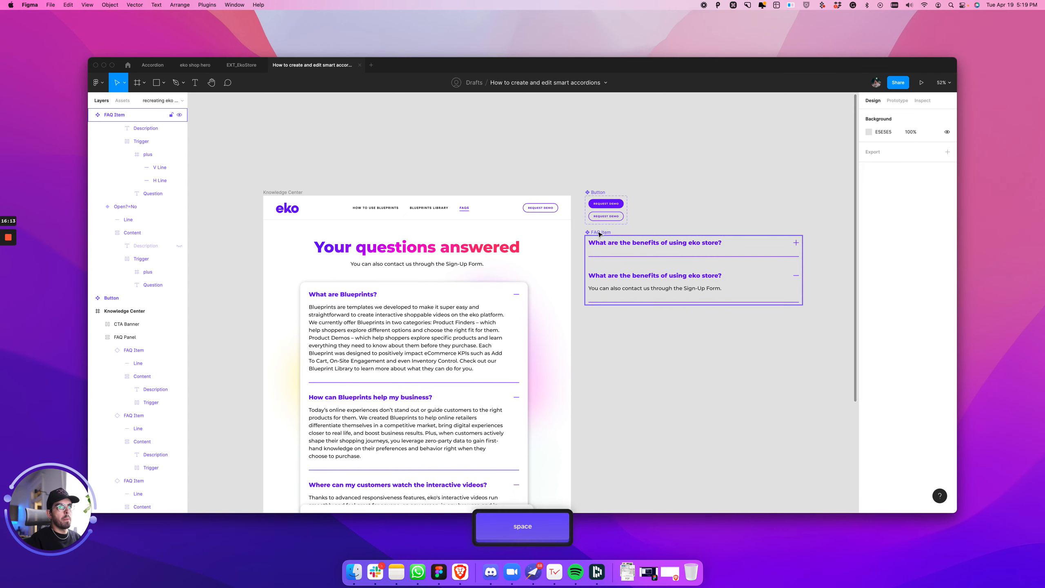
scroll(622, 313, down, 5)
click(457, 241)
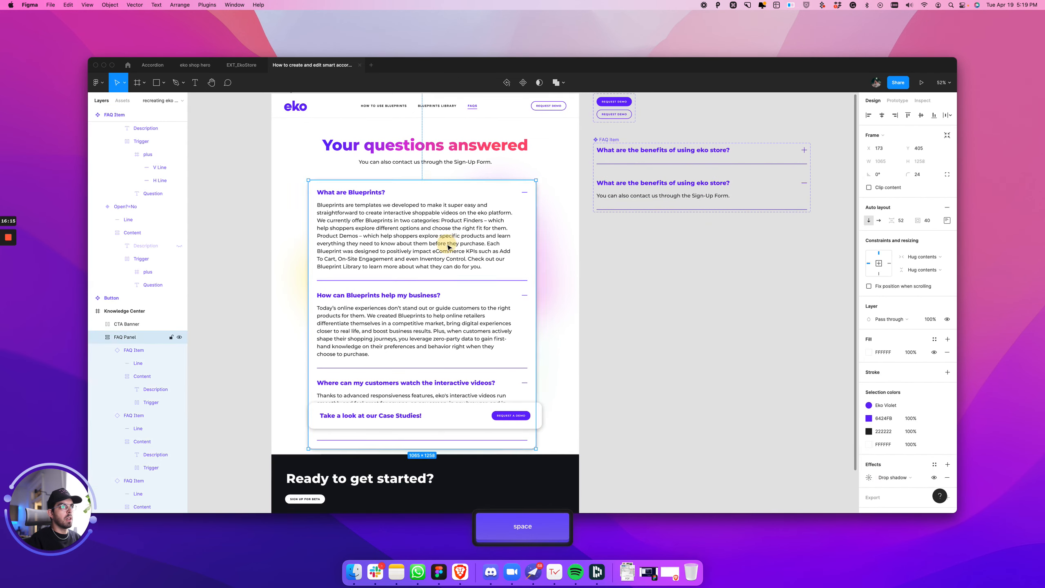
shift+click(421, 315)
shift+click(420, 385)
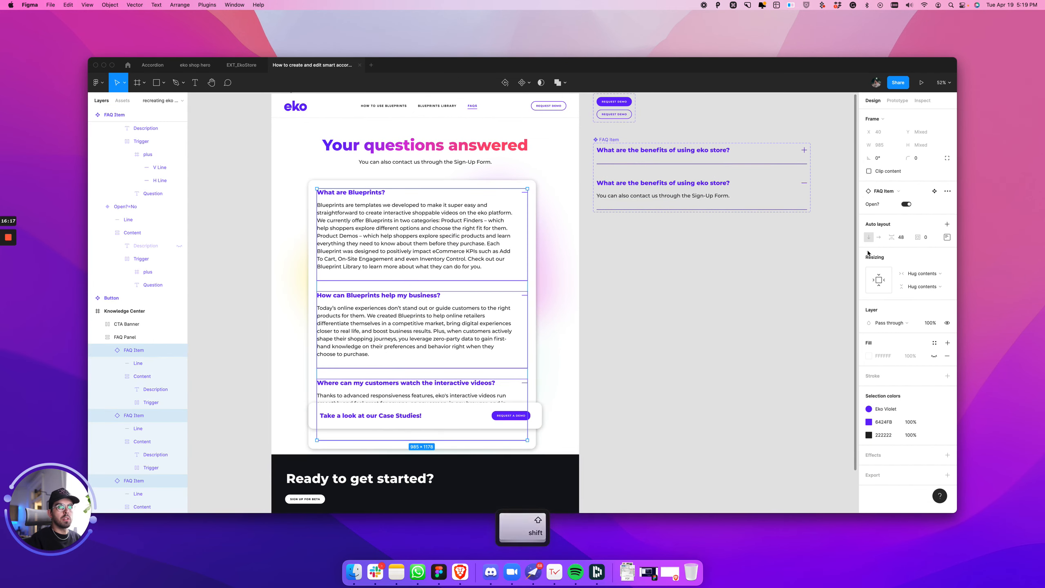
click(906, 204)
click(687, 301)
key(space)
drag(640, 252, 531, 301)
click(529, 377)
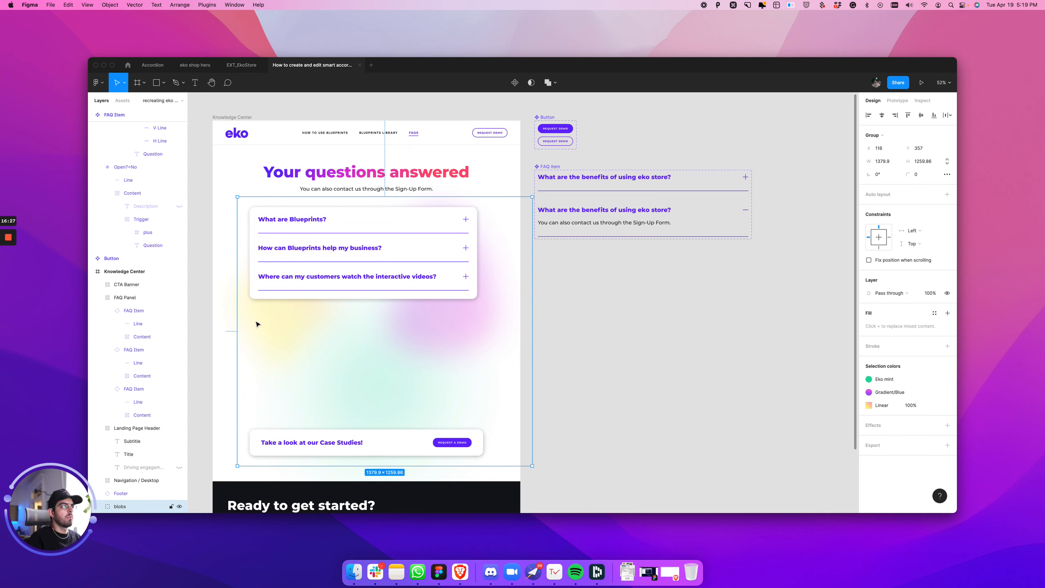
key(space)
drag(574, 308, 623, 316)
scroll(639, 399, down, 1)
key(space)
drag(652, 389, 652, 378)
scroll(637, 304, down, 3)
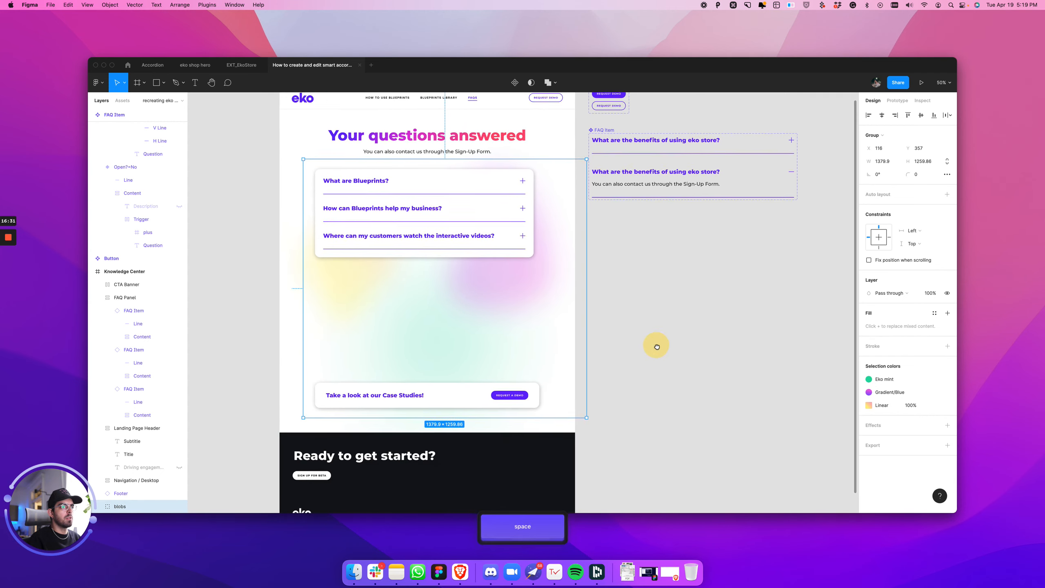
Step: Switch to the Brave browser and toggle the interactive videos question on the live page to examine how the content below it shifts
key(super+Tab)
scroll(490, 378, down, 4)
key(Escape)
click(553, 226)
click(553, 227)
click(554, 226)
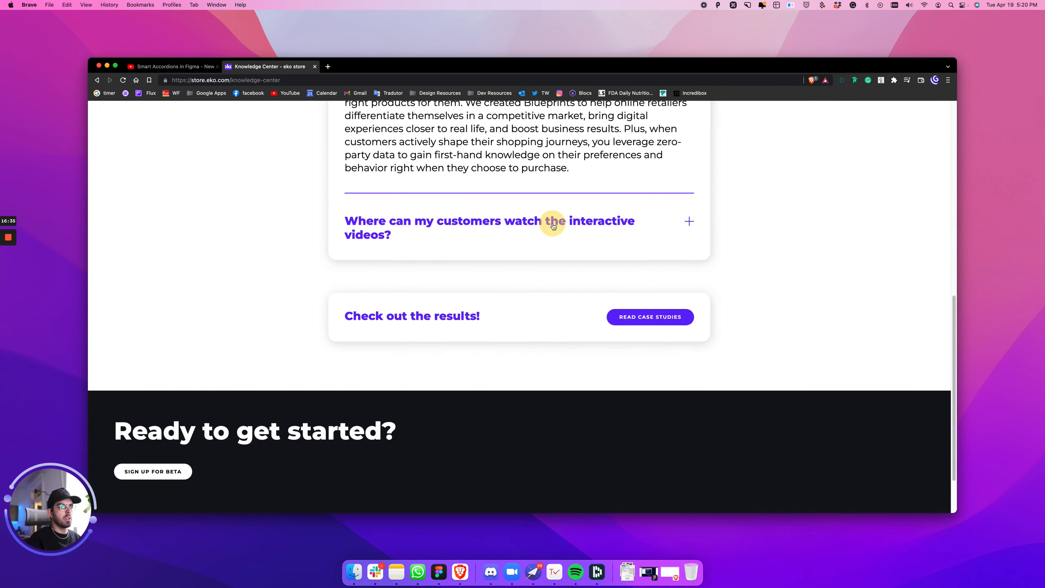
click(553, 226)
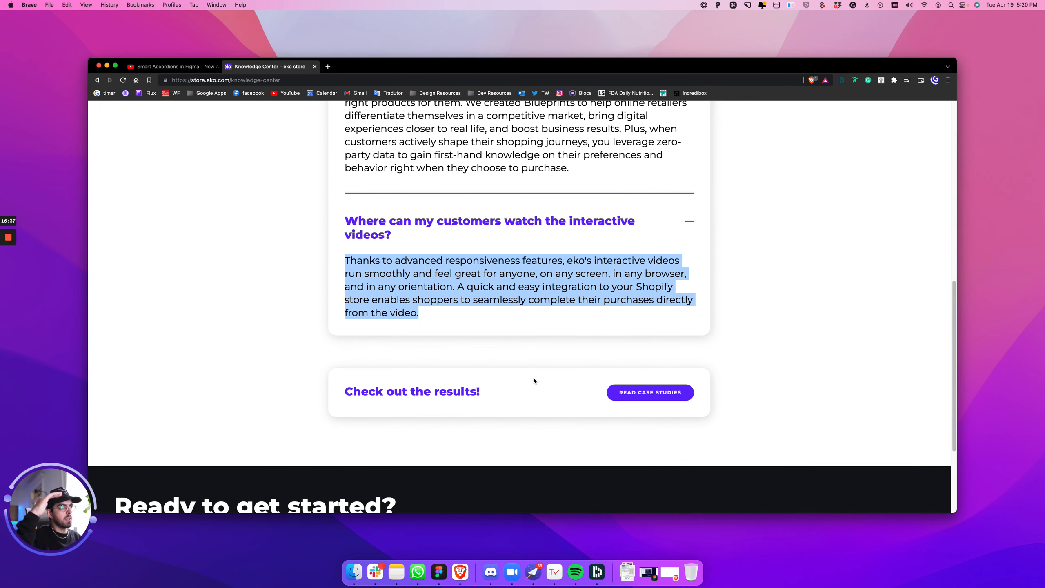
Step: Return to Figma and move the blobs group out of the Knowledge Center frame onto the empty canvas below the FAQ Item component set
key(super+Tab)
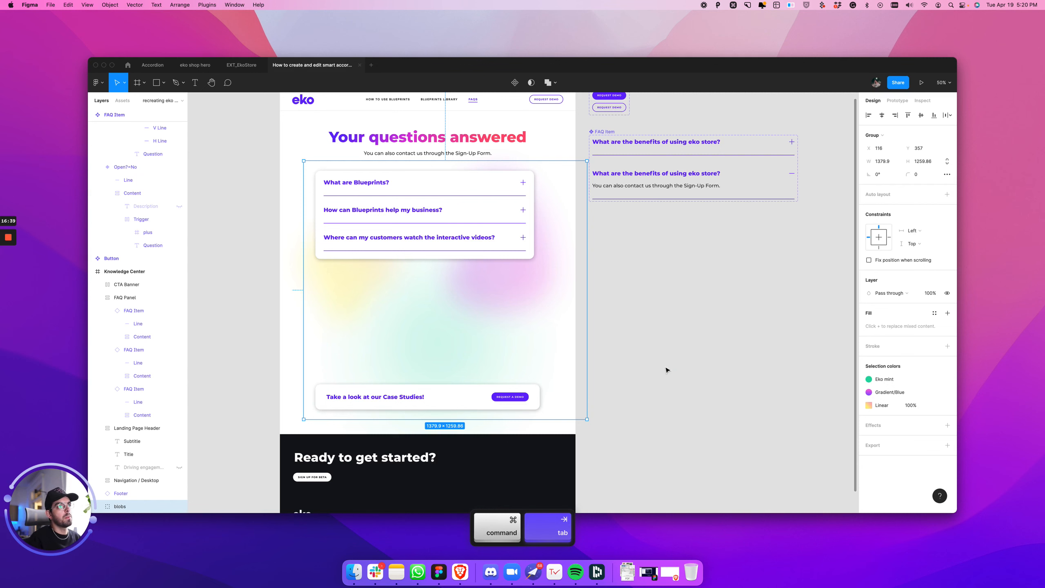
key(Escape)
scroll(435, 356, down, 2)
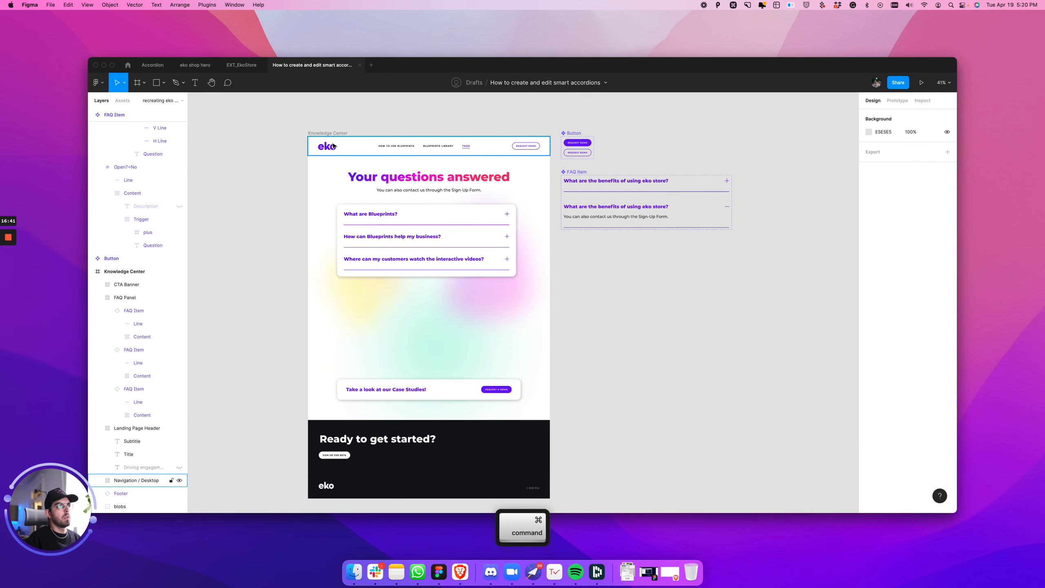
click(326, 134)
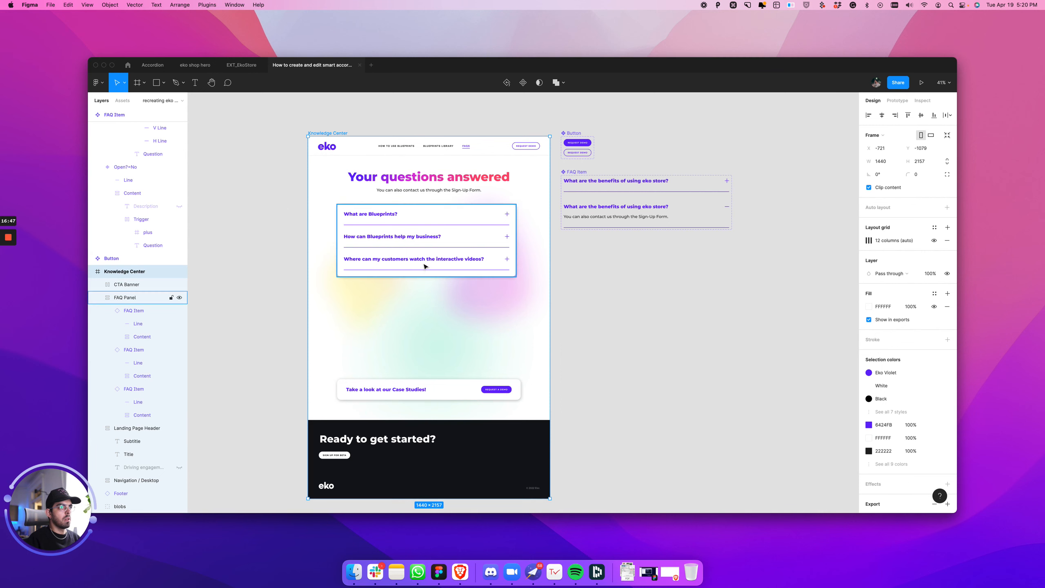
click(646, 366)
click(510, 321)
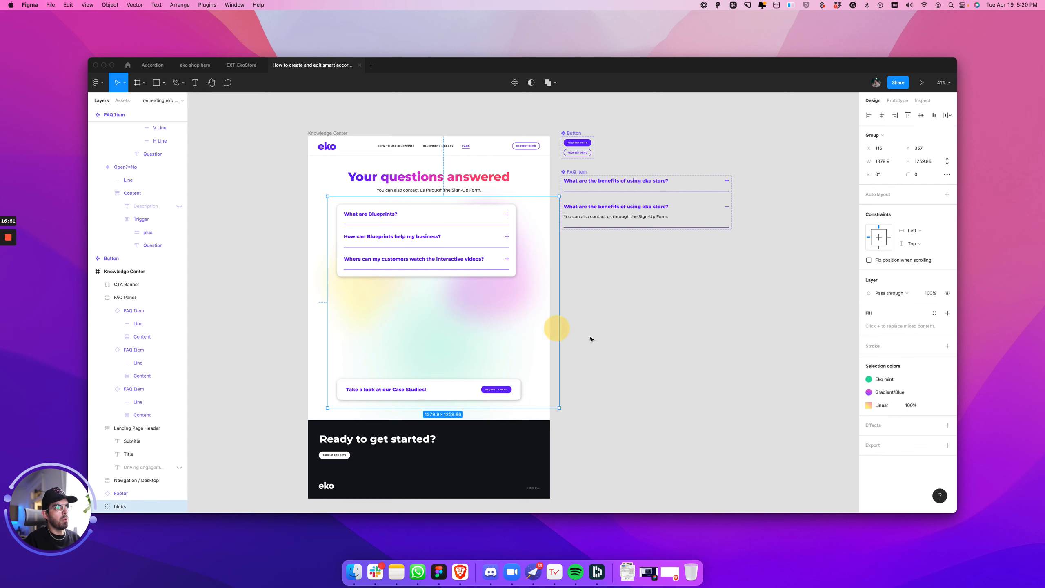
drag(590, 339, 619, 356)
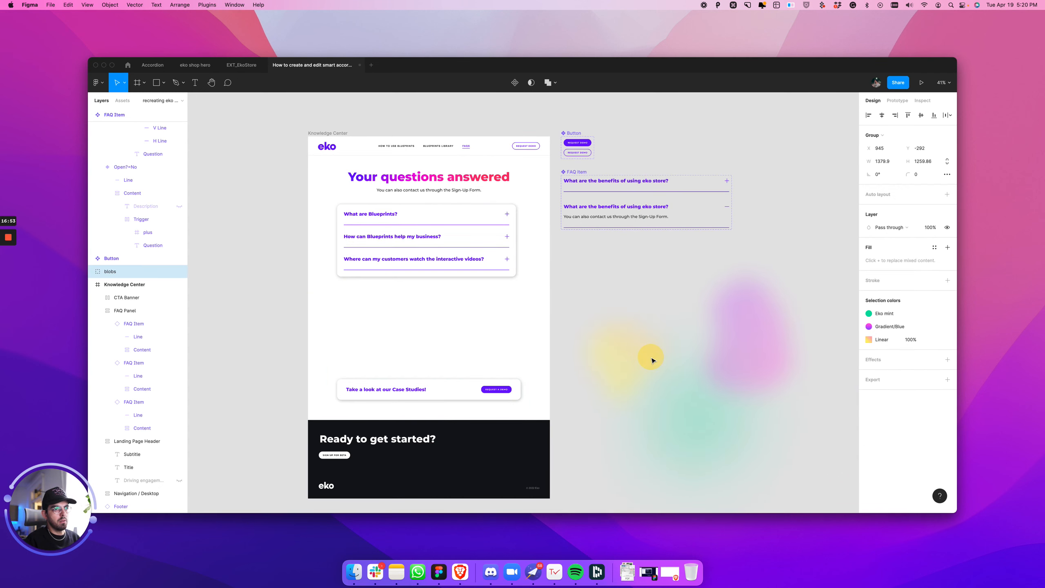
click(602, 258)
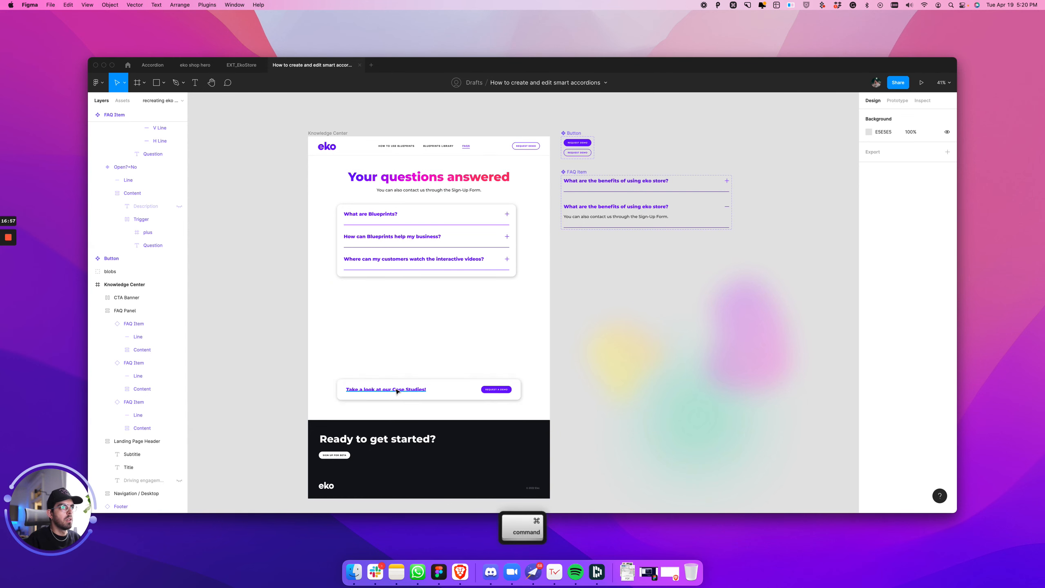
Step: Examine the bounds of the Knowledge Center frame's layers in outline view and restore the normal view
key(super+Tab)
key(super+Tab)
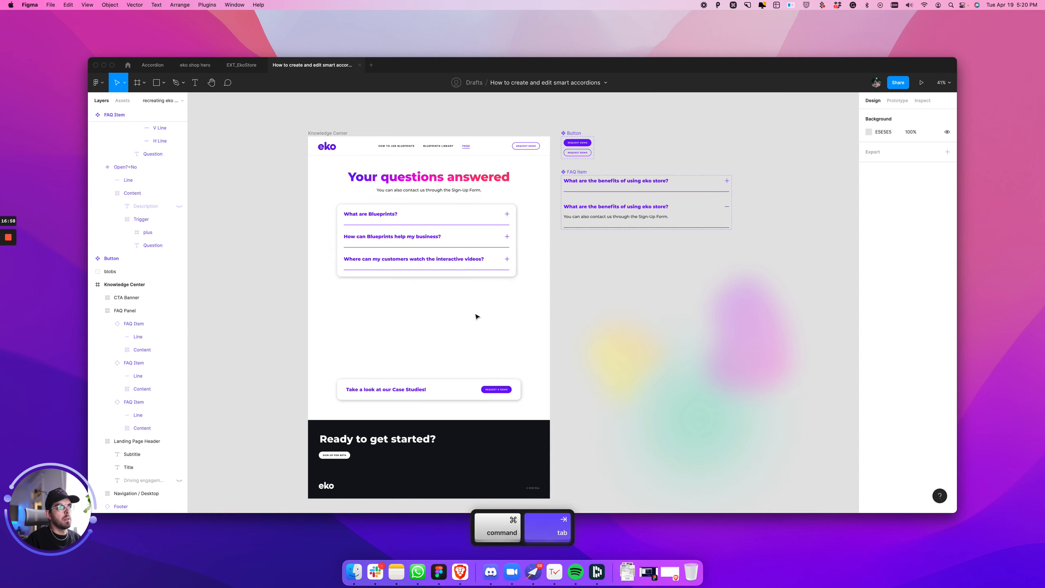
click(340, 133)
click(386, 178)
key(super+y)
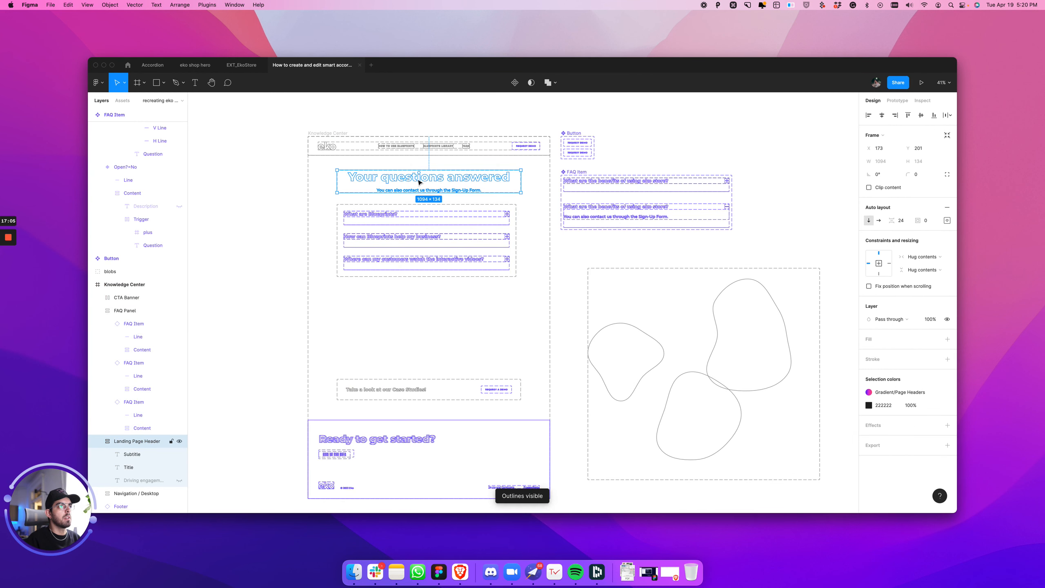
key(Escape)
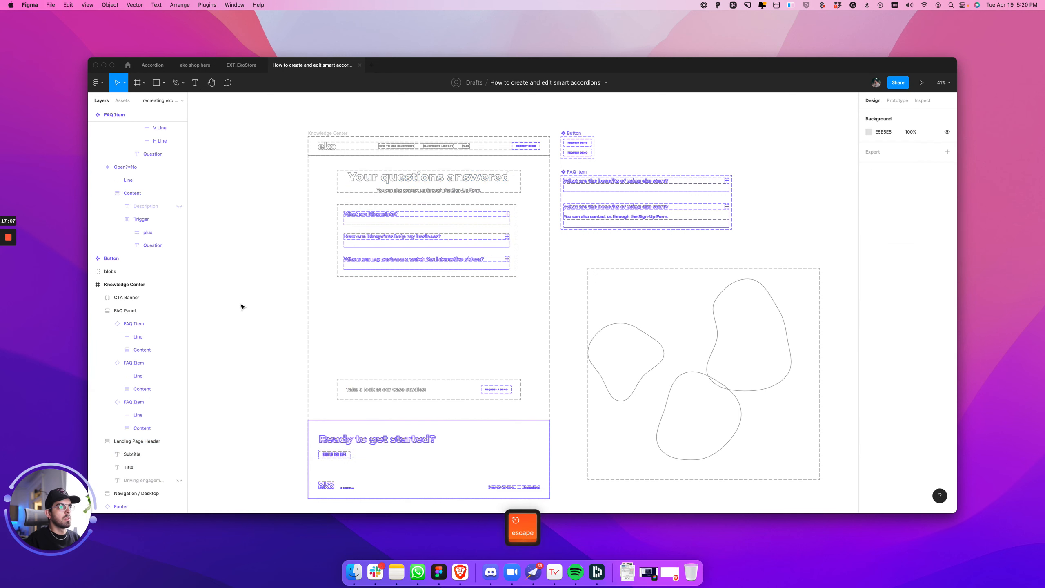
click(329, 134)
key(super+y)
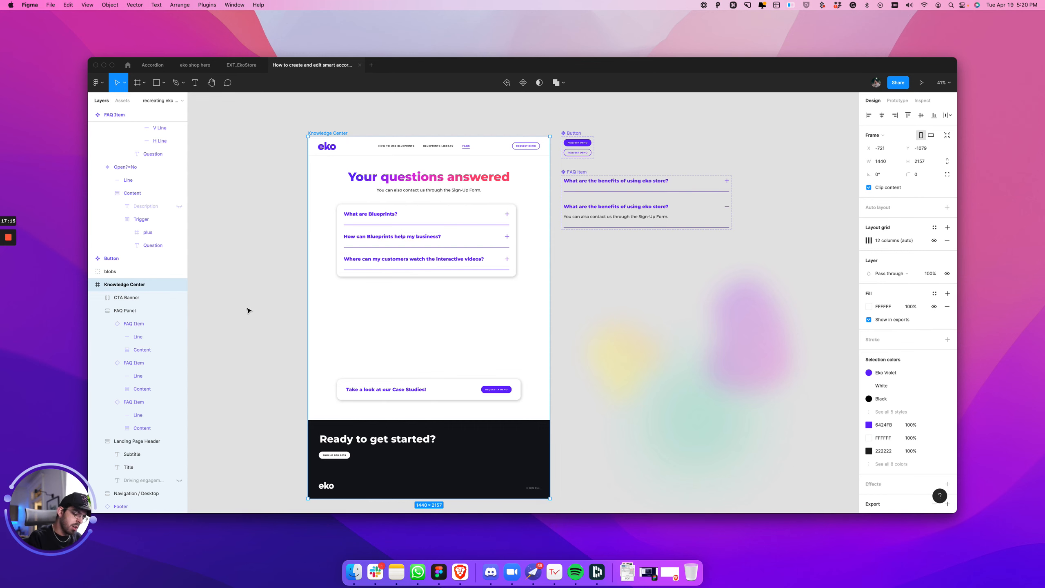
Step: Enable the Outlines view option again to demonstrate it, and hide the outlines
key(super+y)
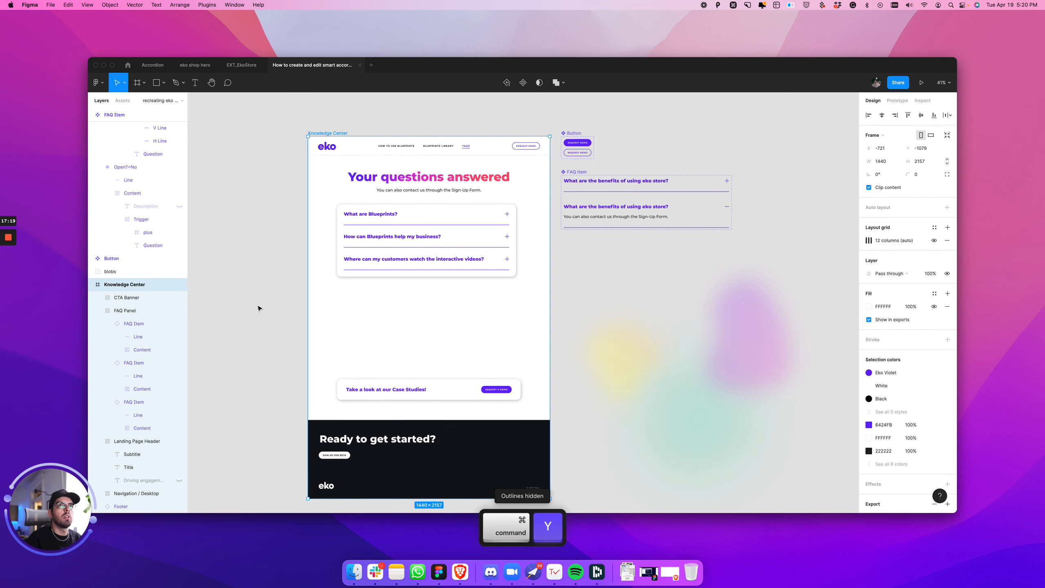
click(942, 83)
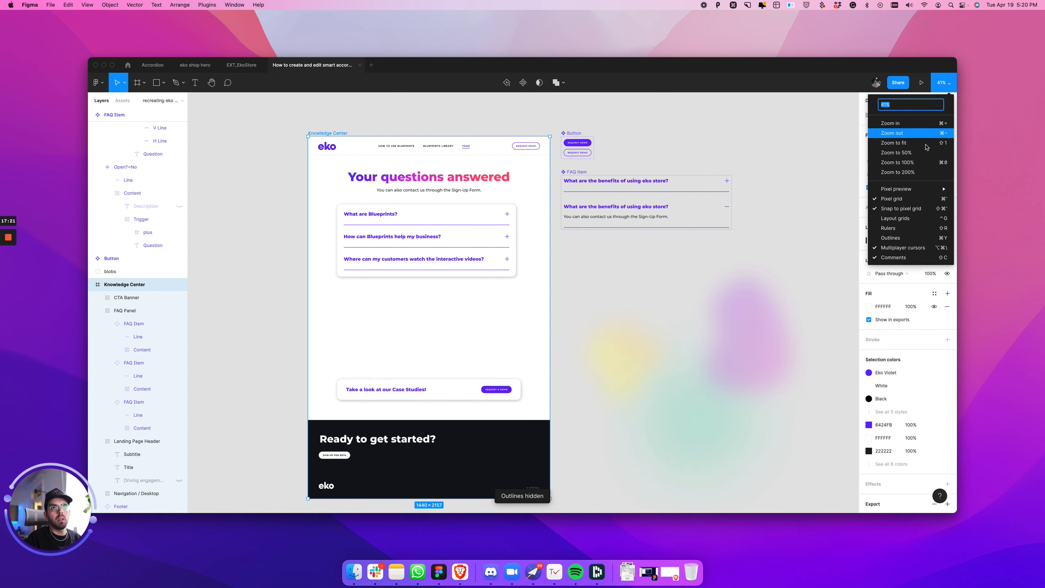
click(907, 237)
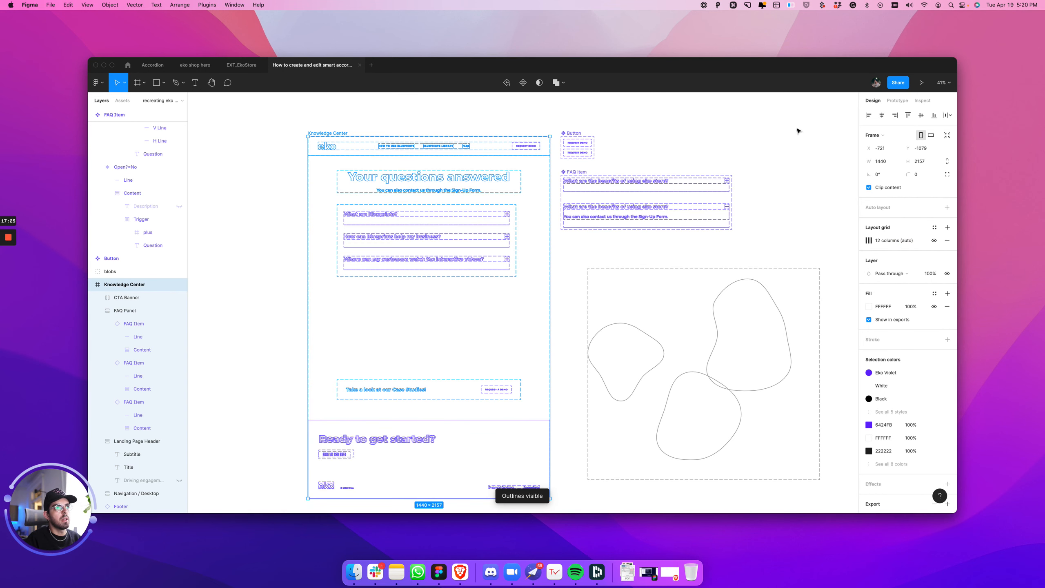
key(super+y)
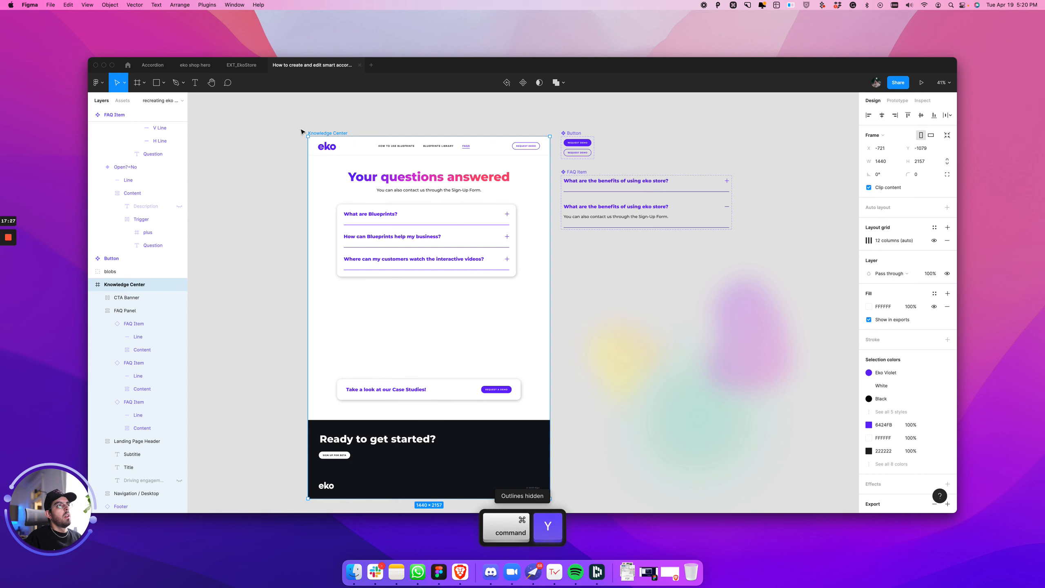
Step: Add vertical auto layout to the Knowledge Center frame and align its contents to the top center
key(shift)
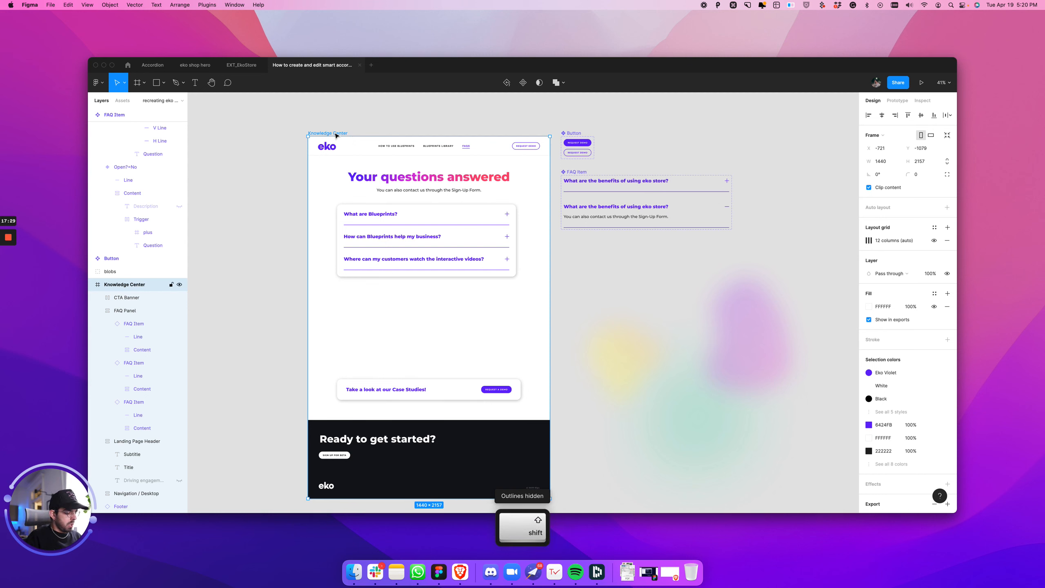
key(shift+a)
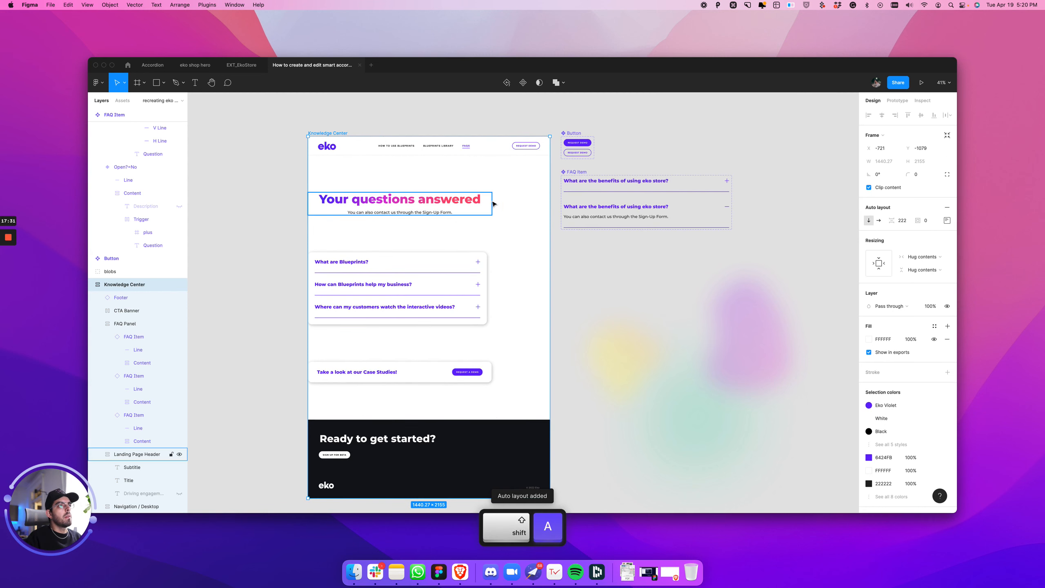
click(947, 223)
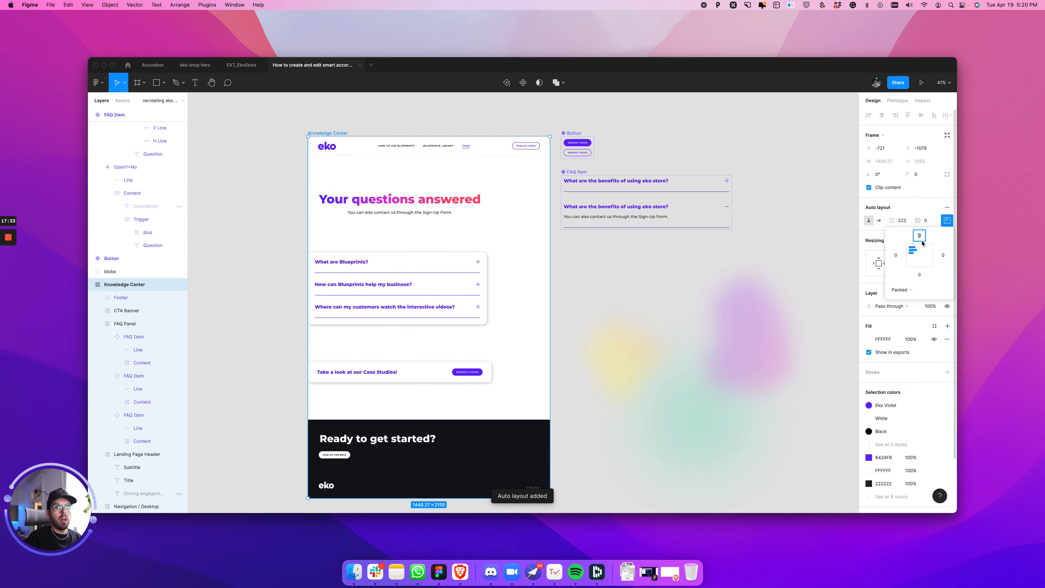
click(945, 224)
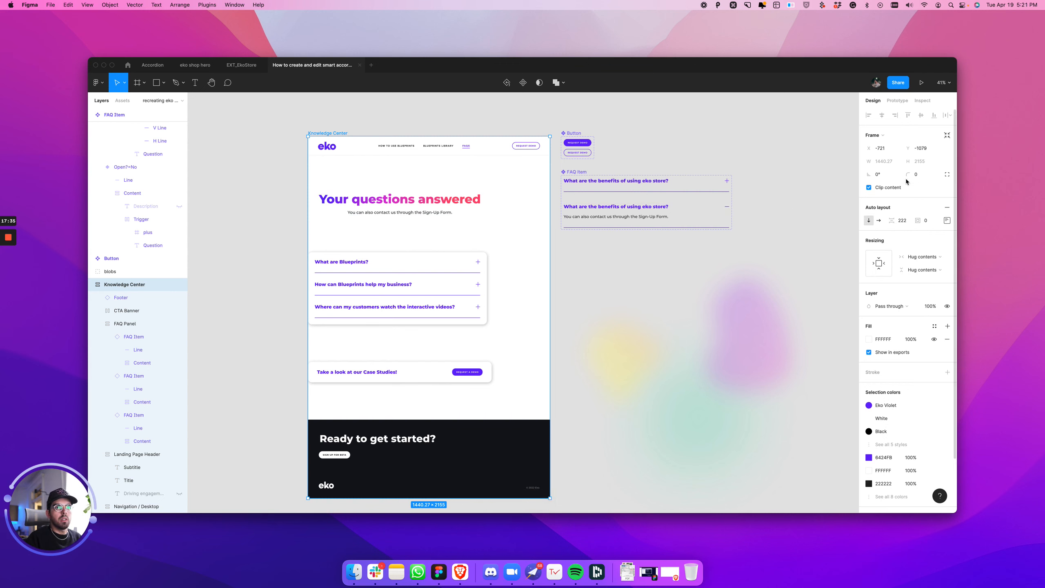
click(946, 223)
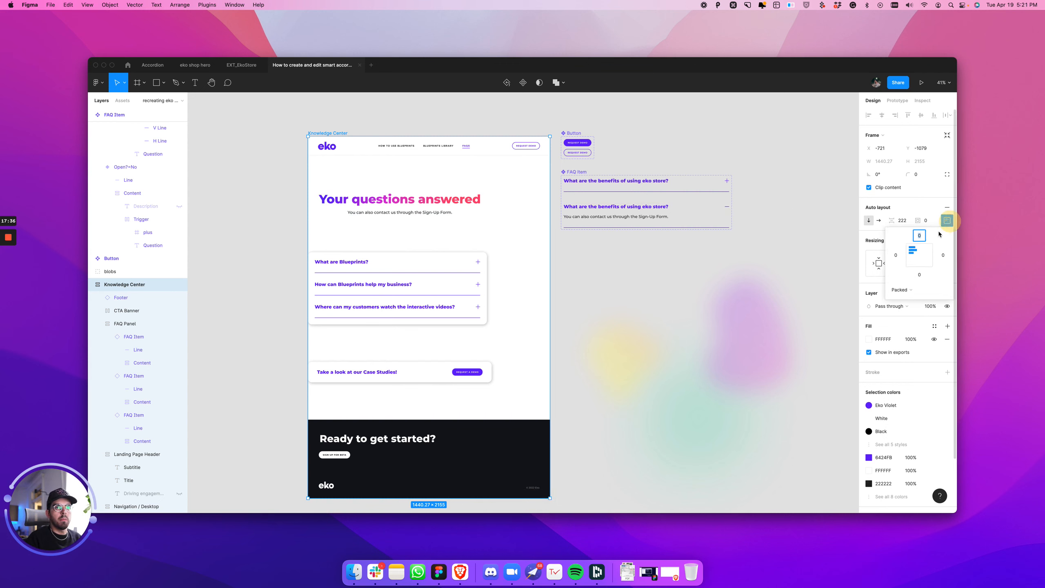
click(922, 251)
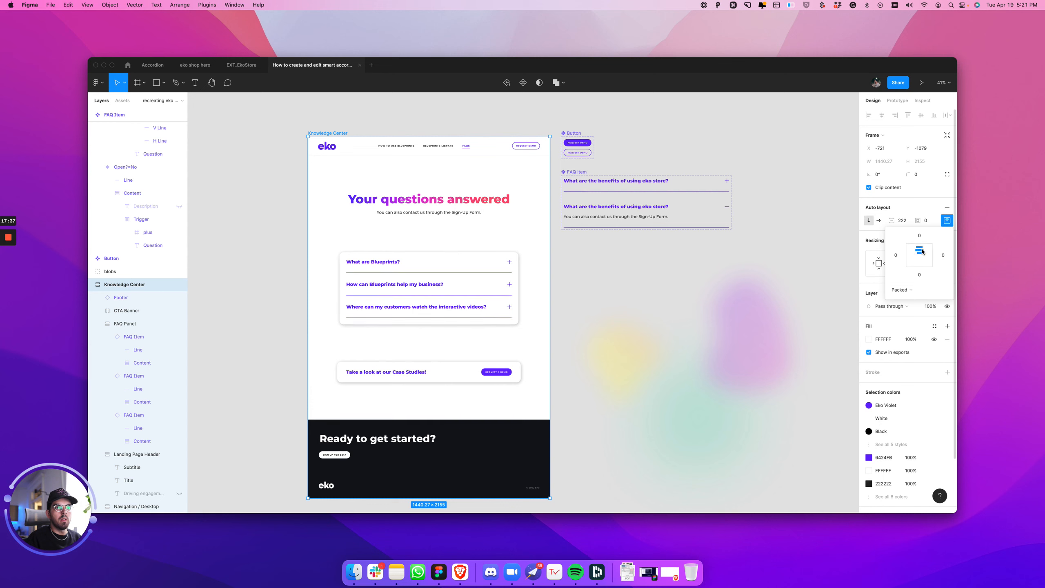
Step: Set the spacing between the Knowledge Center frame's items to 100 and deselect the frame
click(906, 221)
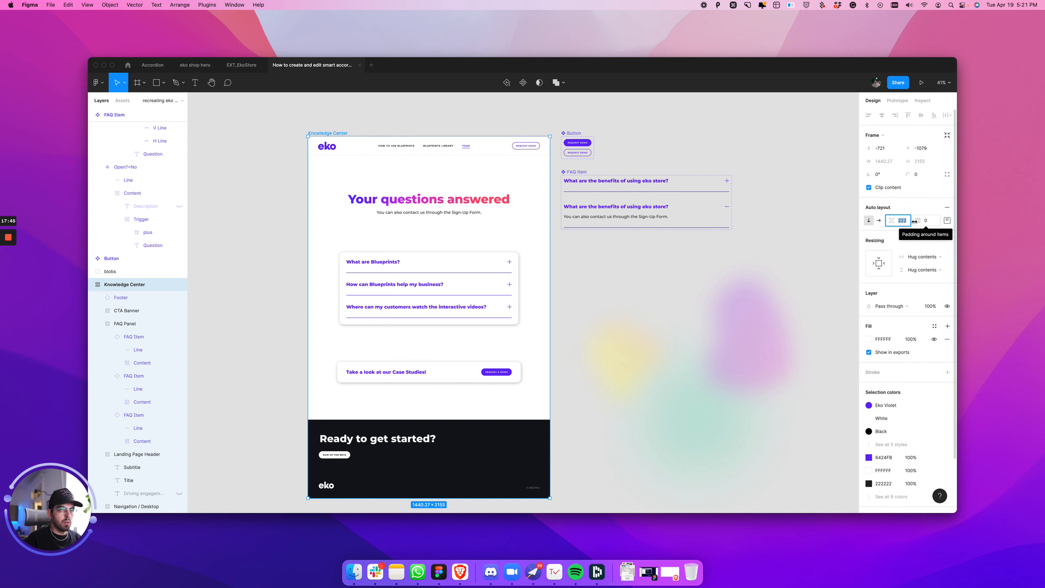
text(100)
key(Return)
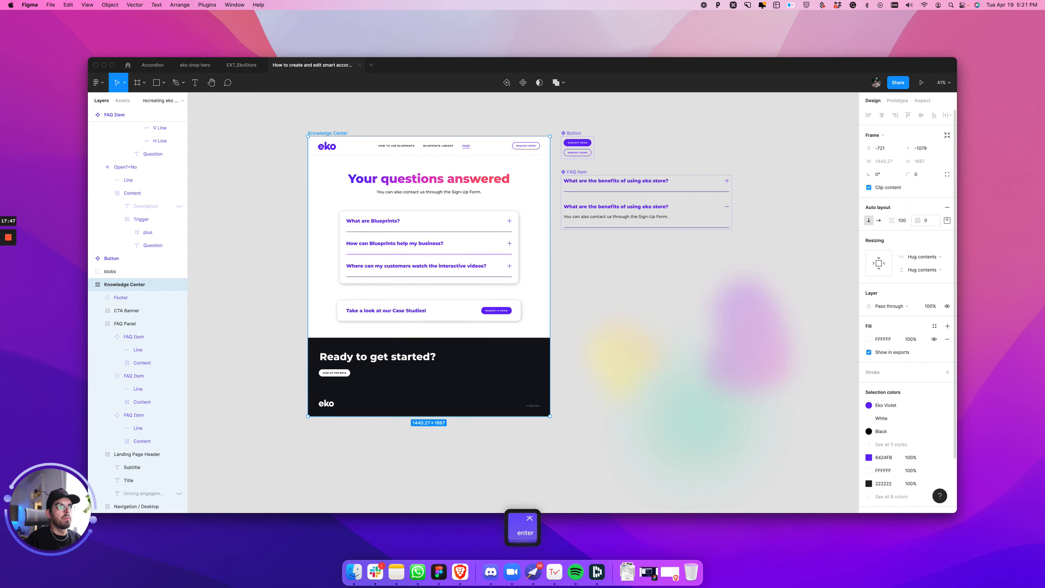
click(619, 289)
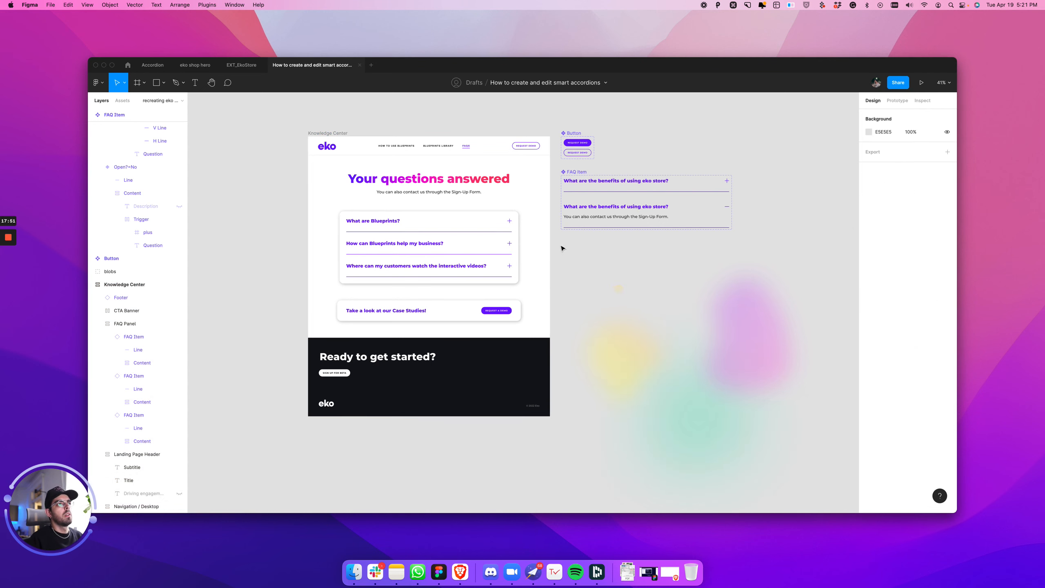
Step: Launch the Knowledge Center frame as a prototype and bring its preview into view
click(340, 133)
click(921, 83)
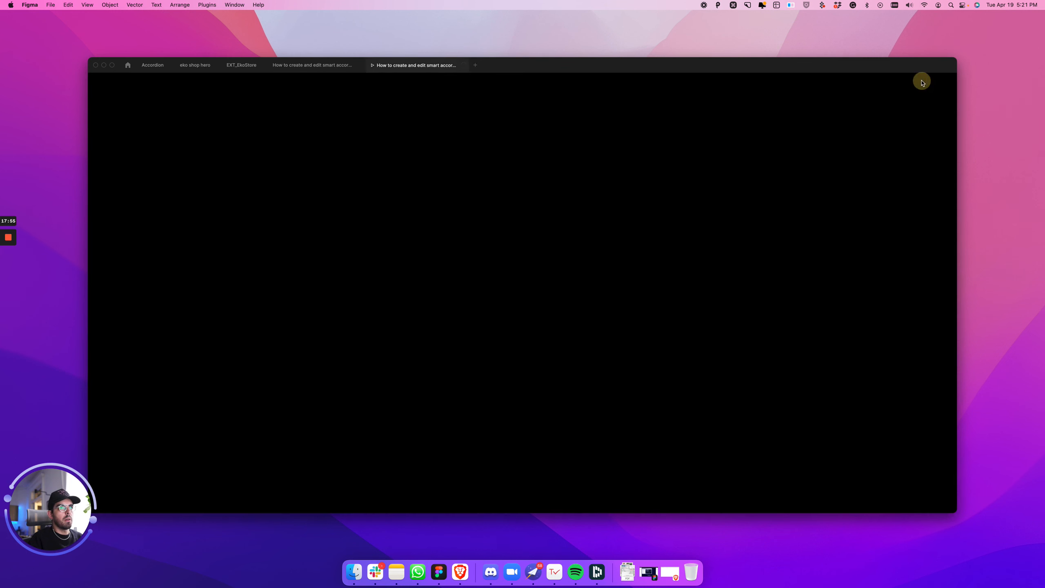
click(358, 63)
scroll(421, 195, up, 5)
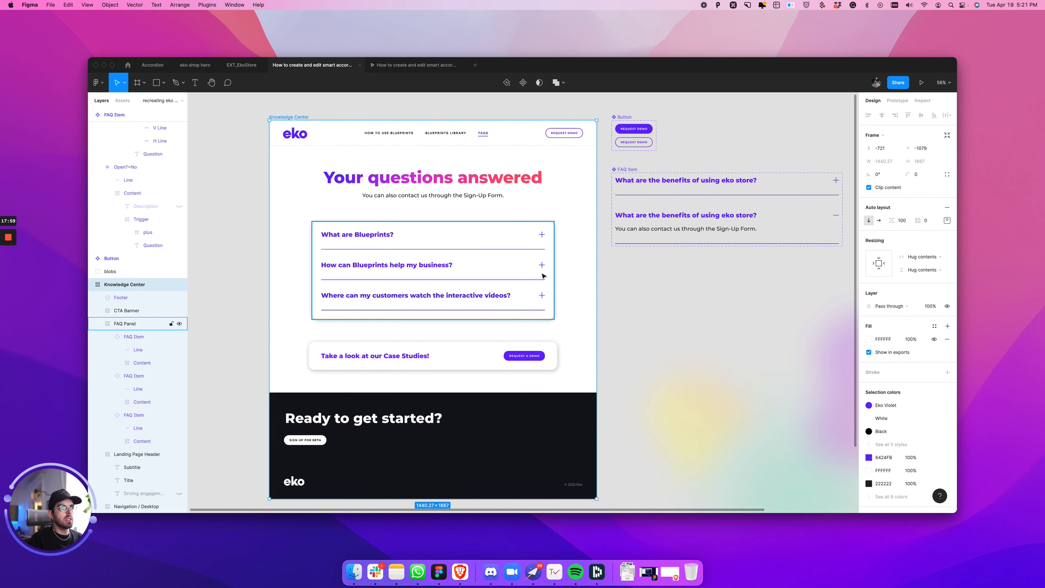
click(397, 66)
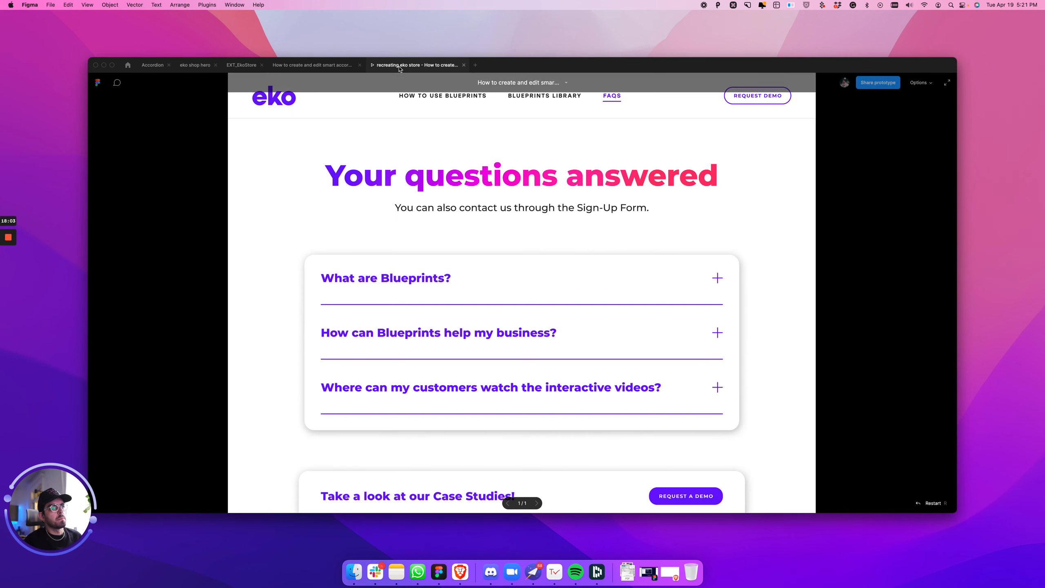
Step: Toggle the first two Blueprints questions in the prototype to examine how the items below them shift
click(429, 284)
click(428, 280)
click(429, 281)
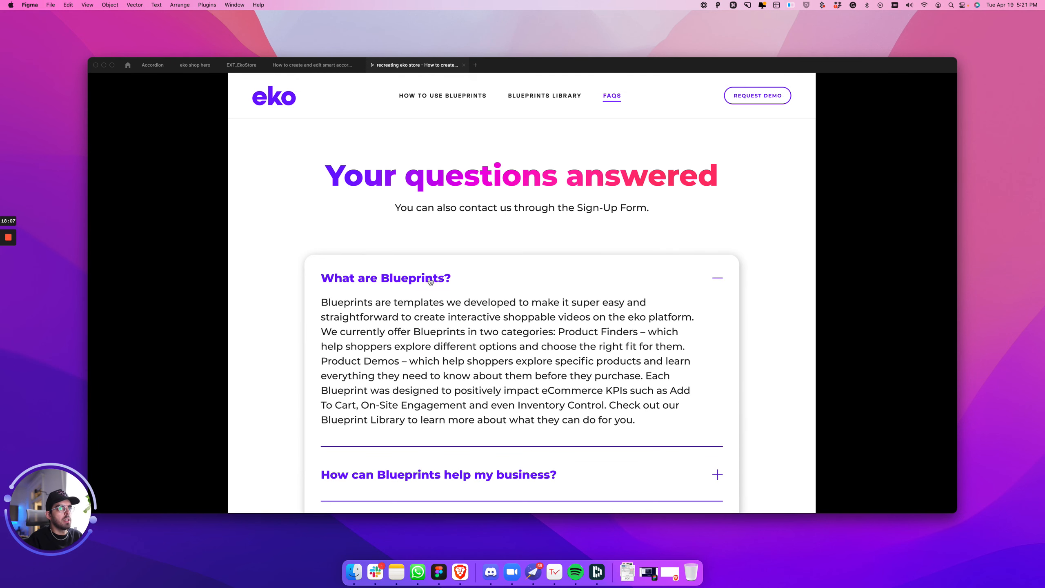
scroll(471, 272, down, 10)
scroll(476, 276, up, 10)
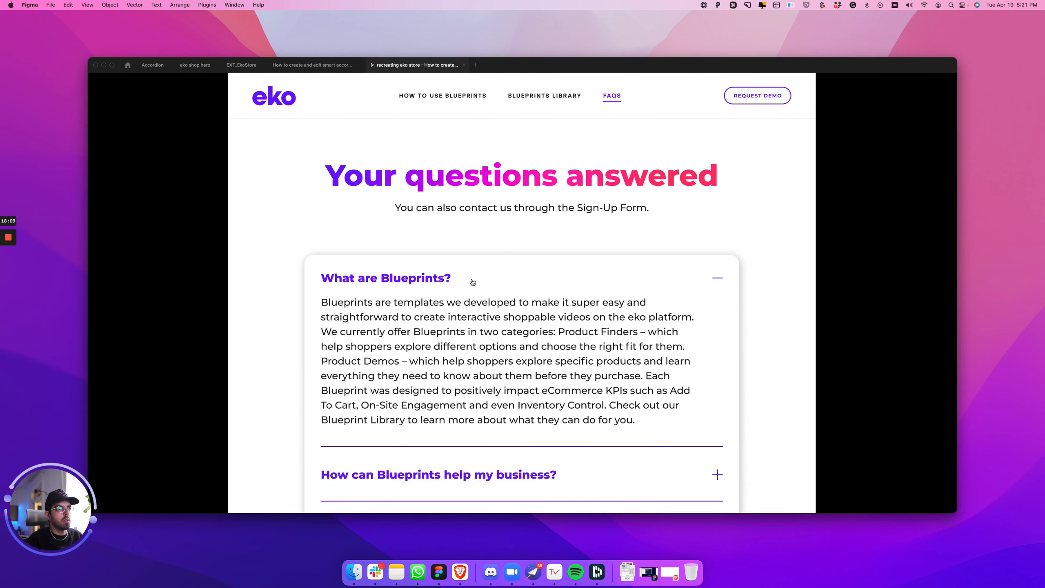
click(419, 290)
click(429, 278)
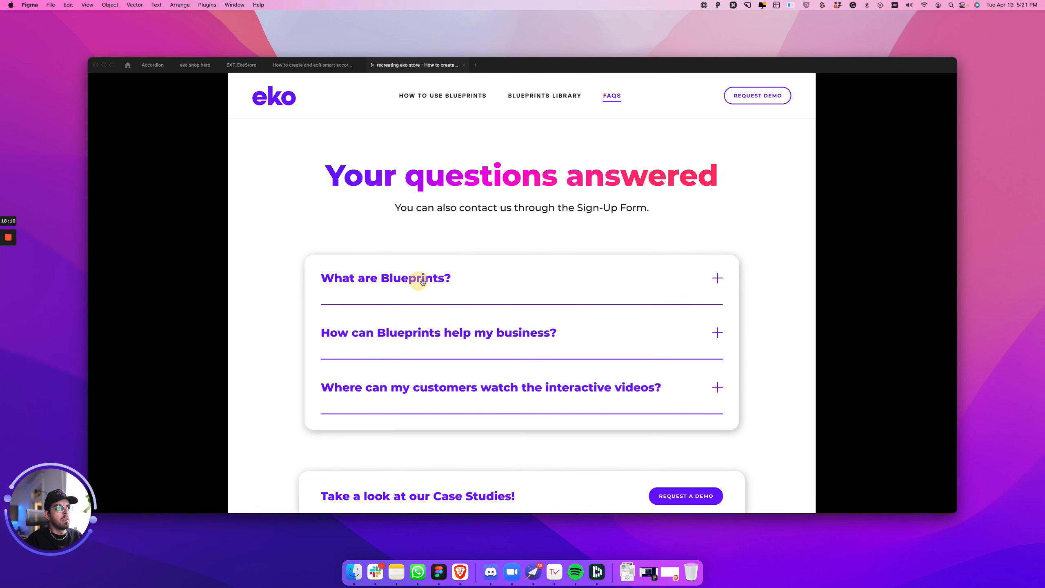
click(479, 258)
click(477, 261)
click(427, 281)
click(427, 282)
click(427, 331)
click(426, 332)
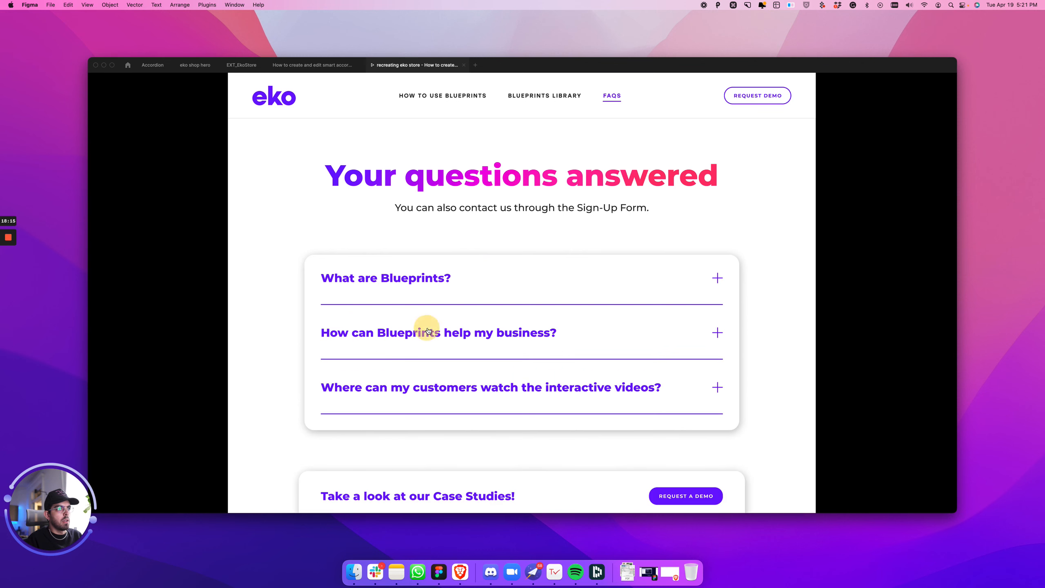
Step: Toggle the interactive videos question and the ones above it to examine how the Case Studies banner and footer move
scroll(463, 347, down, 5)
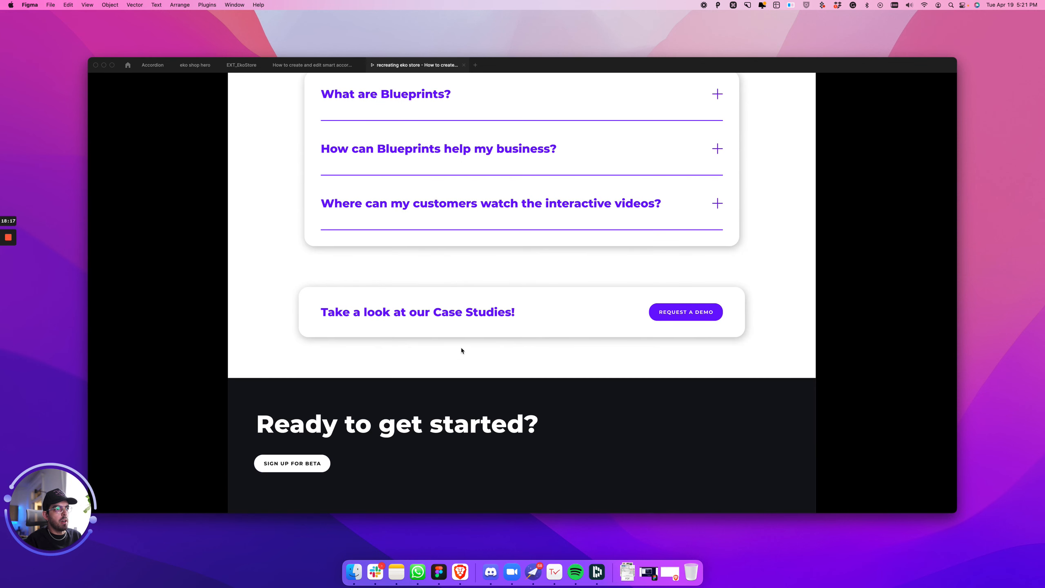
click(391, 209)
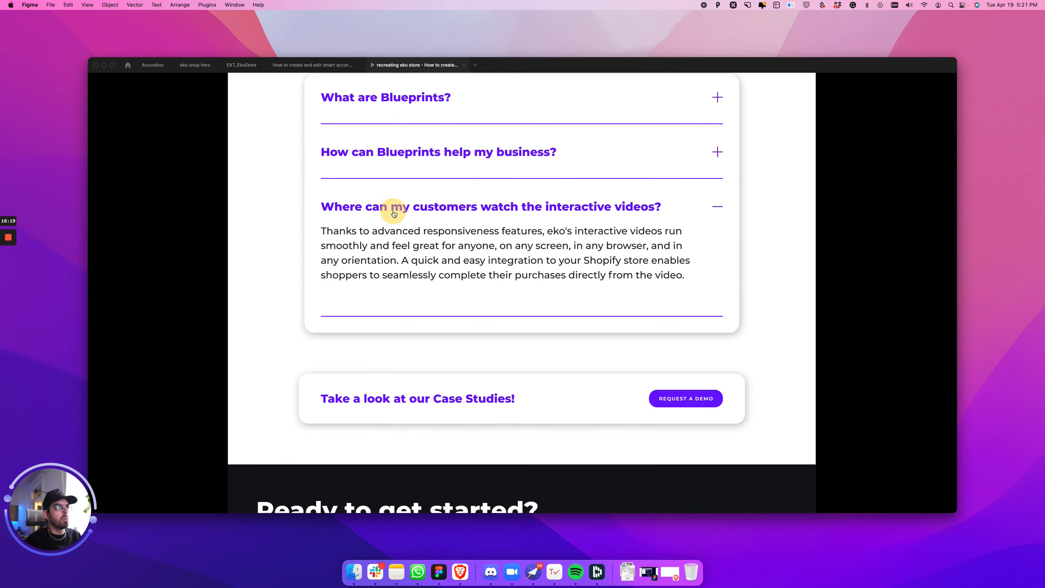
scroll(421, 215, down, 3)
click(425, 128)
click(435, 149)
click(435, 149)
scroll(434, 189, up, 3)
click(434, 202)
click(435, 204)
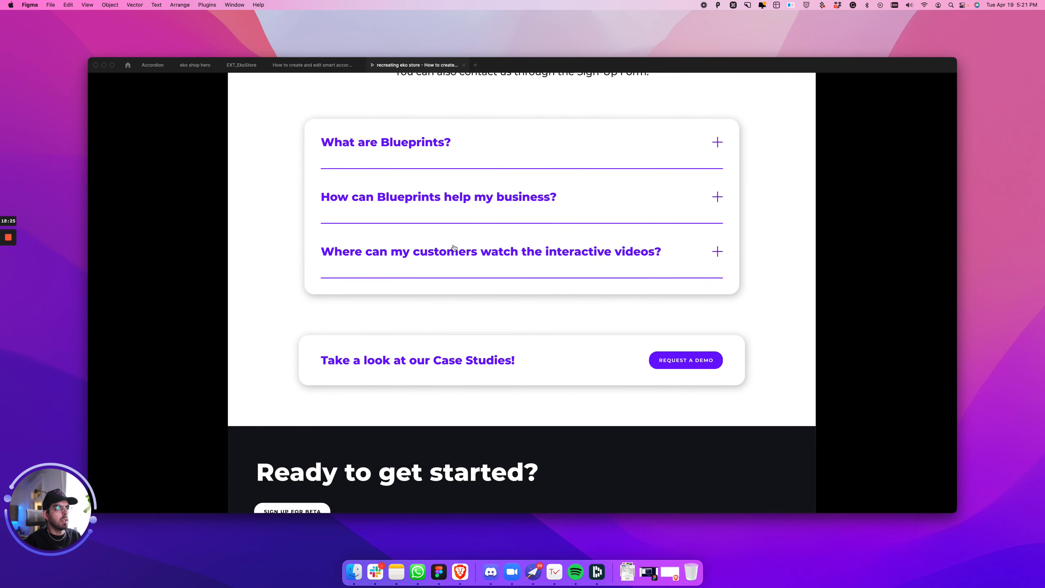
Step: Open several FAQ answers at once in the prototype and examine how the page grows and scrolls
click(454, 248)
click(455, 197)
scroll(455, 231, down, 4)
click(454, 267)
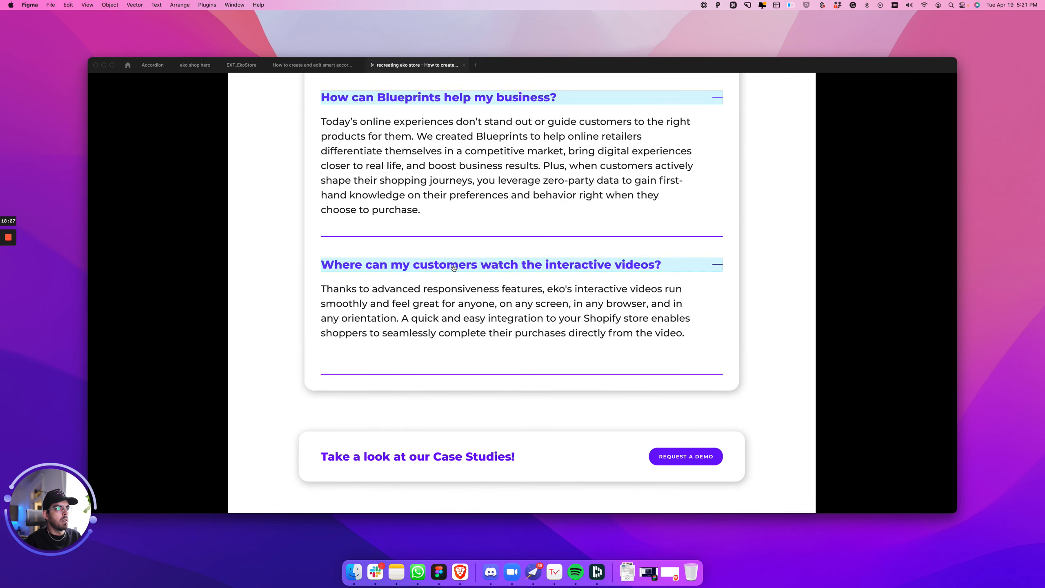
click(454, 268)
click(454, 275)
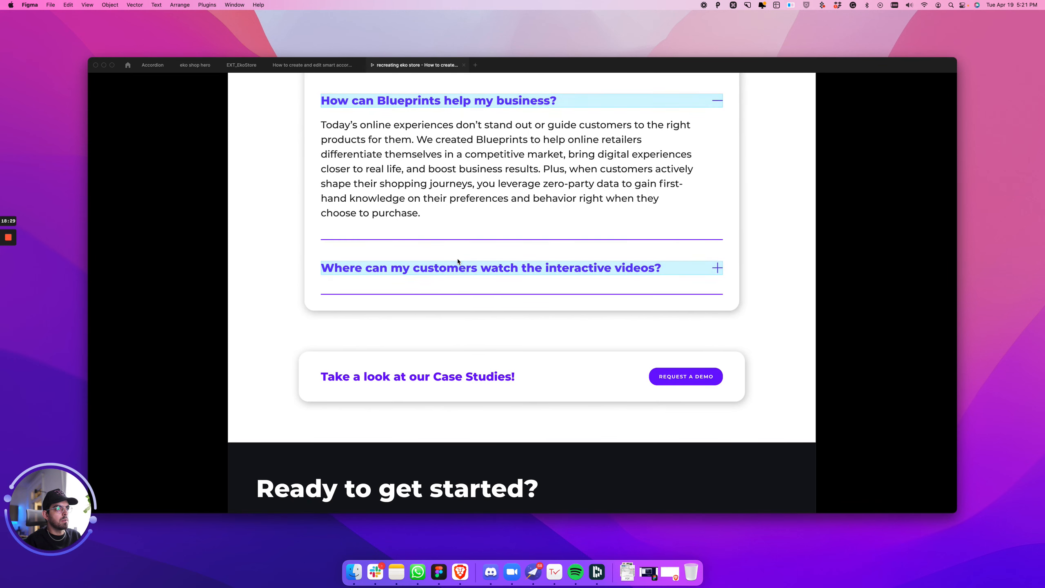
click(459, 268)
scroll(465, 227, up, 3)
click(477, 183)
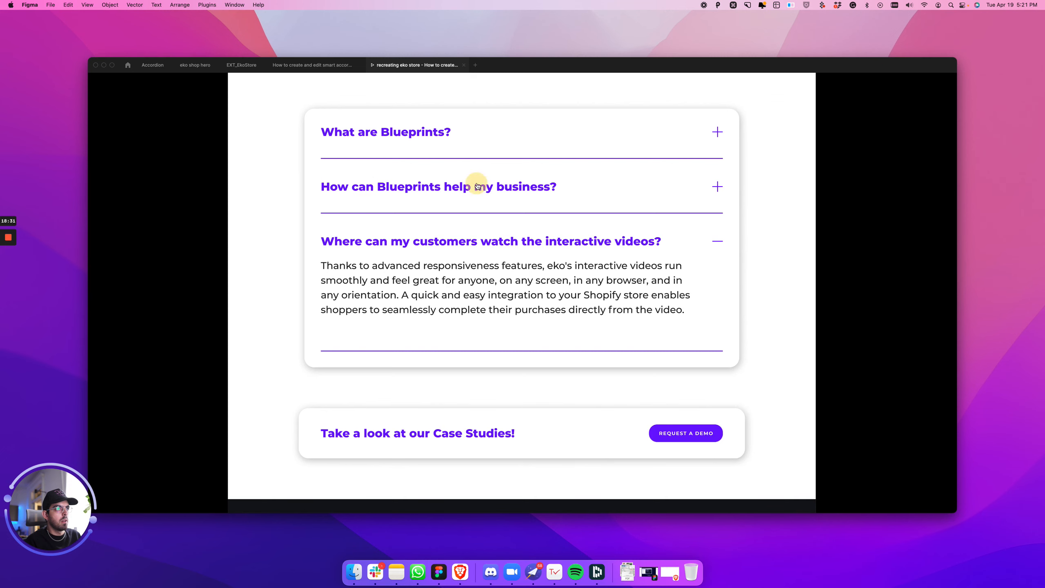
click(436, 133)
scroll(475, 237, down, 6)
scroll(476, 239, up, 2)
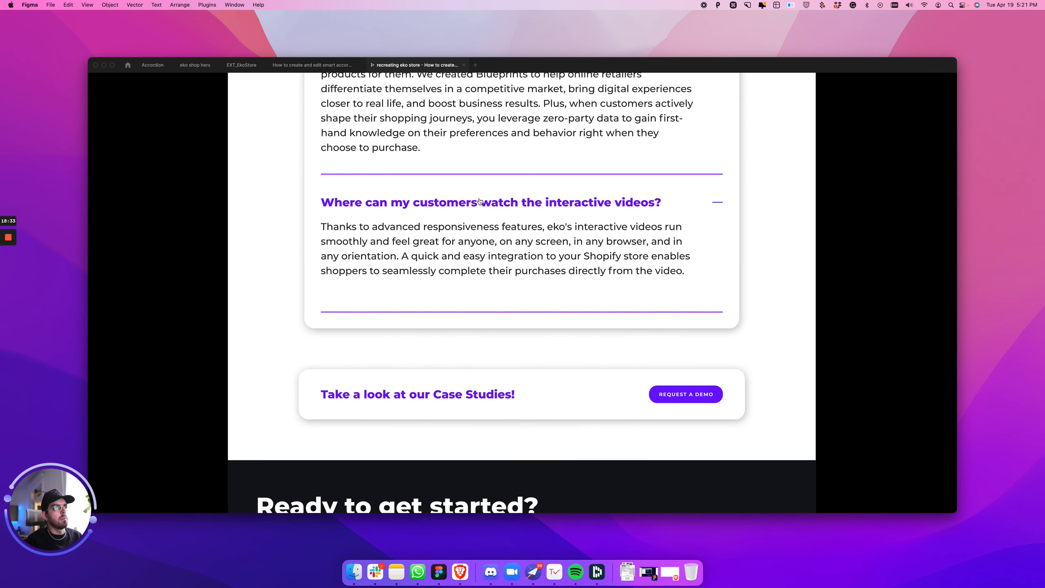
Step: Collapse and reopen the two lower questions while scrolled down to examine the prototype's scroll behaviour
click(480, 200)
click(483, 232)
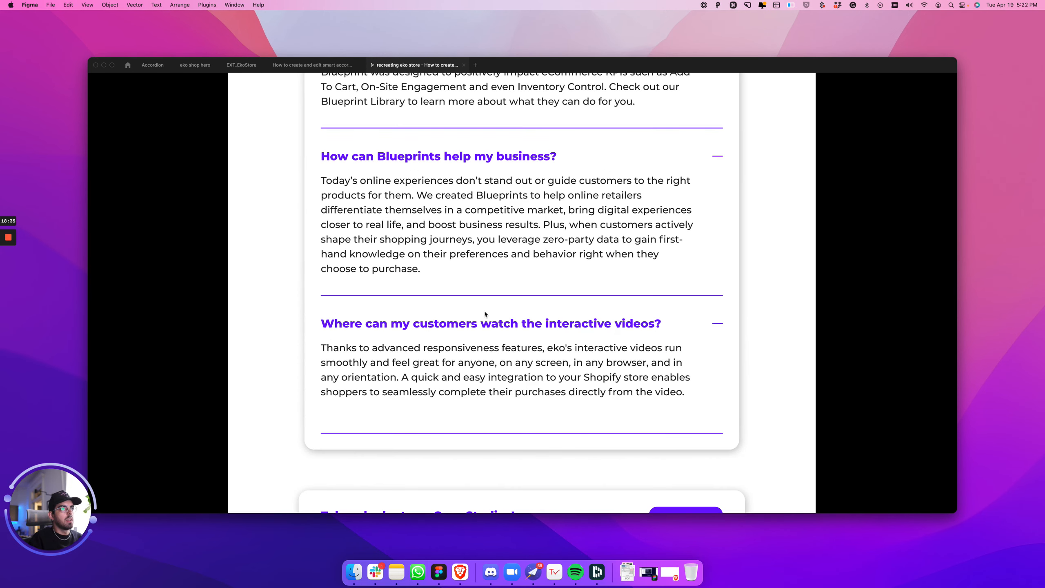
click(488, 325)
click(488, 325)
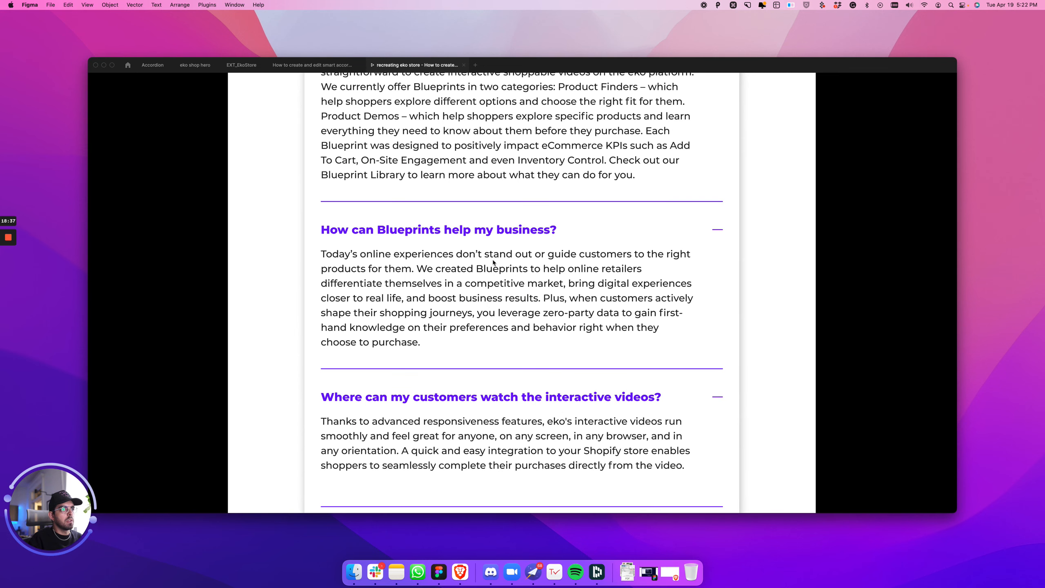
click(493, 229)
click(511, 320)
click(509, 398)
click(513, 394)
scroll(512, 370, down, 5)
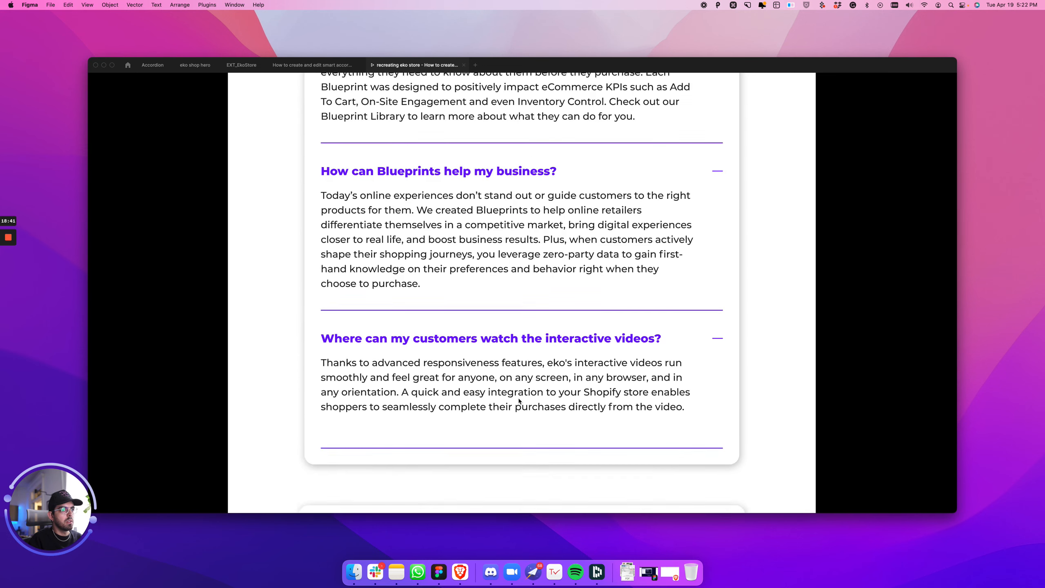
scroll(508, 288, up, 7)
scroll(509, 288, down, 1)
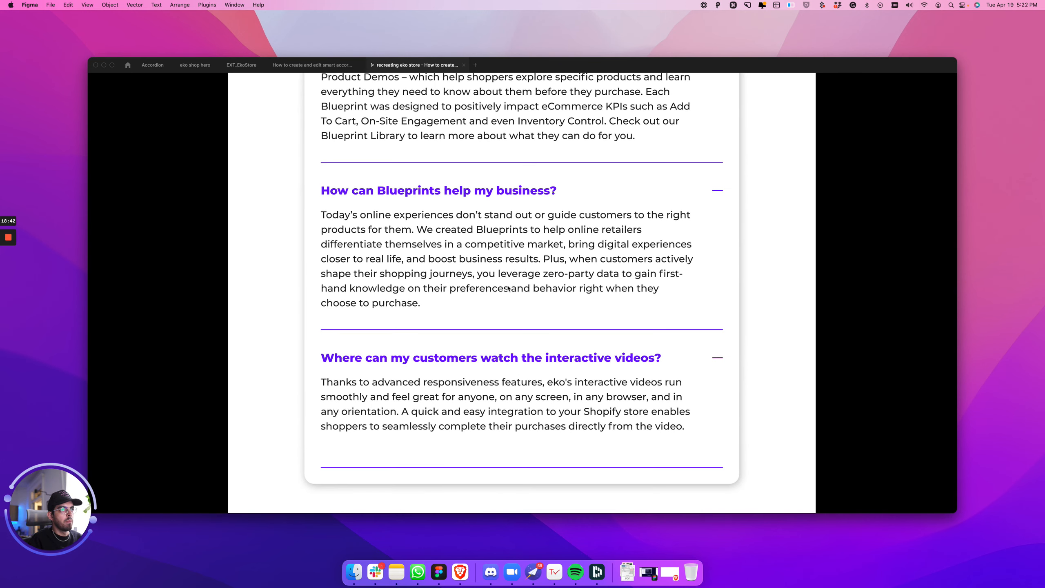
click(506, 191)
click(507, 230)
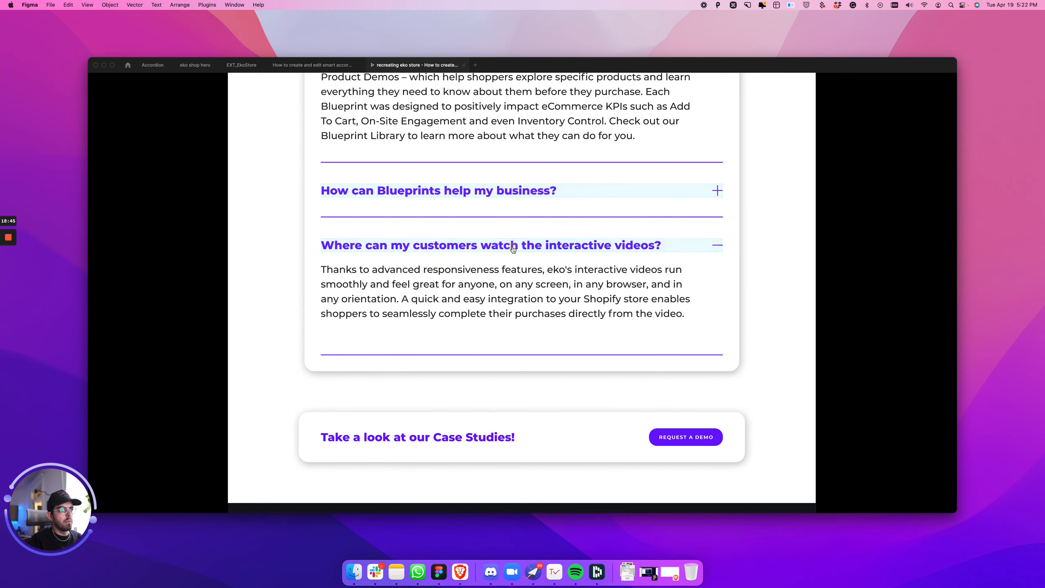
click(513, 246)
Step: In the design file, set the closed FAQ Item variant's trigger interaction to Instant animation with Preserve scroll position enabled
click(312, 65)
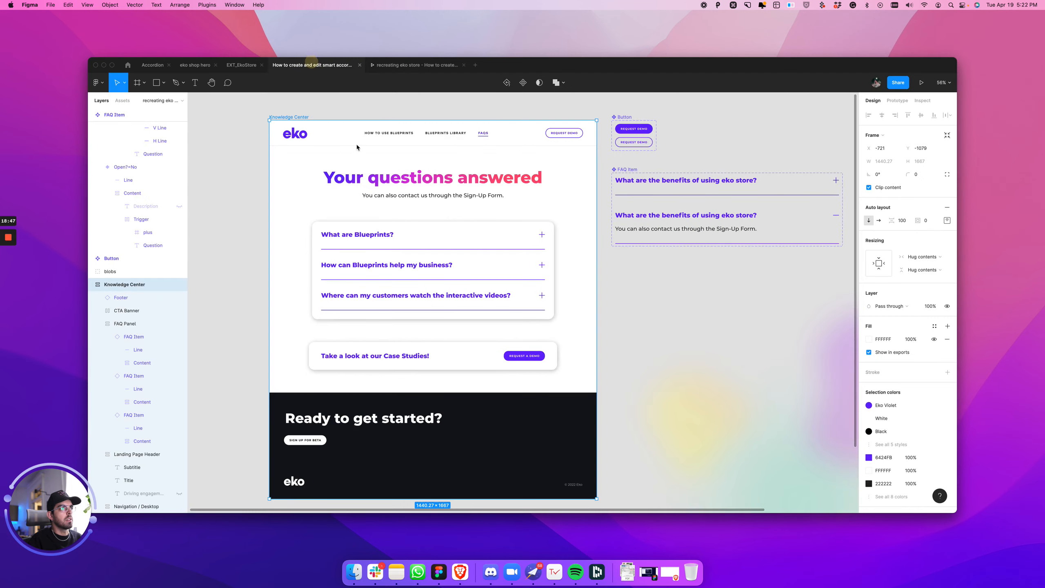
click(652, 287)
key(space)
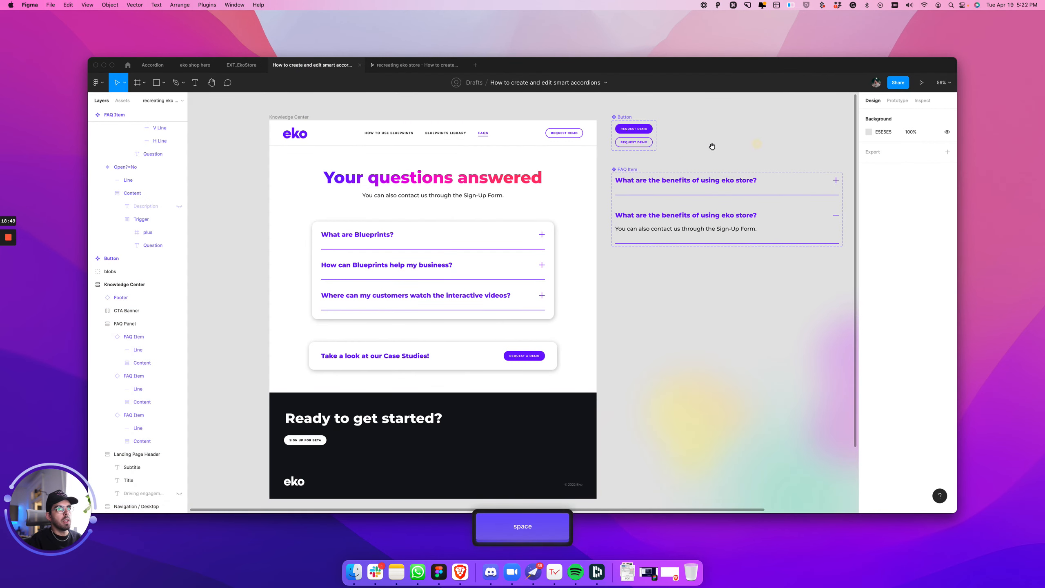
drag(711, 146, 586, 154)
key(shift+e)
click(671, 194)
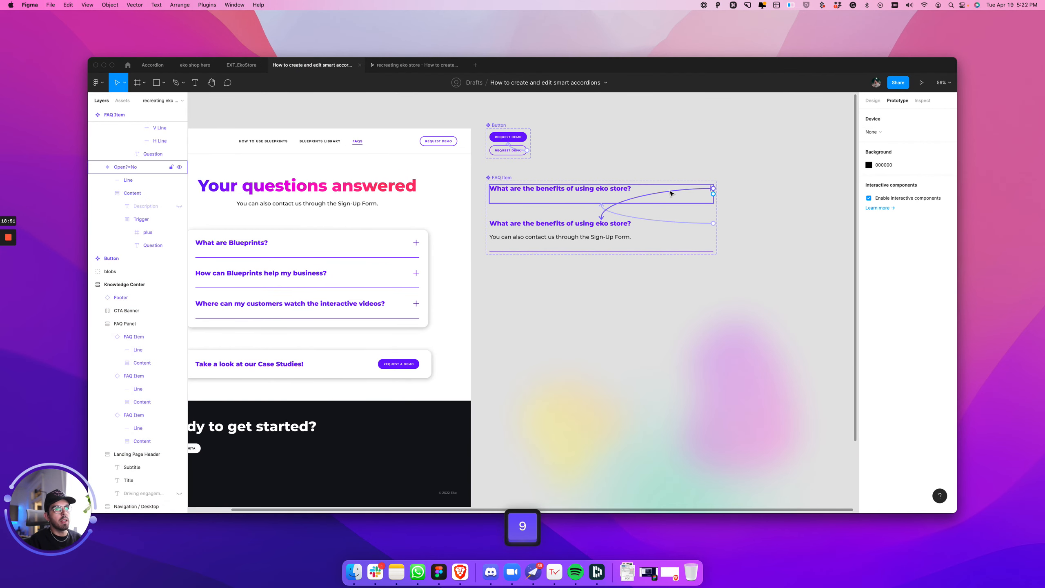
click(670, 194)
click(788, 224)
click(791, 233)
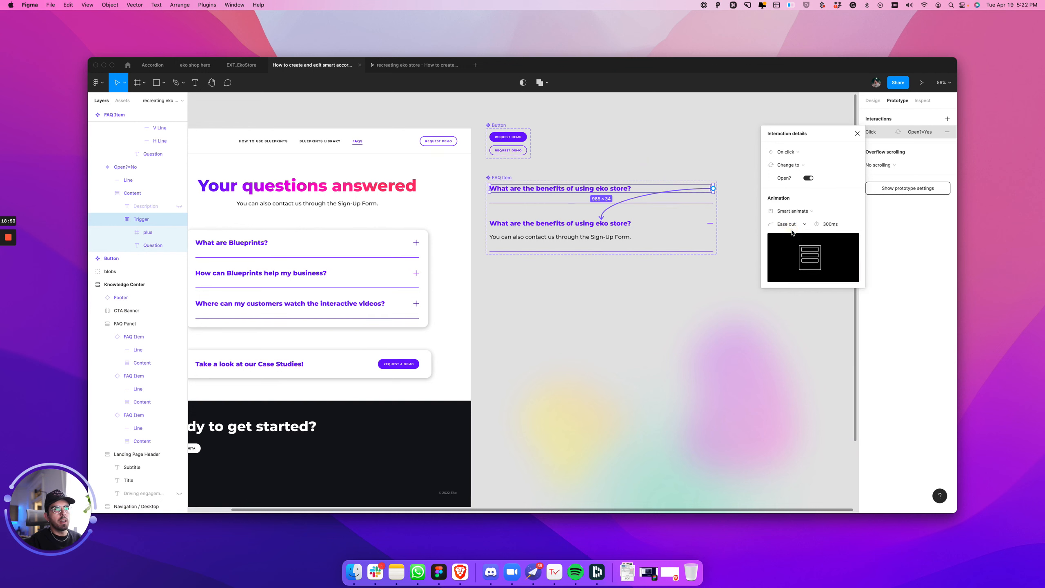
click(793, 211)
click(784, 191)
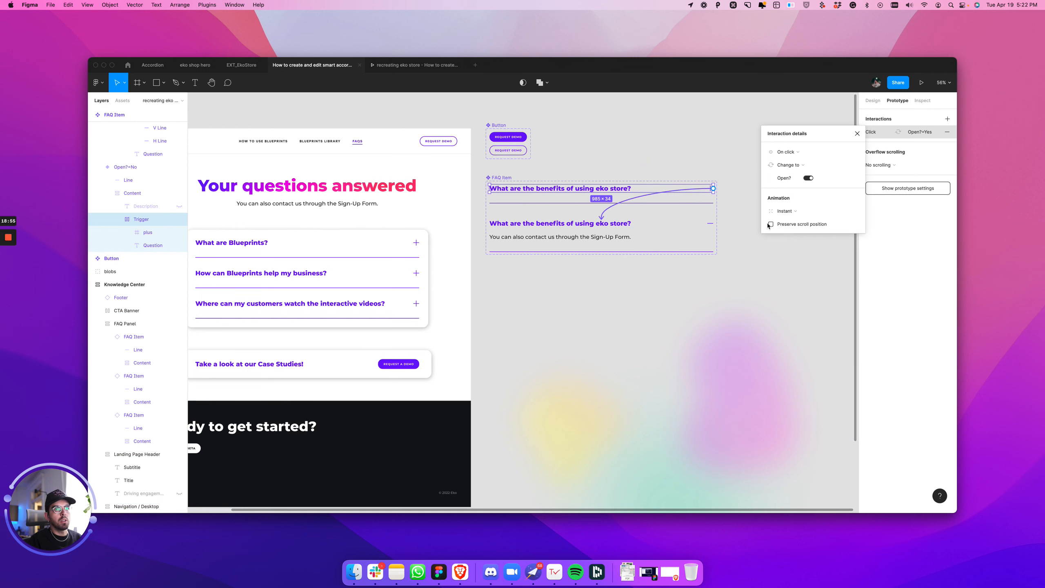
click(771, 225)
Step: Enable Preserve scroll position on the open FAQ Item variant's trigger interaction and return to the prototype preview
click(633, 229)
click(666, 225)
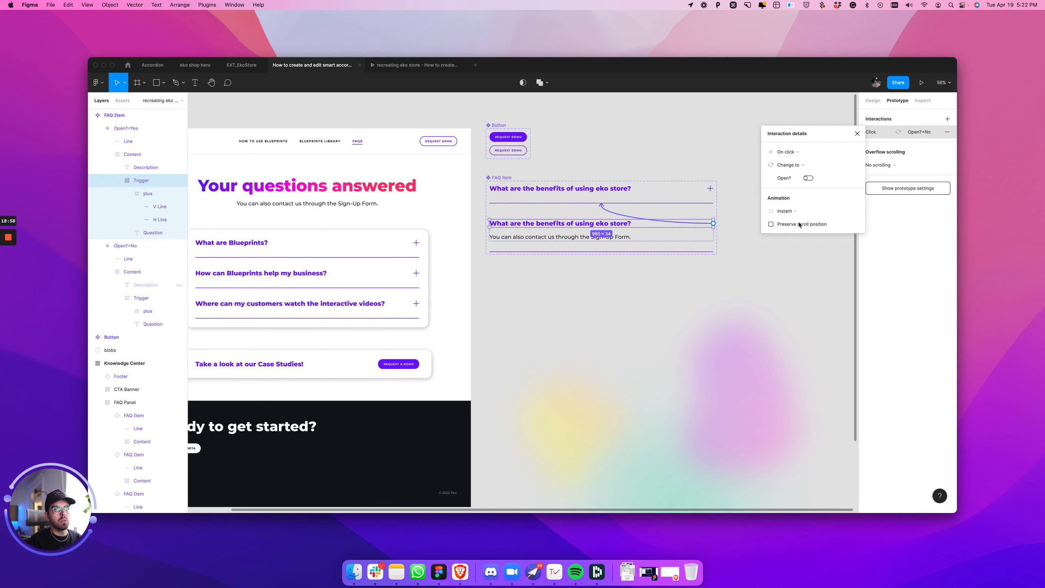
click(771, 224)
click(450, 102)
click(425, 70)
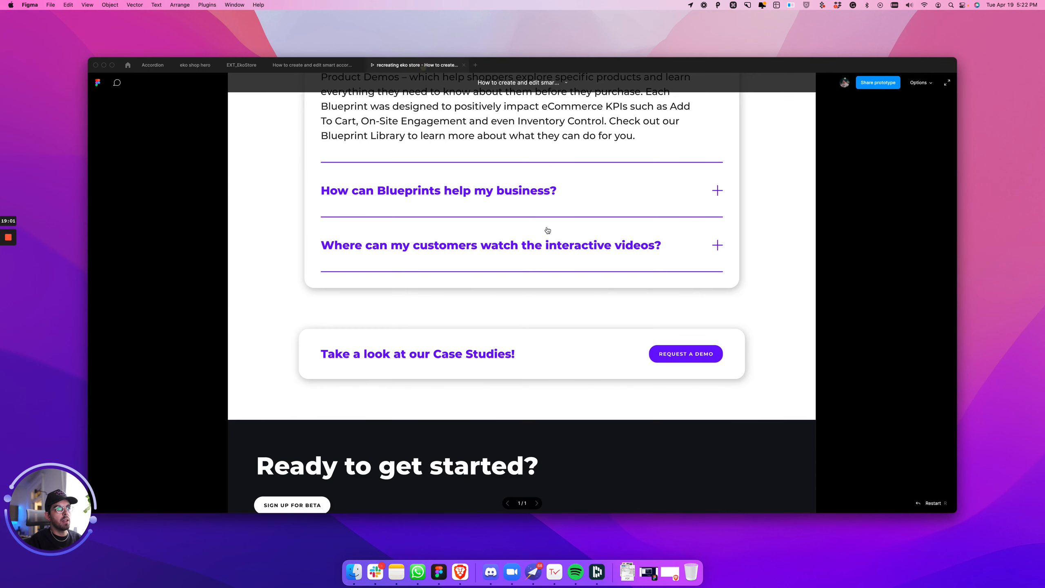
Step: Toggle the lower two FAQ questions in the prototype to examine how the scroll position behaves
click(519, 244)
click(536, 246)
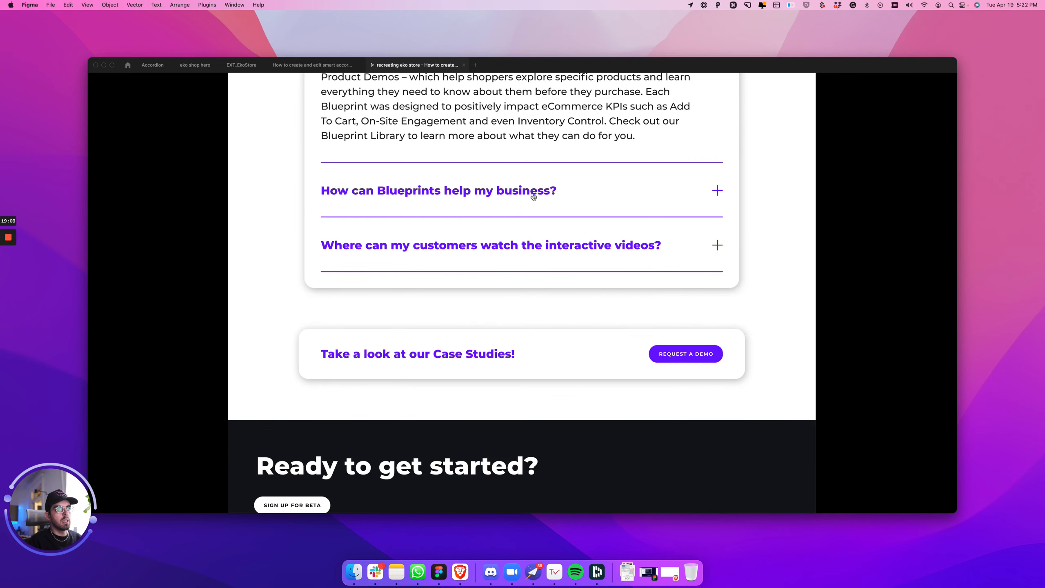
click(536, 204)
Step: In the design file, set the click interactions on both FAQ Item variants' triggers to Smart animate
click(312, 64)
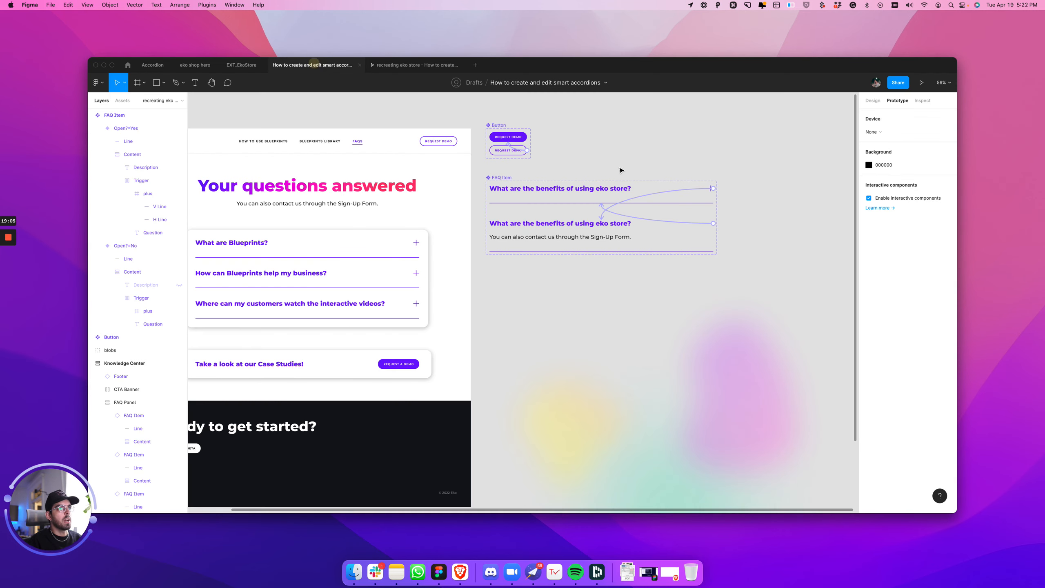
click(684, 192)
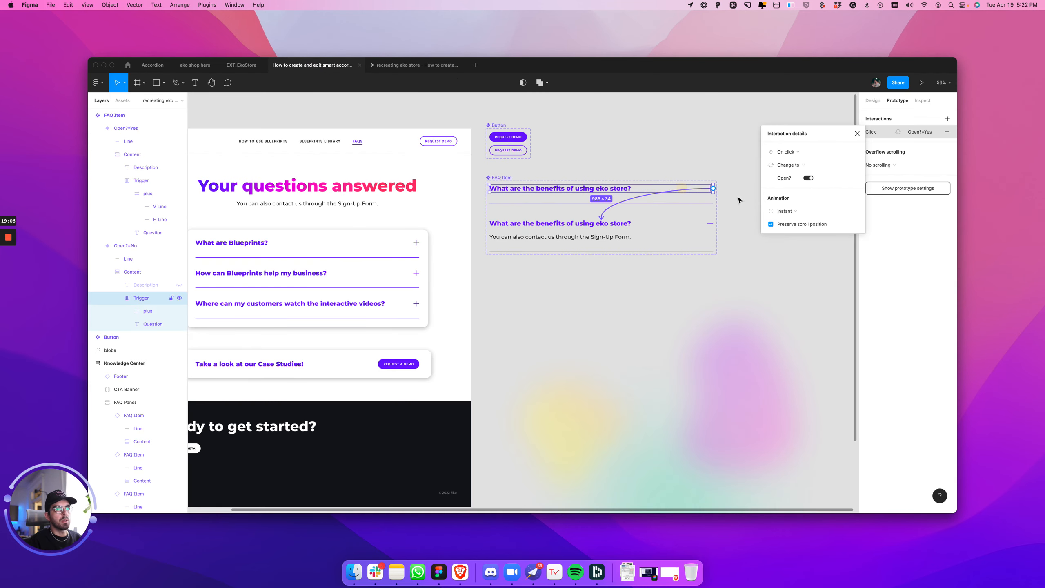
click(792, 212)
click(796, 230)
click(617, 218)
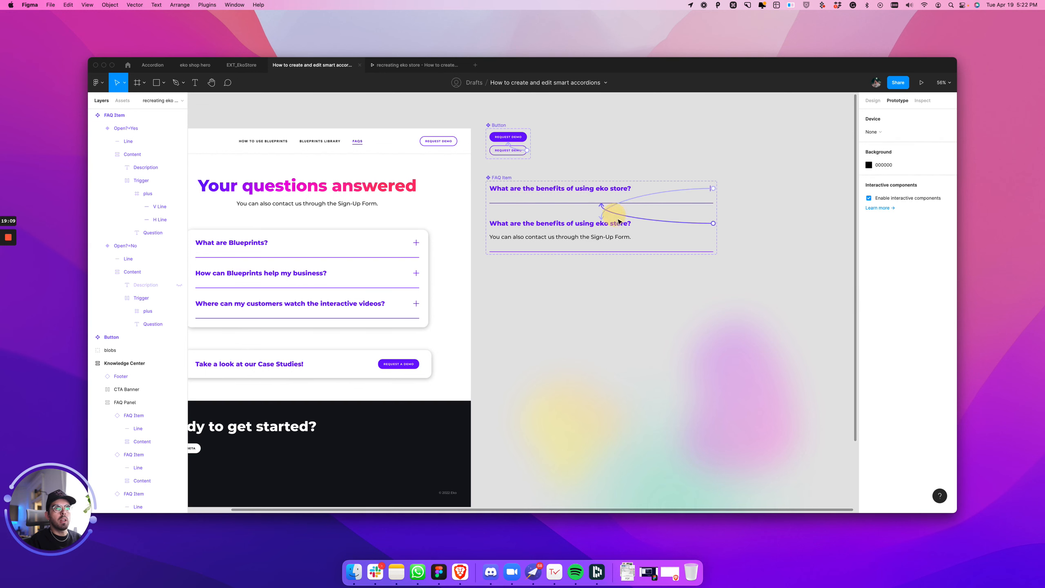
click(637, 219)
click(791, 210)
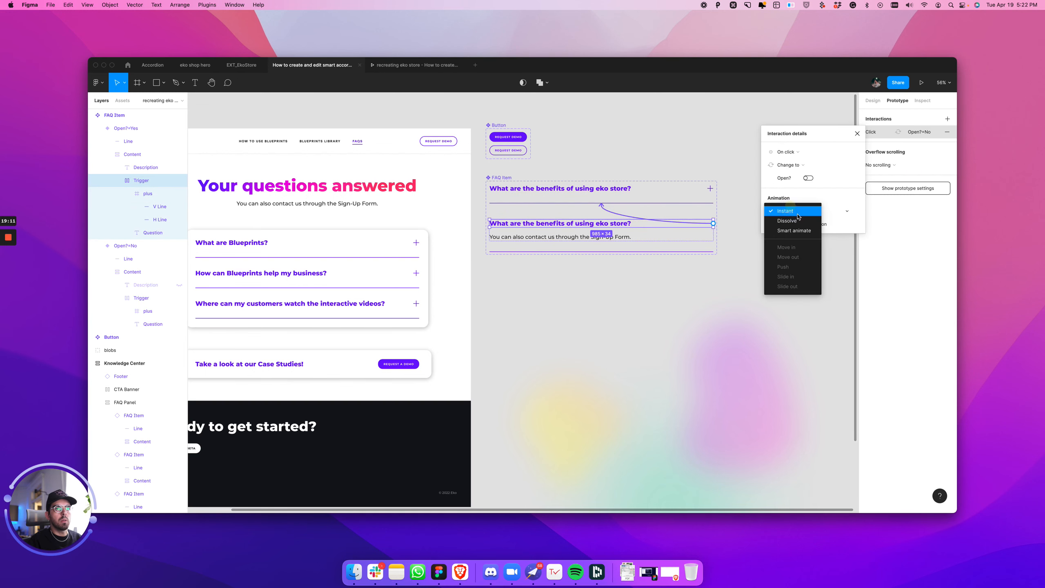
click(794, 230)
Step: Open and collapse the "How can Blueprints help my business?" answer in the prototype to examine the Smart animate transition
click(440, 66)
scroll(397, 136, up, 5)
click(443, 316)
scroll(464, 344, down, 3)
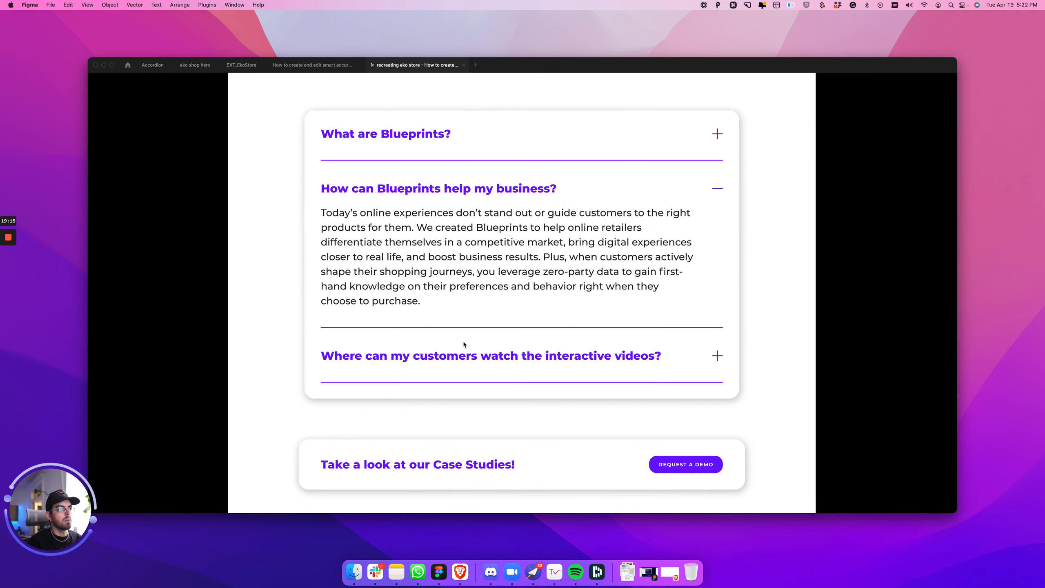
click(460, 201)
scroll(450, 288, down, 3)
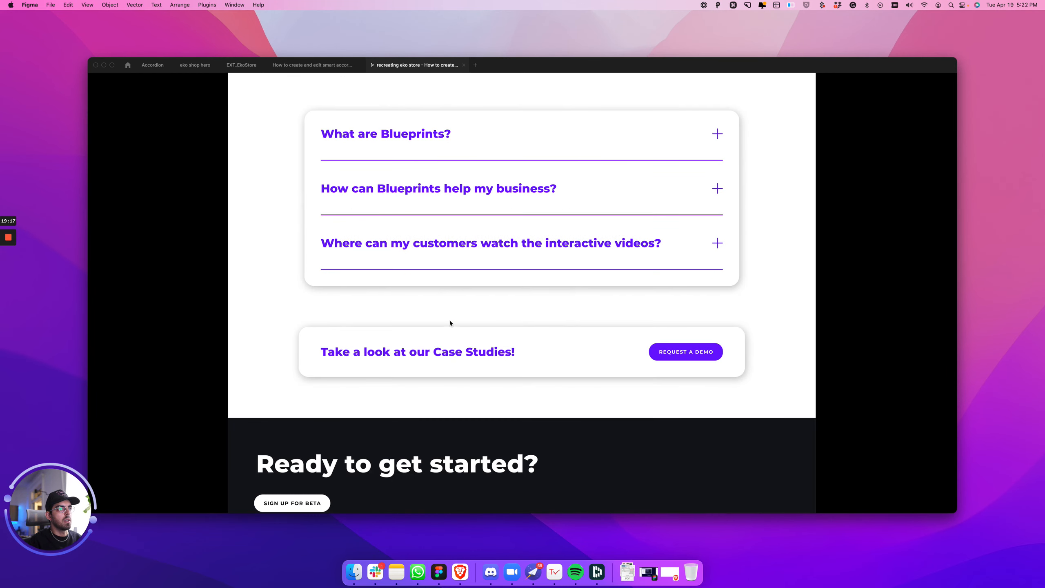
Step: Set the Smart animate duration to 160 ms on both FAQ Item variants' trigger interactions in the design file
click(299, 65)
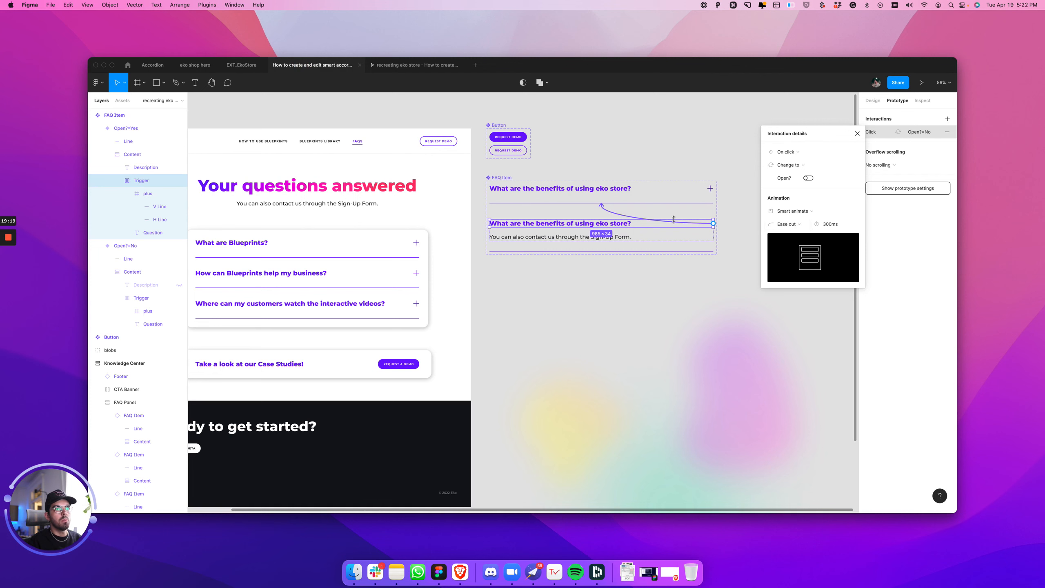
click(835, 225)
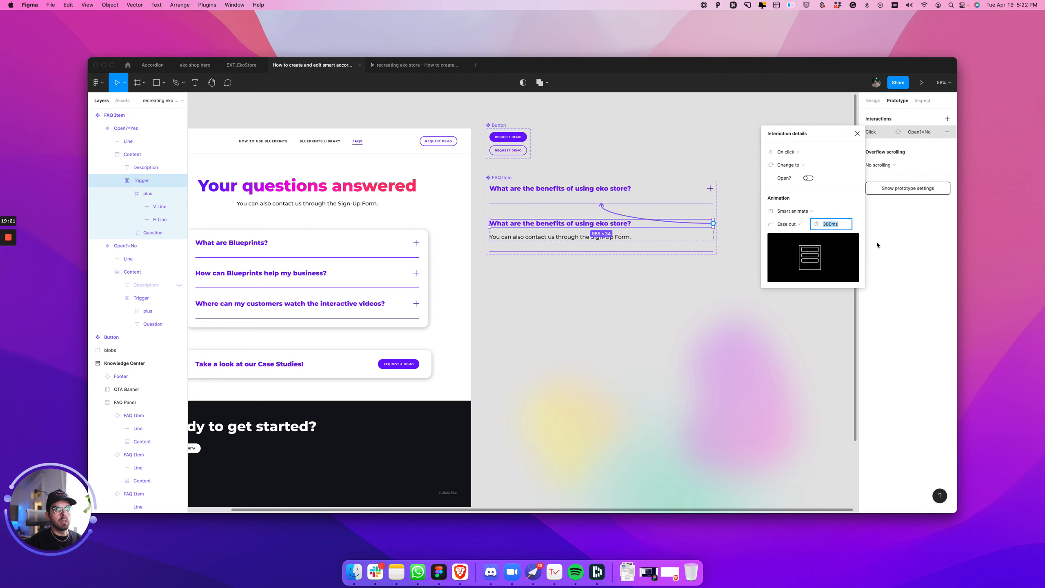
text(160)
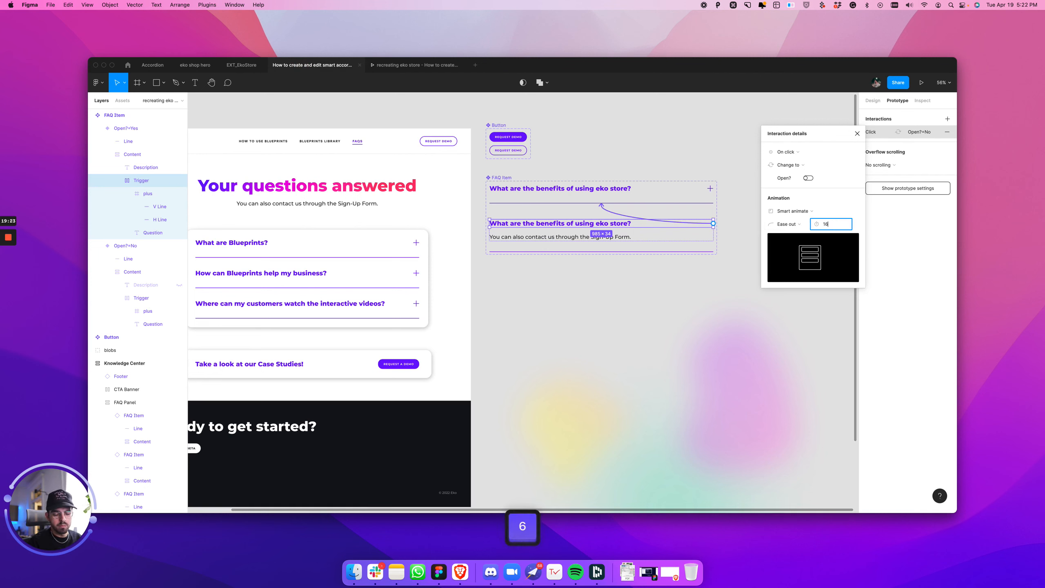
key(Return)
click(594, 189)
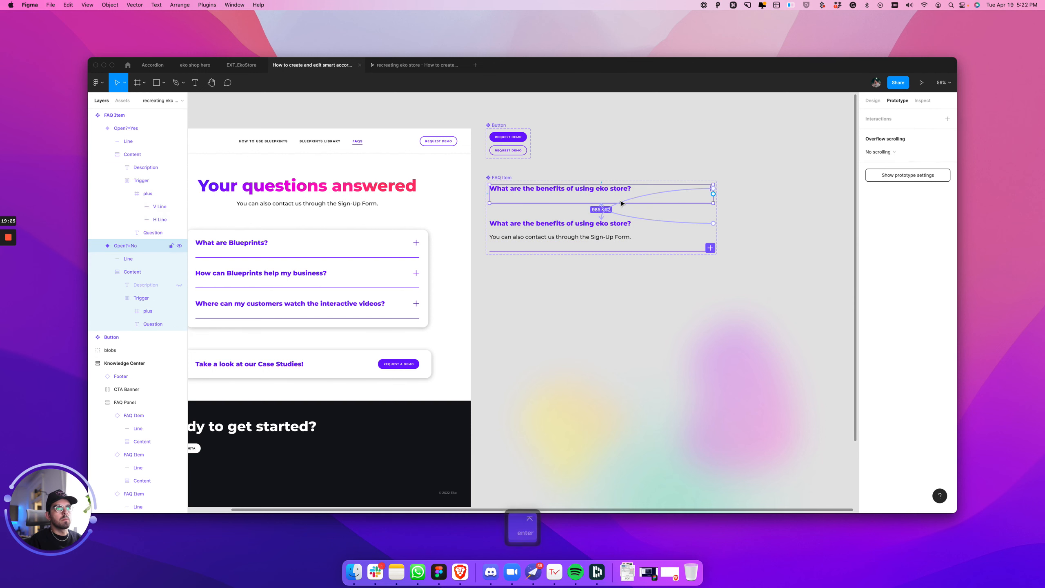
click(837, 228)
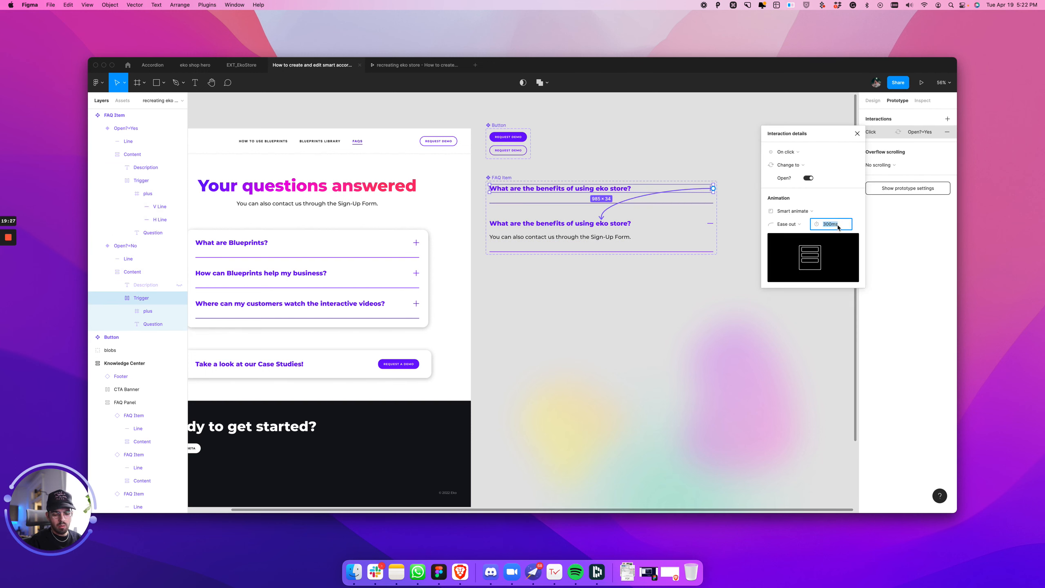
text(160)
key(Return)
Step: Open and collapse the first two FAQ questions in the prototype to examine the 160 ms animation
click(437, 64)
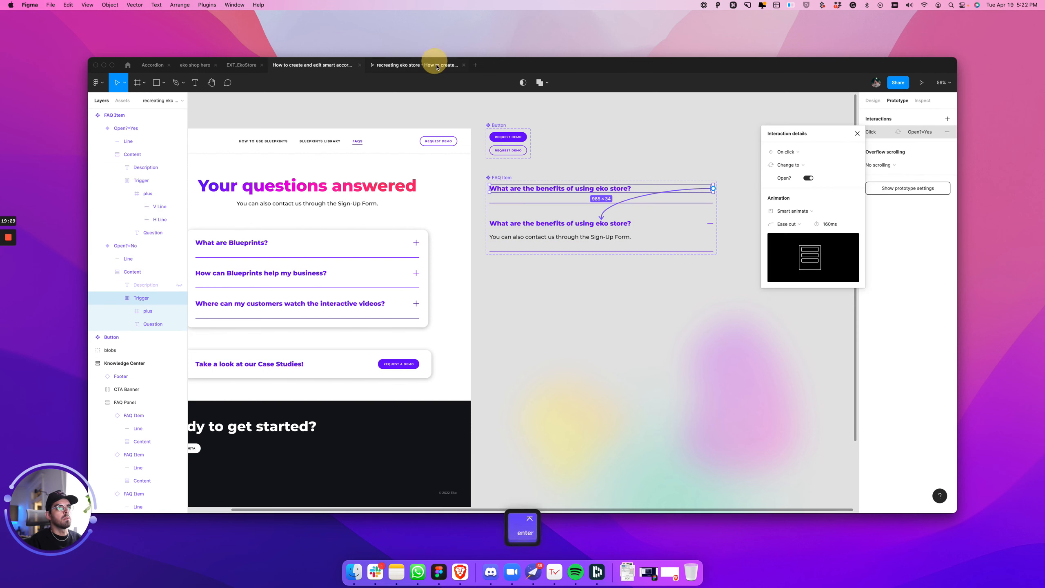
click(425, 136)
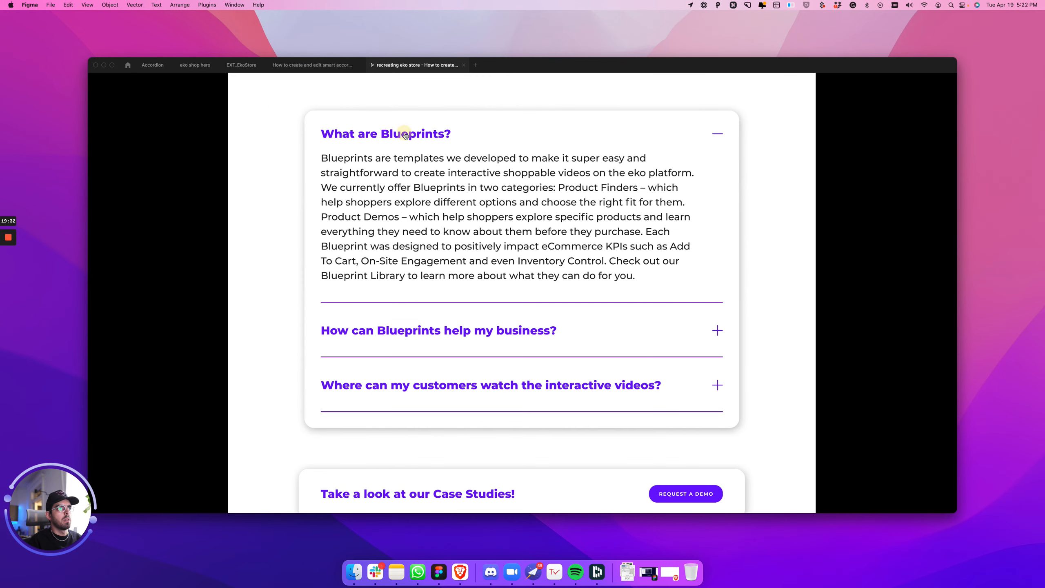
click(405, 135)
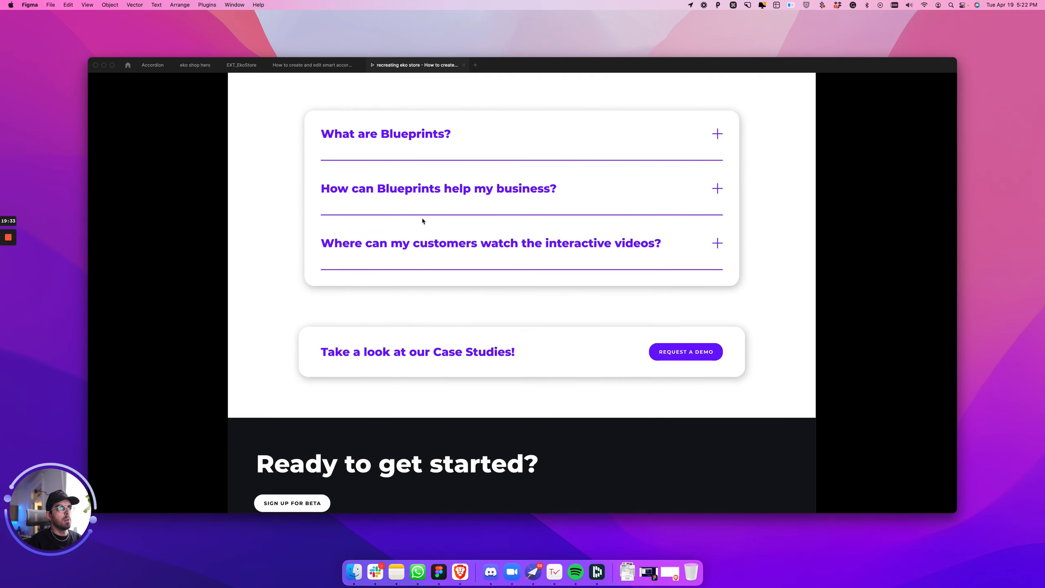
click(422, 187)
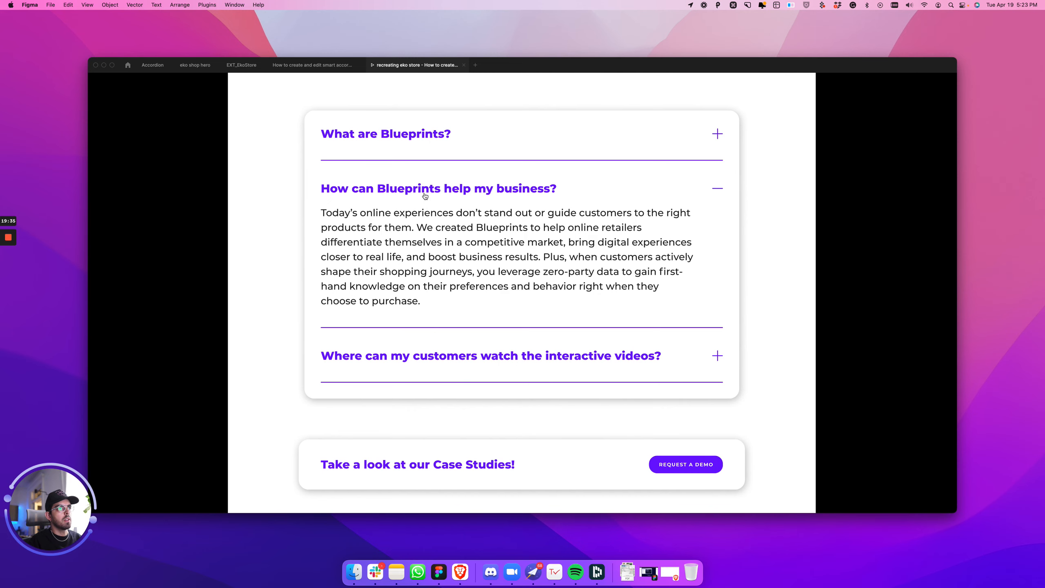
click(425, 195)
Step: Set the animation of both FAQ Item variants' trigger interactions to Instant in the design file and clear the selection
click(340, 64)
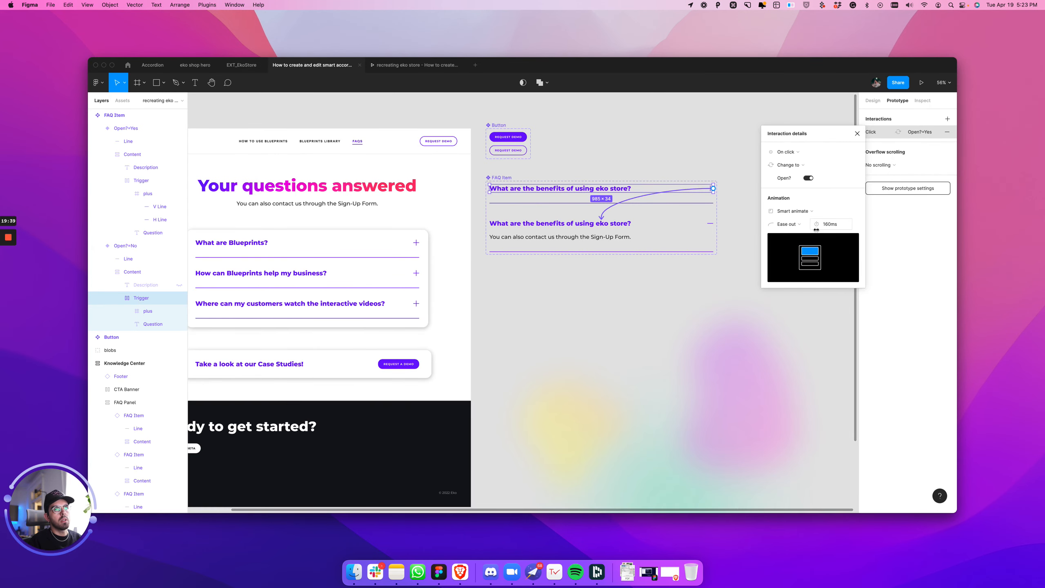
scroll(629, 342, down, 3)
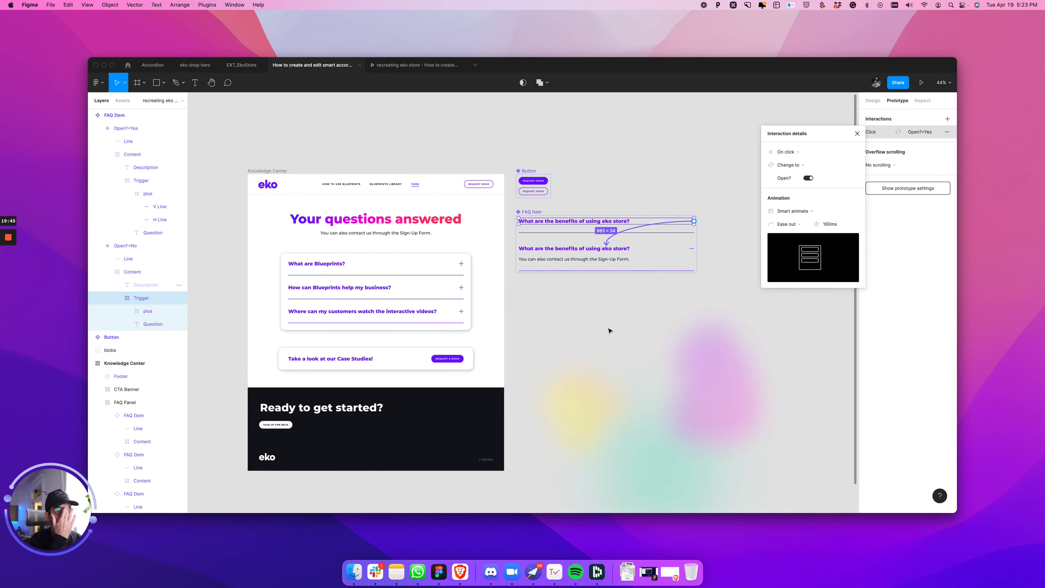
click(793, 211)
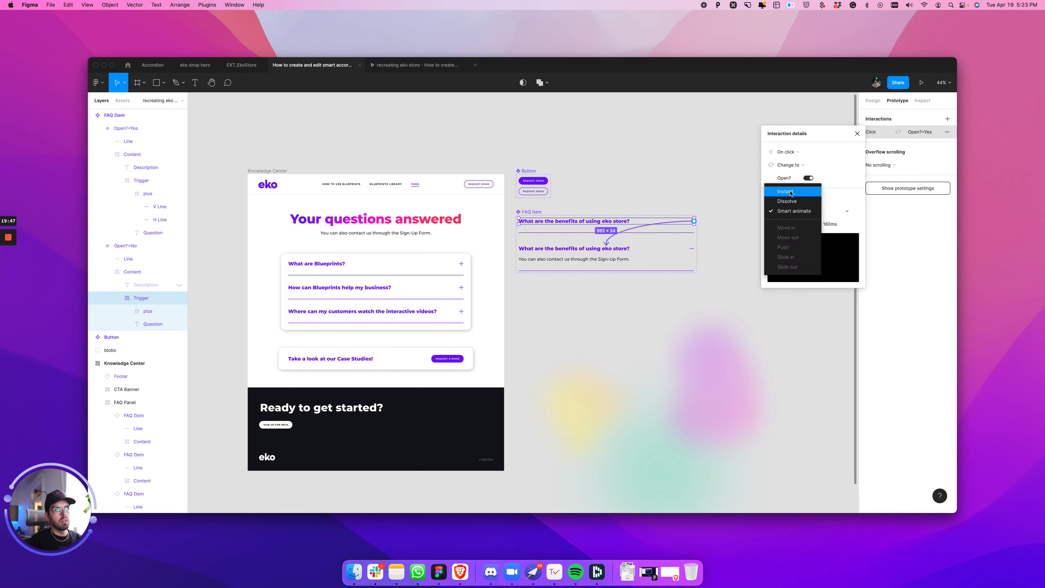
click(782, 188)
click(637, 246)
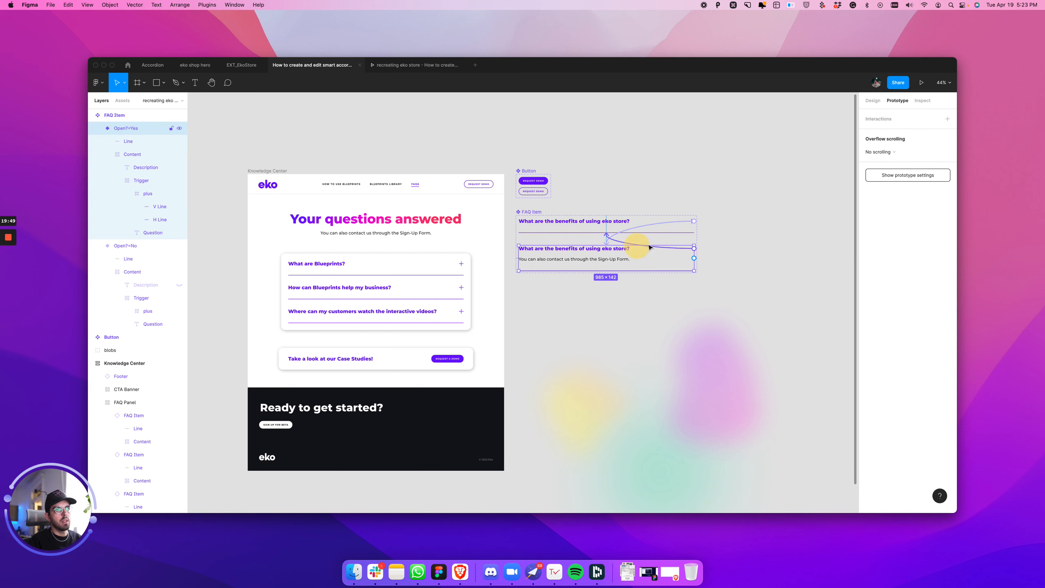
click(645, 249)
click(806, 211)
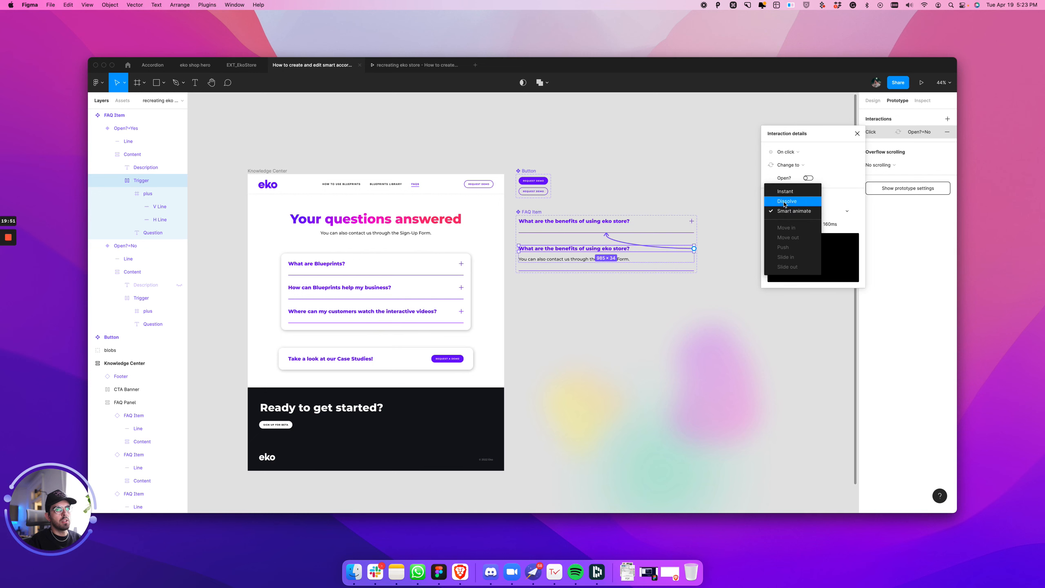
click(789, 195)
click(710, 337)
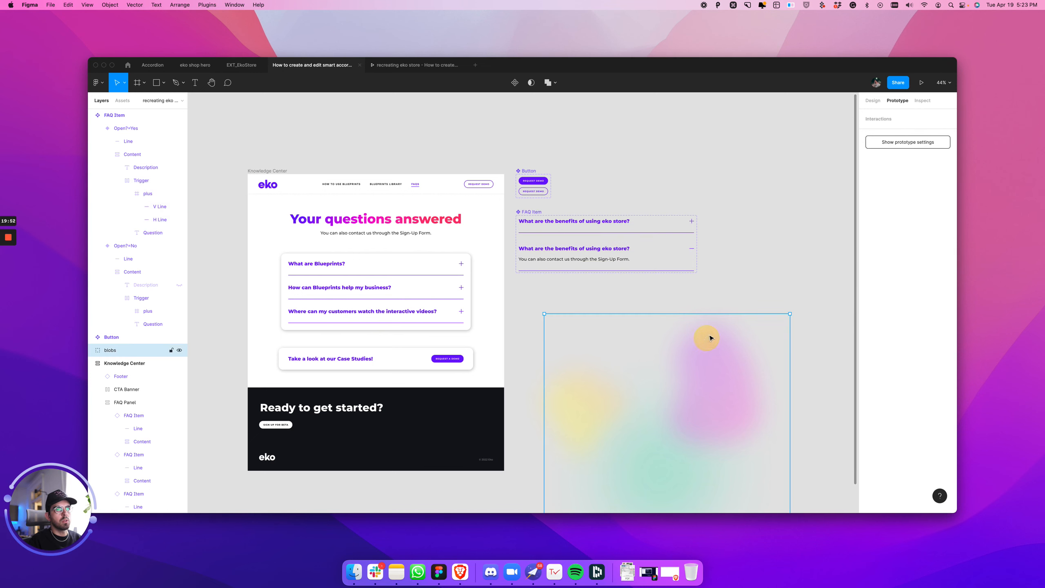
click(725, 278)
Step: Duplicate the FAQ Panel out of the Knowledge Center page onto empty canvas beside the FAQ Item component set
key(space)
scroll(659, 280, right, 5)
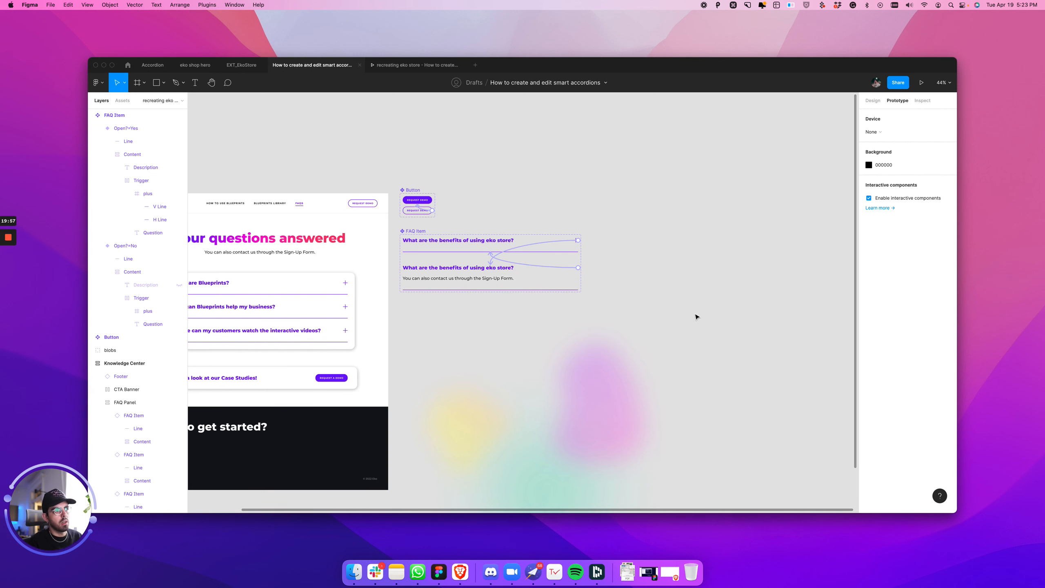
scroll(581, 316, left, 3)
click(396, 295)
key(alt)
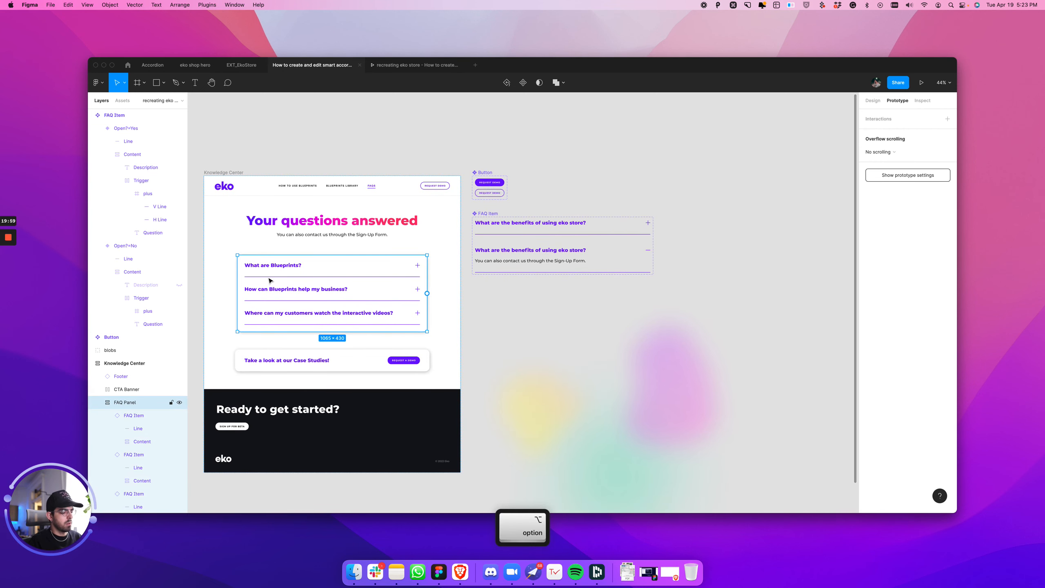
drag(306, 290, 768, 227)
key(space)
drag(799, 160, 606, 163)
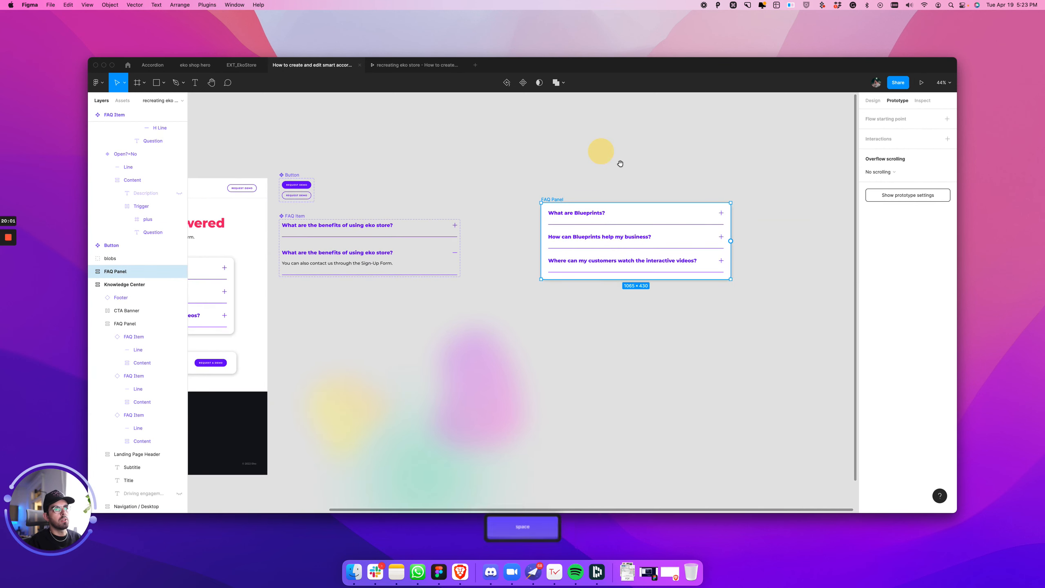
click(592, 185)
click(553, 201)
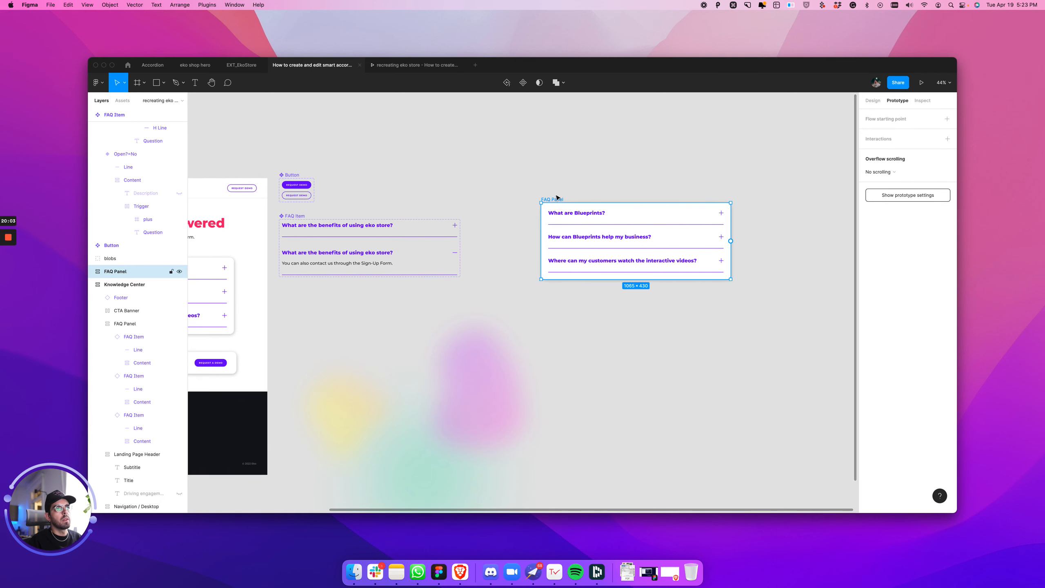
Step: Present the standalone FAQ Panel copy and toggle its first two questions to examine how the panel resizes
click(922, 82)
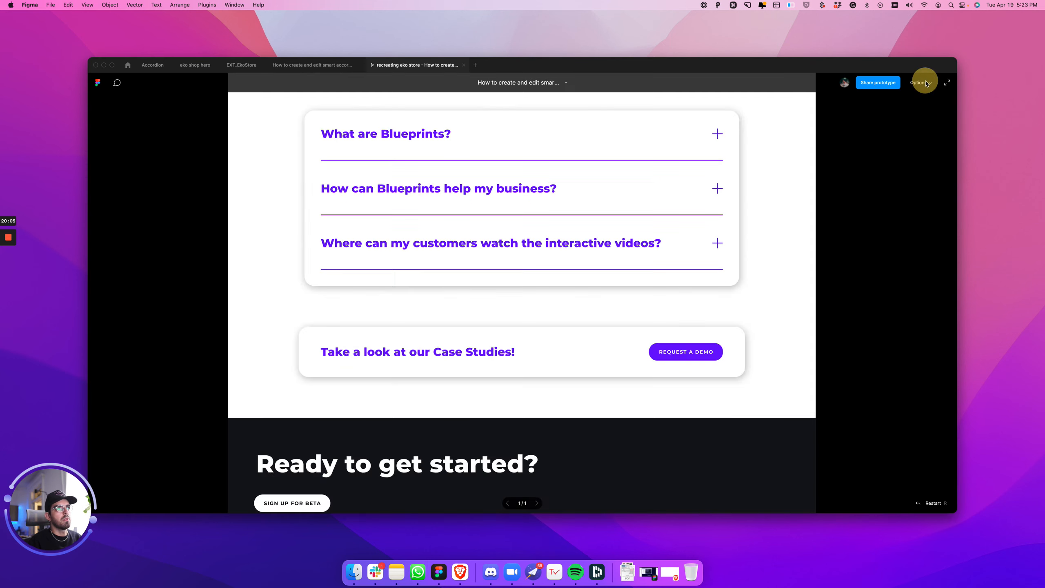
click(425, 235)
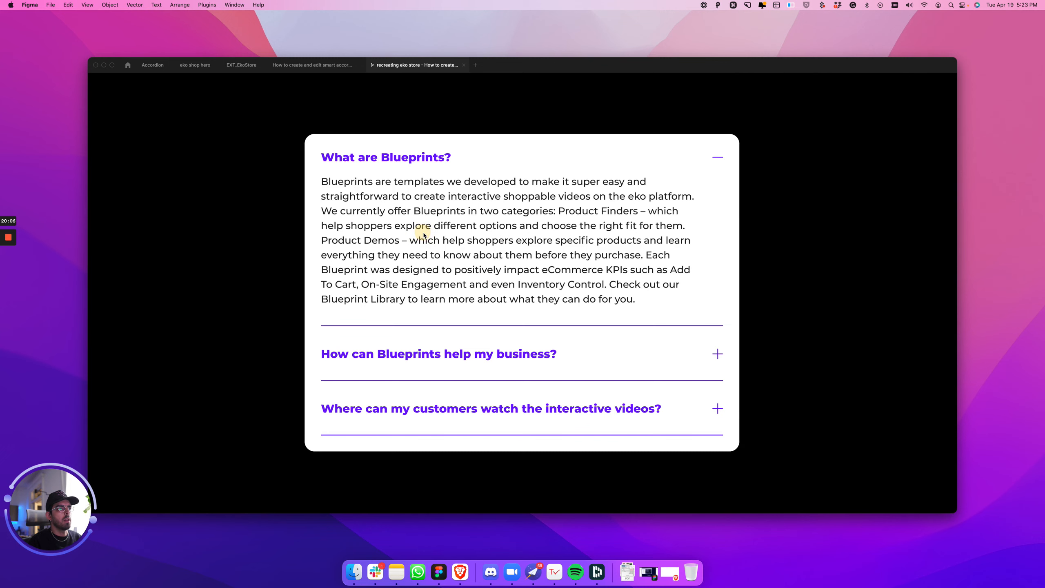
click(417, 161)
click(400, 281)
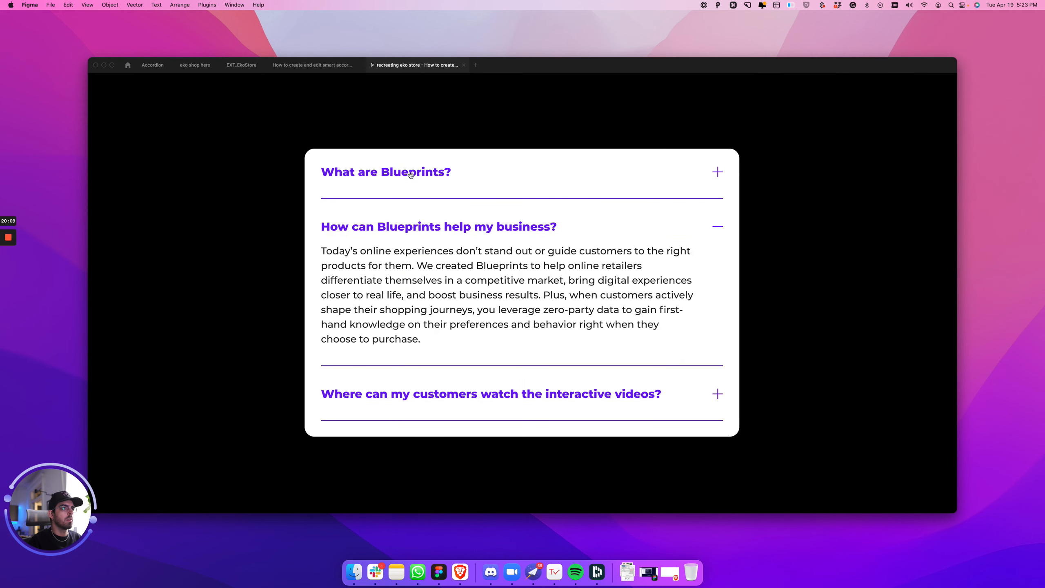
click(410, 173)
click(410, 100)
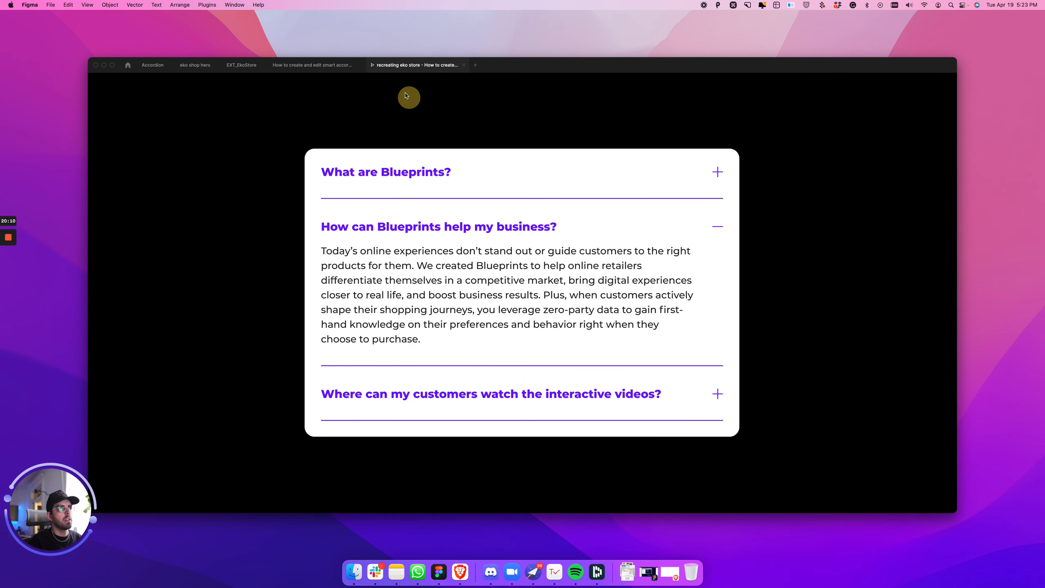
Step: Close the prototype preview and delete the standalone FAQ Panel copy from the canvas
click(464, 64)
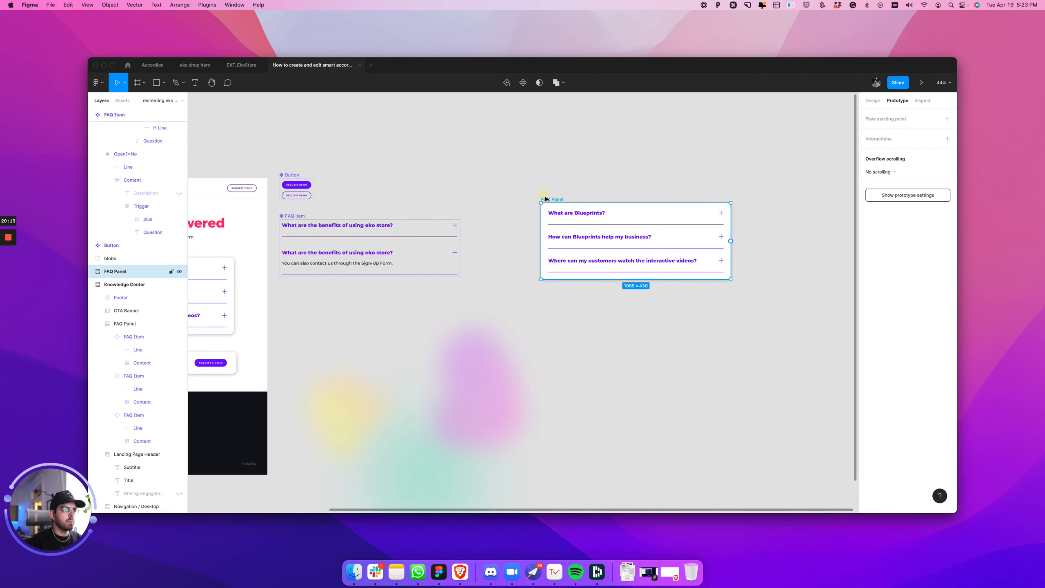
key(Escape)
key(space)
scroll(551, 202, left, 10)
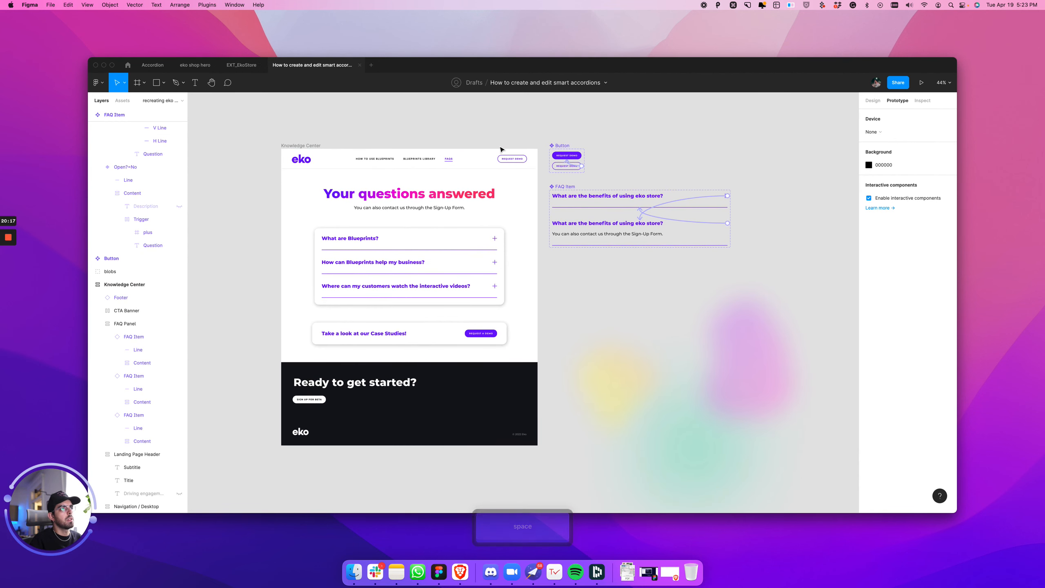
Step: Present the Knowledge Center frame as a prototype and switch between the design file and its preview
click(301, 145)
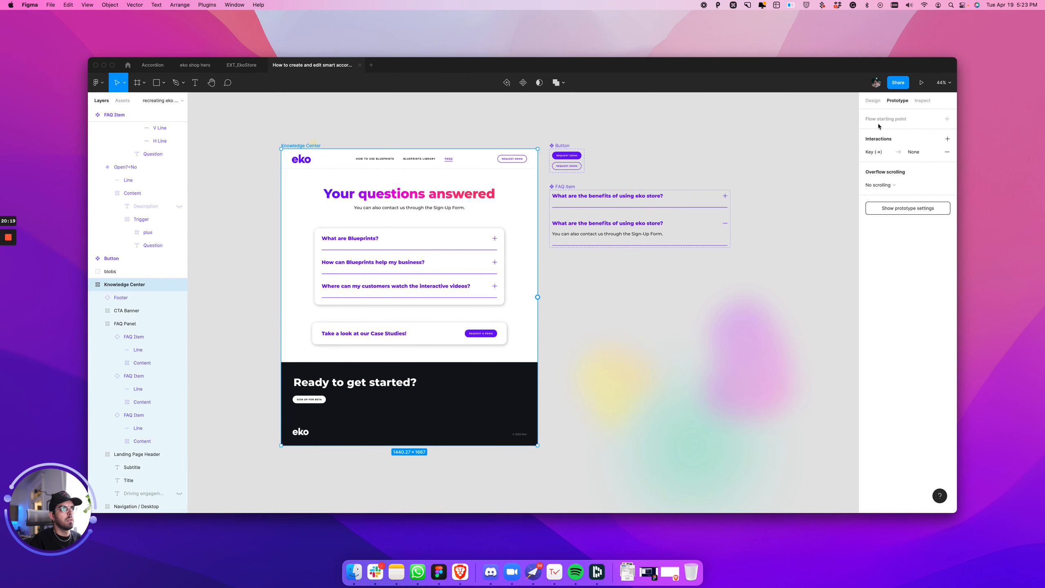
click(921, 83)
click(337, 68)
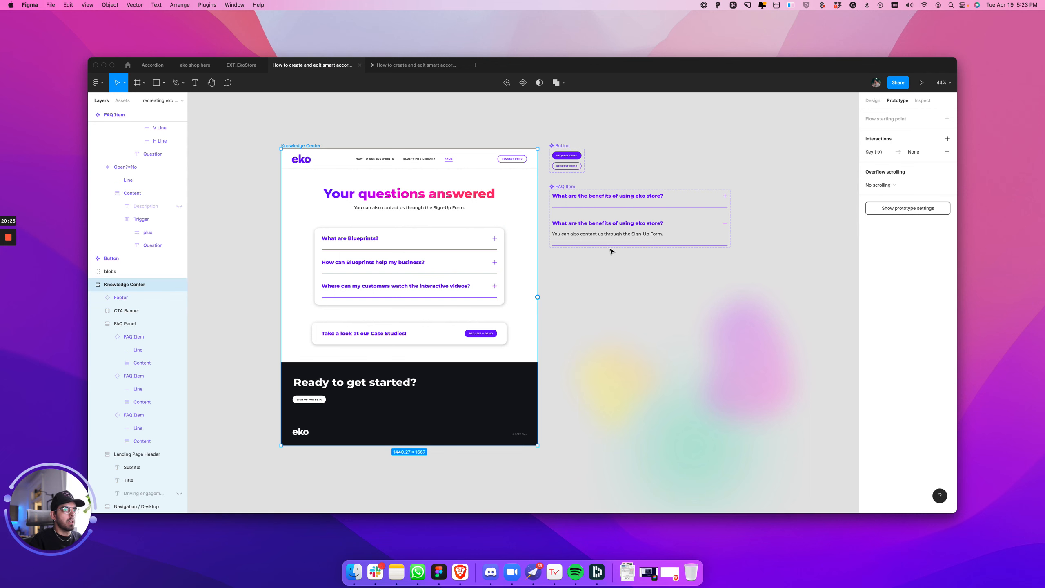
click(425, 64)
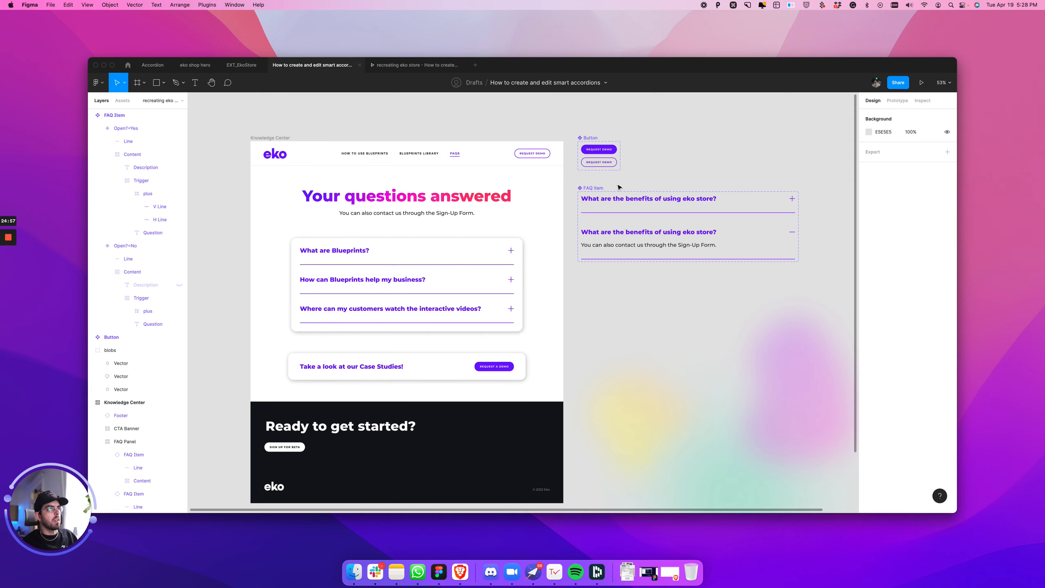
key(shift+1)
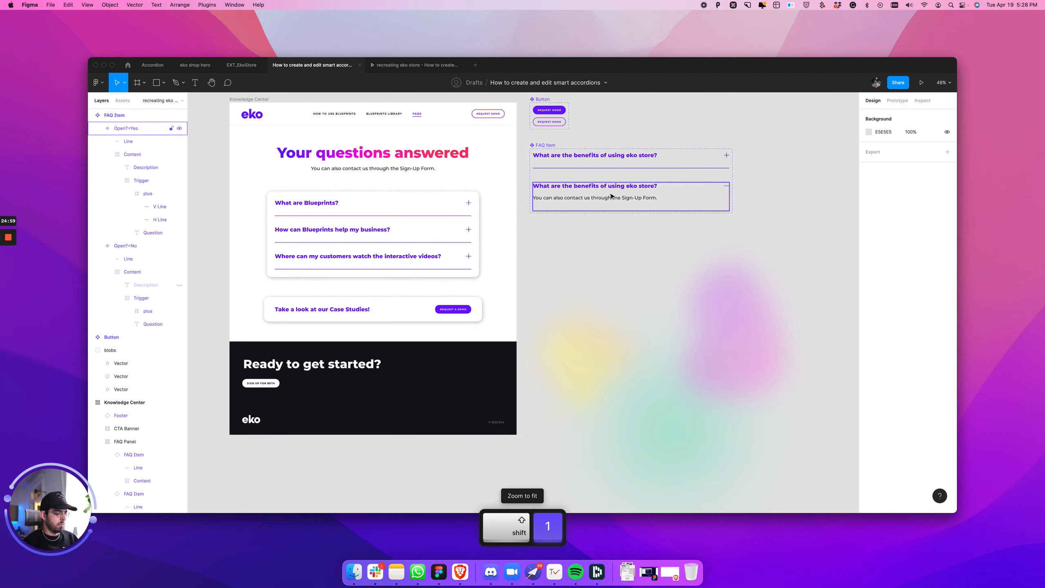
key(super+shift+c)
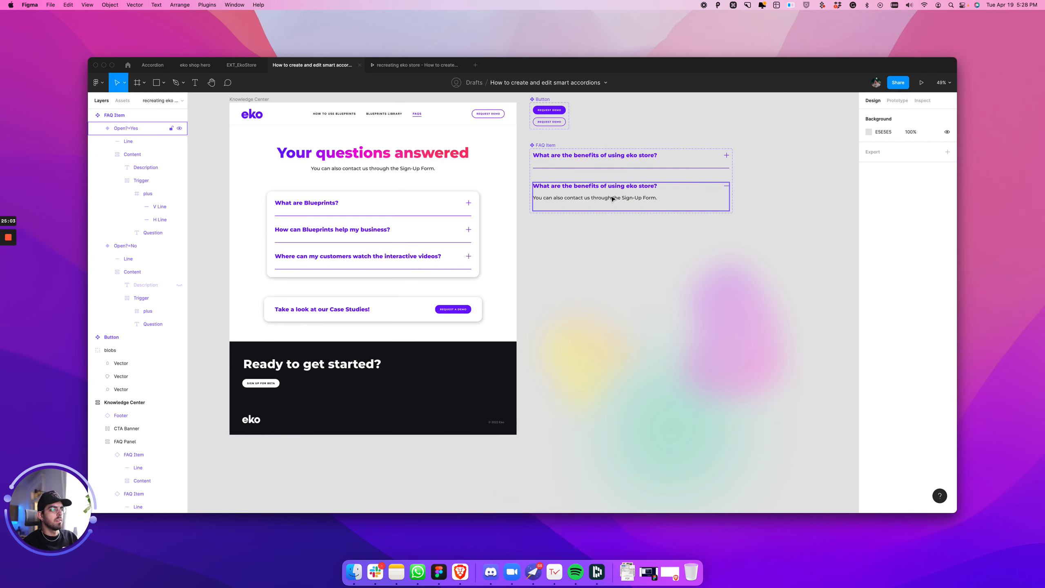
key(ctrl+alt+c)
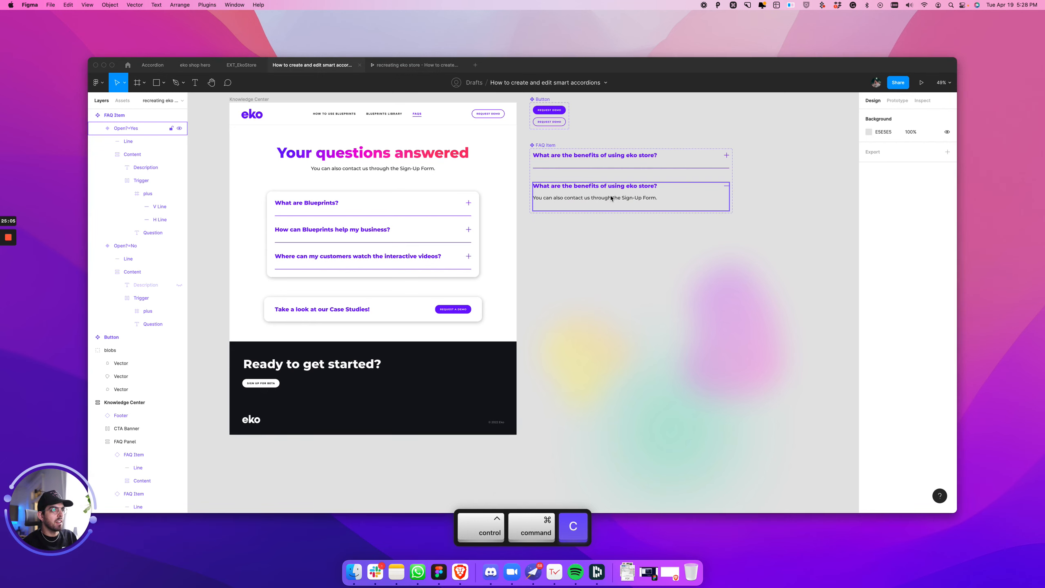